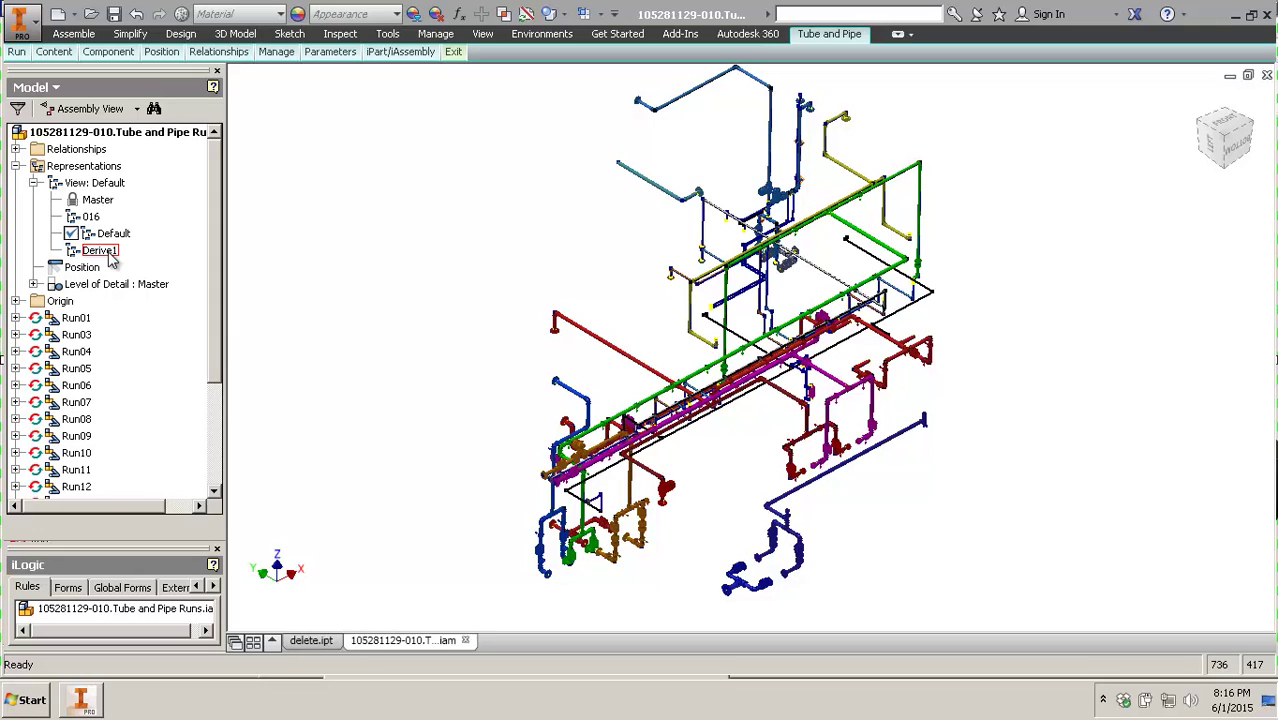
- Activate the Derive1 view representation of the tube and pipe runs assembly
{"action": "key", "text": "Return"}
{"action": "double_click", "coordinate": [101, 254]}
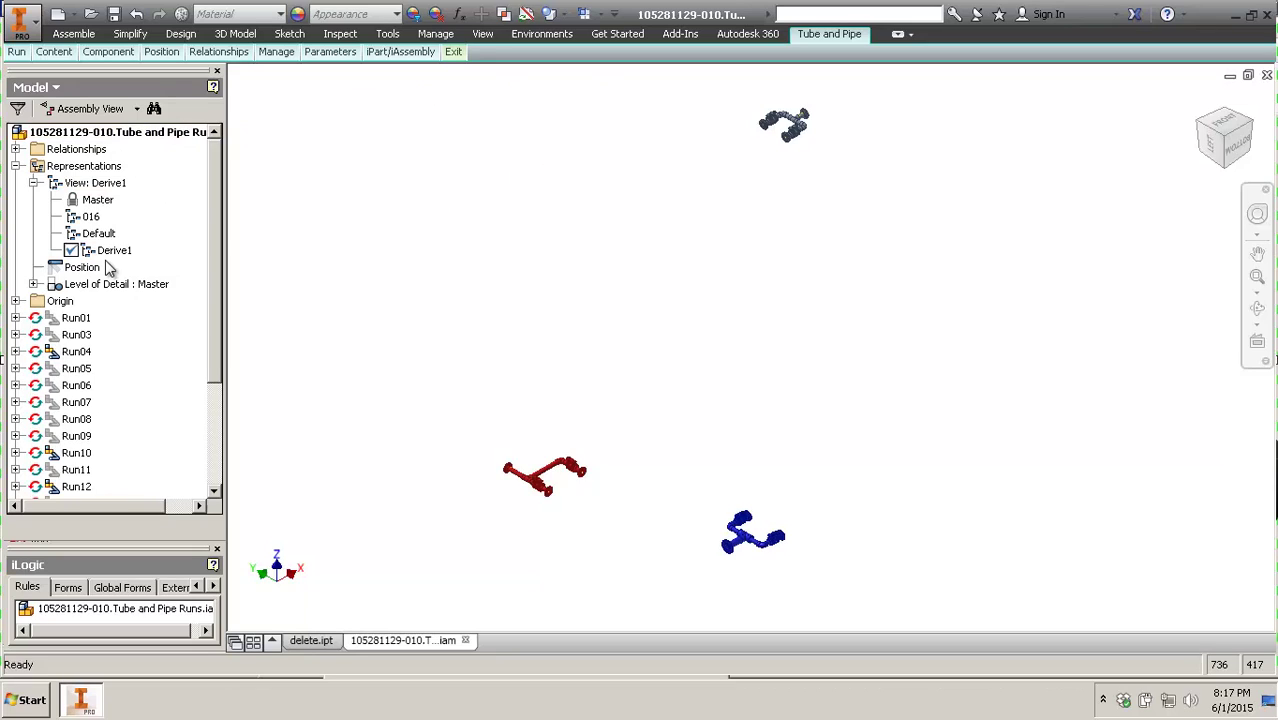
{"action": "left_click", "coordinate": [113, 250]}
{"action": "left_click", "coordinate": [104, 252]}
- Create a new part file and save it in the CAD folder under the name volume
{"action": "left_click", "coordinate": [77, 15]}
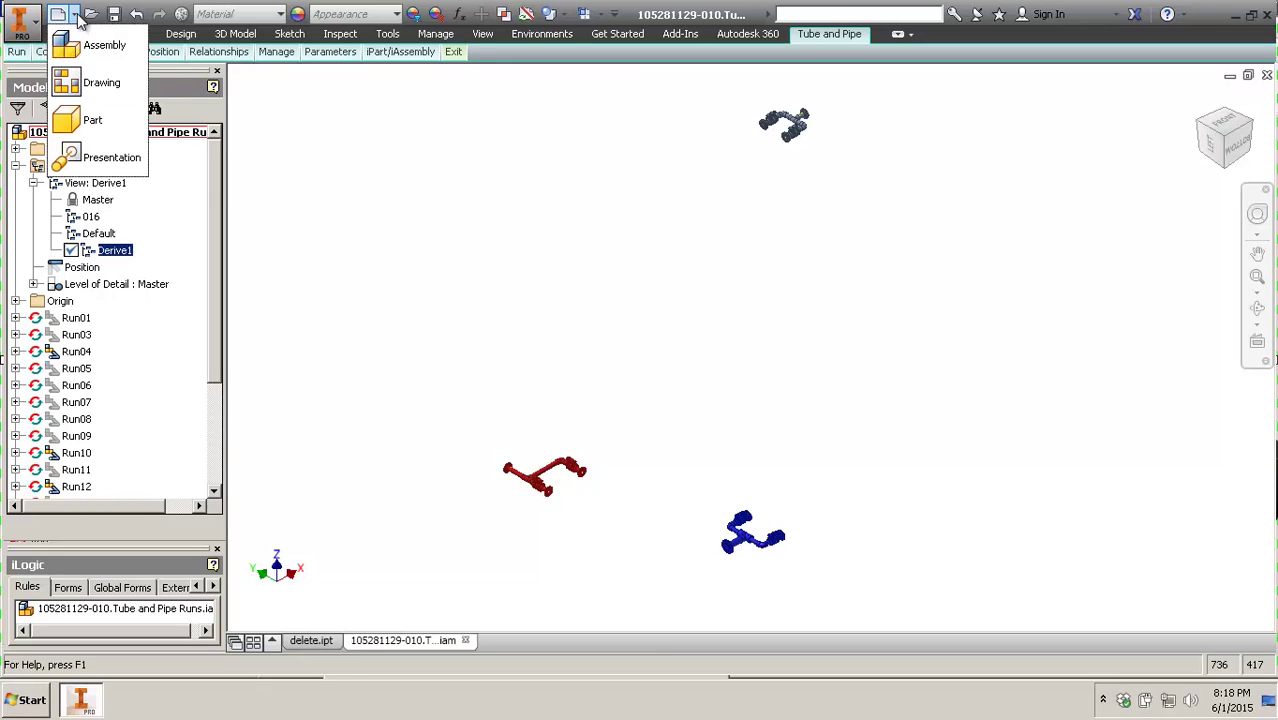
{"action": "left_click", "coordinate": [90, 121]}
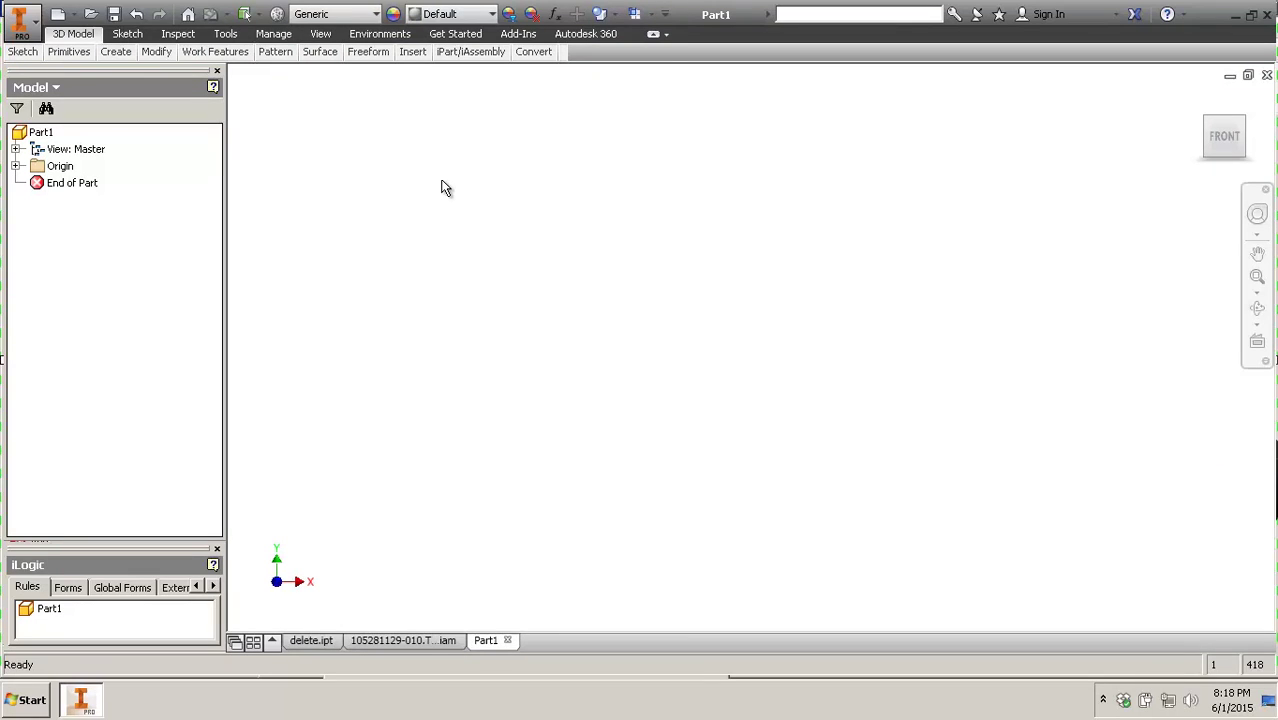
{"action": "left_click", "coordinate": [114, 14]}
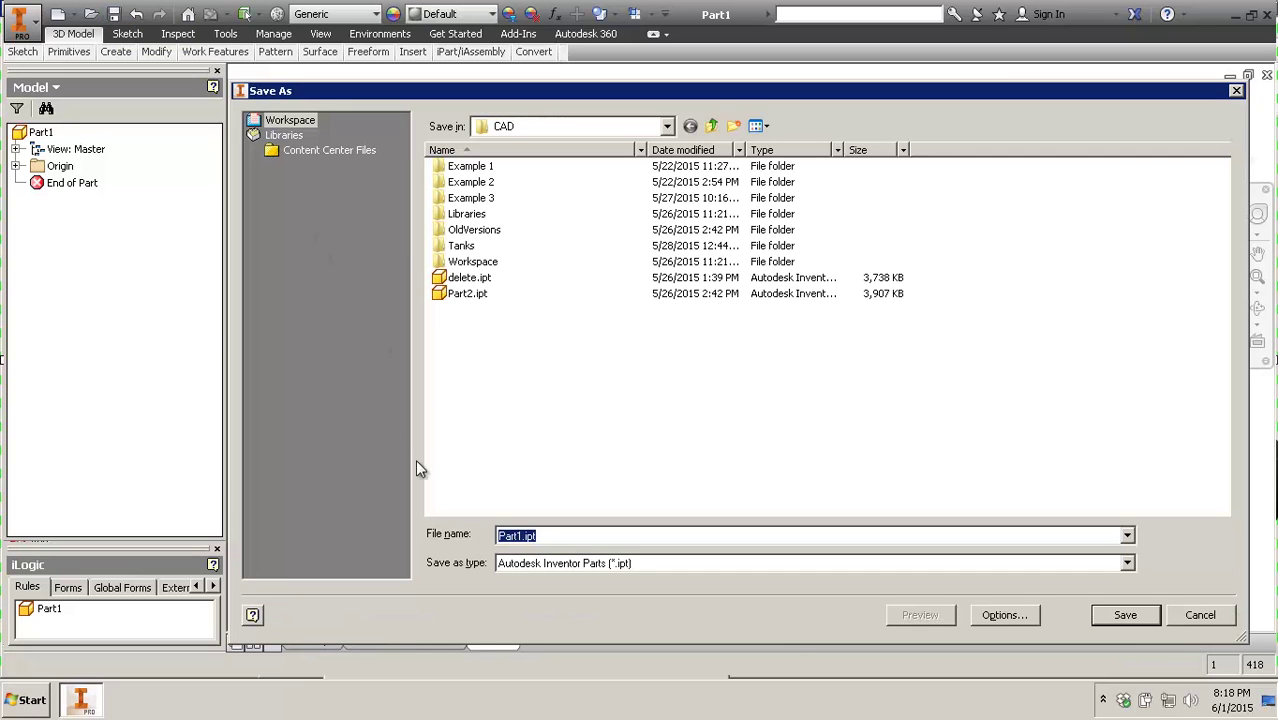
{"action": "left_click", "coordinate": [550, 536]}
{"action": "double_click", "coordinate": [521, 536]}
{"action": "type", "text": "volume"}
{"action": "key", "text": "Return"}
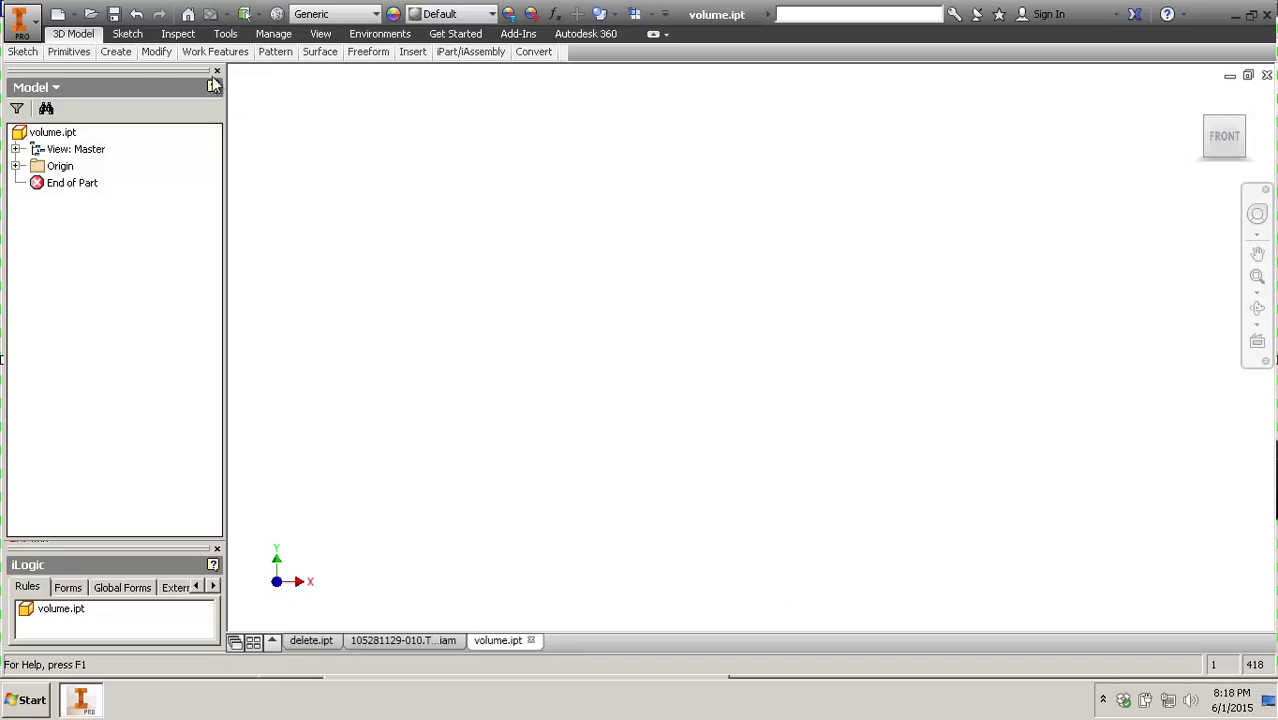
- Start the Derive command and select 105281129-010.Tube and Pipe Runs.iam as its source, listing only Autodesk Inventor Assemblies
{"action": "left_click", "coordinate": [155, 52]}
{"action": "left_click", "coordinate": [304, 120]}
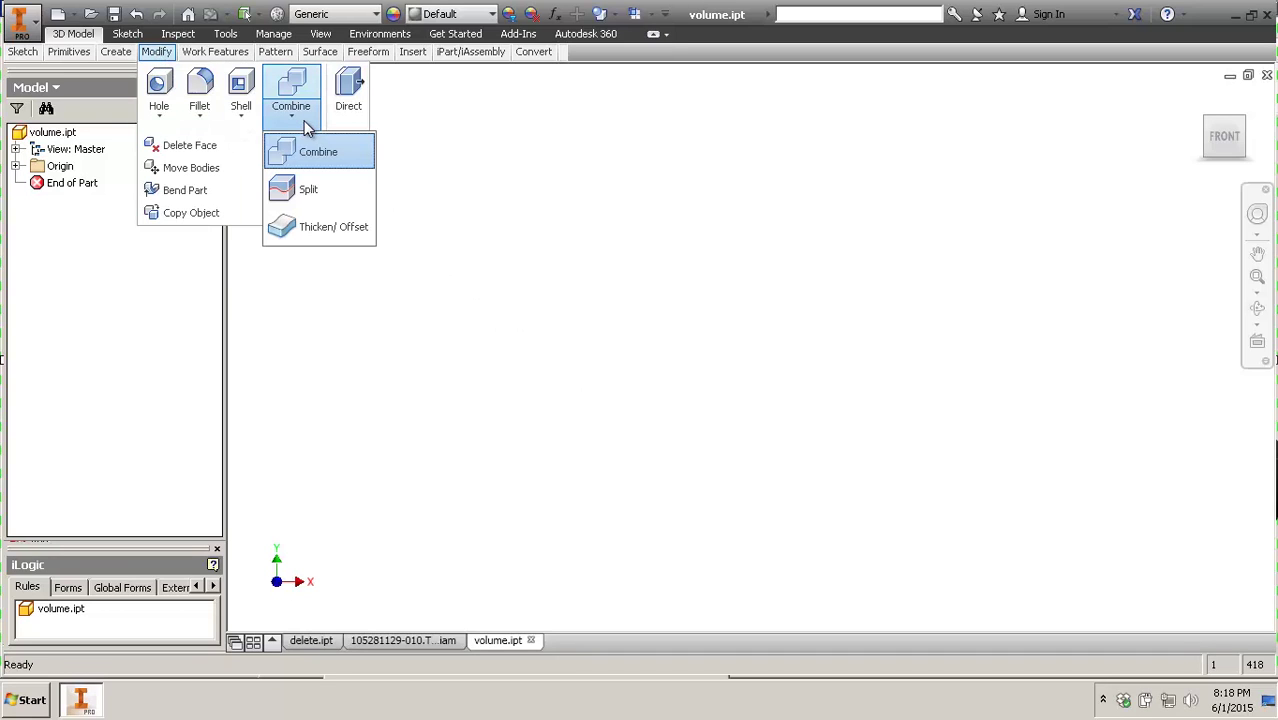
{"action": "left_click", "coordinate": [116, 52]}
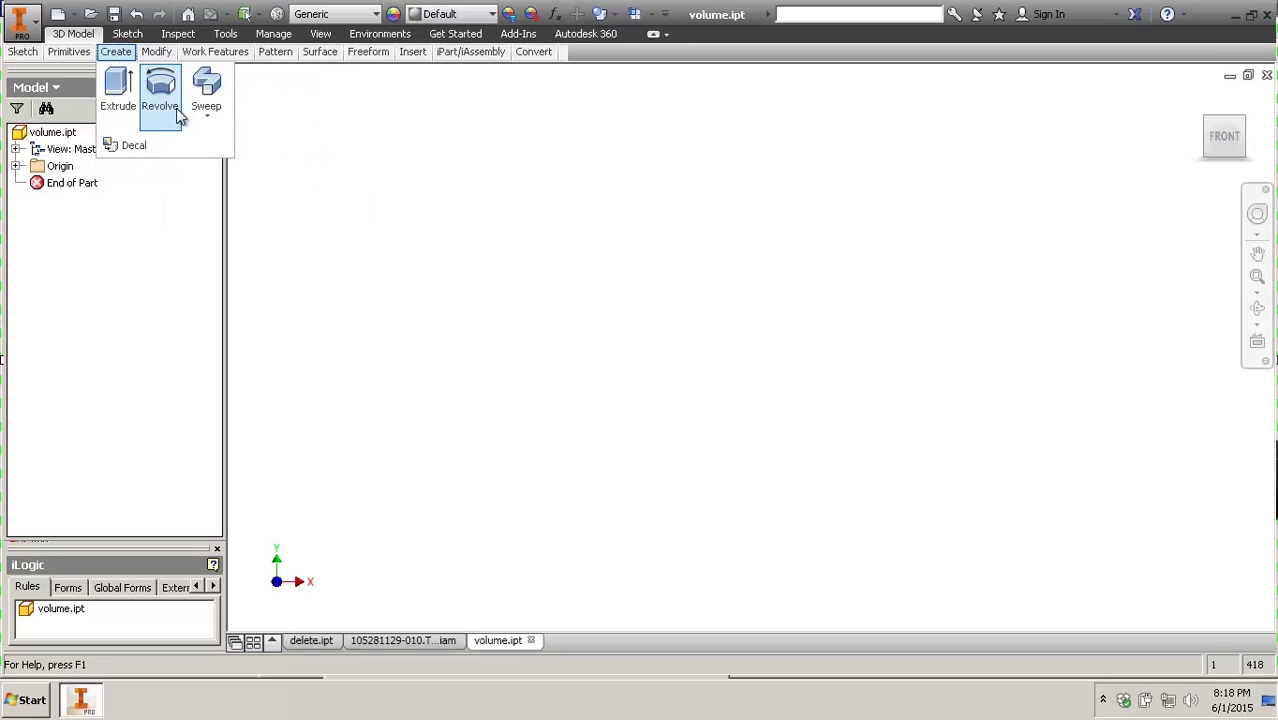
{"action": "left_click", "coordinate": [220, 116]}
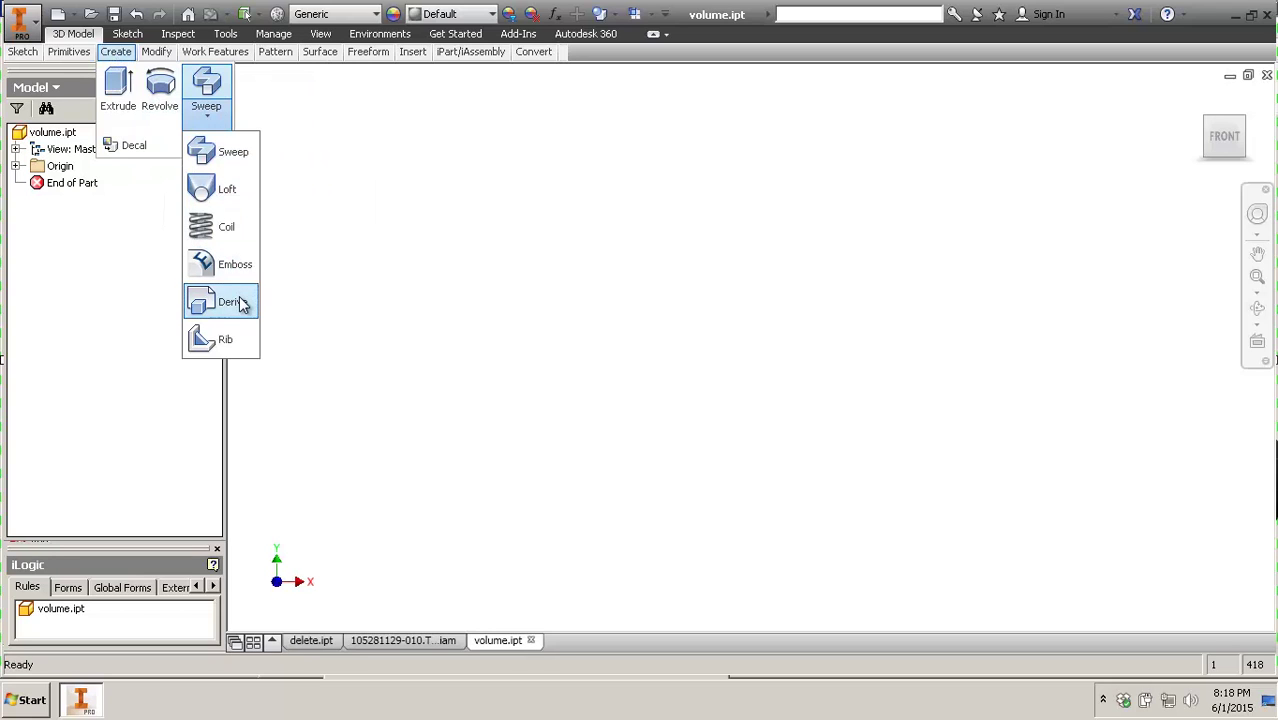
{"action": "left_click", "coordinate": [238, 302]}
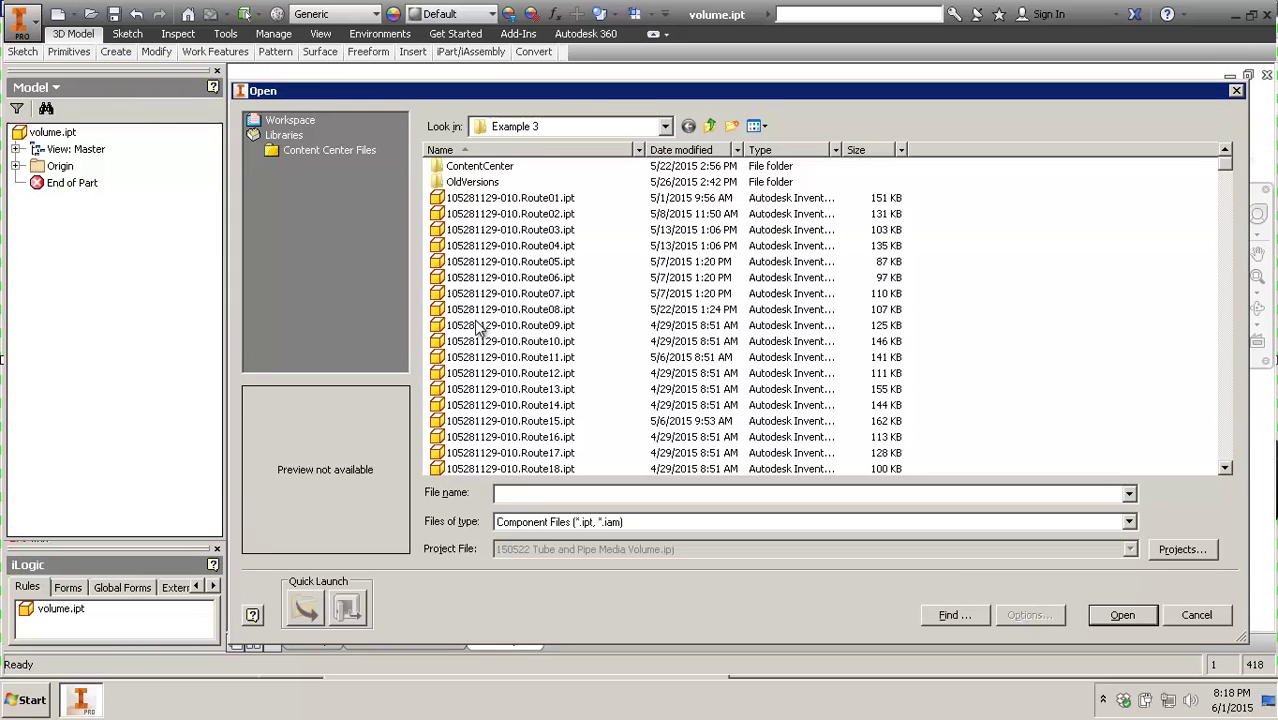
{"action": "scroll", "coordinate": [478, 328], "scroll_direction": "down", "scroll_amount": 1}
{"action": "scroll", "coordinate": [478, 328], "scroll_direction": "down", "scroll_amount": 10}
{"action": "left_click", "coordinate": [620, 493]}
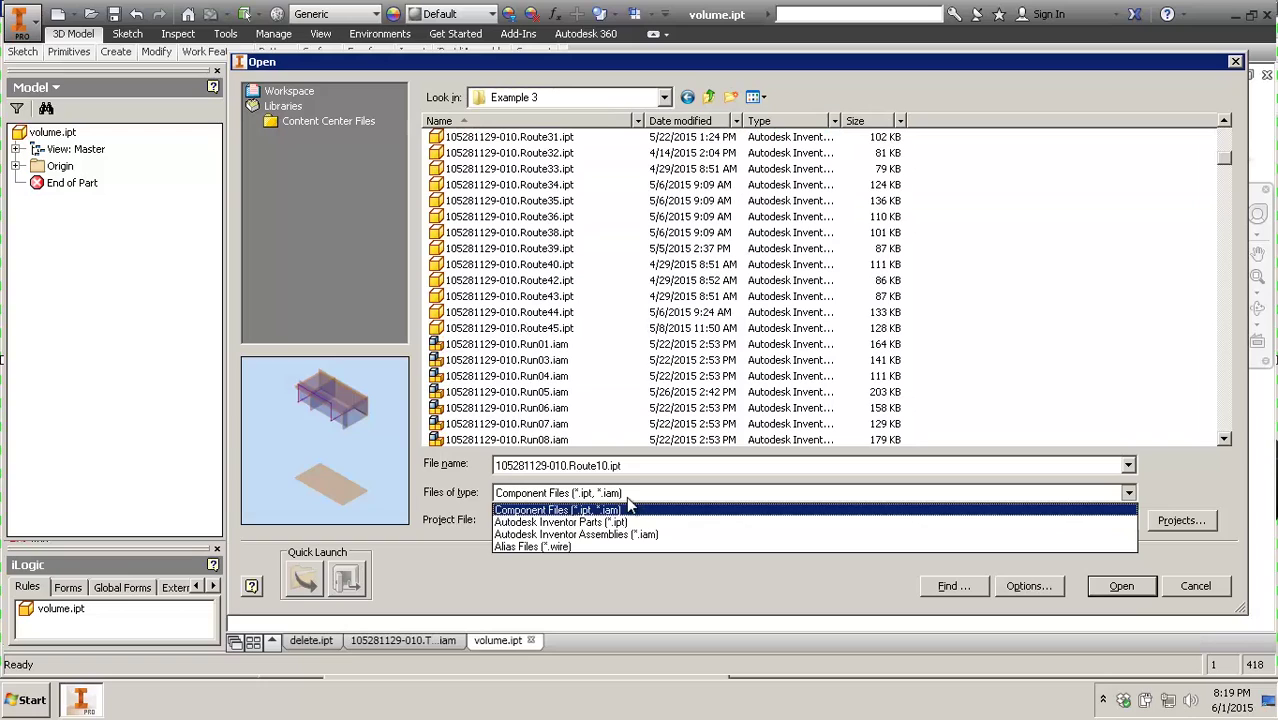
{"action": "left_click", "coordinate": [640, 534]}
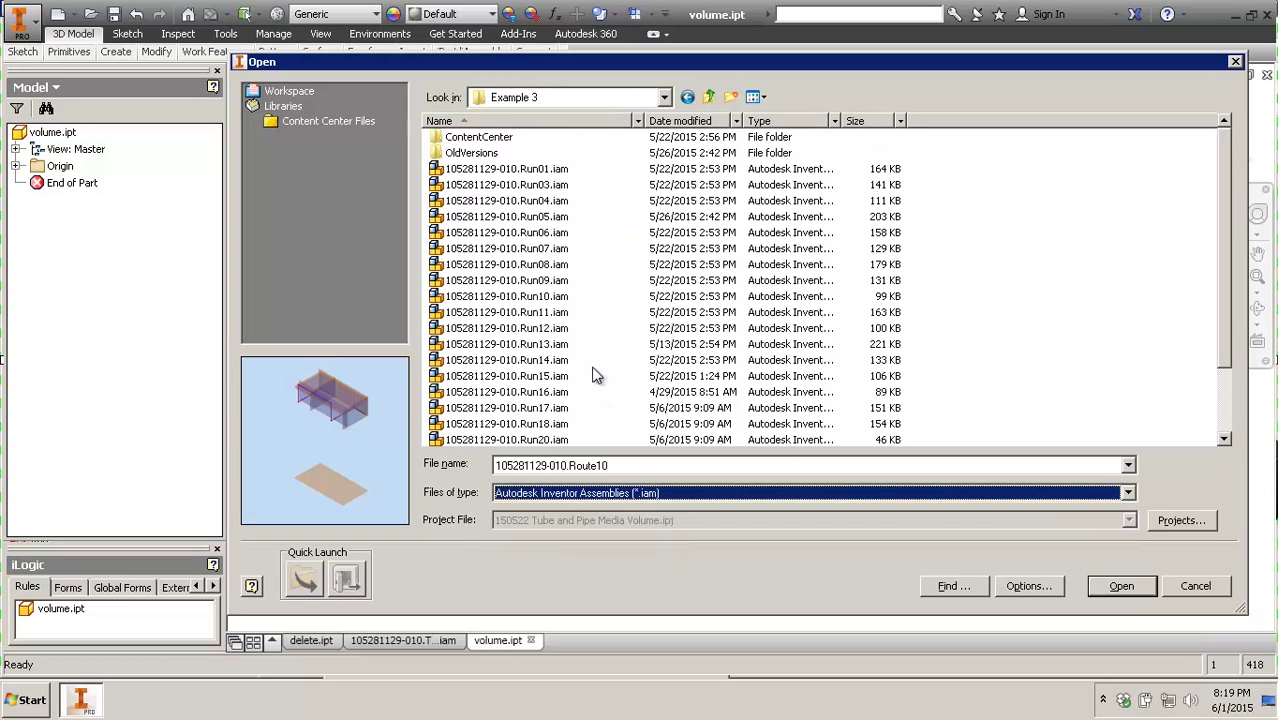
{"action": "left_click", "coordinate": [562, 392]}
{"action": "scroll", "coordinate": [564, 394], "scroll_direction": "down", "scroll_amount": 2}
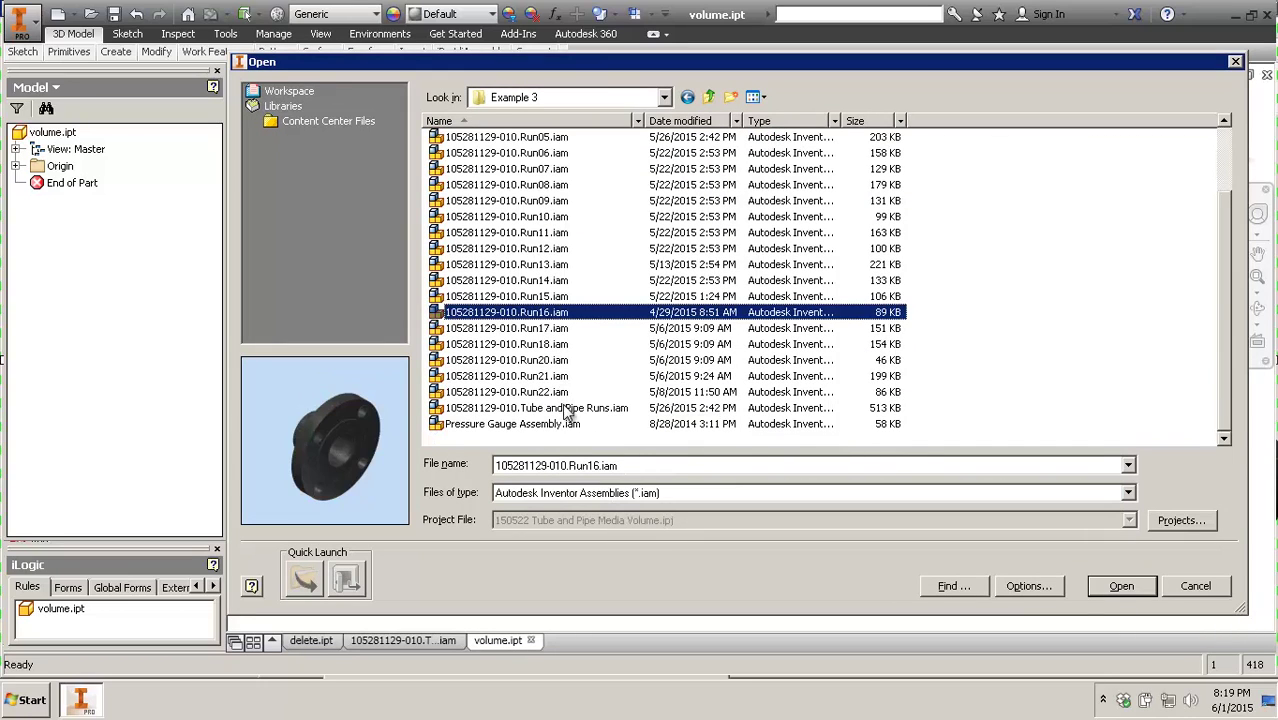
{"action": "left_click", "coordinate": [566, 408]}
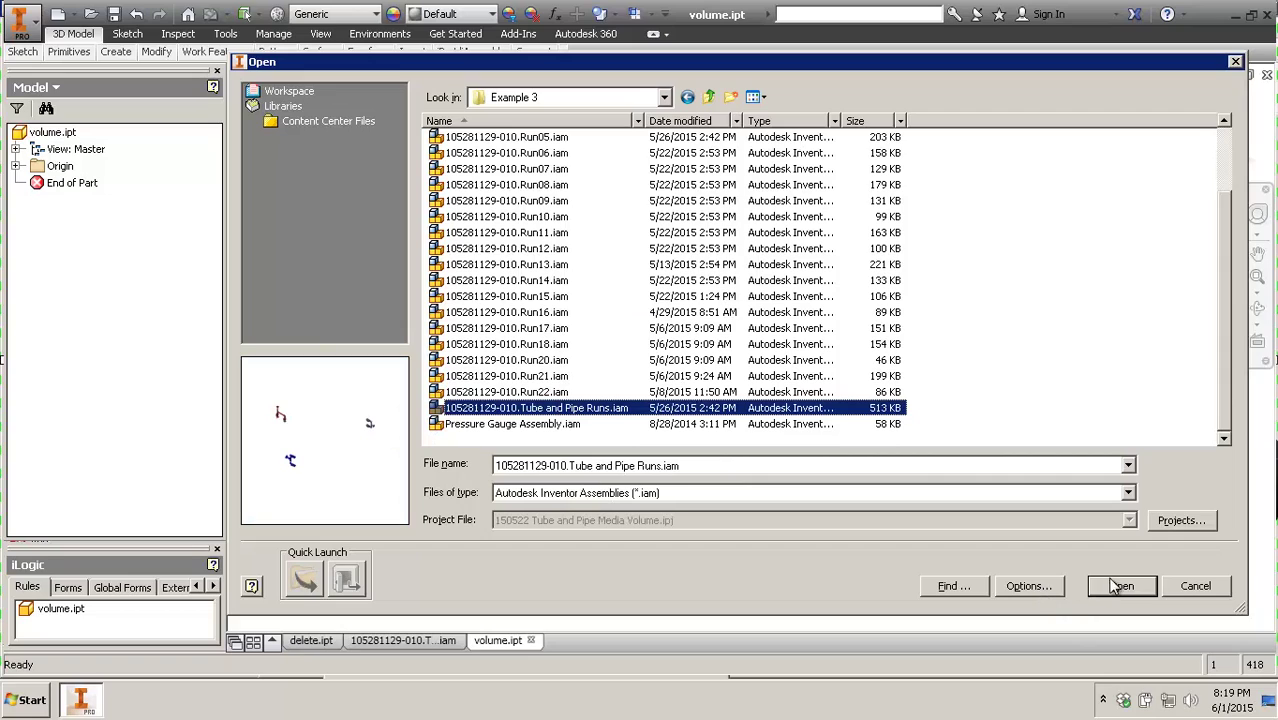
- Set the source assembly's design view to Derive1 and level of detail to Master in the file open options, and open it
{"action": "left_click", "coordinate": [1028, 587]}
{"action": "left_click", "coordinate": [761, 295]}
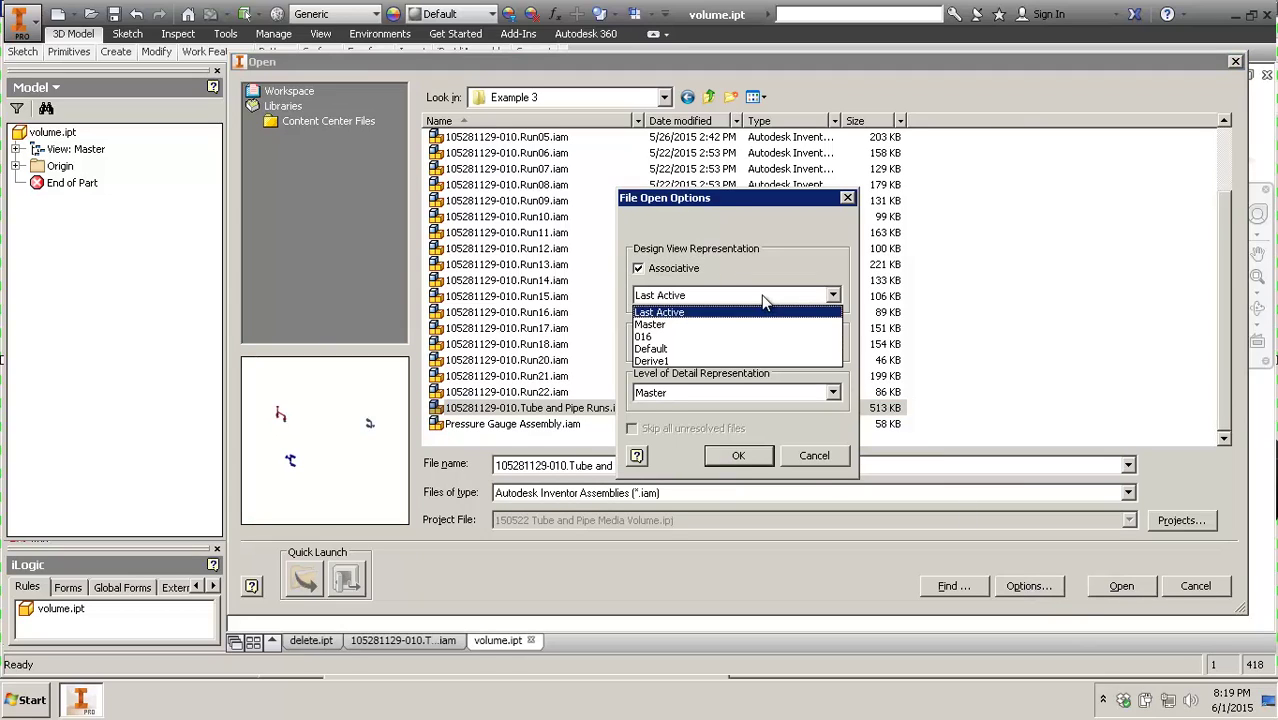
{"action": "left_click", "coordinate": [750, 361]}
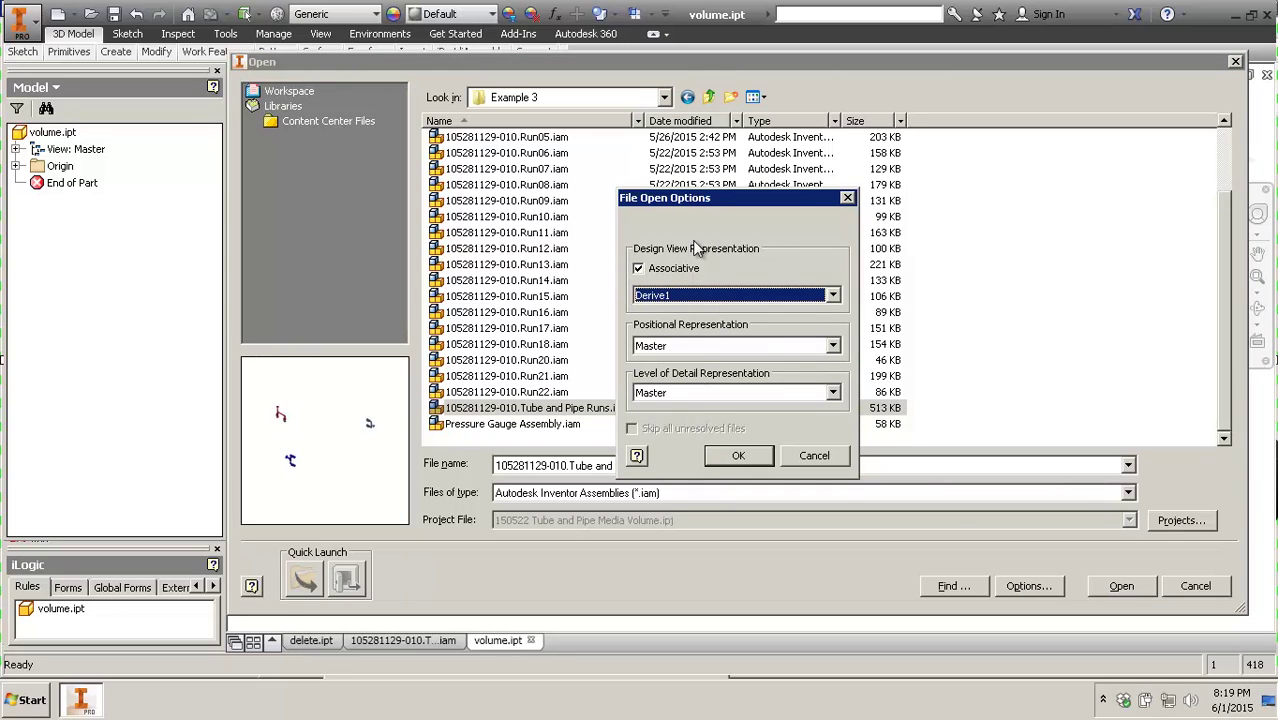
{"action": "left_click", "coordinate": [705, 393]}
{"action": "left_click", "coordinate": [700, 403]}
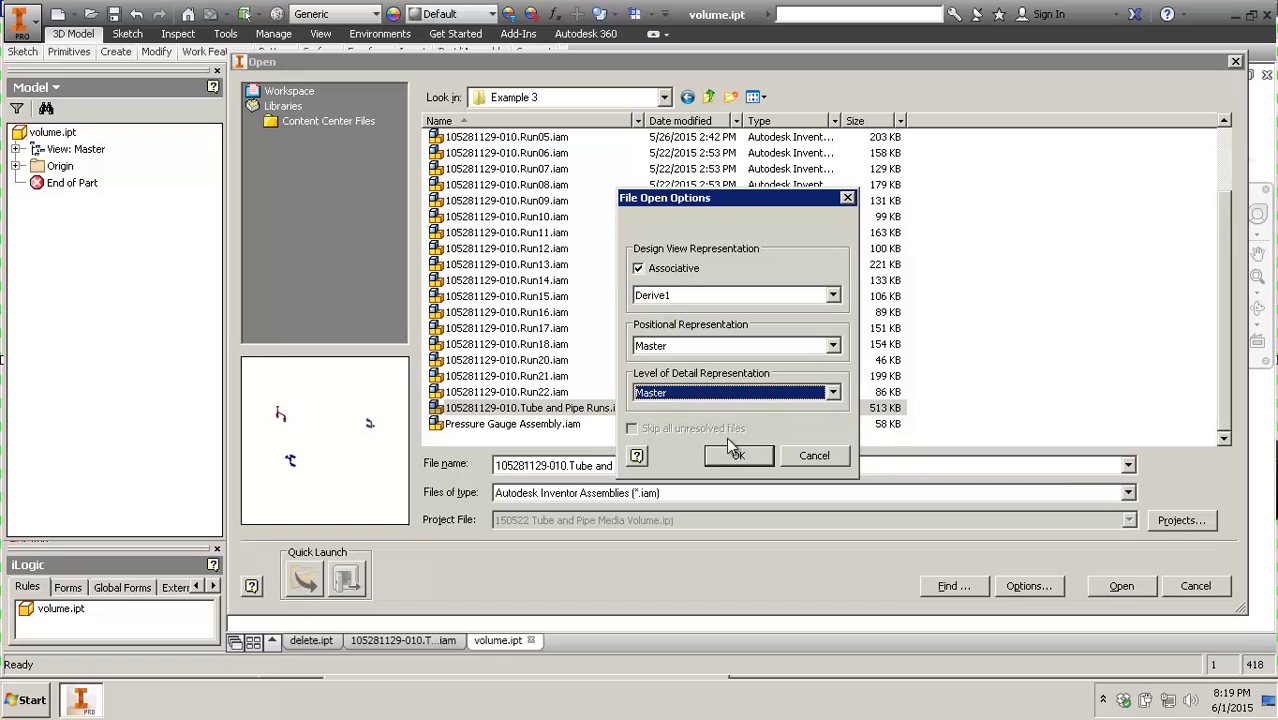
{"action": "left_click", "coordinate": [738, 456]}
{"action": "left_click", "coordinate": [1127, 586]}
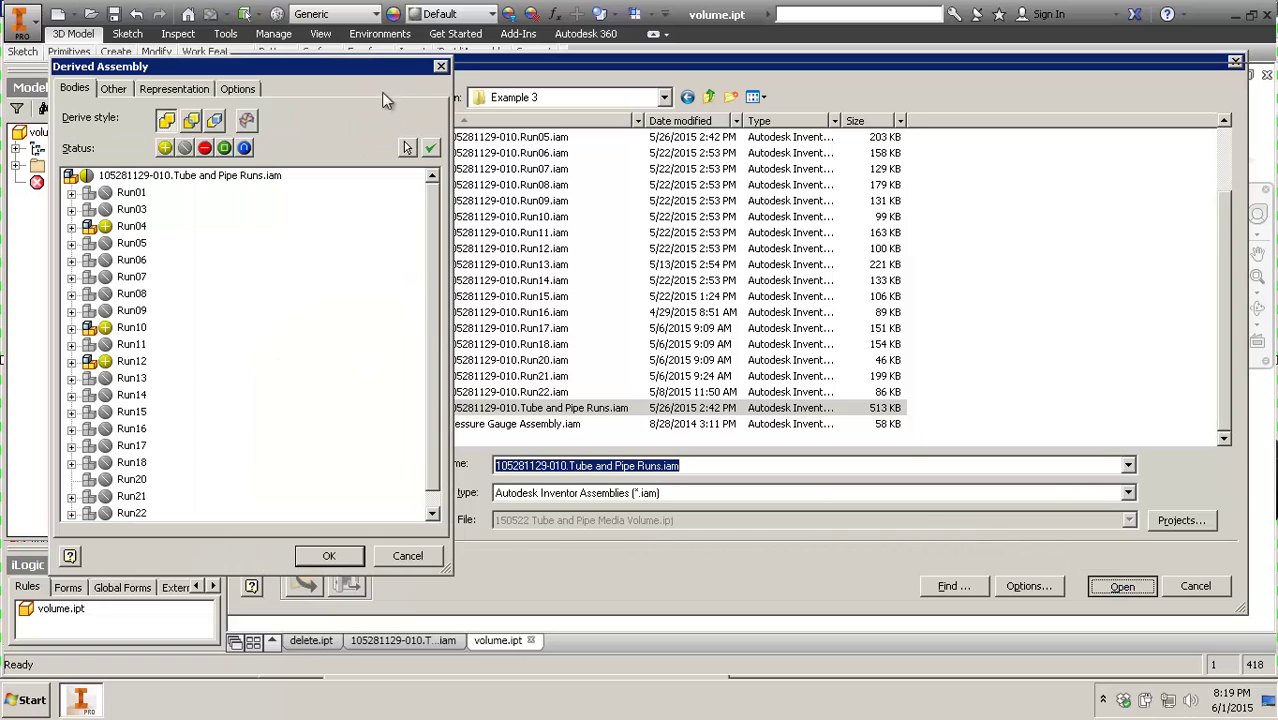
- Review the derived assembly's bodies, representation and simplification options, and create the derived body with the default settings
{"action": "left_click_drag", "start_coordinate": [370, 68], "coordinate": [690, 100]}
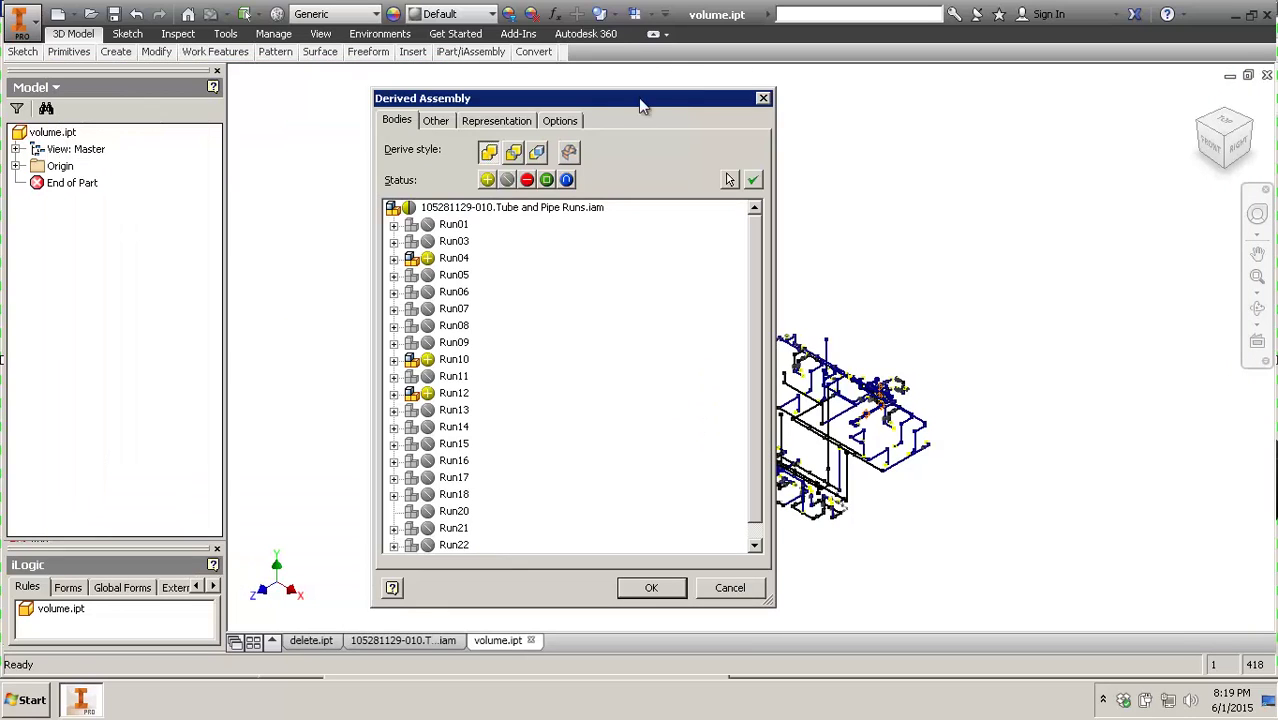
{"action": "left_click", "coordinate": [497, 121]}
{"action": "left_click", "coordinate": [410, 123]}
{"action": "scroll", "coordinate": [760, 300], "scroll_direction": "down", "scroll_amount": 1}
{"action": "left_click", "coordinate": [560, 120]}
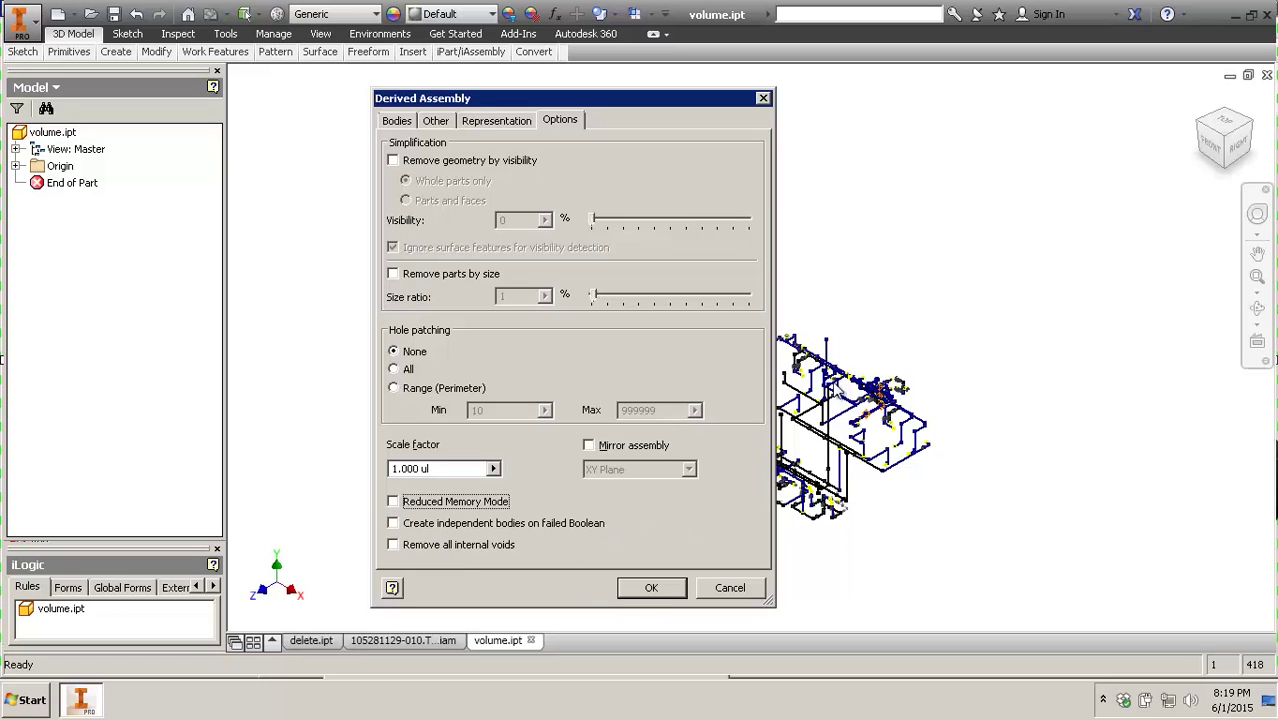
{"action": "left_click", "coordinate": [660, 589]}
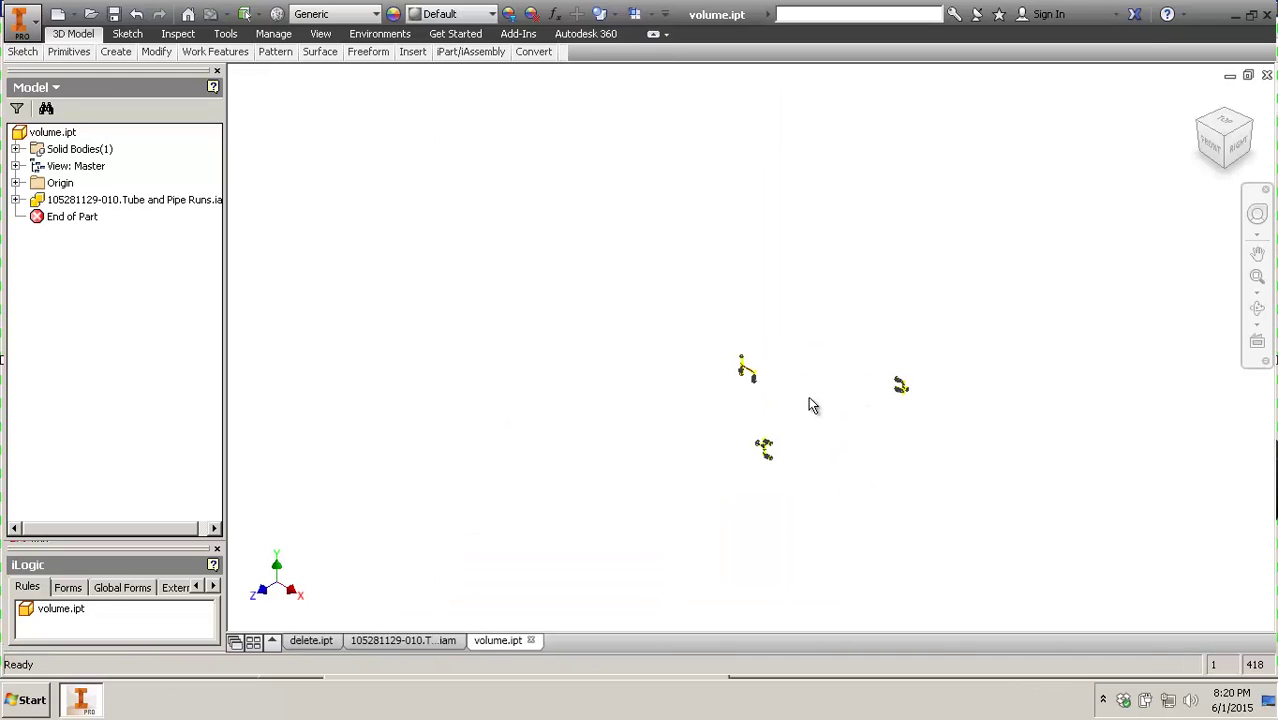
- Save volume.ipt while excluding the source tube and pipe runs assembly from the save
{"action": "key", "text": "ctrl+s"}
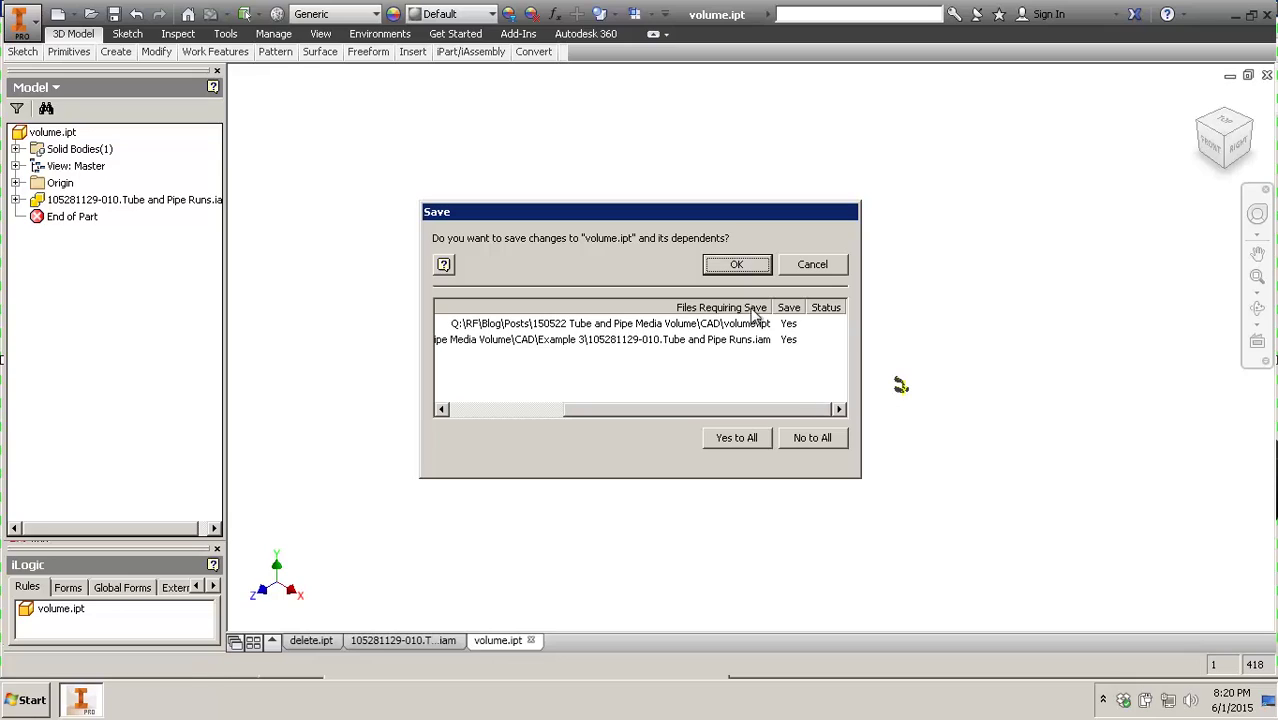
{"action": "left_click", "coordinate": [800, 340]}
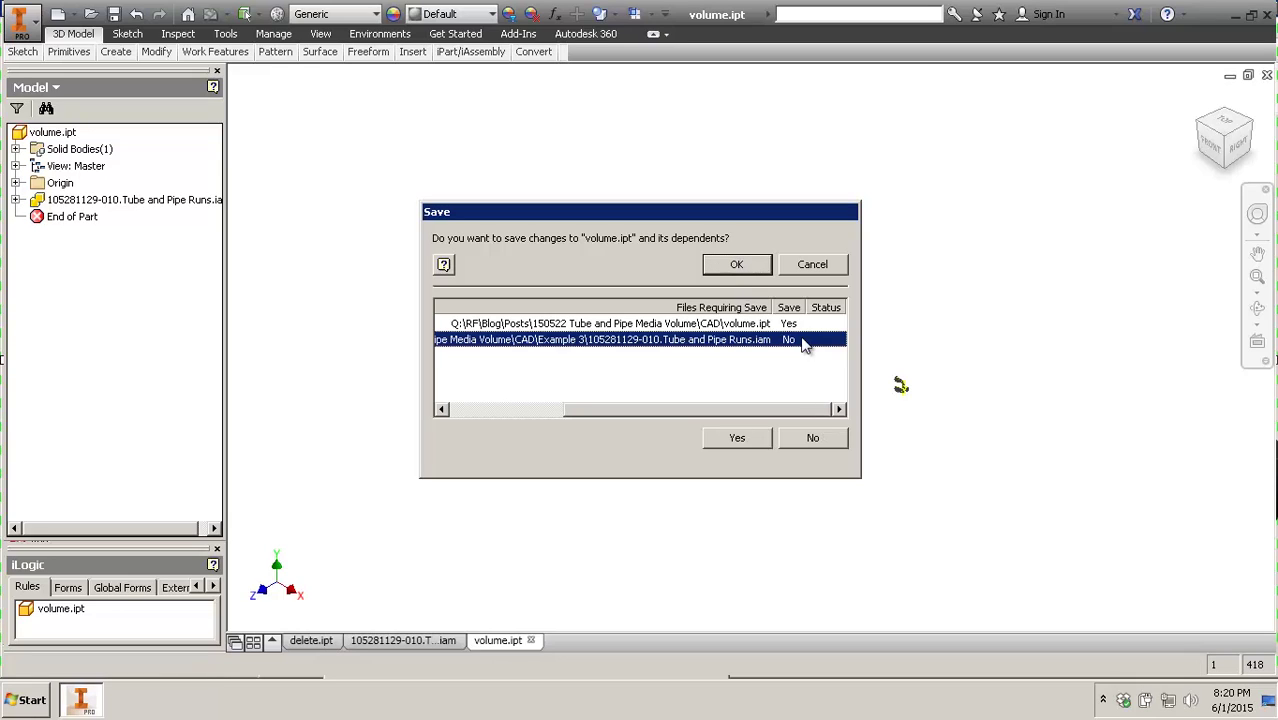
{"action": "left_click", "coordinate": [744, 264]}
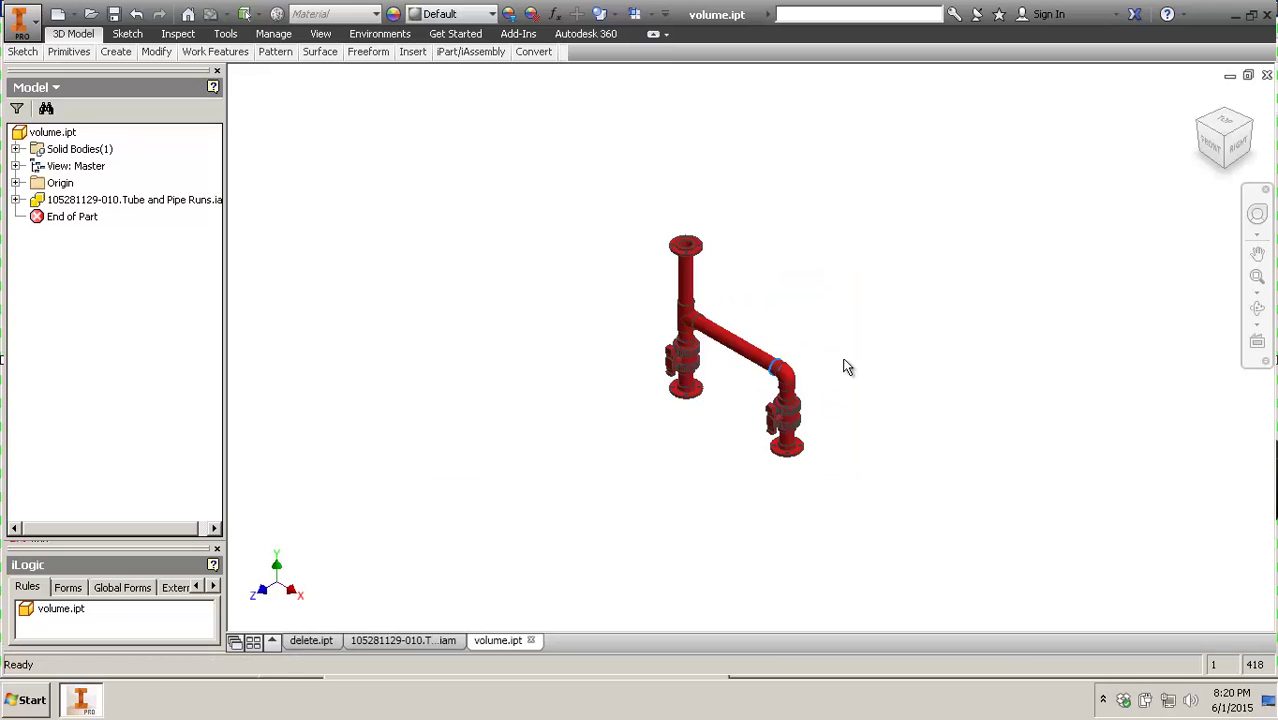
- Examine the flanges, valves and fittings on the red, blue and grey pipe runs of the derived body
{"action": "scroll", "coordinate": [682, 213], "scroll_direction": "down", "scroll_amount": 6}
{"action": "middle_click_drag", "start_coordinate": [930, 498], "coordinate": [822, 332]}
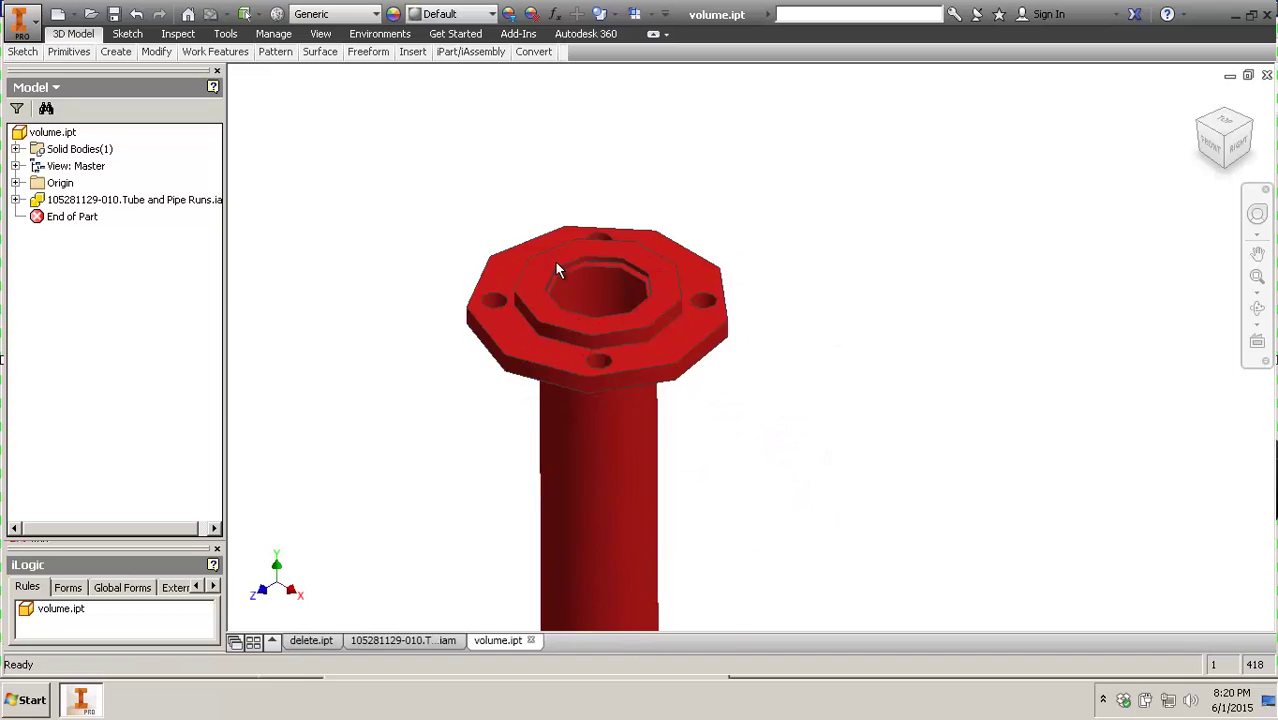
{"action": "scroll", "coordinate": [588, 256], "scroll_direction": "up", "scroll_amount": 6}
{"action": "scroll", "coordinate": [735, 516], "scroll_direction": "down", "scroll_amount": 5}
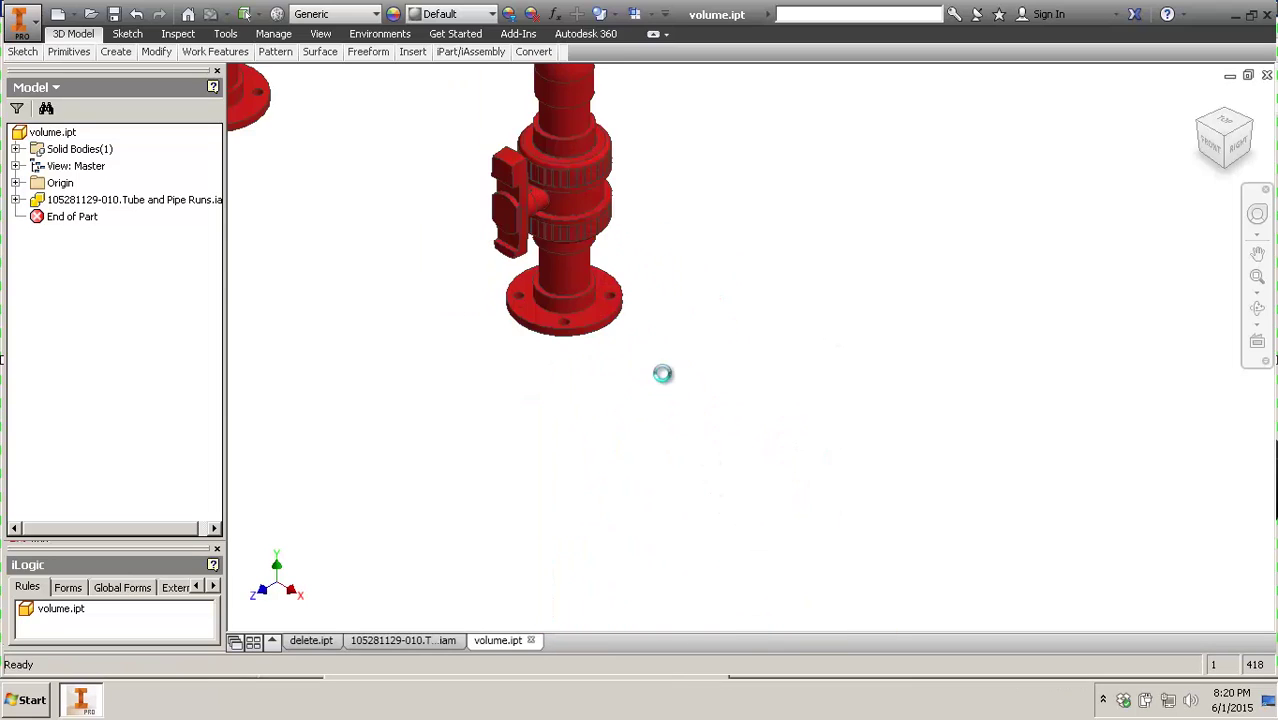
{"action": "scroll", "coordinate": [799, 432], "scroll_direction": "up", "scroll_amount": 8}
{"action": "middle_click_drag", "start_coordinate": [796, 430], "coordinate": [520, 320]}
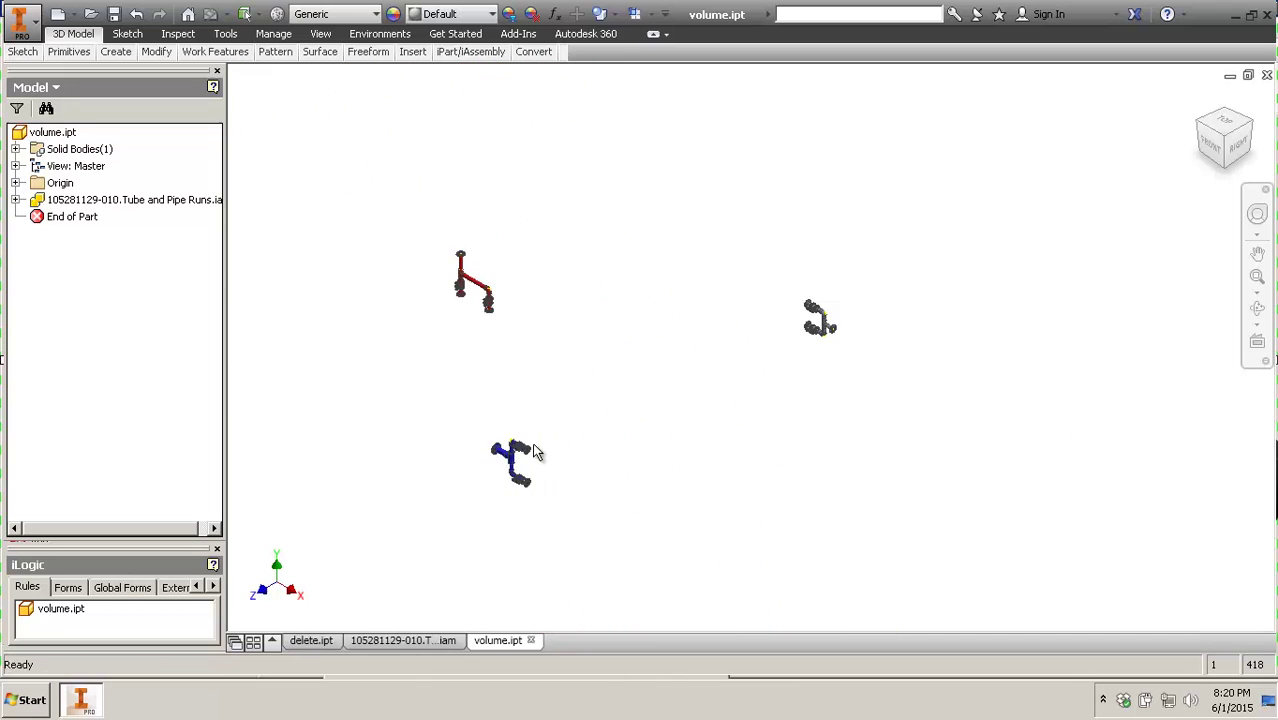
{"action": "scroll", "coordinate": [532, 445], "scroll_direction": "down", "scroll_amount": 6}
{"action": "scroll", "coordinate": [688, 248], "scroll_direction": "down", "scroll_amount": 6}
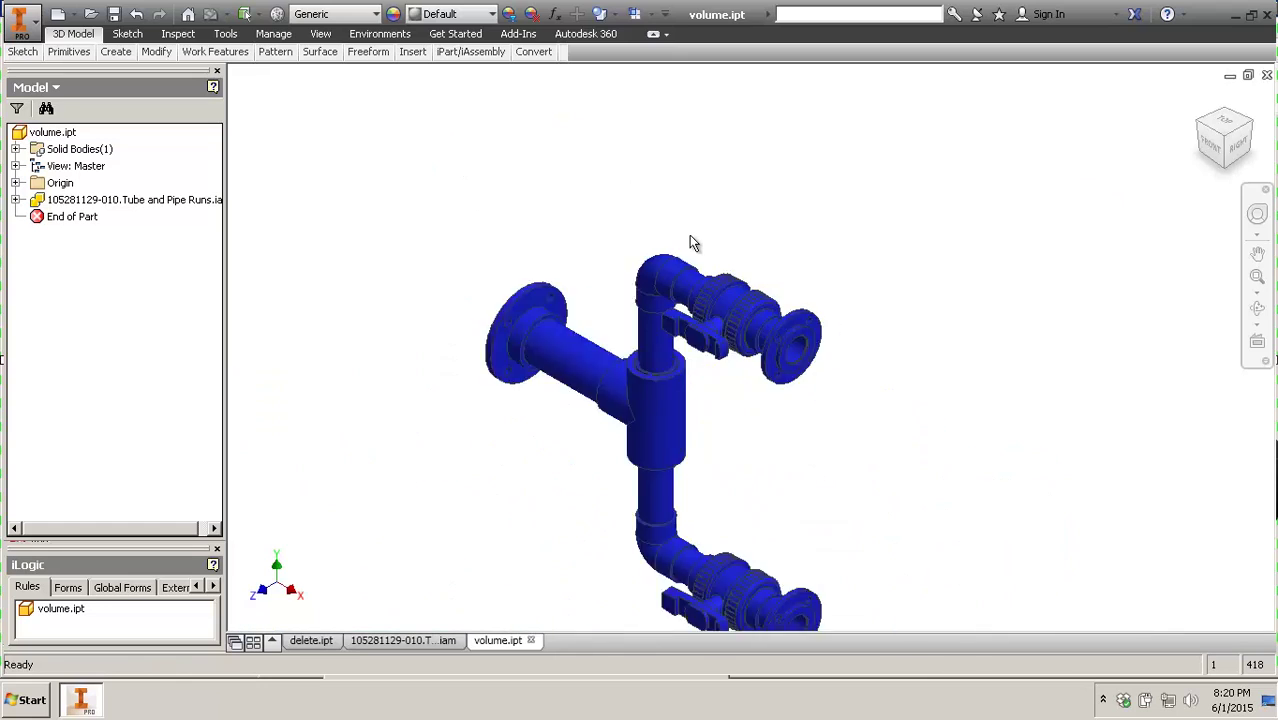
{"action": "middle_click_drag", "start_coordinate": [960, 263], "coordinate": [716, 424]}
{"action": "scroll", "coordinate": [716, 424], "scroll_direction": "up", "scroll_amount": 5}
{"action": "middle_click_drag", "start_coordinate": [1222, 222], "coordinate": [788, 377]}
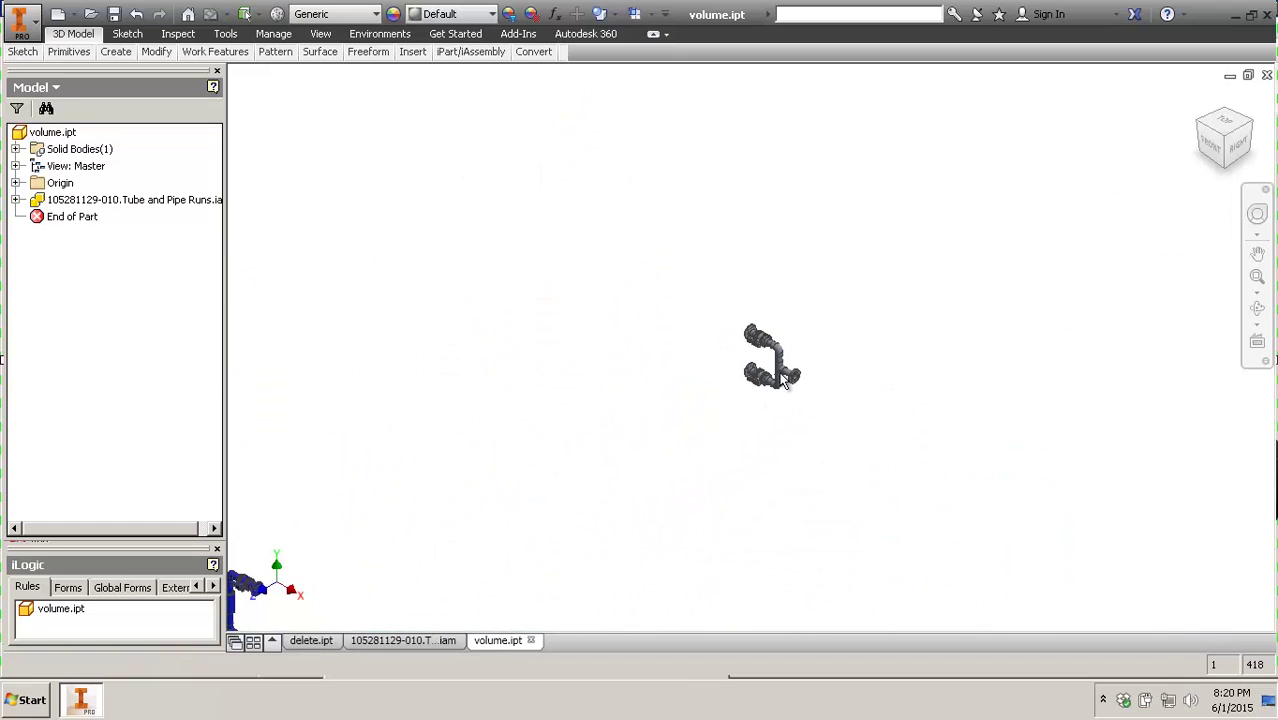
{"action": "scroll", "coordinate": [792, 364], "scroll_direction": "down", "scroll_amount": 8}
{"action": "scroll", "coordinate": [964, 422], "scroll_direction": "down", "scroll_amount": 2}
{"action": "scroll", "coordinate": [980, 473], "scroll_direction": "up", "scroll_amount": 5}
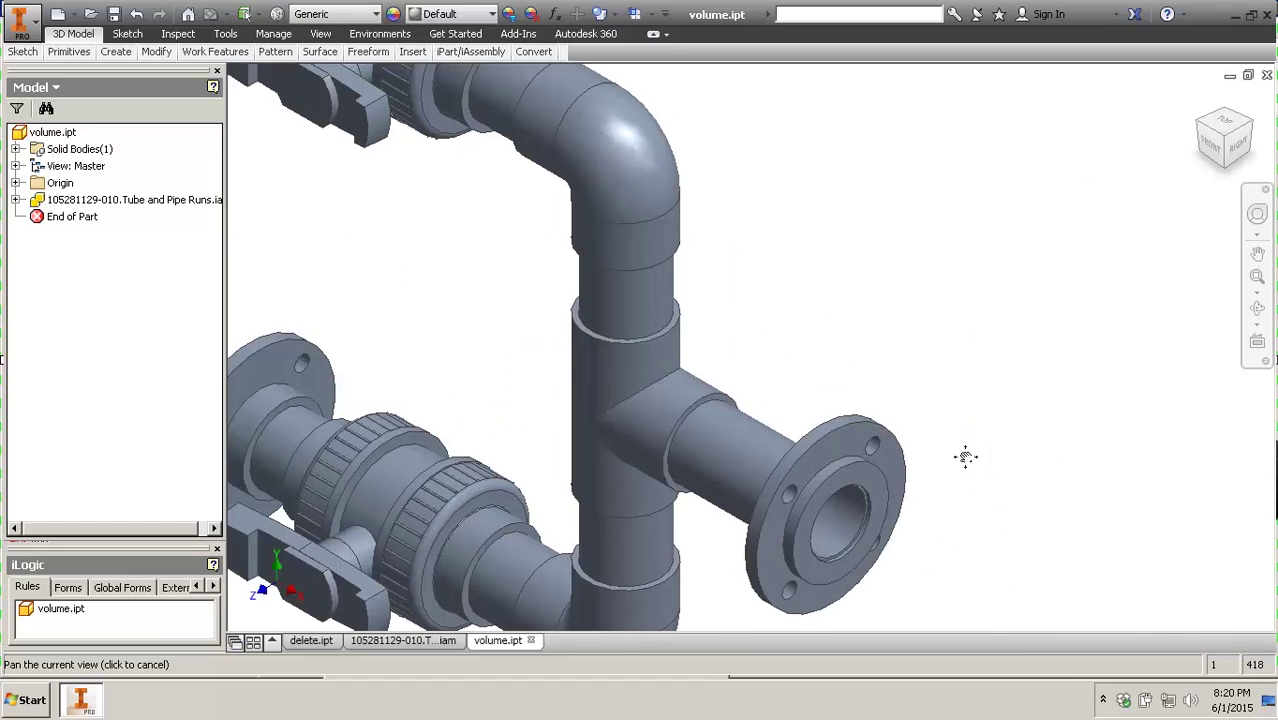
{"action": "scroll", "coordinate": [864, 330], "scroll_direction": "up", "scroll_amount": 2}
{"action": "scroll", "coordinate": [1143, 299], "scroll_direction": "down", "scroll_amount": 8}
{"action": "middle_click_drag", "start_coordinate": [953, 414], "coordinate": [851, 396]}
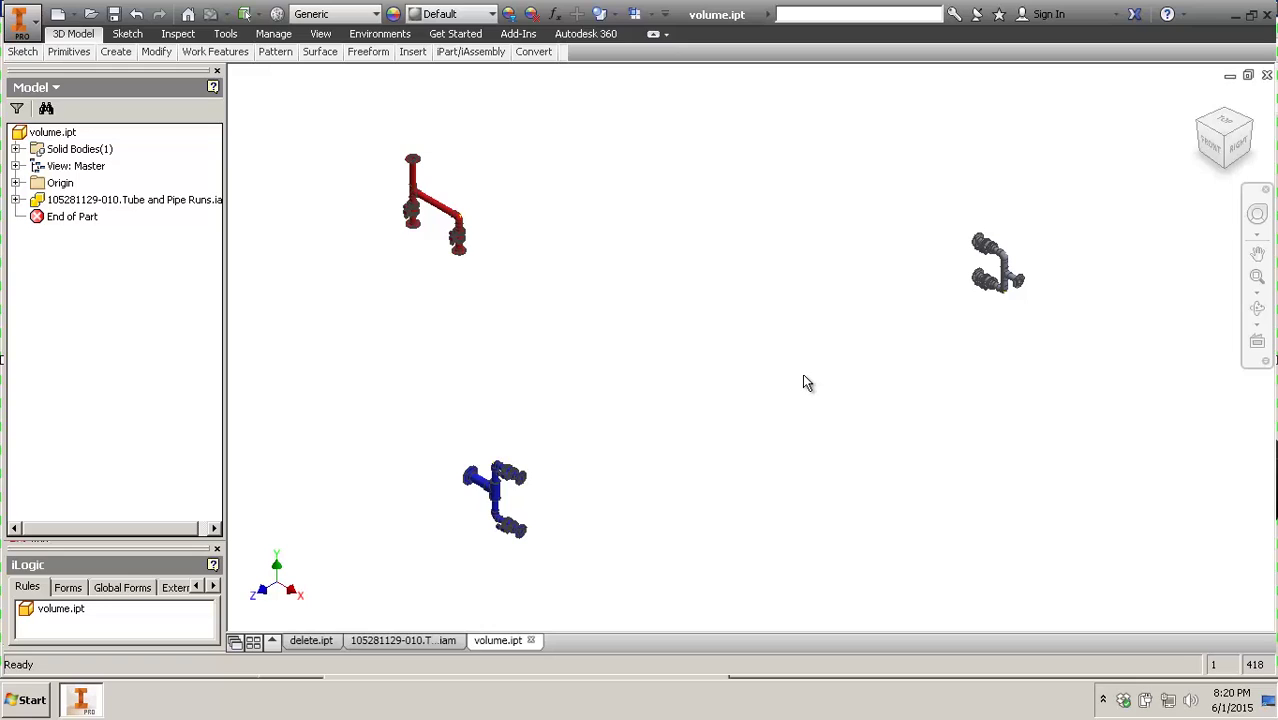
- Inspect the open flange ends and tee connections of the red and blue pipe runs up close
{"action": "scroll", "coordinate": [405, 131], "scroll_direction": "up", "scroll_amount": 5}
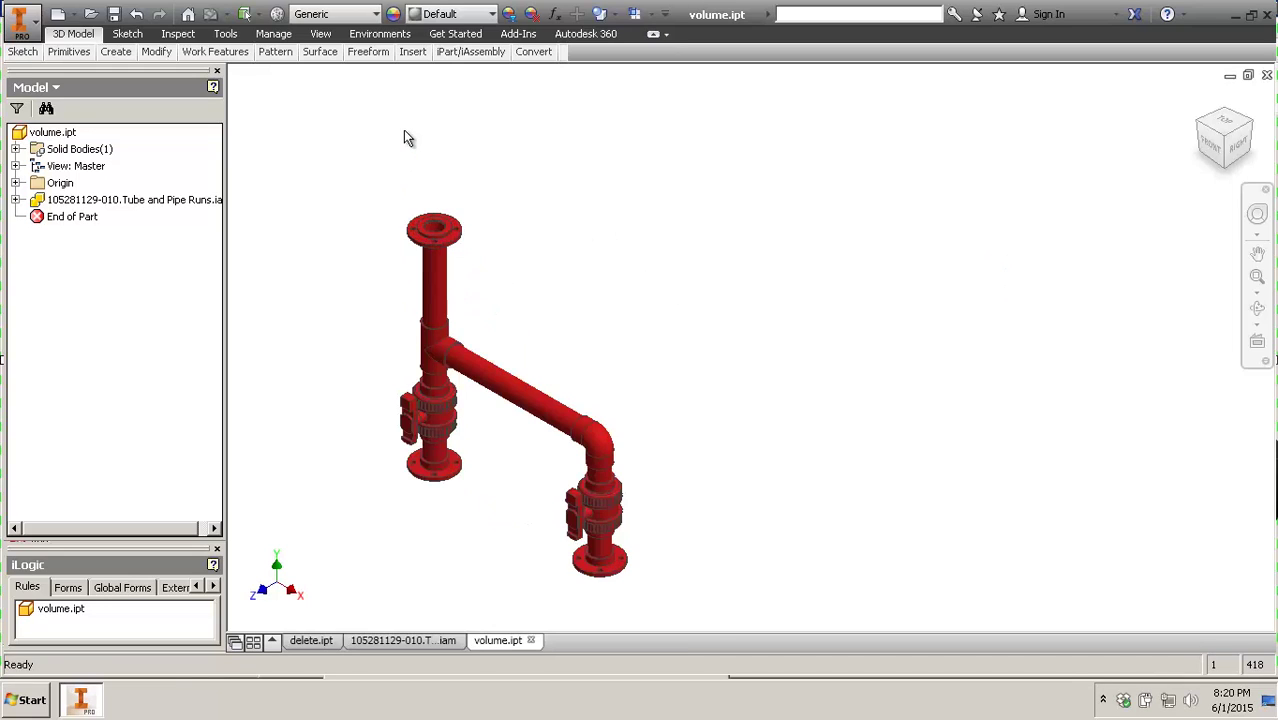
{"action": "middle_click_drag", "start_coordinate": [554, 272], "coordinate": [528, 215]}
{"action": "scroll", "coordinate": [411, 158], "scroll_direction": "up", "scroll_amount": 3}
{"action": "scroll", "coordinate": [411, 158], "scroll_direction": "up", "scroll_amount": 3}
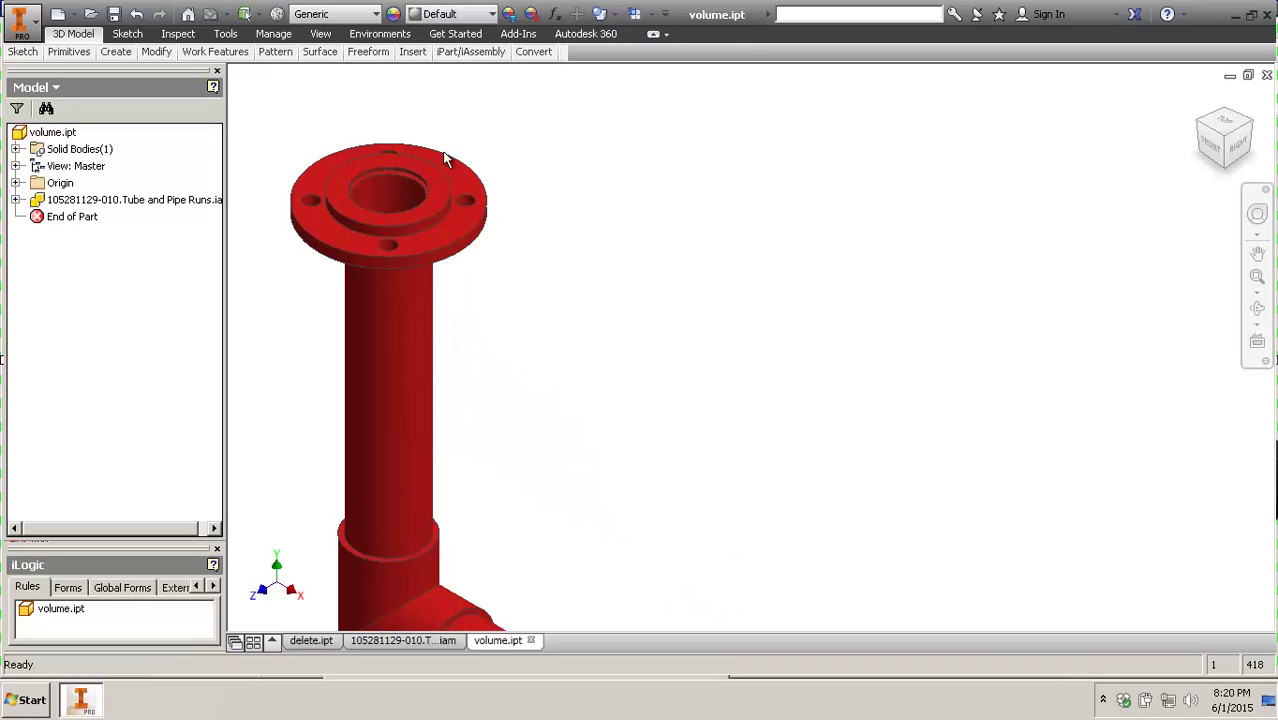
{"action": "scroll", "coordinate": [374, 220], "scroll_direction": "down", "scroll_amount": 5}
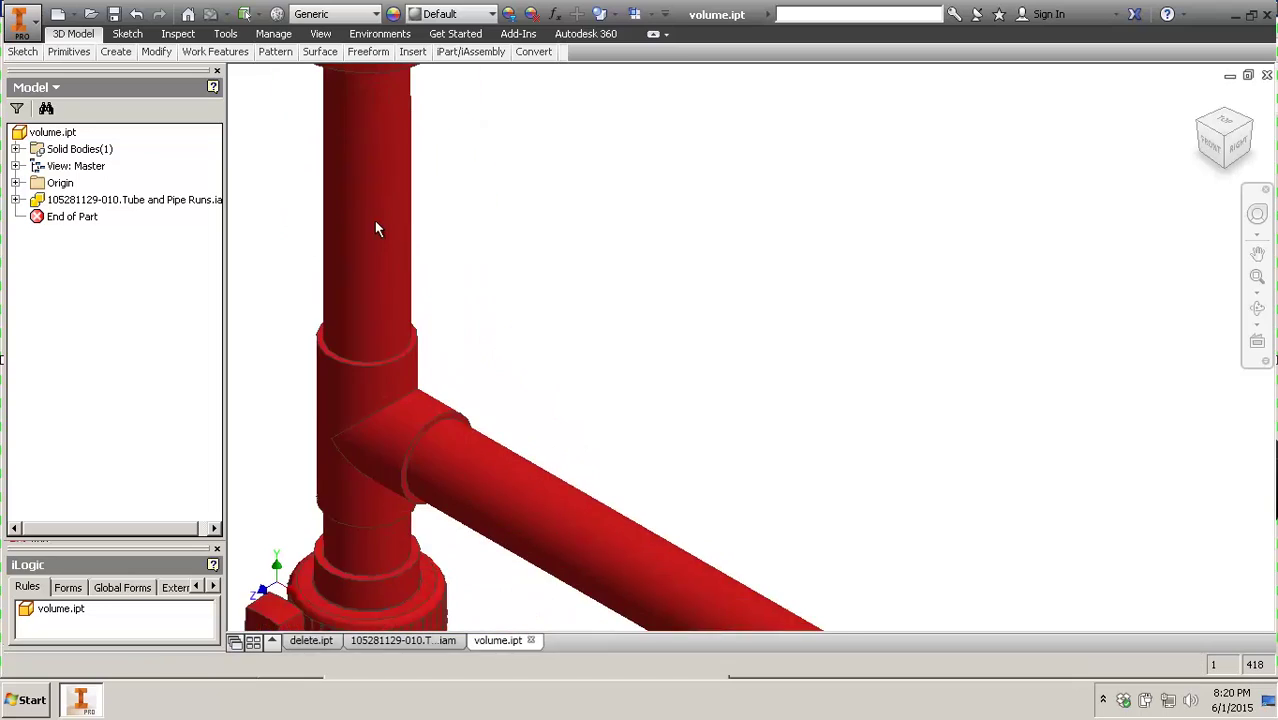
{"action": "scroll", "coordinate": [391, 200], "scroll_direction": "down", "scroll_amount": 3}
{"action": "middle_click_drag", "start_coordinate": [522, 512], "coordinate": [911, 319]}
{"action": "scroll", "coordinate": [484, 366], "scroll_direction": "up", "scroll_amount": 5}
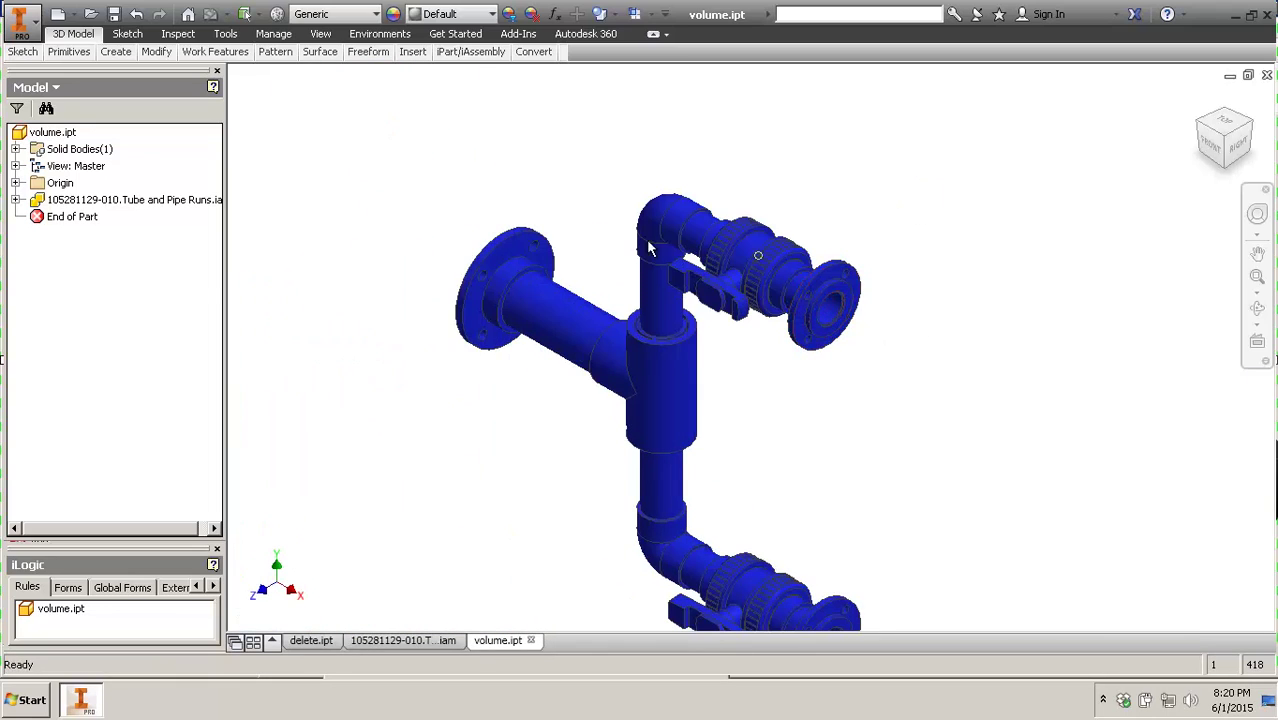
{"action": "scroll", "coordinate": [520, 292], "scroll_direction": "down", "scroll_amount": 8}
{"action": "middle_click_drag", "start_coordinate": [608, 251], "coordinate": [640, 372]}
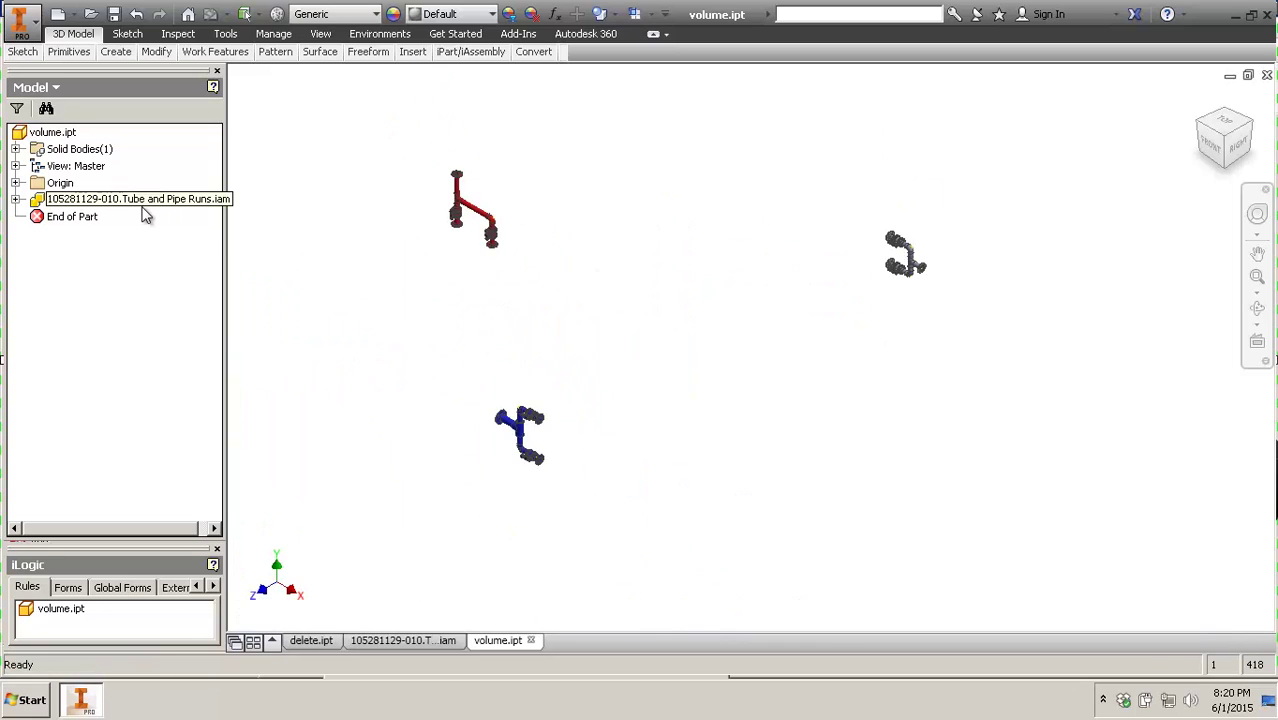
- Create a boundary patch across the bore opening of the red pipe run's upper flange
{"action": "scroll", "coordinate": [424, 205], "scroll_direction": "up", "scroll_amount": 3}
{"action": "scroll", "coordinate": [424, 197], "scroll_direction": "up", "scroll_amount": 5}
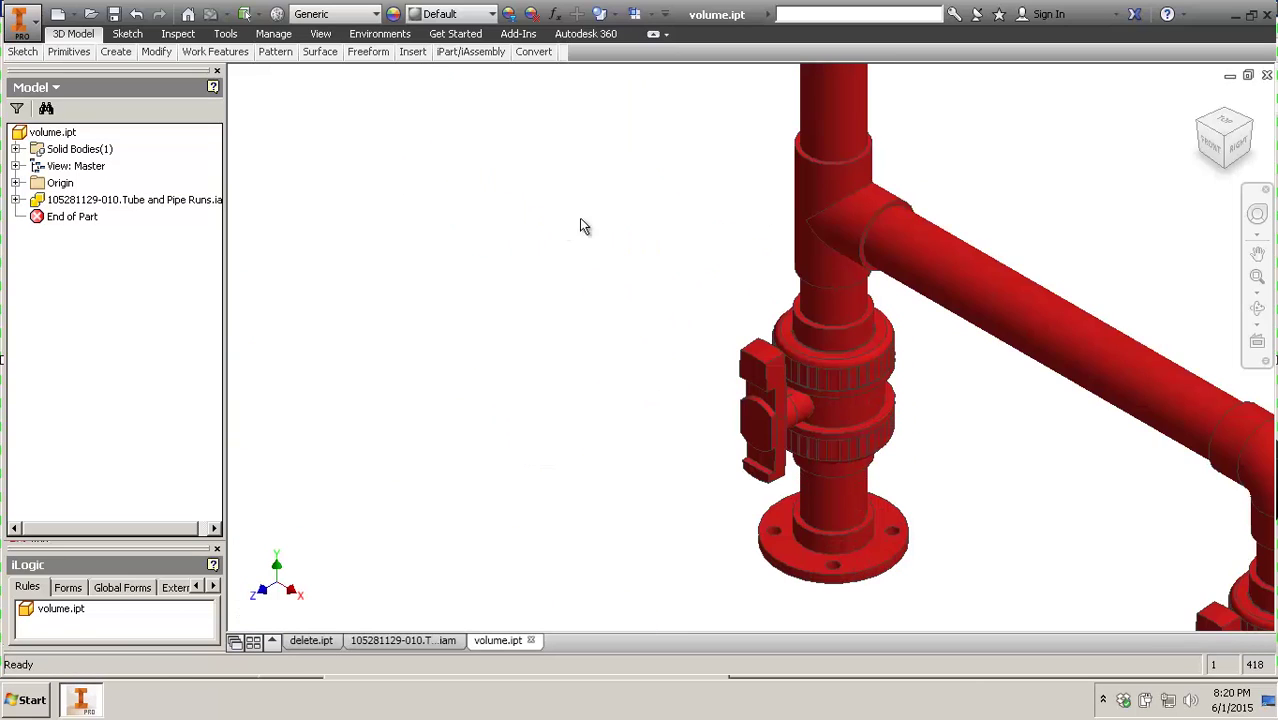
{"action": "middle_click_drag", "start_coordinate": [652, 260], "coordinate": [392, 535]}
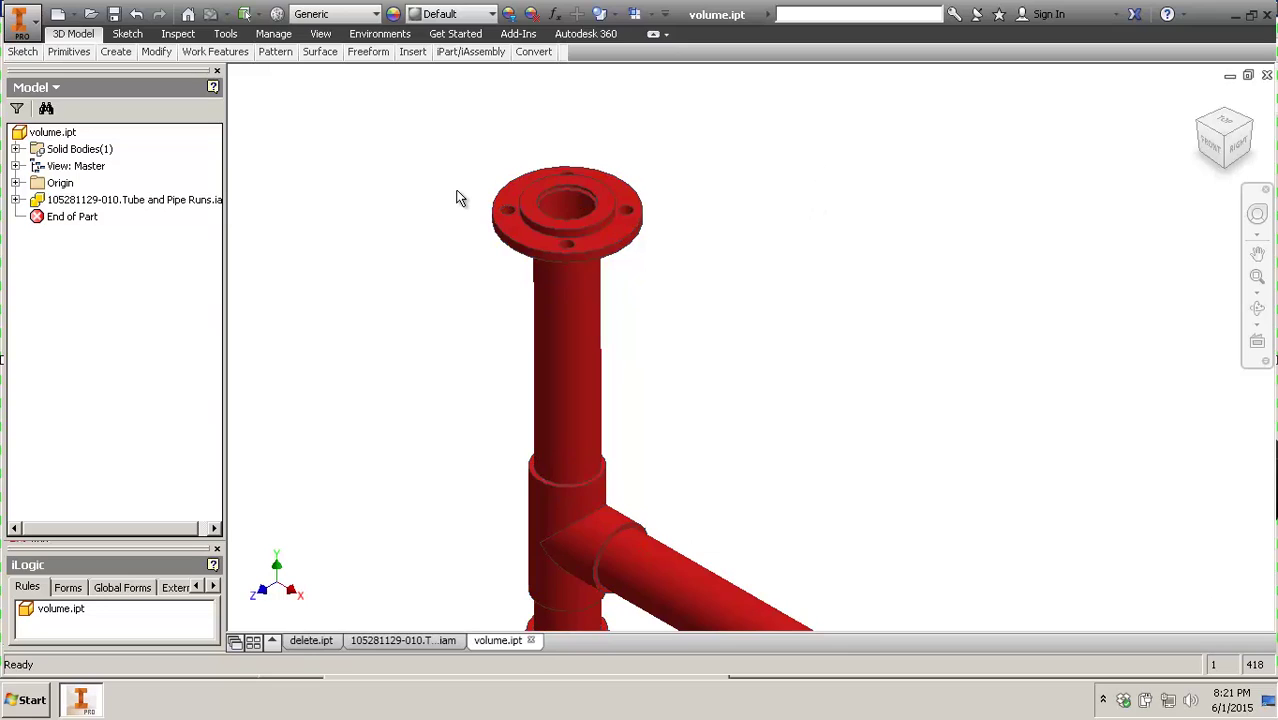
{"action": "scroll", "coordinate": [455, 197], "scroll_direction": "down", "scroll_amount": 3}
{"action": "scroll", "coordinate": [452, 199], "scroll_direction": "up", "scroll_amount": 2}
{"action": "scroll", "coordinate": [568, 214], "scroll_direction": "down", "scroll_amount": 3}
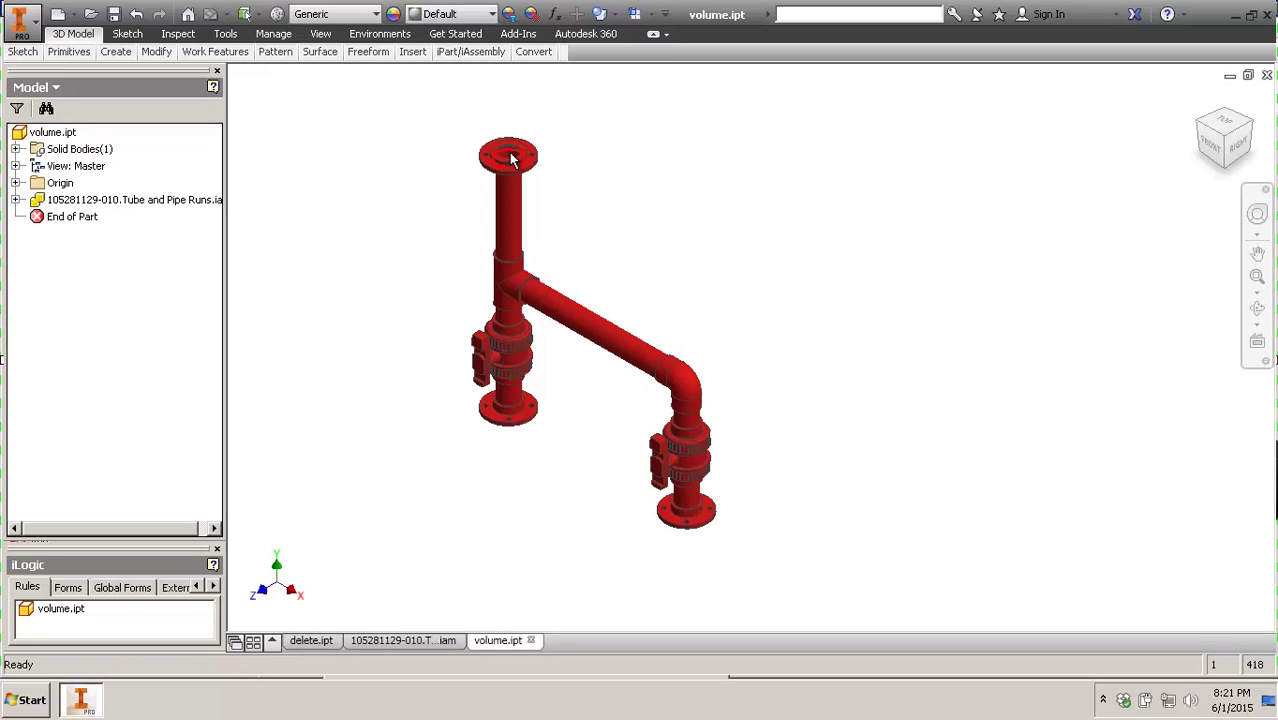
{"action": "scroll", "coordinate": [510, 156], "scroll_direction": "up", "scroll_amount": 4}
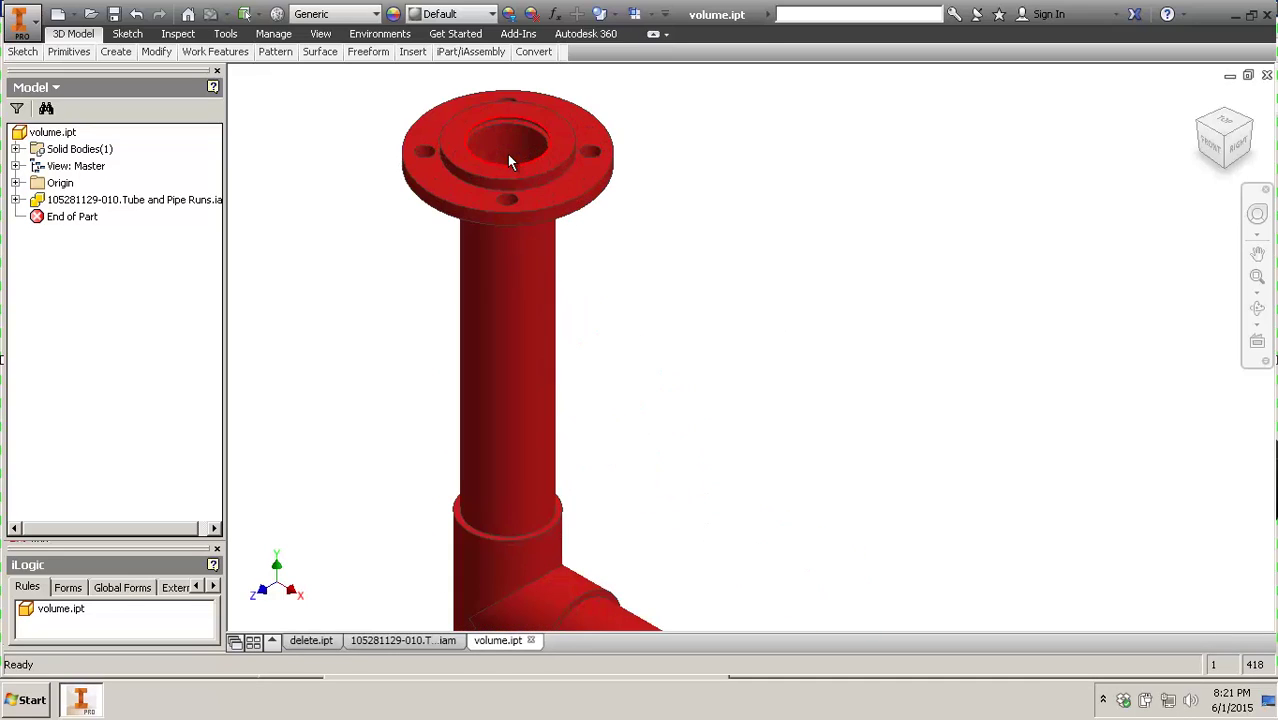
{"action": "left_click", "coordinate": [319, 52]}
{"action": "left_click", "coordinate": [358, 97]}
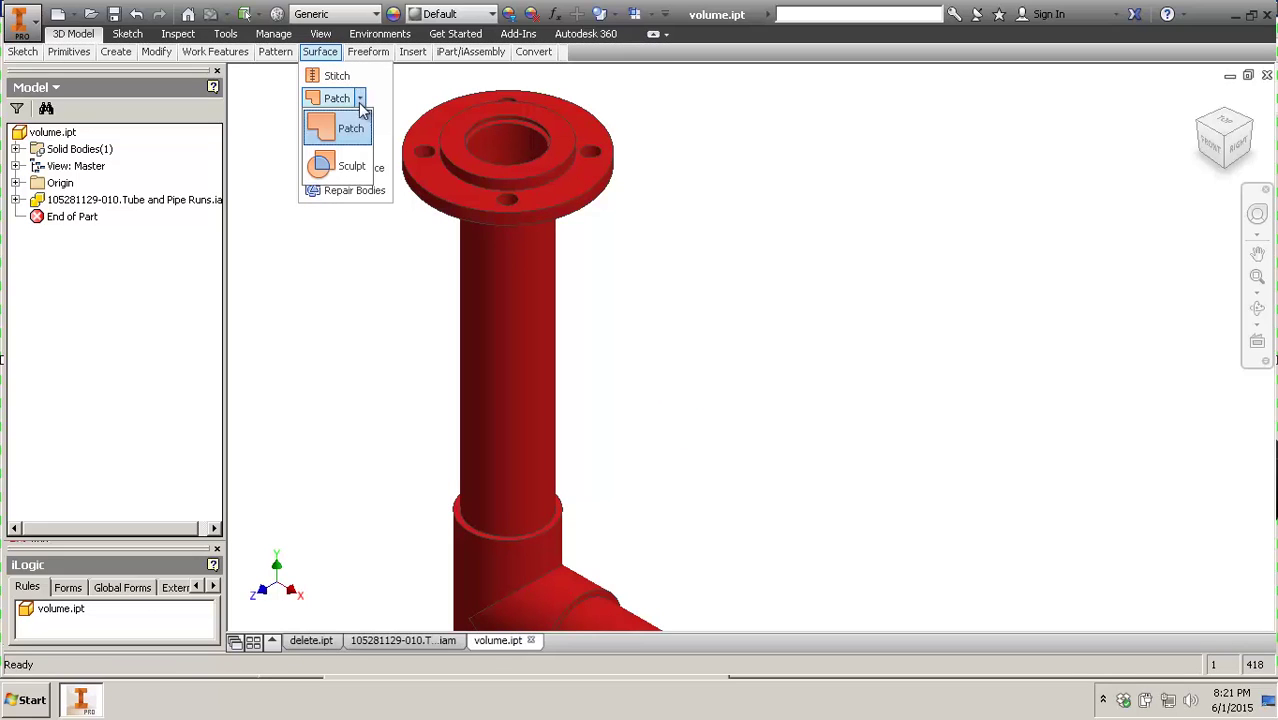
{"action": "left_click", "coordinate": [355, 128]}
{"action": "middle_click_drag", "start_coordinate": [857, 368], "coordinate": [1272, 411]}
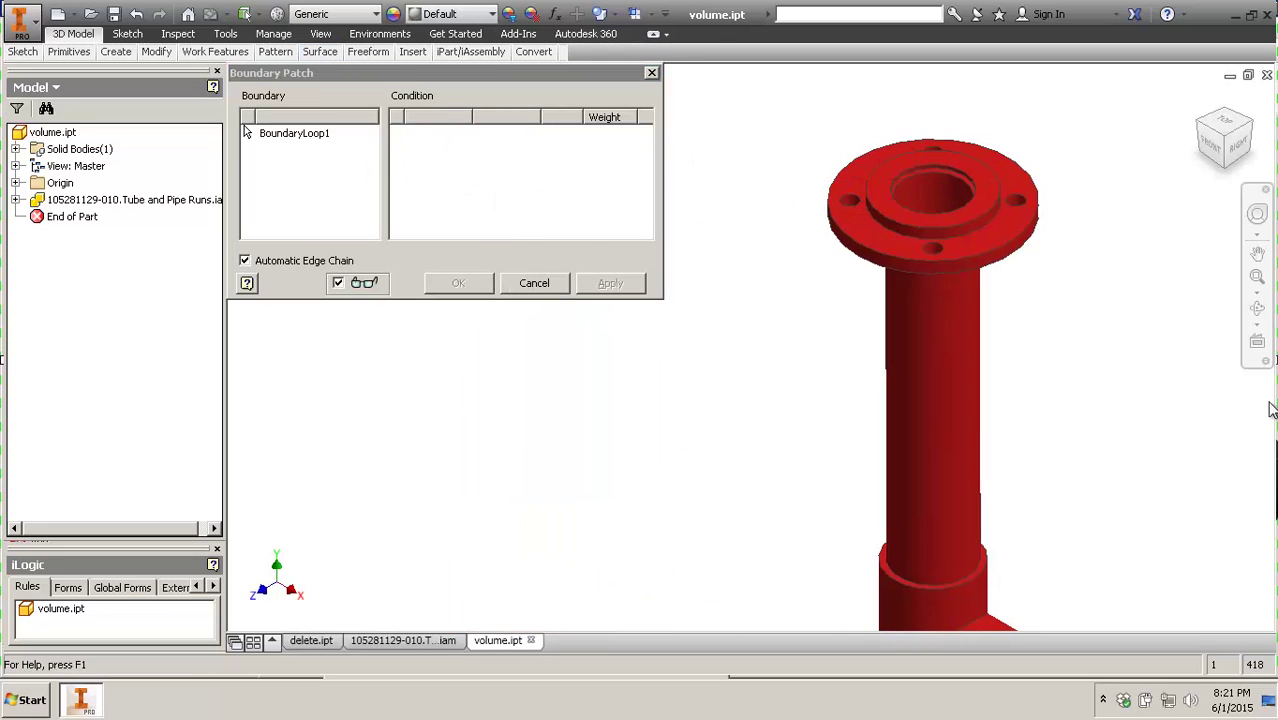
{"action": "left_click", "coordinate": [978, 198]}
{"action": "scroll", "coordinate": [809, 145], "scroll_direction": "down", "scroll_amount": 4}
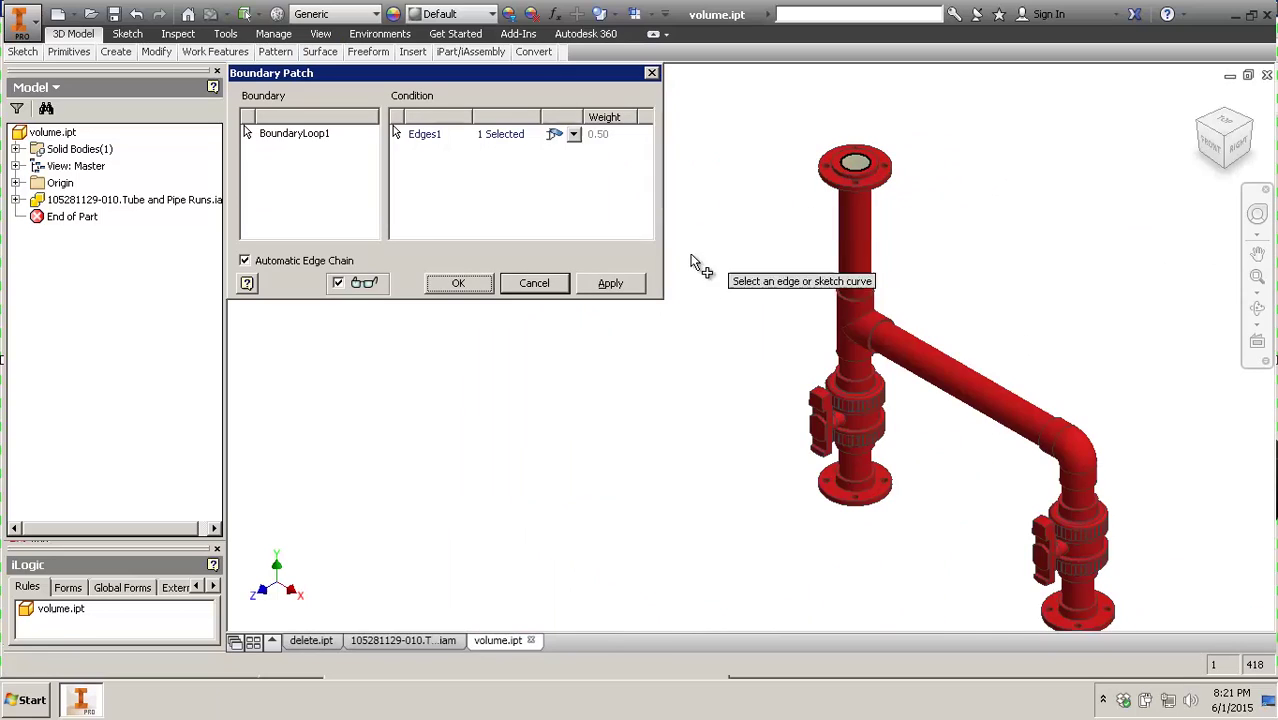
{"action": "left_click", "coordinate": [610, 283]}
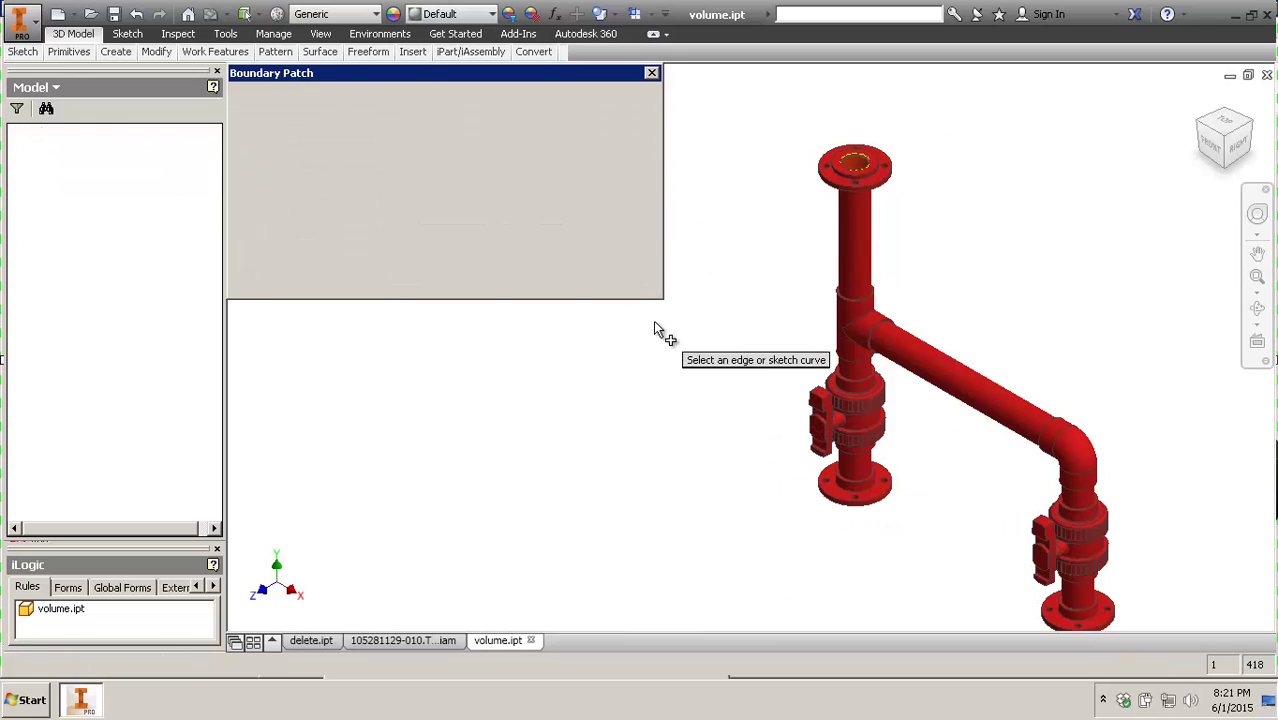
{"action": "left_click", "coordinate": [549, 287]}
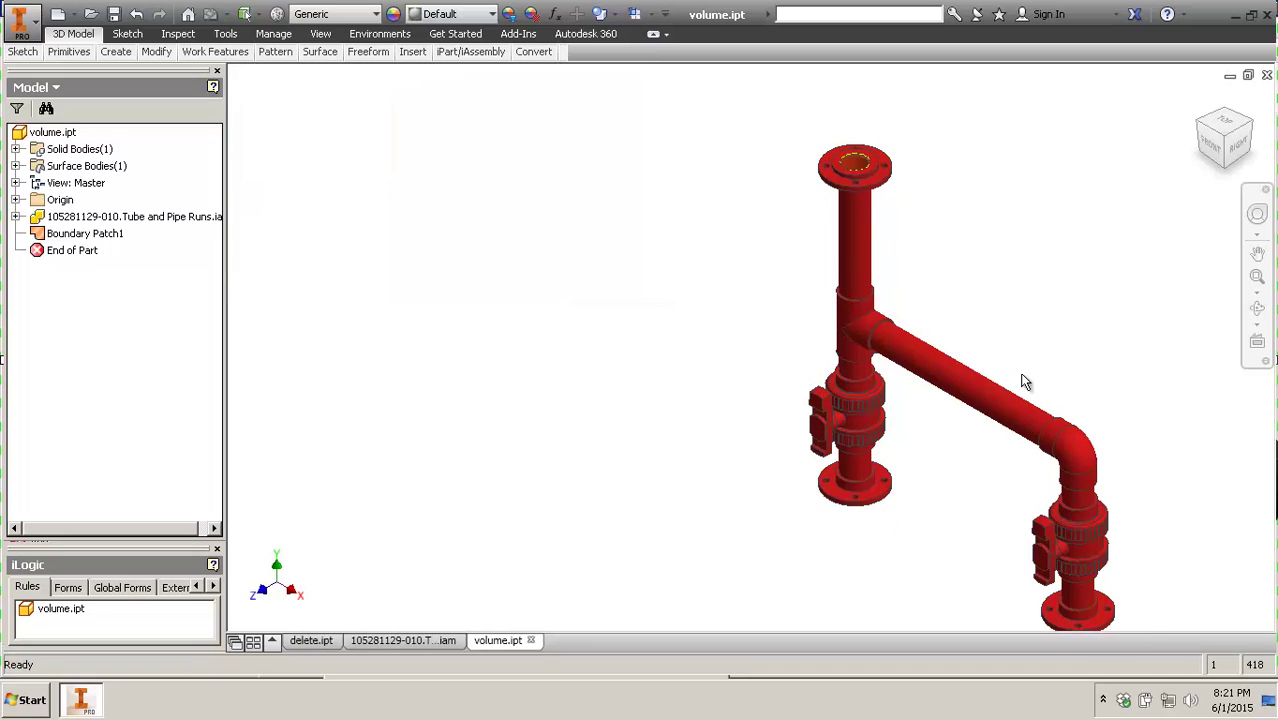
- Undo the boundary patch on the red pipe run's upper flange
{"action": "middle_click_drag", "start_coordinate": [1024, 380], "coordinate": [702, 328]}
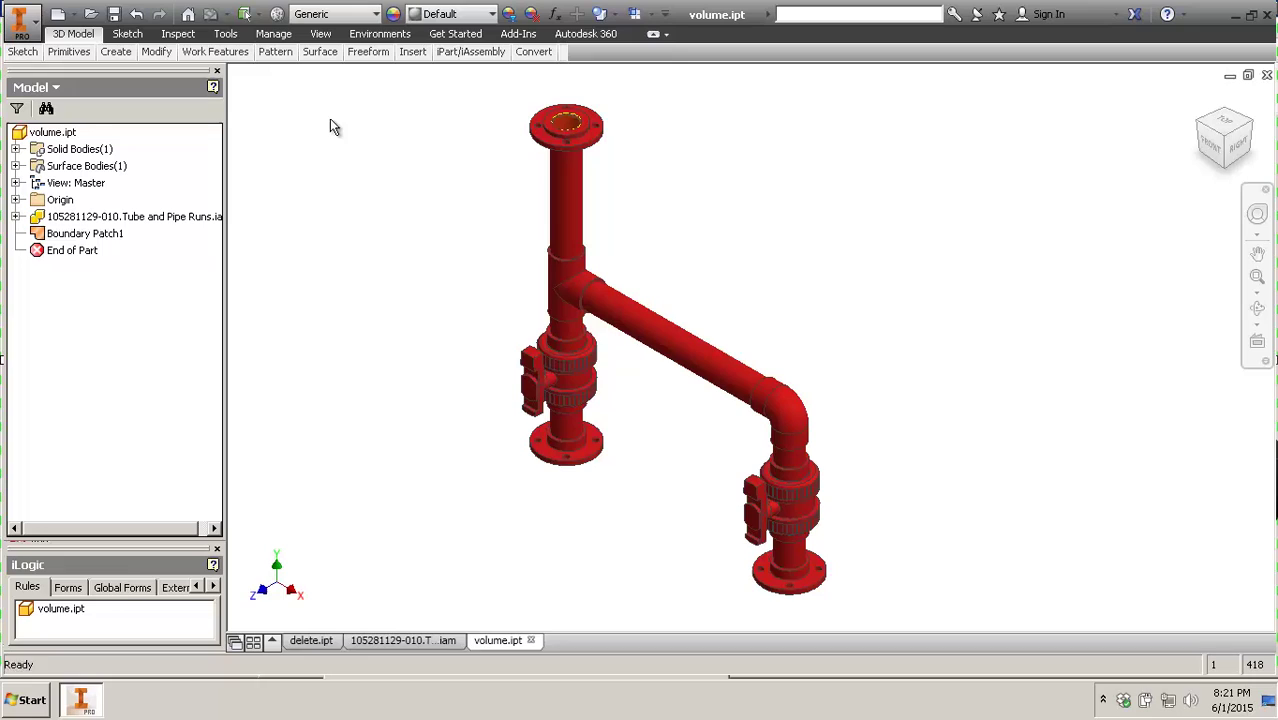
{"action": "left_click", "coordinate": [136, 14]}
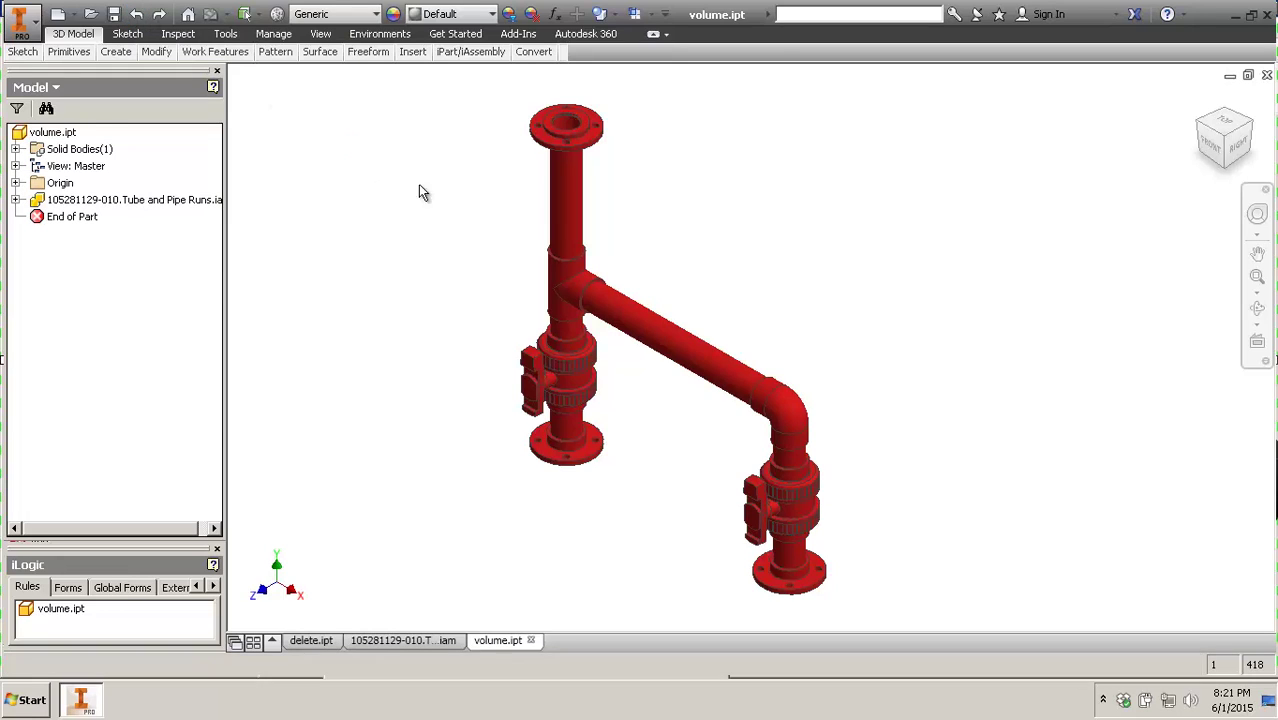
{"action": "scroll", "coordinate": [502, 200], "scroll_direction": "up", "scroll_amount": 4}
{"action": "middle_click_drag", "start_coordinate": [476, 277], "coordinate": [514, 298]}
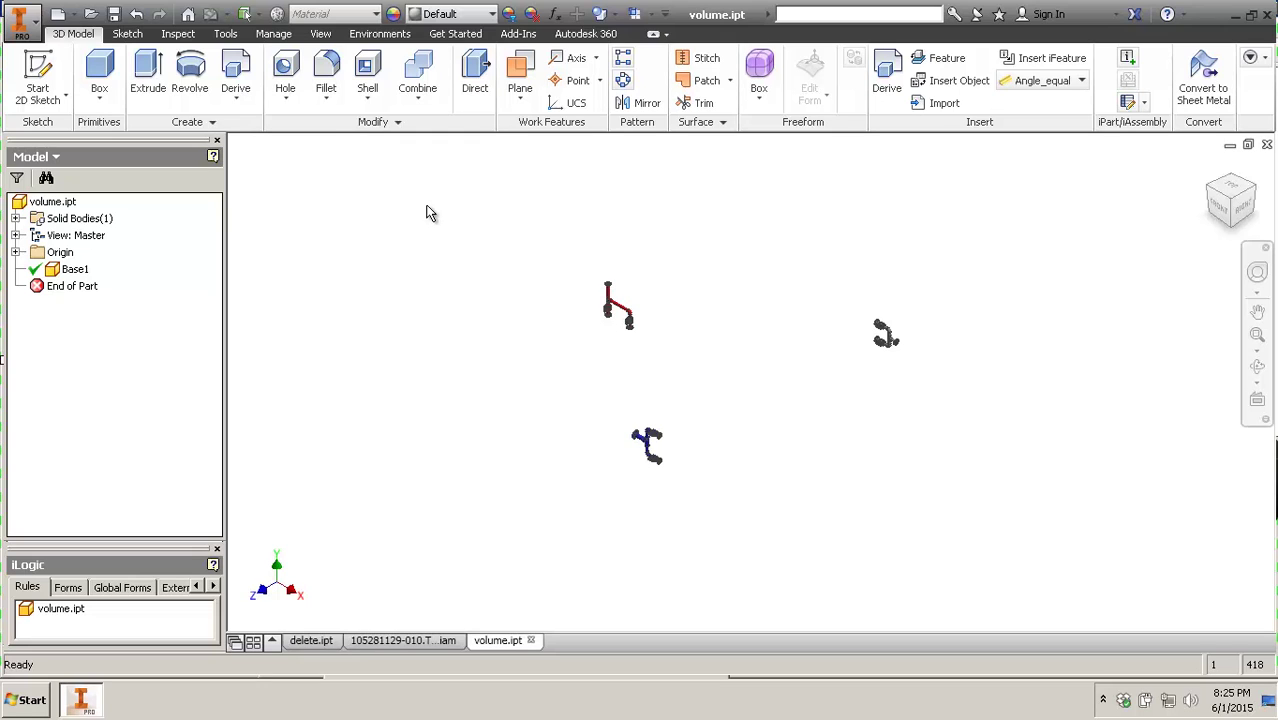
- Check the description and load behavior of the BIM Simplify add-in in the Add-In Manager
{"action": "left_click", "coordinate": [225, 34]}
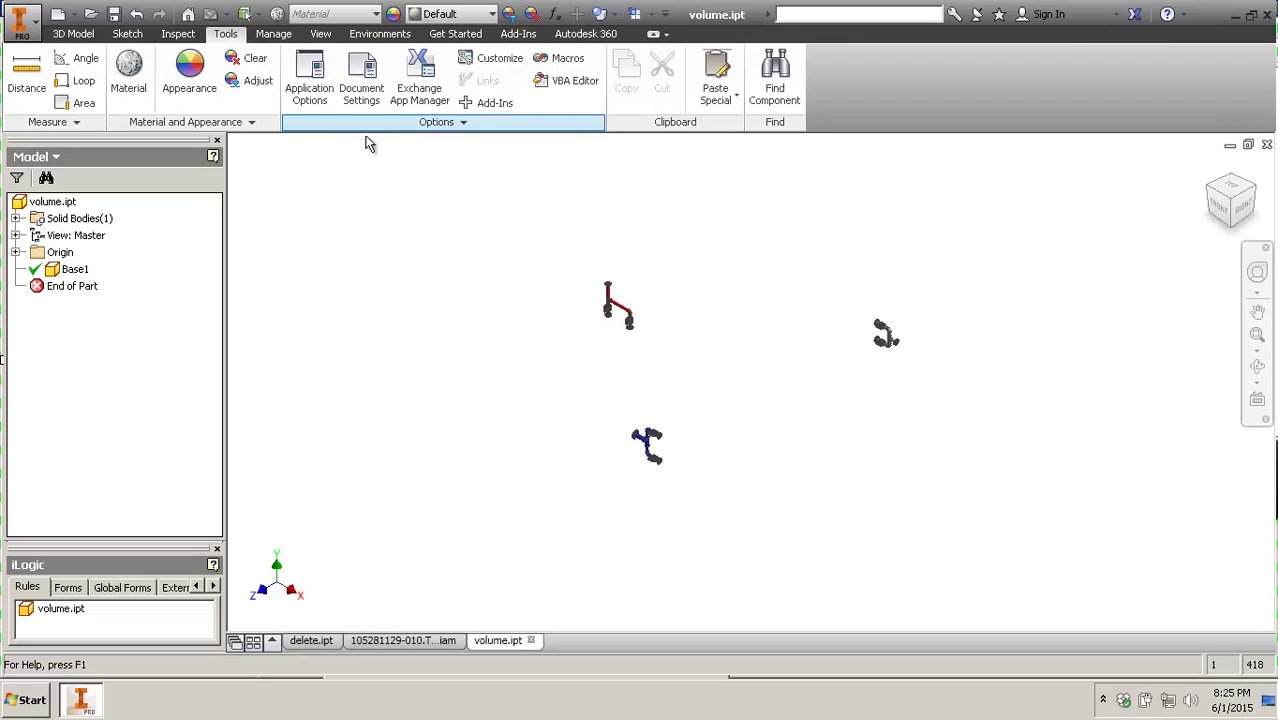
{"action": "left_click", "coordinate": [472, 104]}
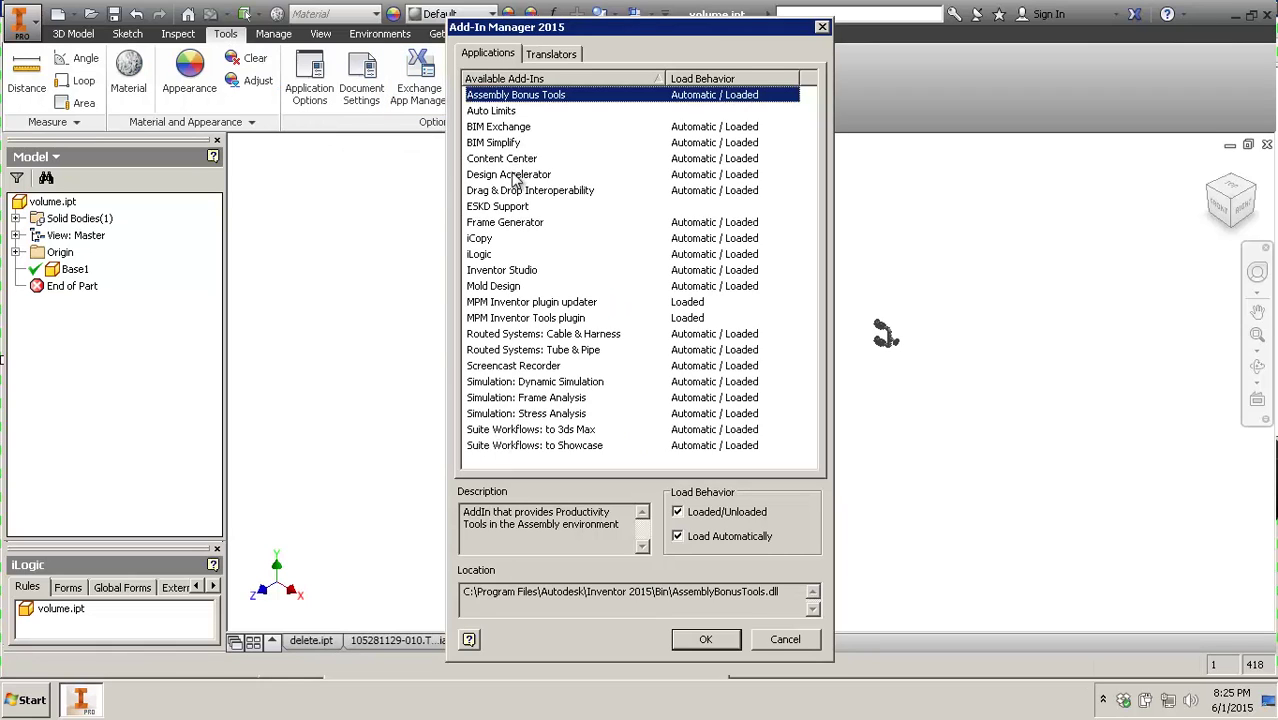
{"action": "left_click", "coordinate": [511, 128]}
{"action": "left_click", "coordinate": [514, 143]}
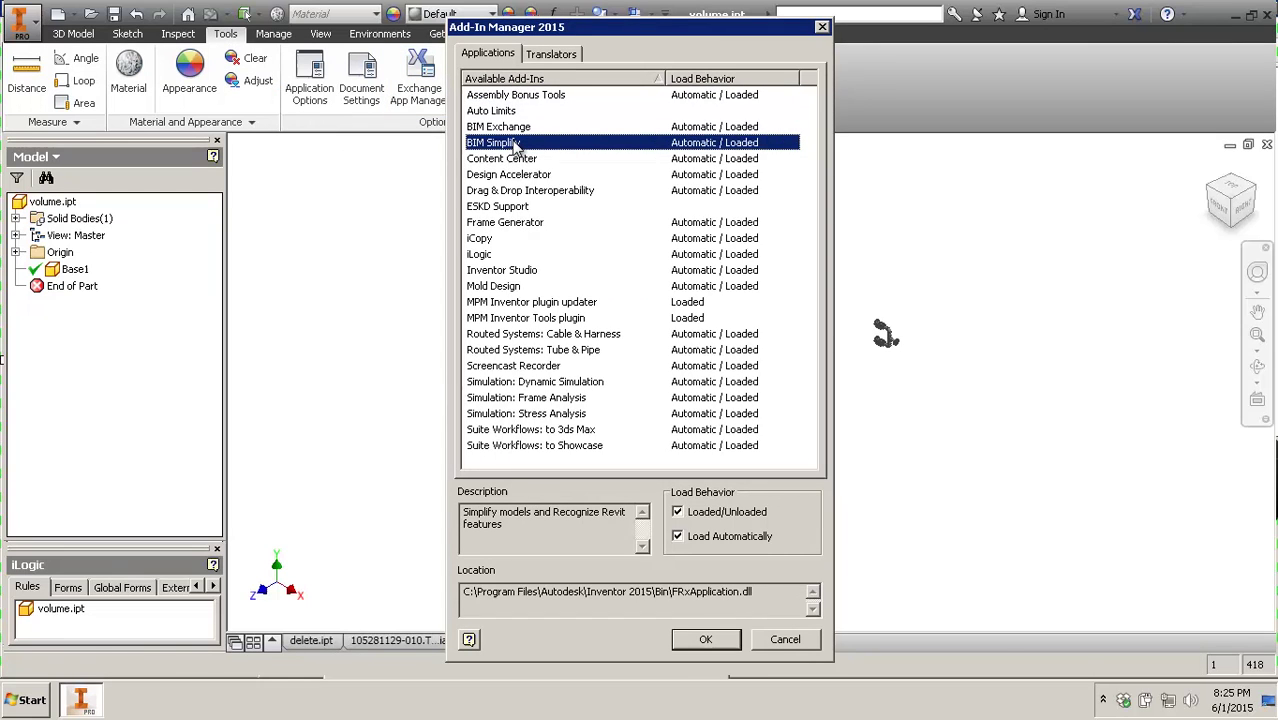
{"action": "left_click_drag", "start_coordinate": [560, 537], "coordinate": [358, 456]}
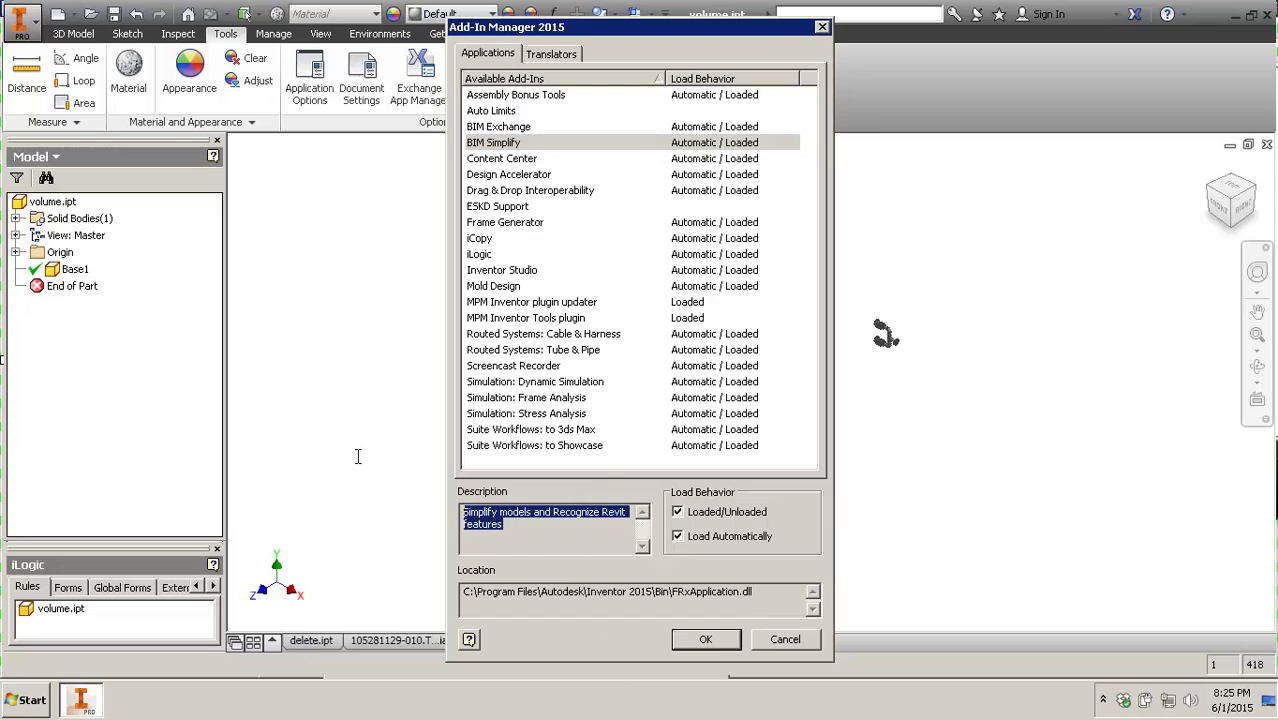
{"action": "left_click", "coordinate": [733, 641]}
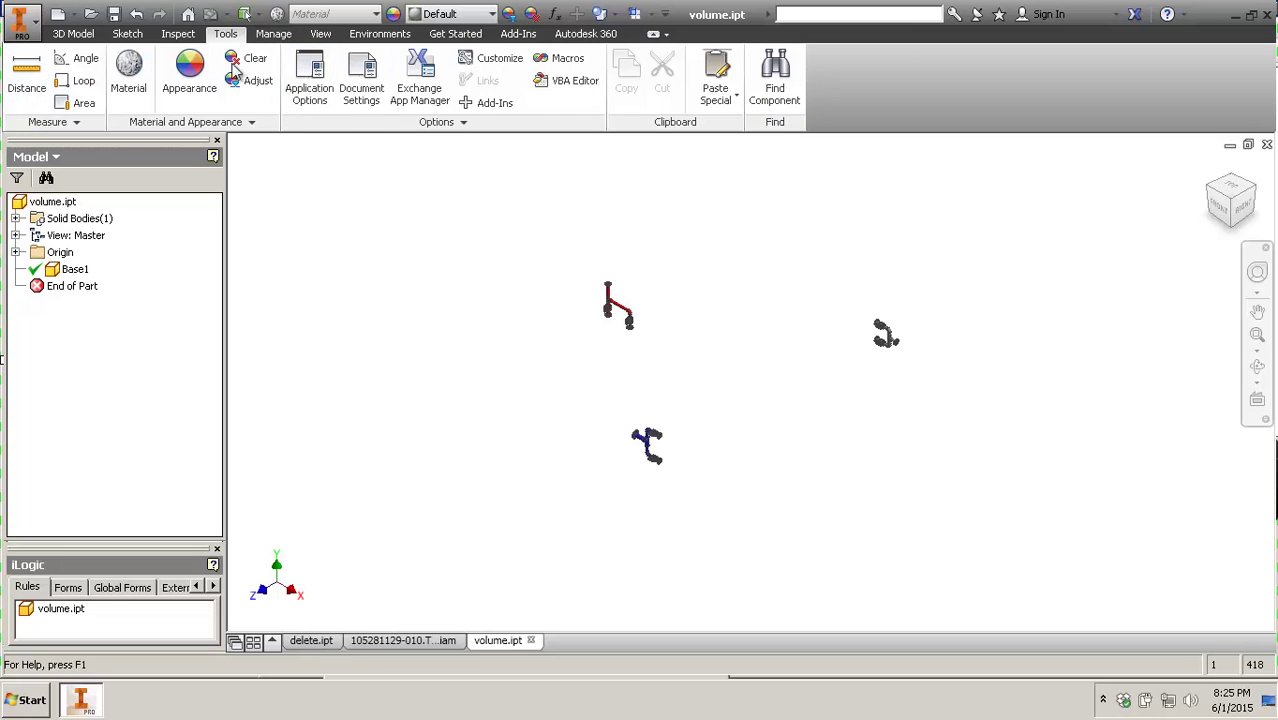
{"action": "left_click", "coordinate": [478, 103]}
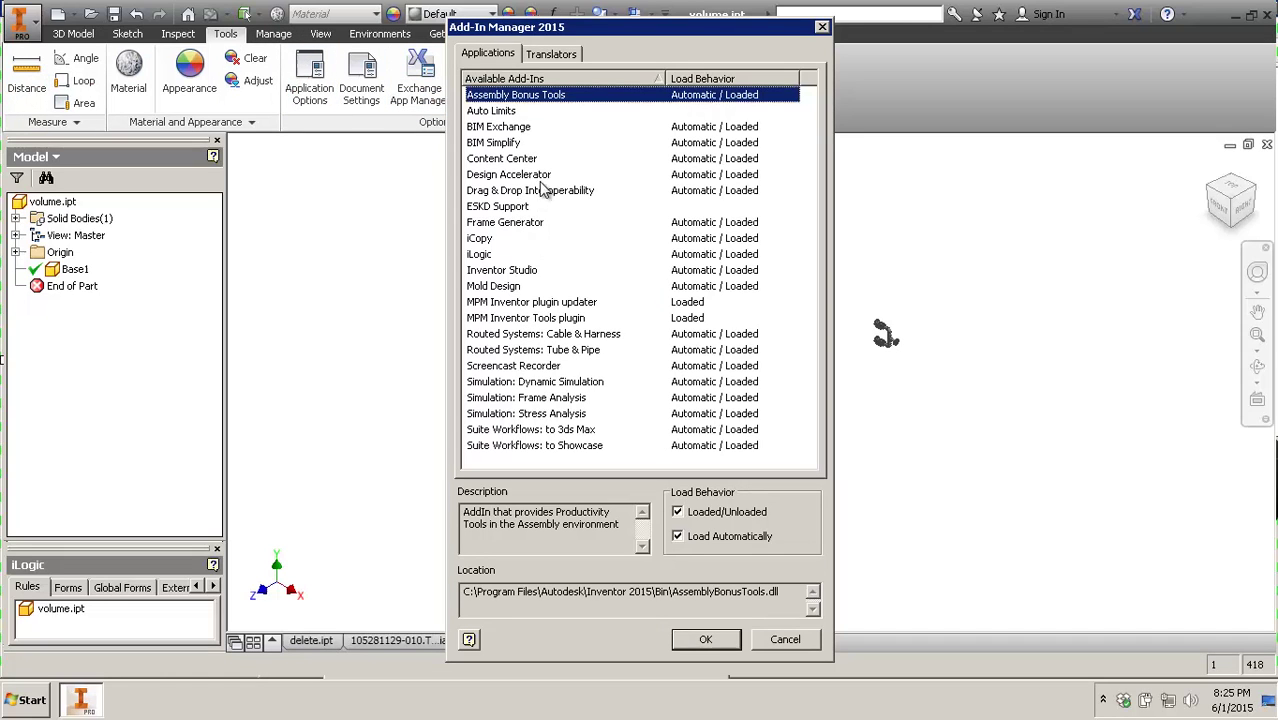
{"action": "left_click", "coordinate": [541, 147]}
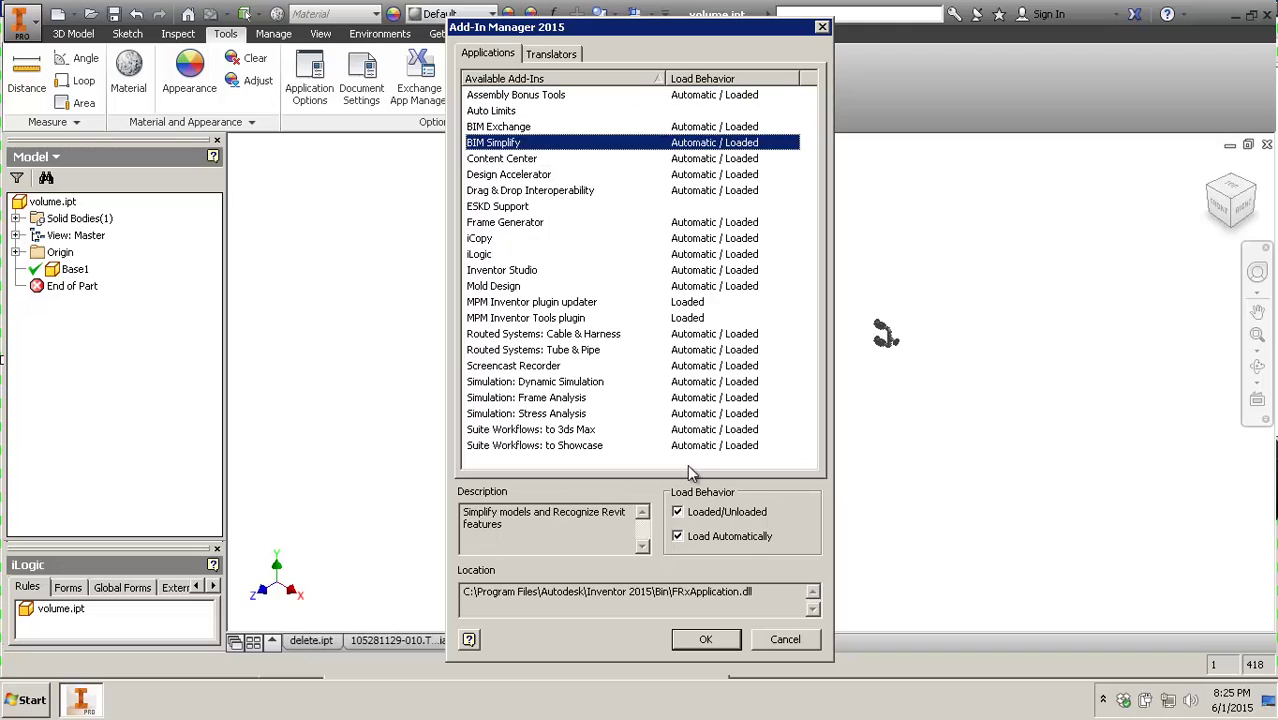
{"action": "left_click", "coordinate": [778, 644]}
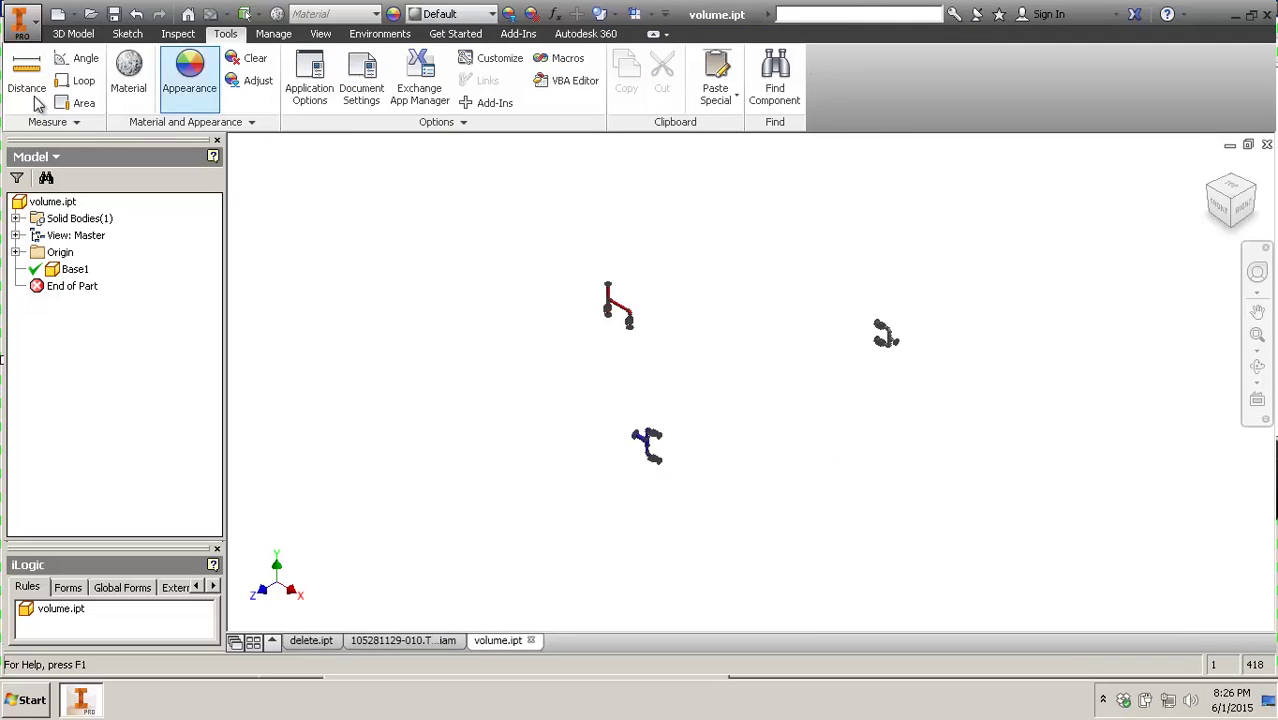
- Enter the Recognize Revit Features environment and start the Fill Voids command
{"action": "left_click", "coordinate": [667, 35]}
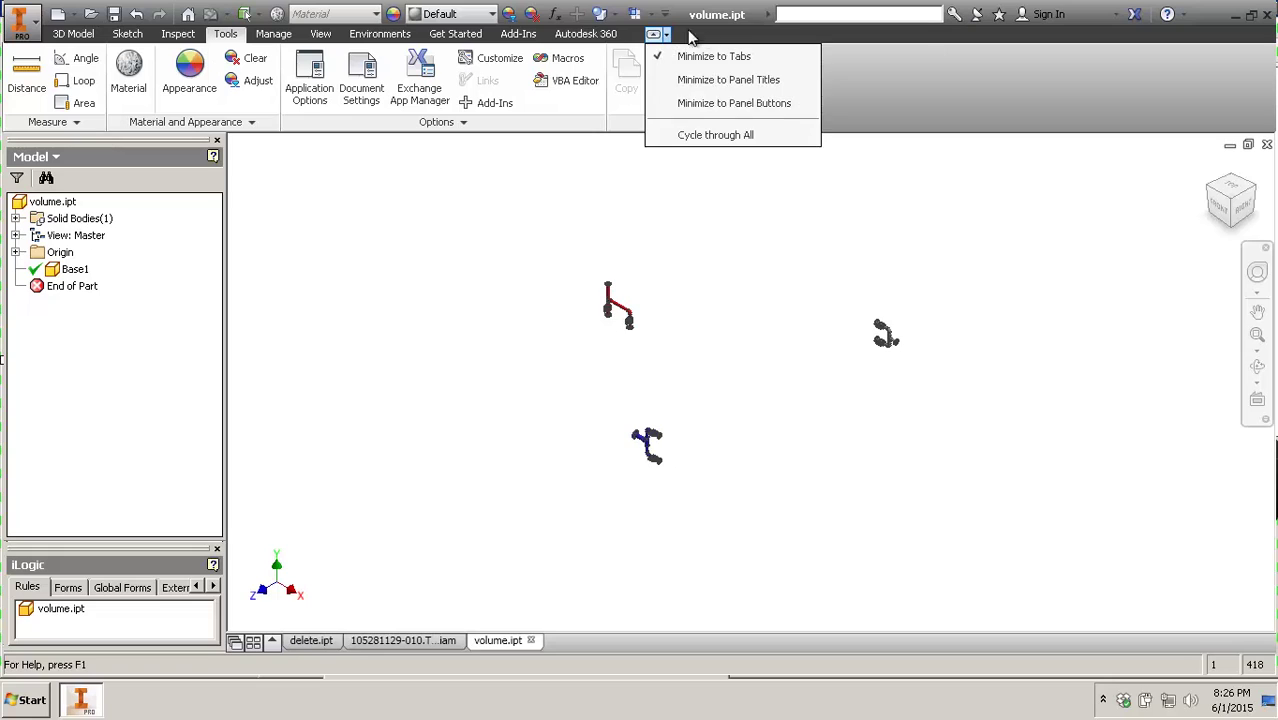
{"action": "left_click", "coordinate": [667, 35]}
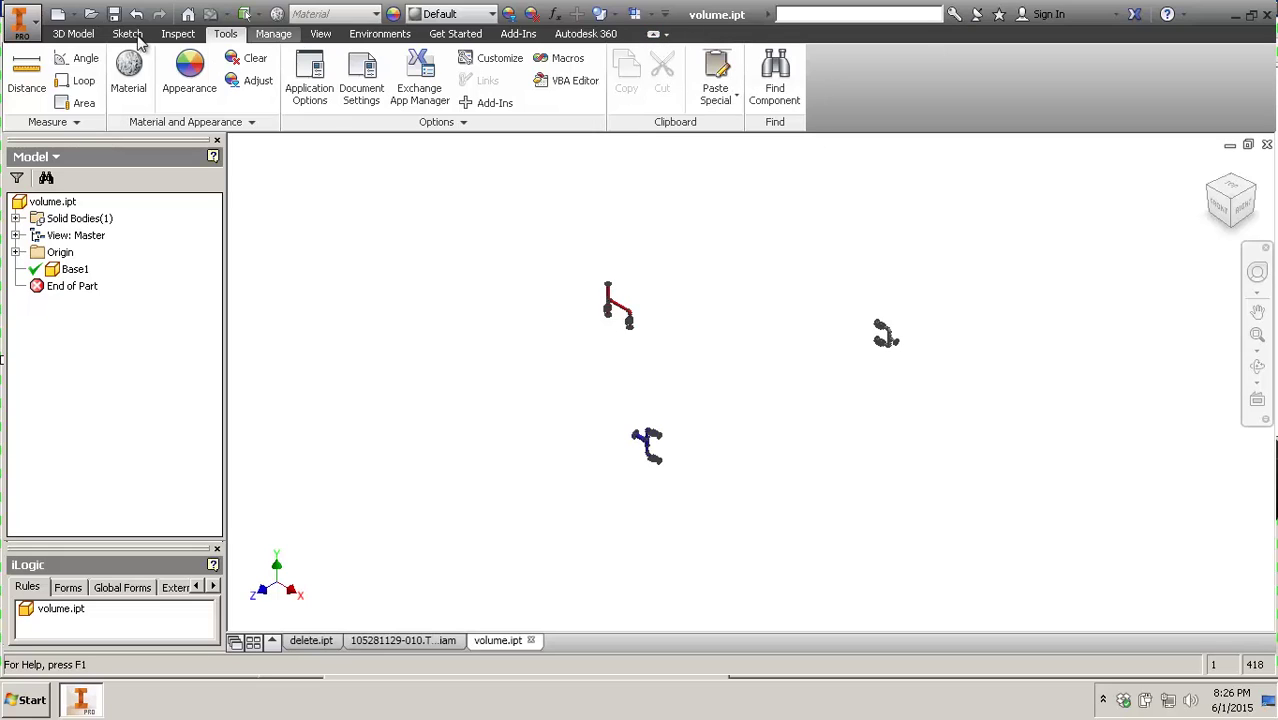
{"action": "left_click", "coordinate": [368, 35]}
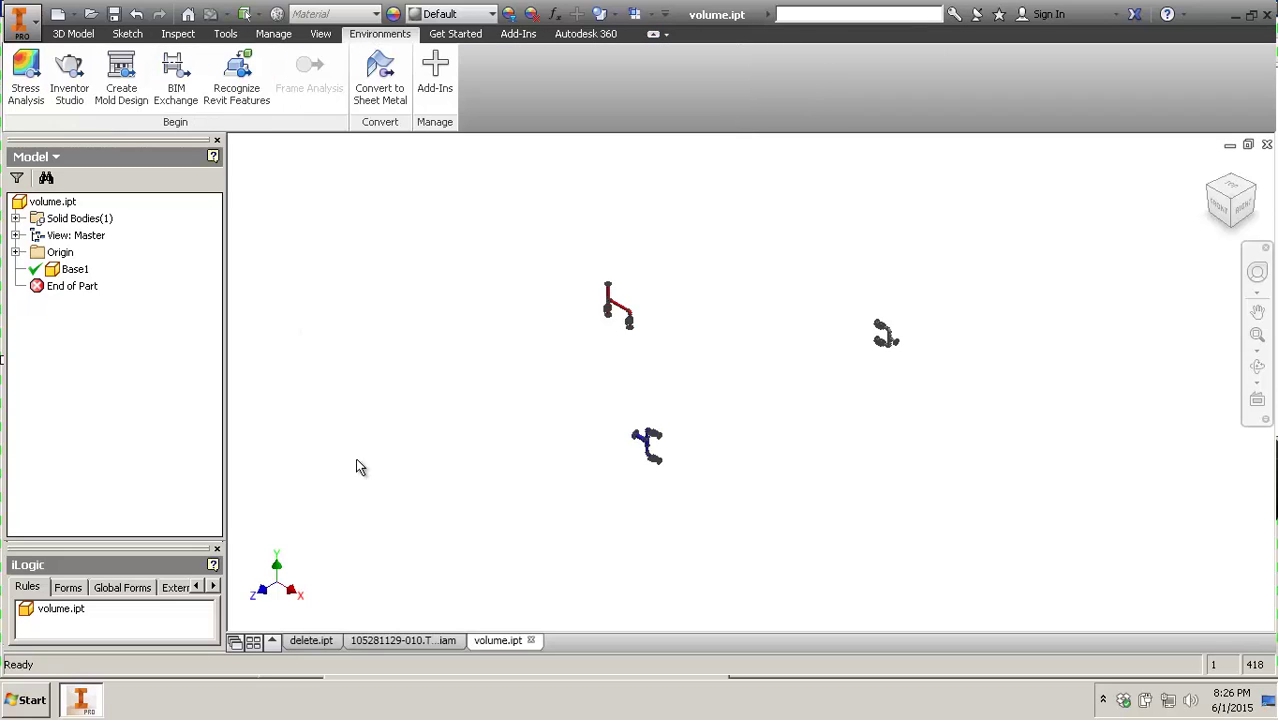
{"action": "left_click", "coordinate": [249, 110]}
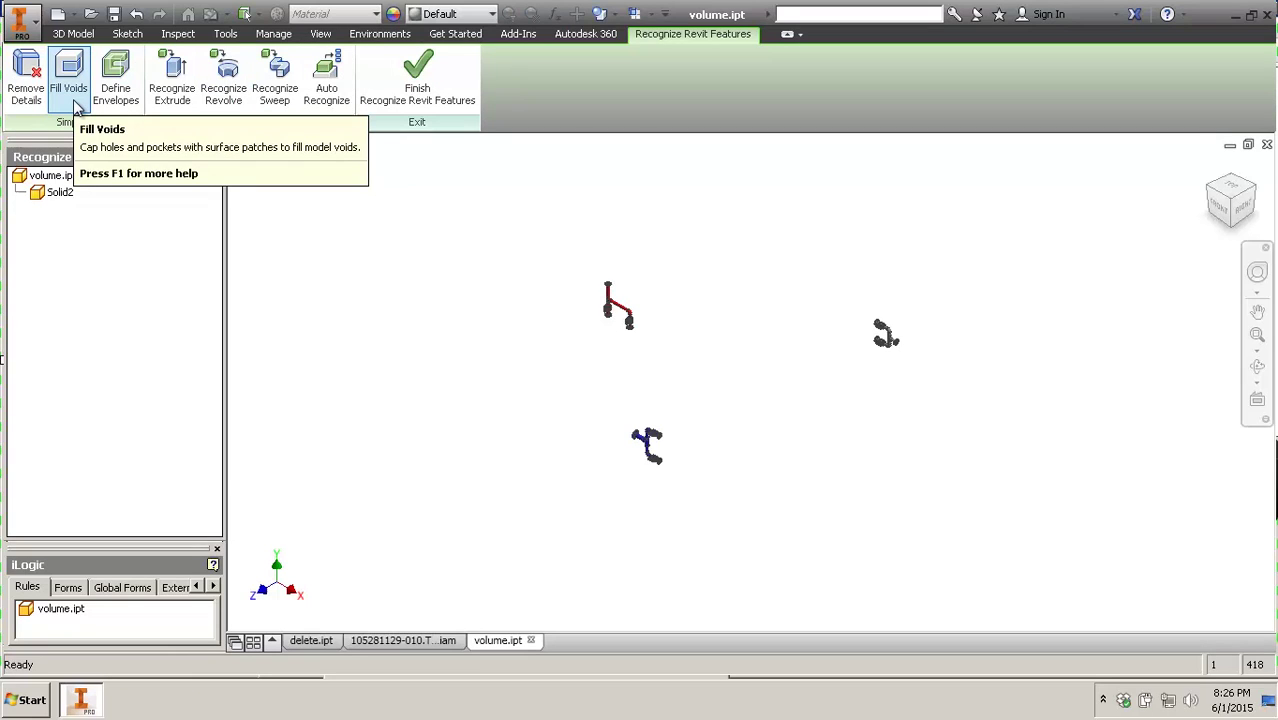
{"action": "left_click", "coordinate": [70, 80]}
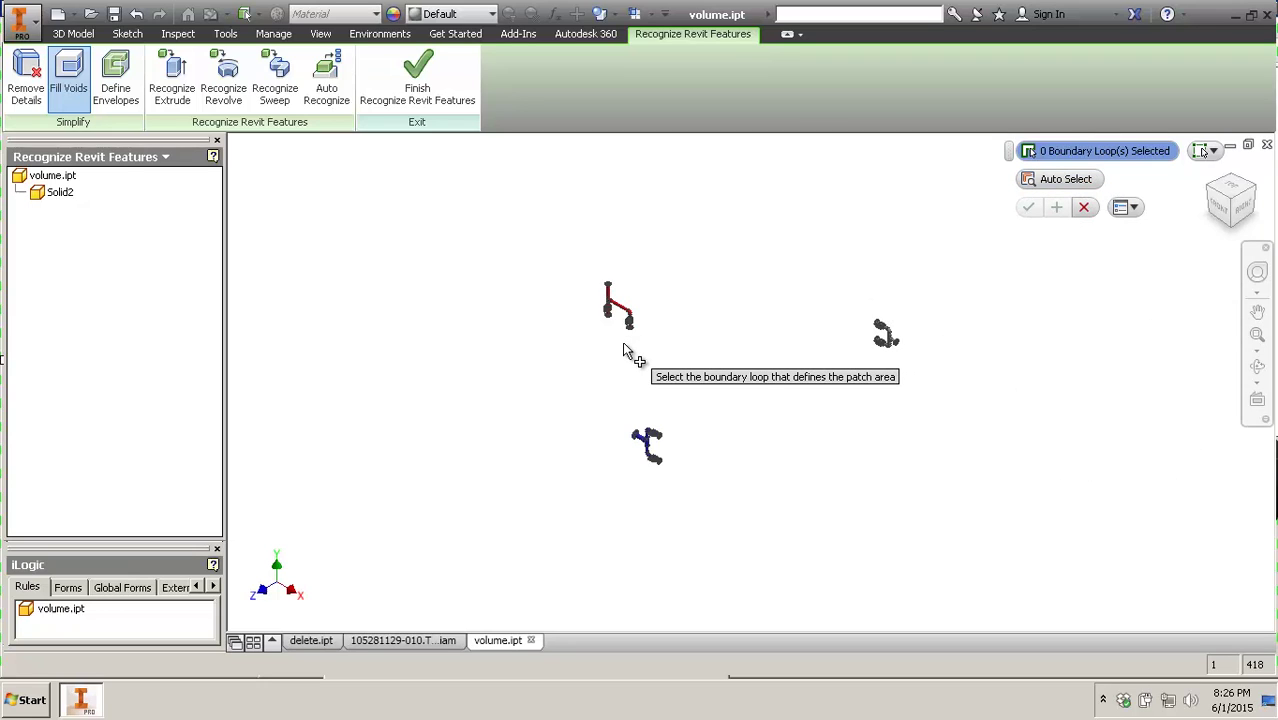
- Inspect the valve and lower flange of the red pipe run from several angles for boundary loops
{"action": "scroll", "coordinate": [622, 341], "scroll_direction": "down", "scroll_amount": 3}
{"action": "scroll", "coordinate": [637, 331], "scroll_direction": "down", "scroll_amount": 6}
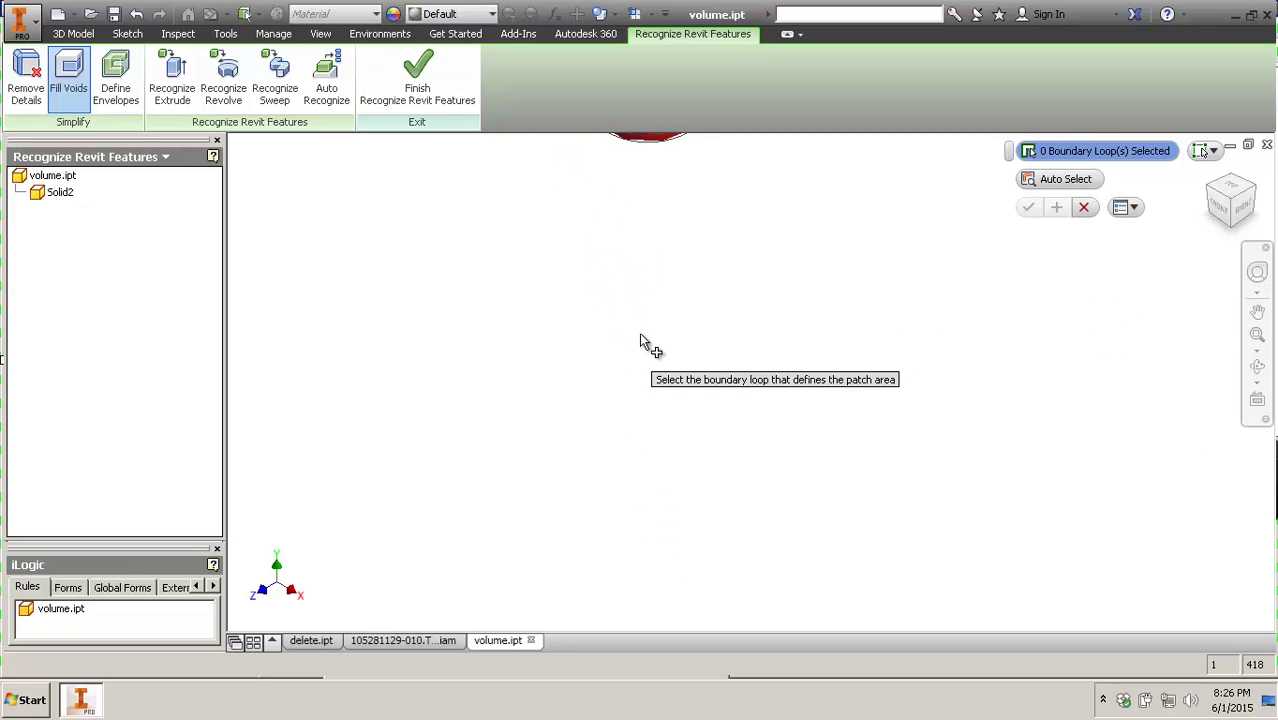
{"action": "middle_click_drag", "start_coordinate": [684, 282], "coordinate": [764, 567]}
{"action": "scroll", "coordinate": [813, 398], "scroll_direction": "down", "scroll_amount": 3}
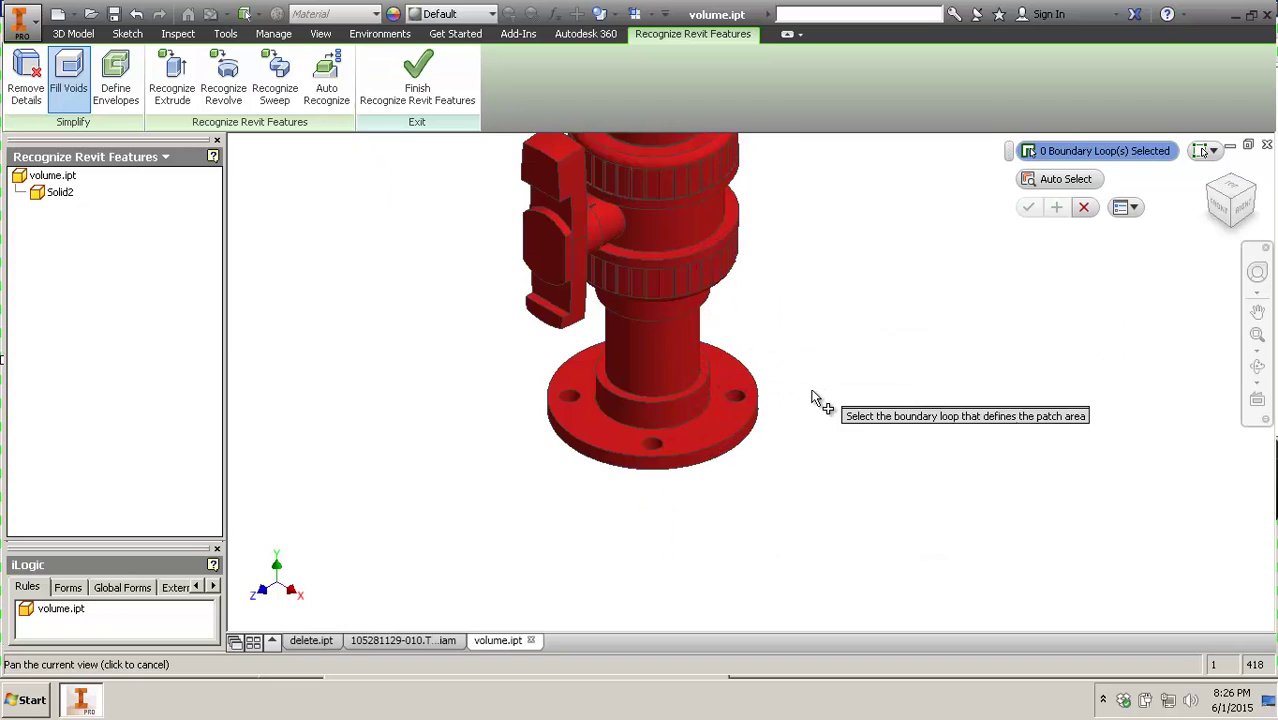
{"action": "scroll", "coordinate": [617, 460], "scroll_direction": "up", "scroll_amount": 1}
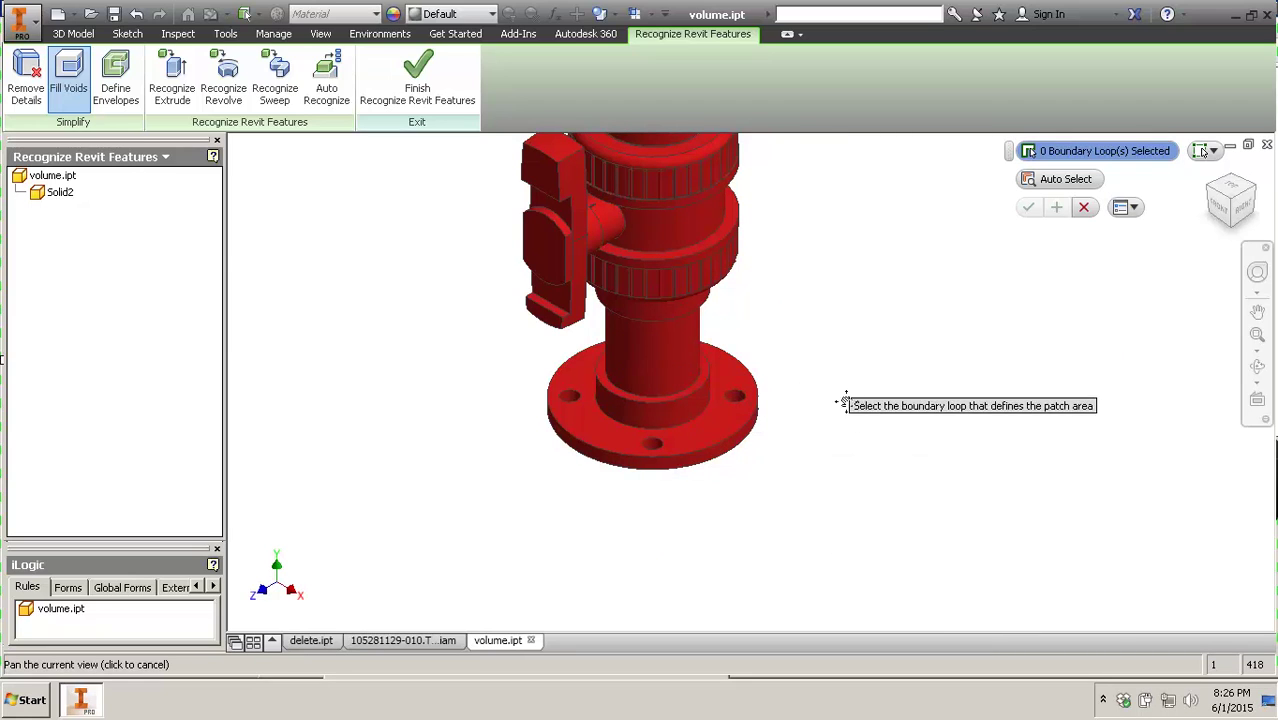
{"action": "middle_click_drag", "start_coordinate": [842, 403], "coordinate": [950, 574]}
{"action": "scroll", "coordinate": [729, 424], "scroll_direction": "down", "scroll_amount": 2}
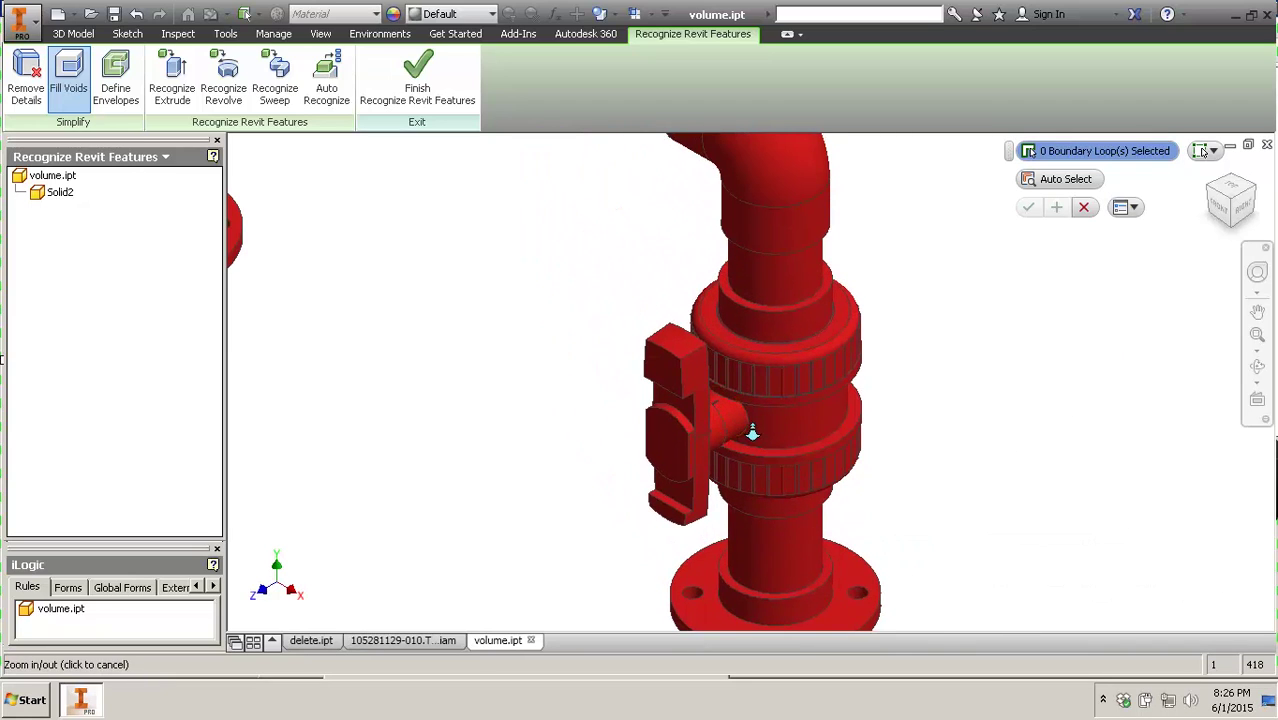
{"action": "key", "text": "F4"}
{"action": "middle_click_drag", "start_coordinate": [723, 431], "coordinate": [677, 427], "text": "shift"}
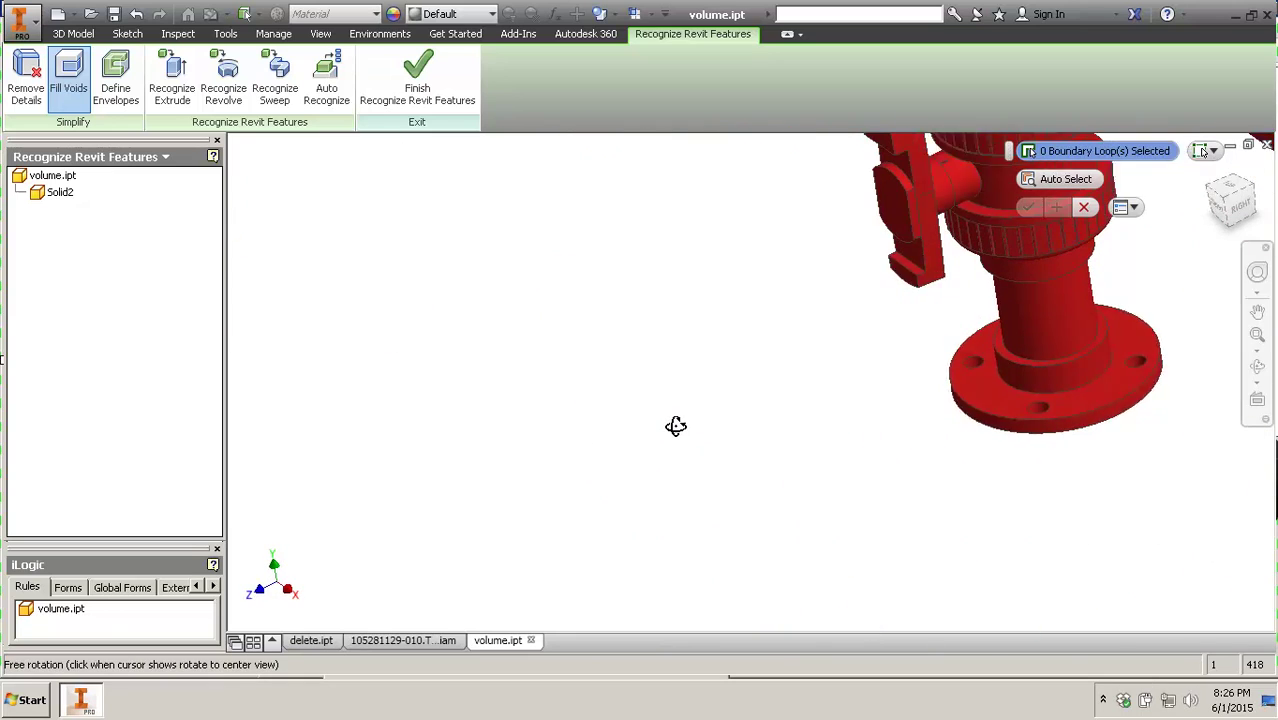
{"action": "scroll", "coordinate": [1013, 415], "scroll_direction": "up", "scroll_amount": 5}
{"action": "middle_click_drag", "start_coordinate": [1015, 417], "coordinate": [633, 451]}
{"action": "scroll", "coordinate": [735, 495], "scroll_direction": "down", "scroll_amount": 6}
{"action": "middle_click", "coordinate": [705, 539], "text": "shift"}
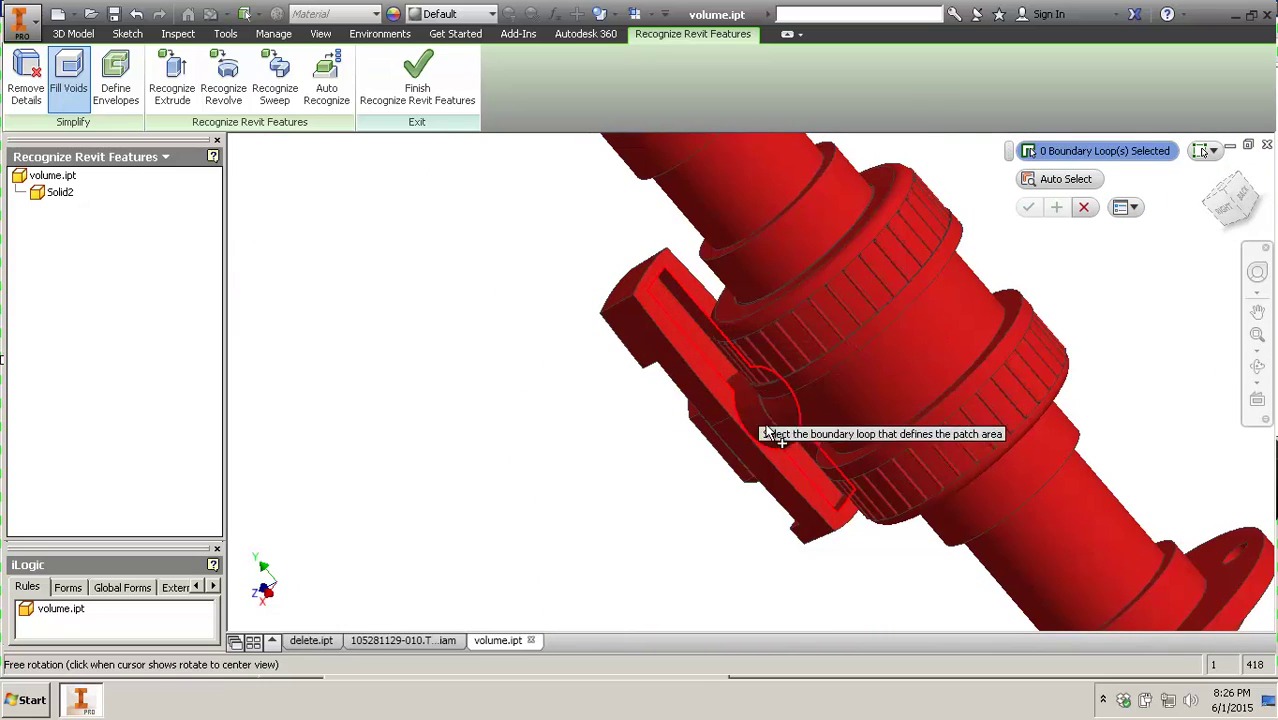
{"action": "scroll", "coordinate": [550, 275], "scroll_direction": "up", "scroll_amount": 5}
{"action": "scroll", "coordinate": [547, 268], "scroll_direction": "up", "scroll_amount": 4}
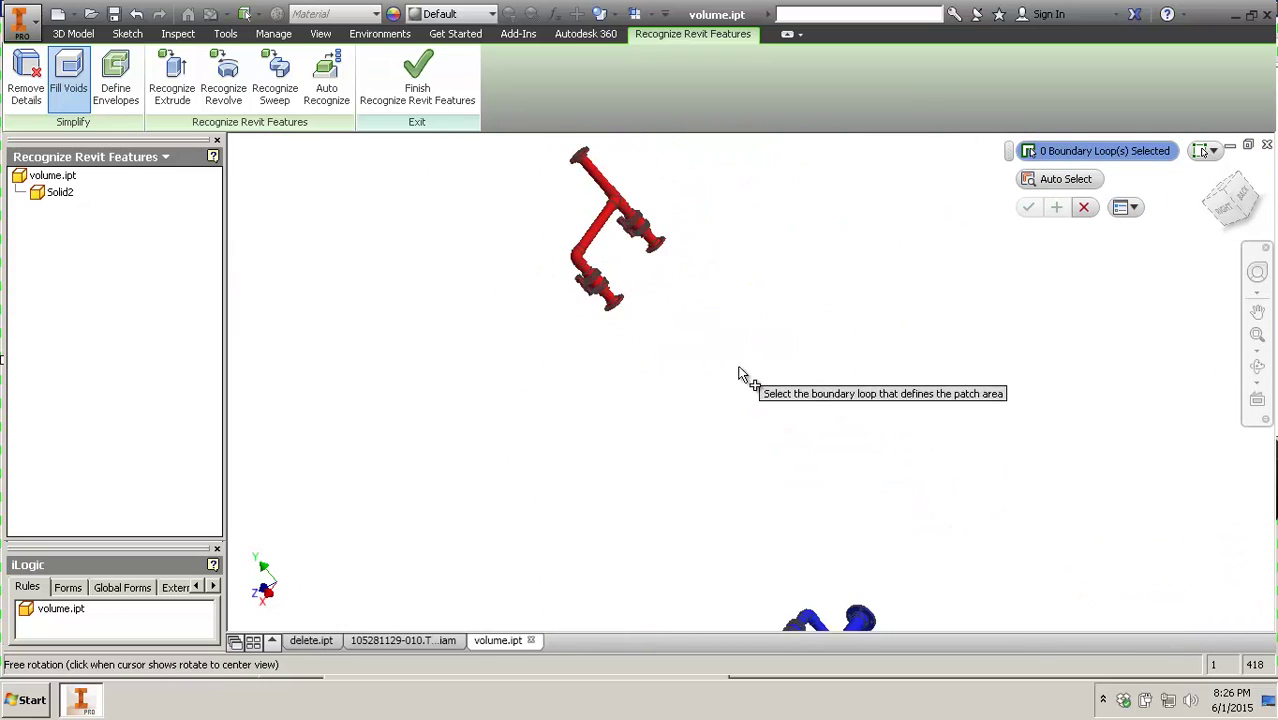
- Examine the blue, grey and red pipe runs for open flange bores that can serve as boundary loops
{"action": "middle_click_drag", "start_coordinate": [842, 526], "coordinate": [800, 278]}
{"action": "middle_click_drag", "start_coordinate": [958, 457], "coordinate": [998, 340]}
{"action": "scroll", "coordinate": [407, 459], "scroll_direction": "up", "scroll_amount": 5}
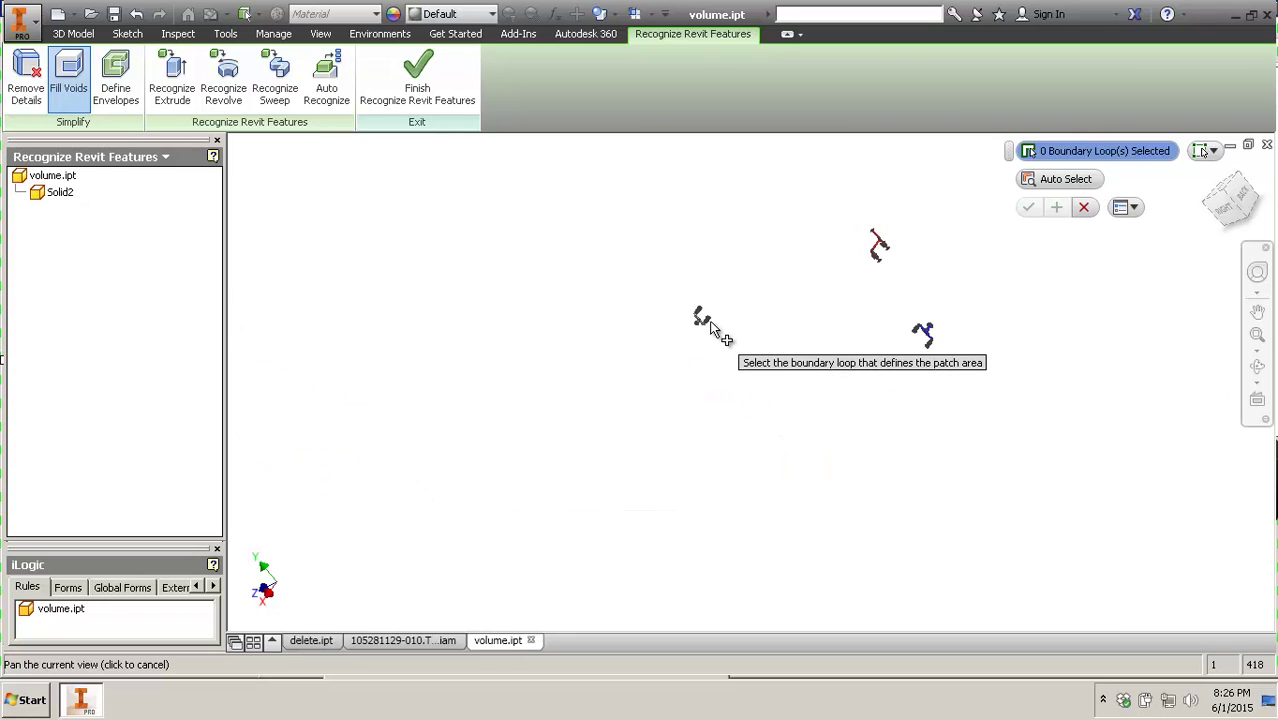
{"action": "scroll", "coordinate": [710, 330], "scroll_direction": "down", "scroll_amount": 8}
{"action": "scroll", "coordinate": [905, 462], "scroll_direction": "up", "scroll_amount": 4}
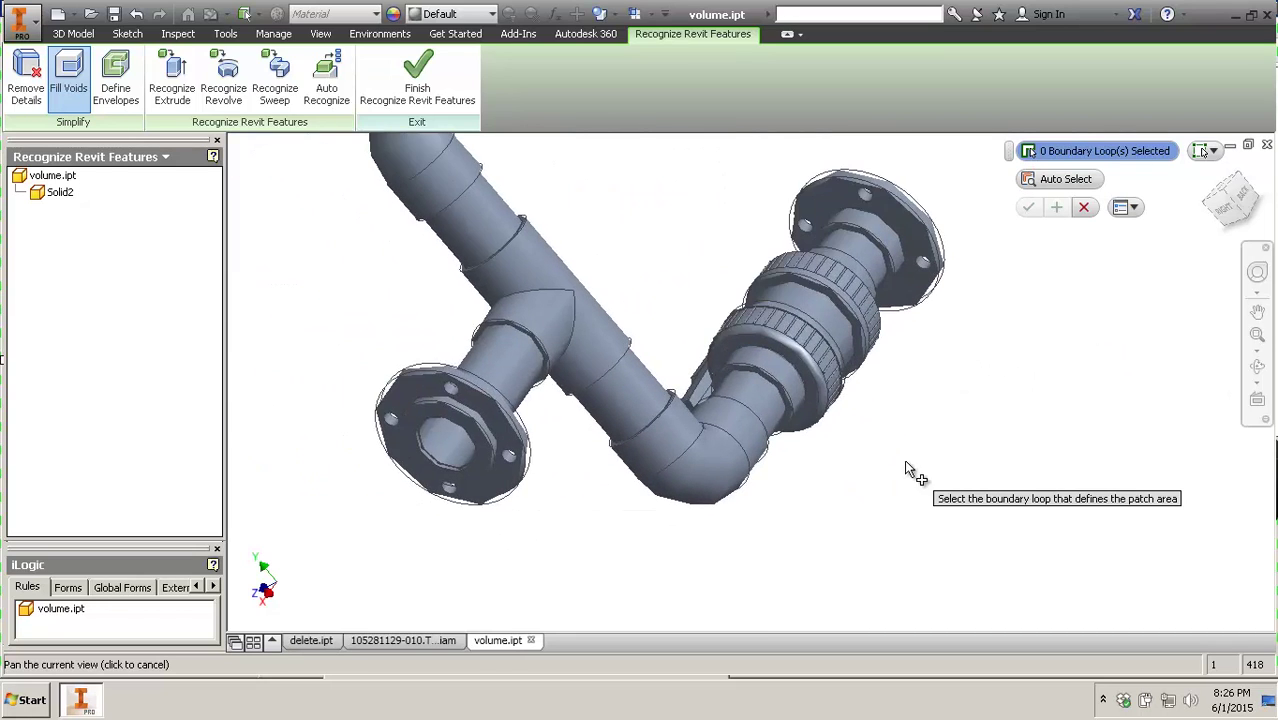
{"action": "scroll", "coordinate": [856, 322], "scroll_direction": "down", "scroll_amount": 6}
{"action": "scroll", "coordinate": [805, 322], "scroll_direction": "up", "scroll_amount": 6}
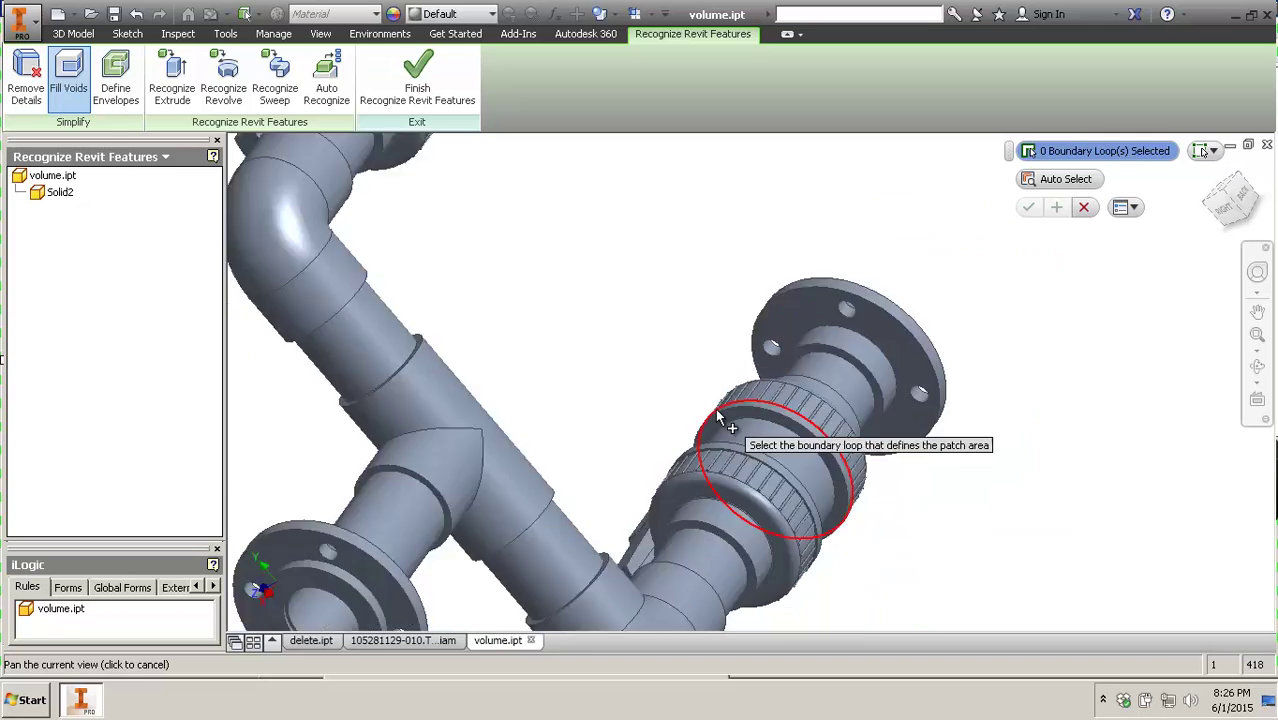
{"action": "scroll", "coordinate": [822, 365], "scroll_direction": "up", "scroll_amount": 3}
{"action": "middle_click_drag", "start_coordinate": [853, 341], "coordinate": [320, 515]}
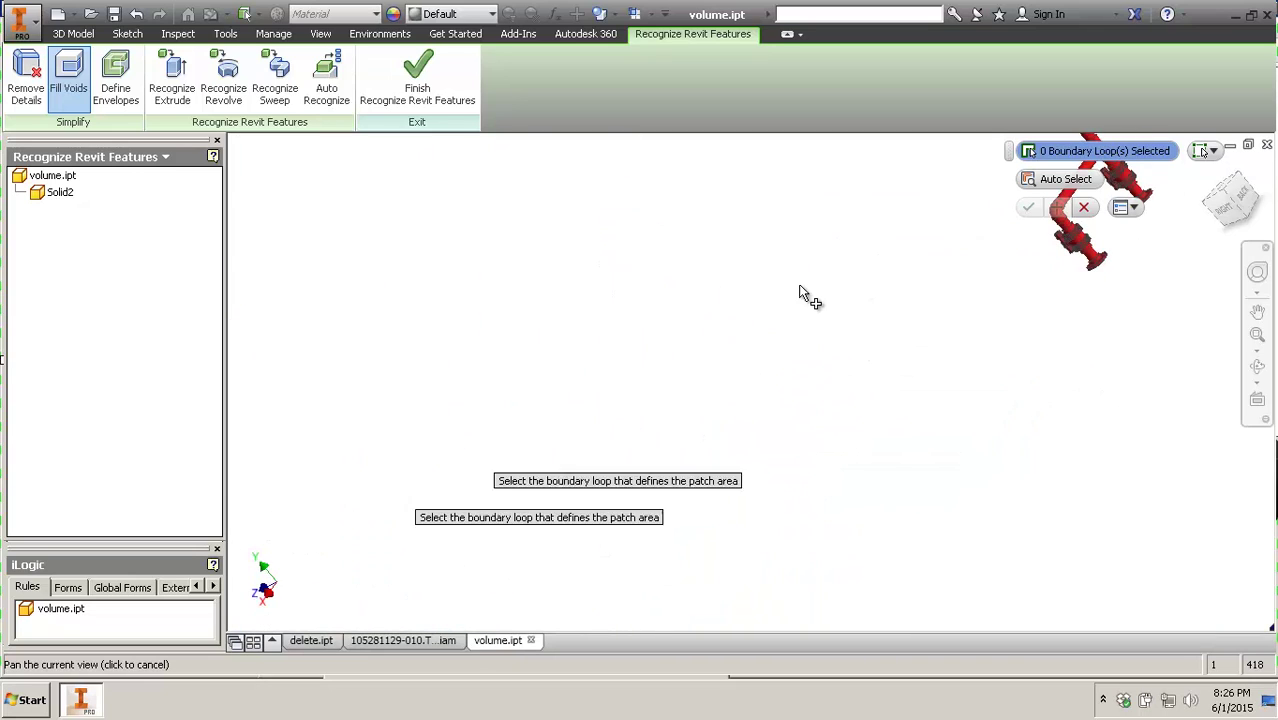
{"action": "middle_click_drag", "start_coordinate": [798, 287], "coordinate": [597, 500]}
- Select the bore edge of the red run's upper flange as a boundary loop for Fill Voids
{"action": "left_click", "coordinate": [1208, 152]}
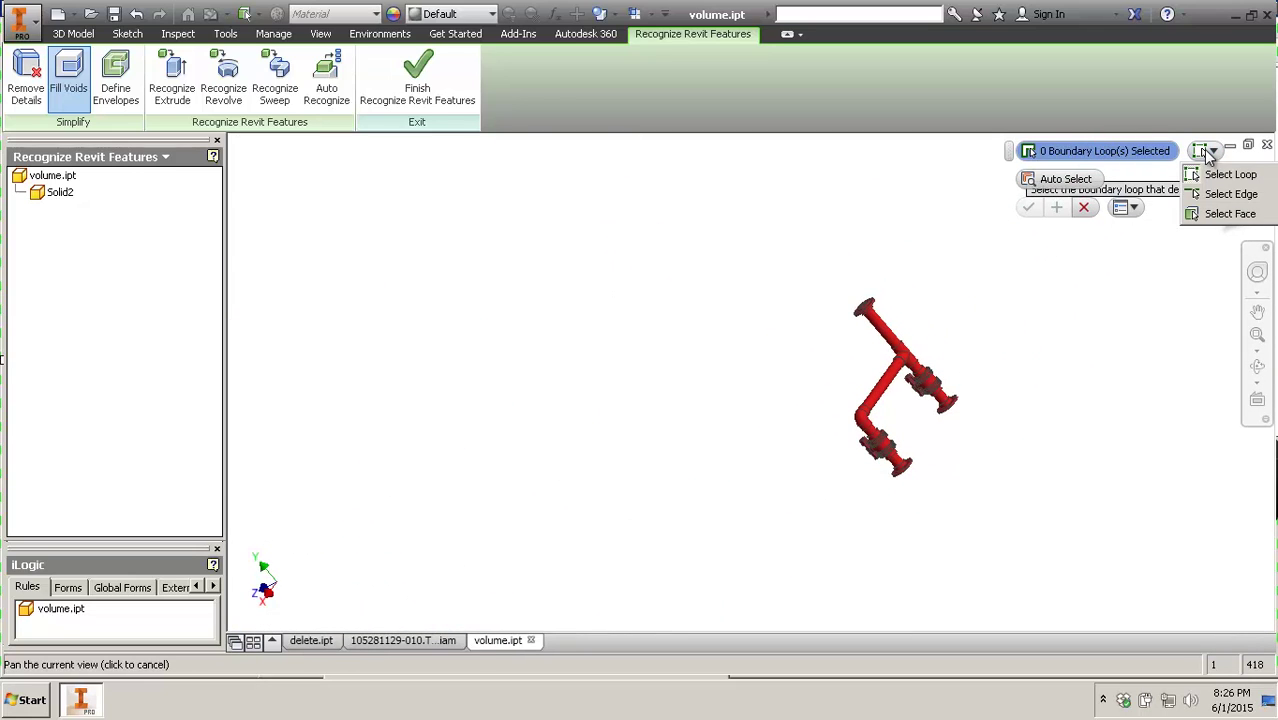
{"action": "key", "text": "F4"}
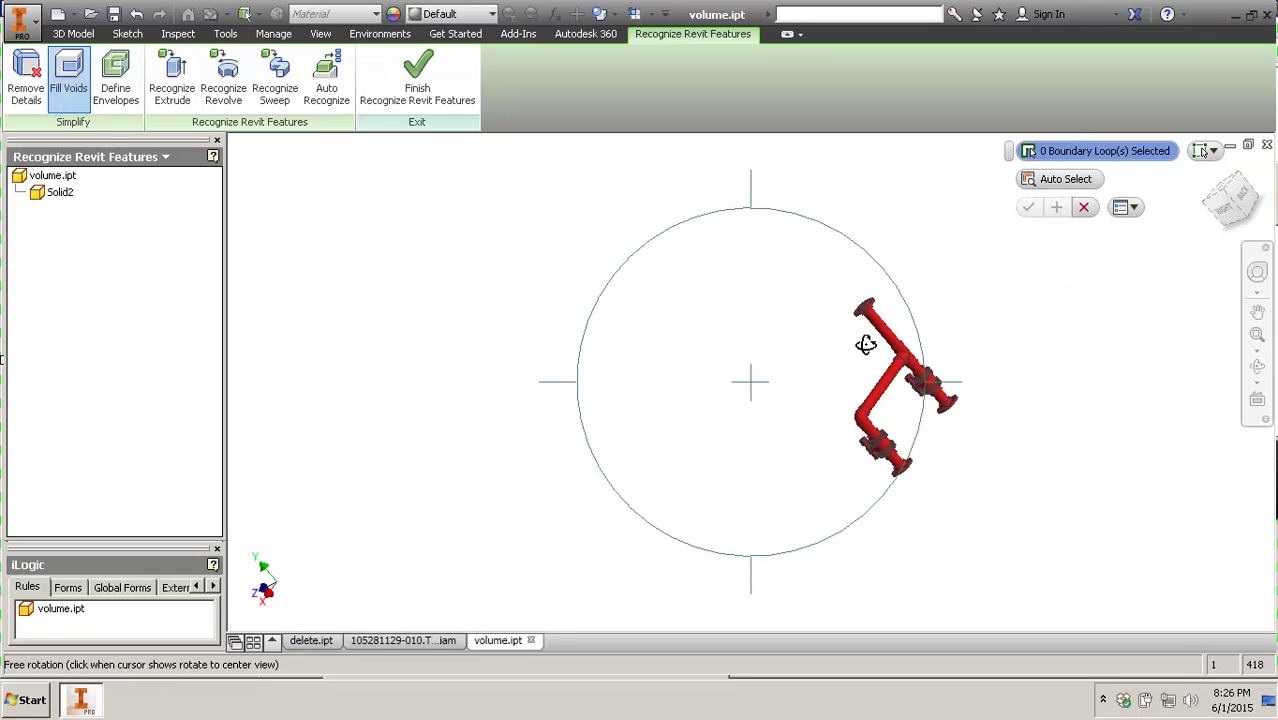
{"action": "left_click_drag", "start_coordinate": [856, 337], "coordinate": [793, 337]}
{"action": "scroll", "coordinate": [790, 334], "scroll_direction": "down", "scroll_amount": 10}
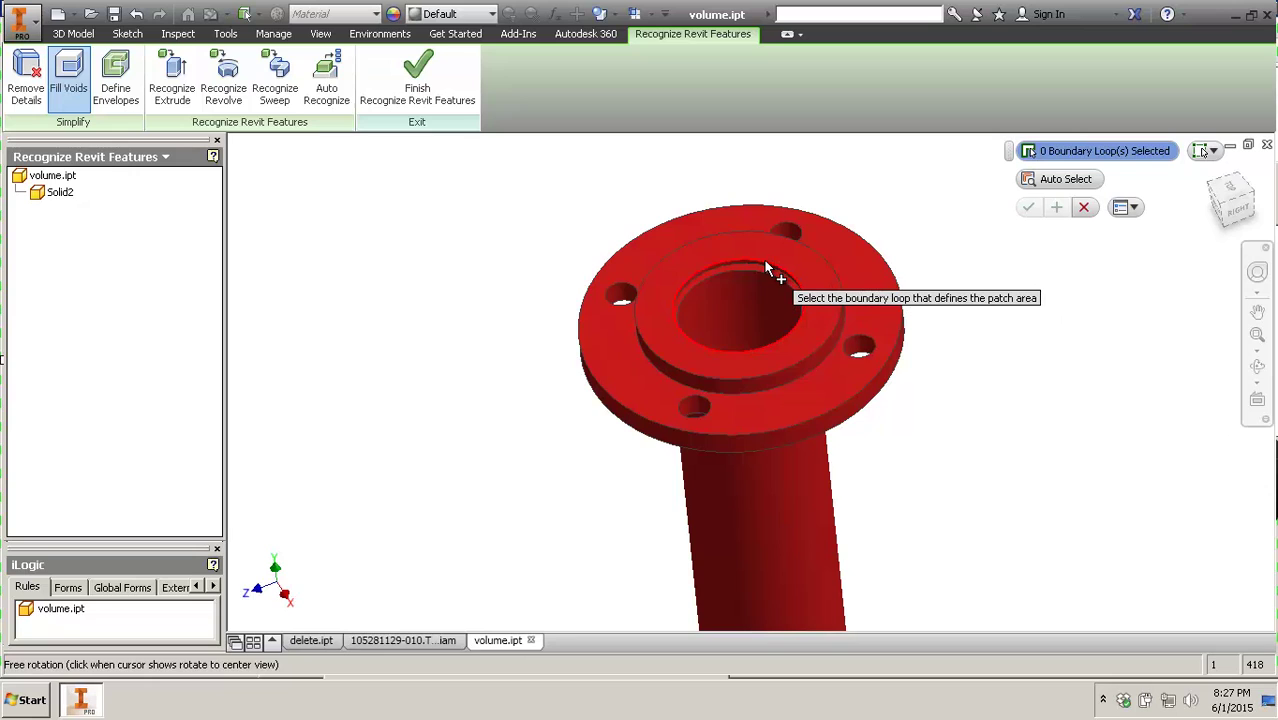
{"action": "left_click", "coordinate": [765, 262]}
- Add the bore edges of the red run's two lower valve-side flanges as boundary loops
{"action": "scroll", "coordinate": [763, 220], "scroll_direction": "up", "scroll_amount": 8}
{"action": "middle_click_drag", "start_coordinate": [967, 532], "coordinate": [847, 310]}
{"action": "key", "text": "F4"}
{"action": "middle_click_drag", "start_coordinate": [725, 371], "coordinate": [745, 519], "text": "shift"}
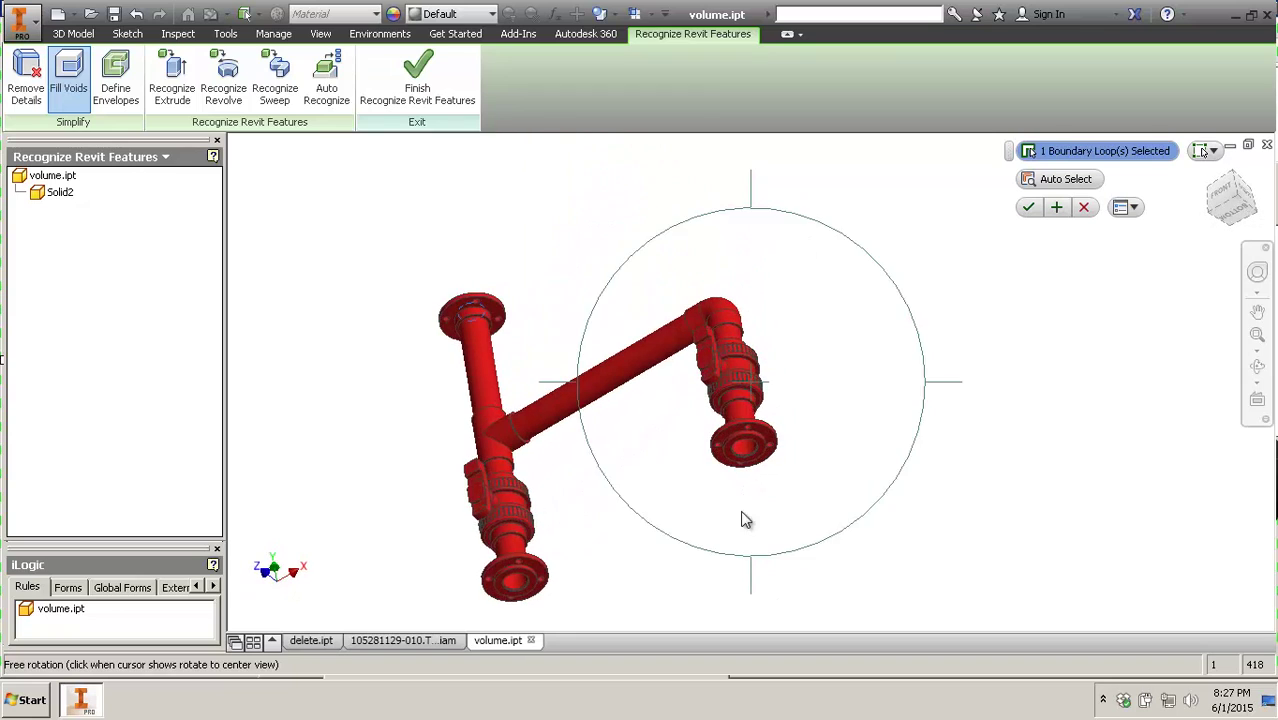
{"action": "scroll", "coordinate": [762, 453], "scroll_direction": "down", "scroll_amount": 8}
{"action": "left_click", "coordinate": [717, 424]}
{"action": "scroll", "coordinate": [676, 456], "scroll_direction": "up", "scroll_amount": 5}
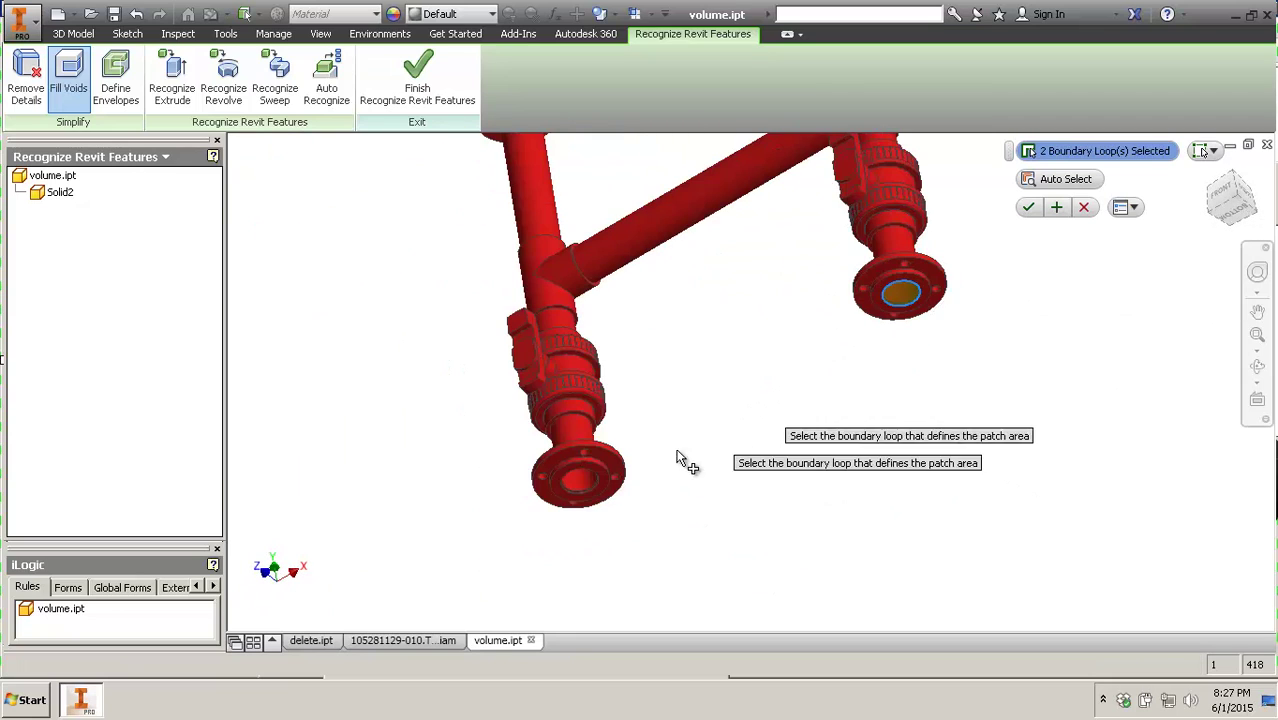
{"action": "scroll", "coordinate": [578, 480], "scroll_direction": "down", "scroll_amount": 5}
{"action": "left_click", "coordinate": [575, 424]}
- Add the bore edges of the blue run's two valve-side flanges as boundary loops
{"action": "scroll", "coordinate": [613, 348], "scroll_direction": "up", "scroll_amount": 5}
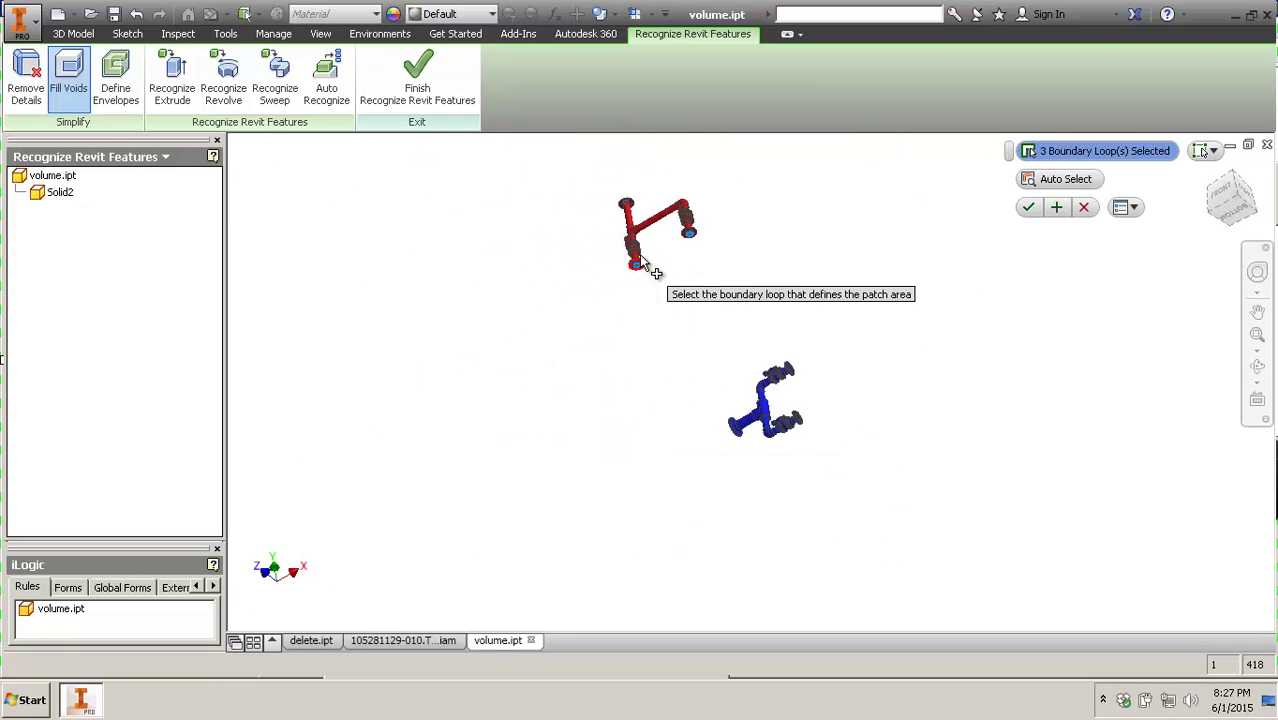
{"action": "scroll", "coordinate": [817, 378], "scroll_direction": "down", "scroll_amount": 5}
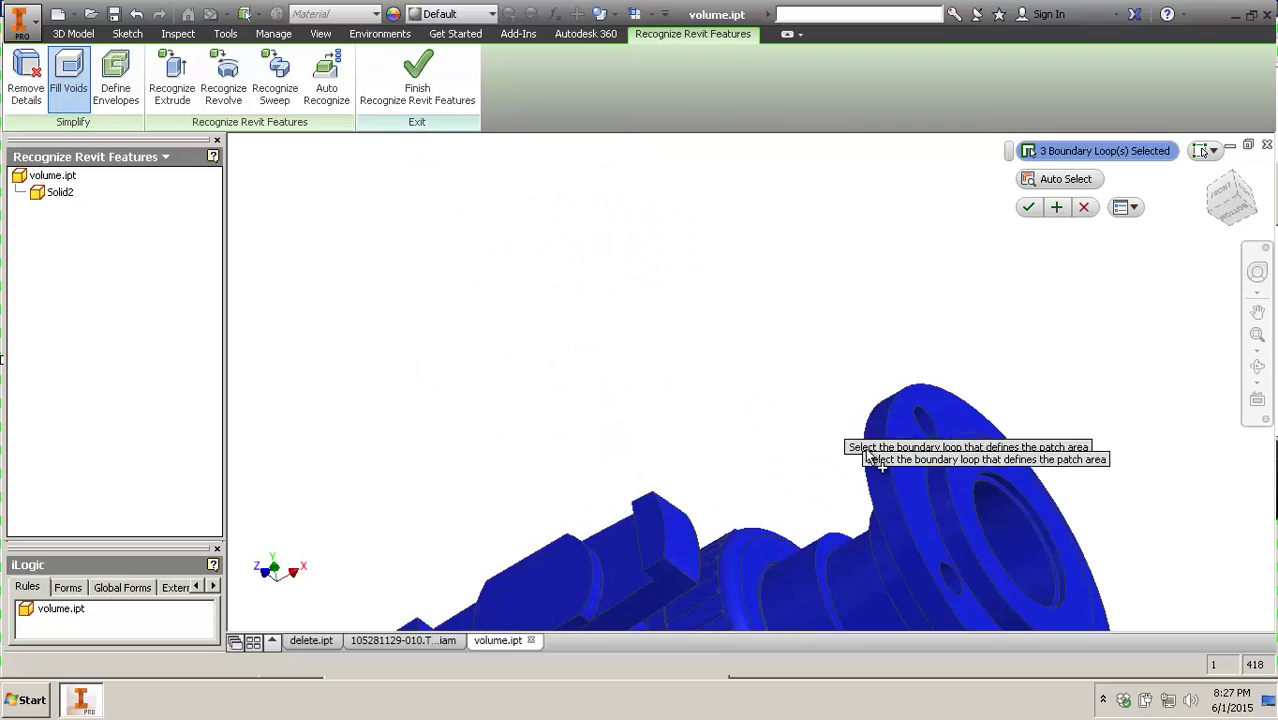
{"action": "left_click", "coordinate": [979, 485]}
{"action": "scroll", "coordinate": [829, 226], "scroll_direction": "up", "scroll_amount": 2}
{"action": "scroll", "coordinate": [850, 328], "scroll_direction": "up", "scroll_amount": 3}
{"action": "scroll", "coordinate": [850, 328], "scroll_direction": "down", "scroll_amount": 6}
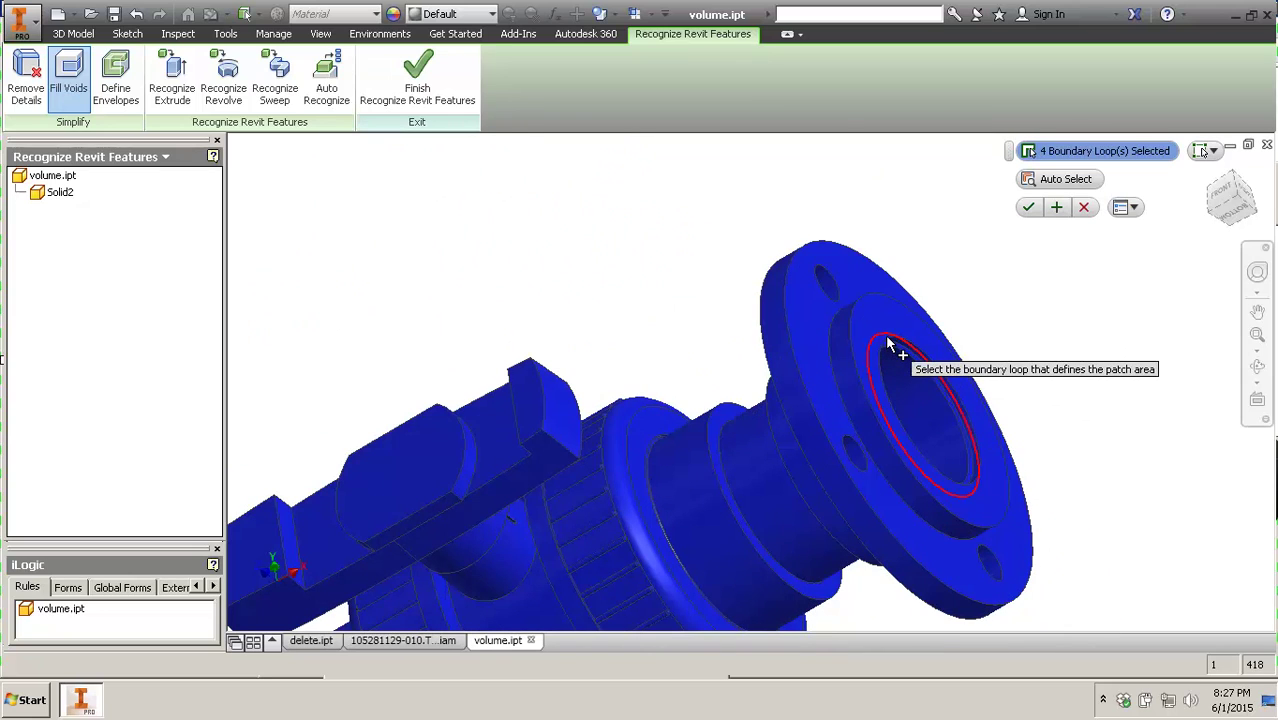
{"action": "left_click", "coordinate": [900, 341]}
- Add the bore edge of the flange on the blue run's tee branch as a boundary loop
{"action": "scroll", "coordinate": [972, 345], "scroll_direction": "up", "scroll_amount": 5}
{"action": "key", "text": "F4"}
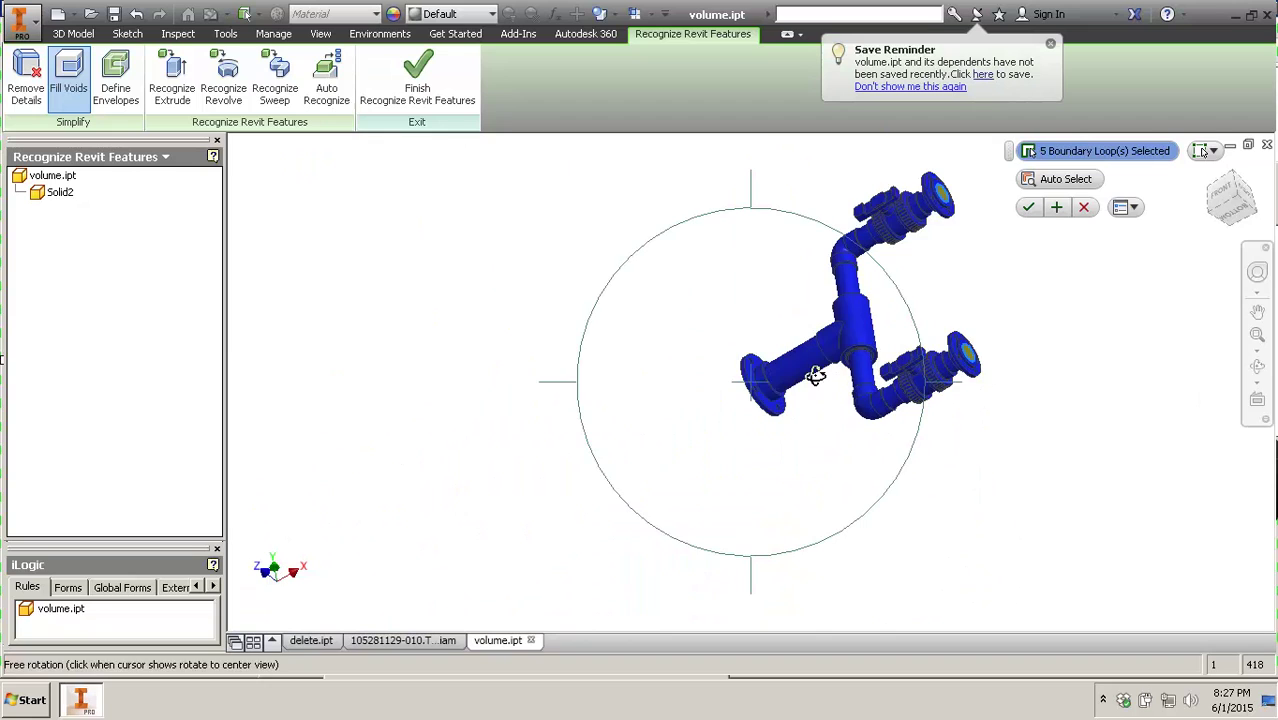
{"action": "left_click_drag", "start_coordinate": [764, 394], "coordinate": [882, 369]}
{"action": "middle_click_drag", "start_coordinate": [1088, 316], "coordinate": [594, 440]}
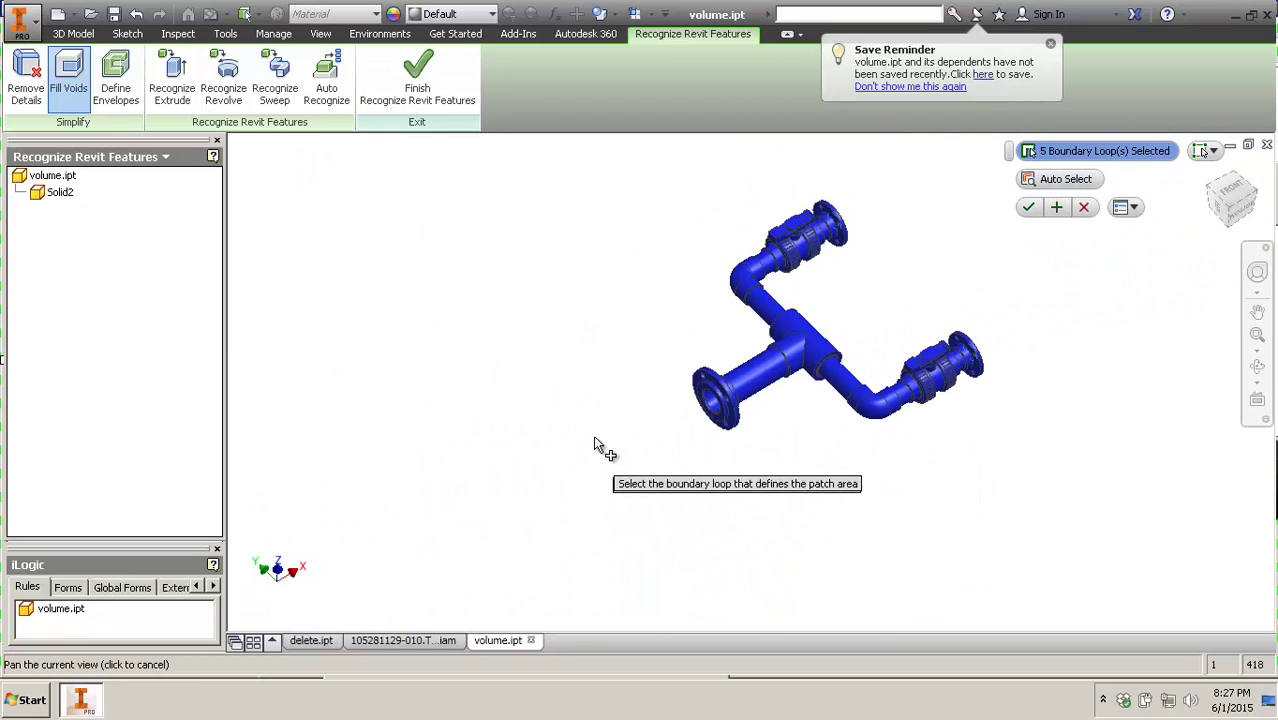
{"action": "scroll", "coordinate": [640, 398], "scroll_direction": "down", "scroll_amount": 5}
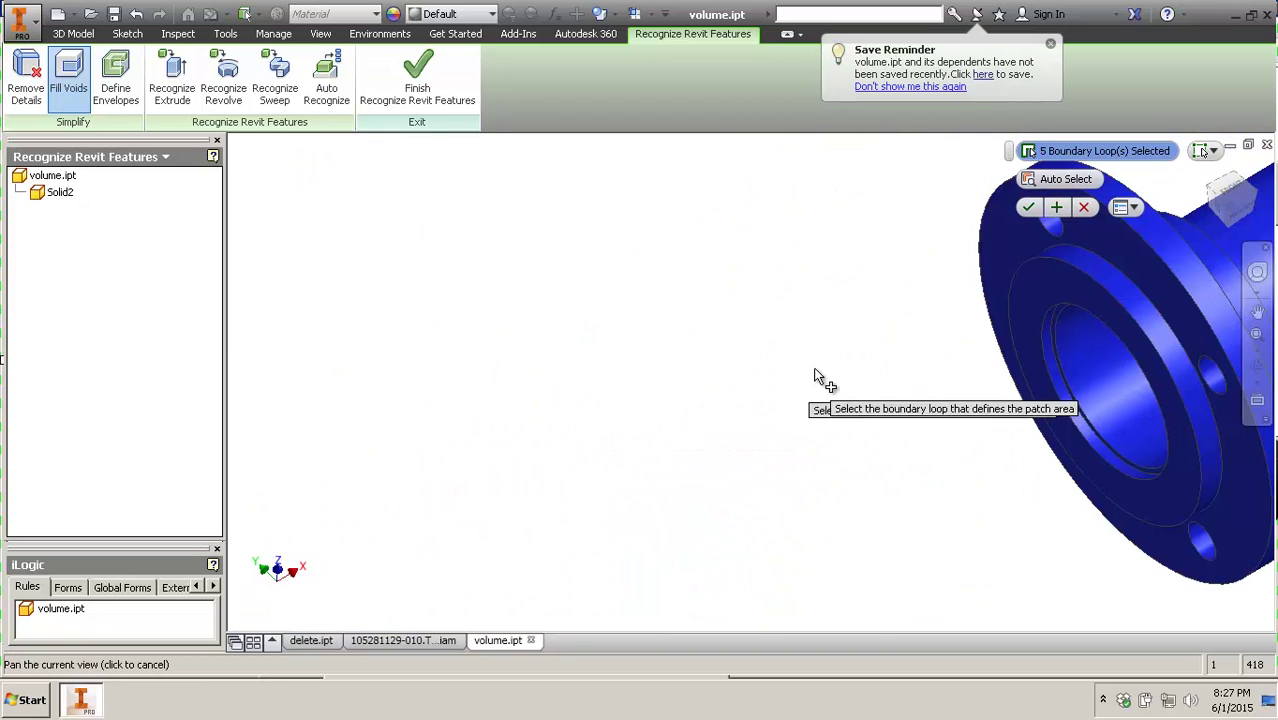
{"action": "left_click", "coordinate": [1053, 383]}
- Add the bore edges of the grey run's two valve-side flanges as boundary loops
{"action": "scroll", "coordinate": [880, 450], "scroll_direction": "up", "scroll_amount": 5}
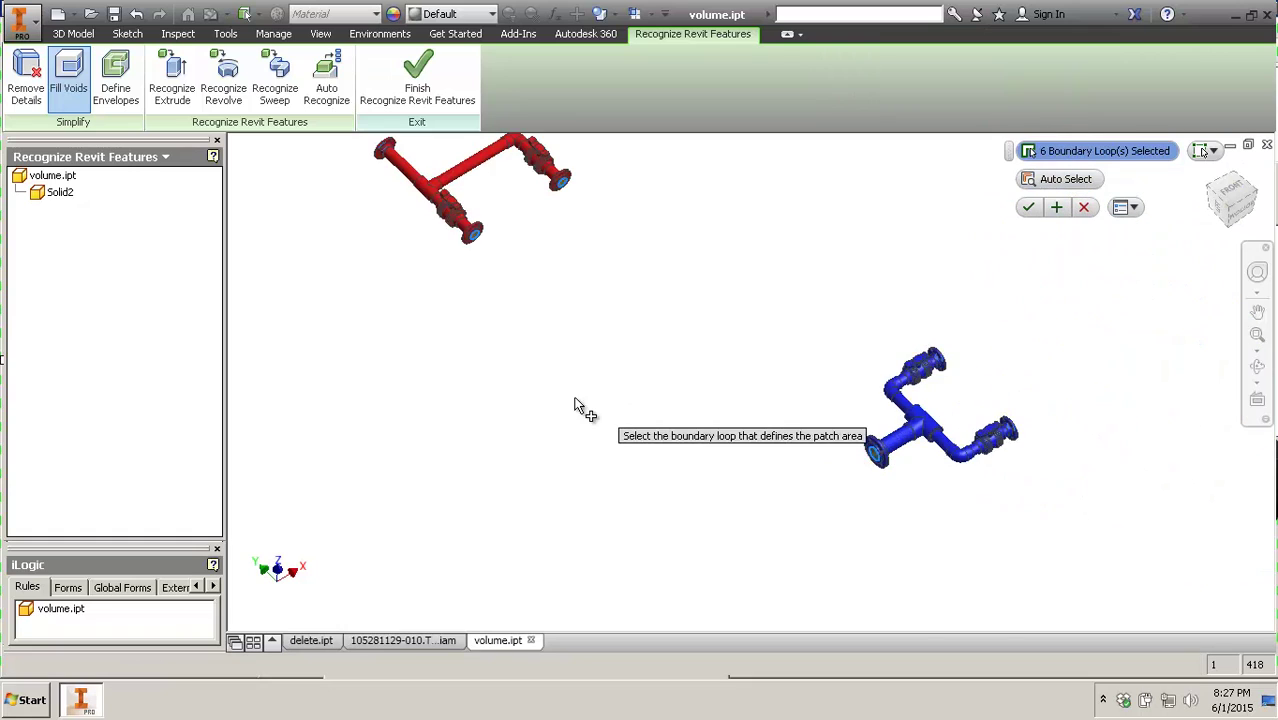
{"action": "middle_click_drag", "start_coordinate": [585, 405], "coordinate": [622, 476]}
{"action": "scroll", "coordinate": [592, 470], "scroll_direction": "up", "scroll_amount": 4}
{"action": "scroll", "coordinate": [801, 267], "scroll_direction": "up", "scroll_amount": 4}
{"action": "scroll", "coordinate": [615, 318], "scroll_direction": "down", "scroll_amount": 5}
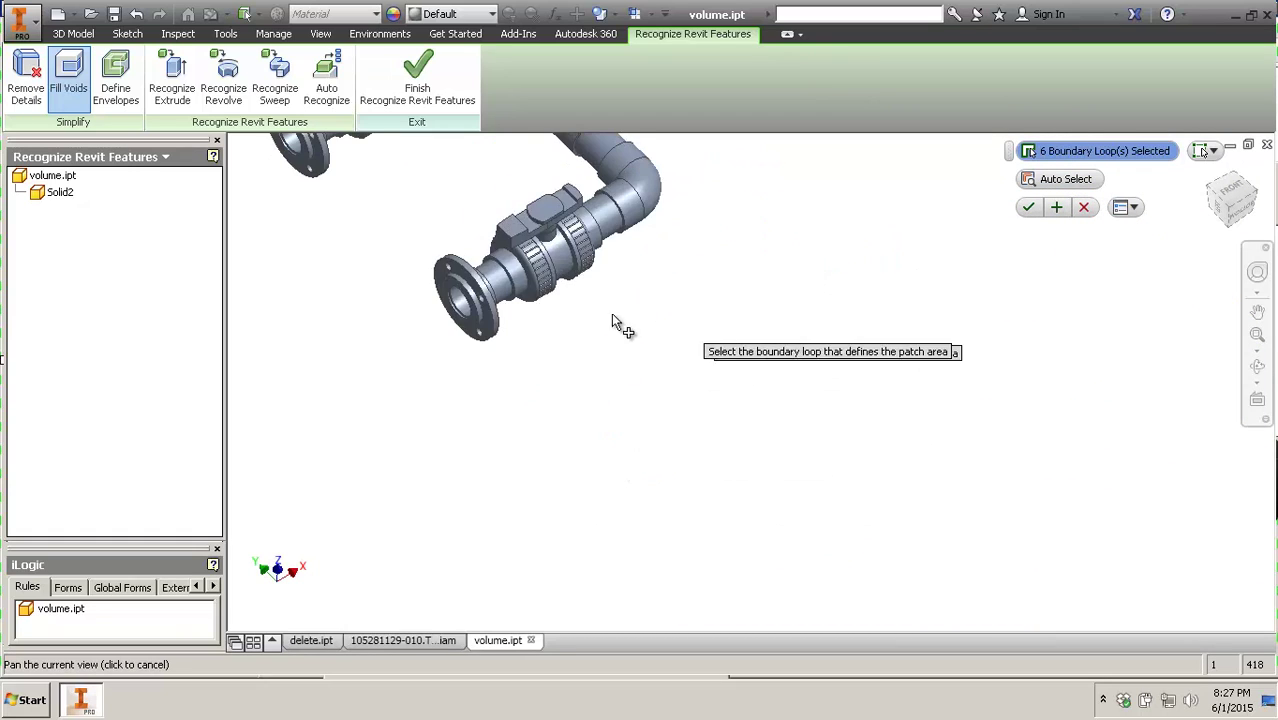
{"action": "scroll", "coordinate": [468, 318], "scroll_direction": "down", "scroll_amount": 4}
{"action": "left_click", "coordinate": [473, 312]}
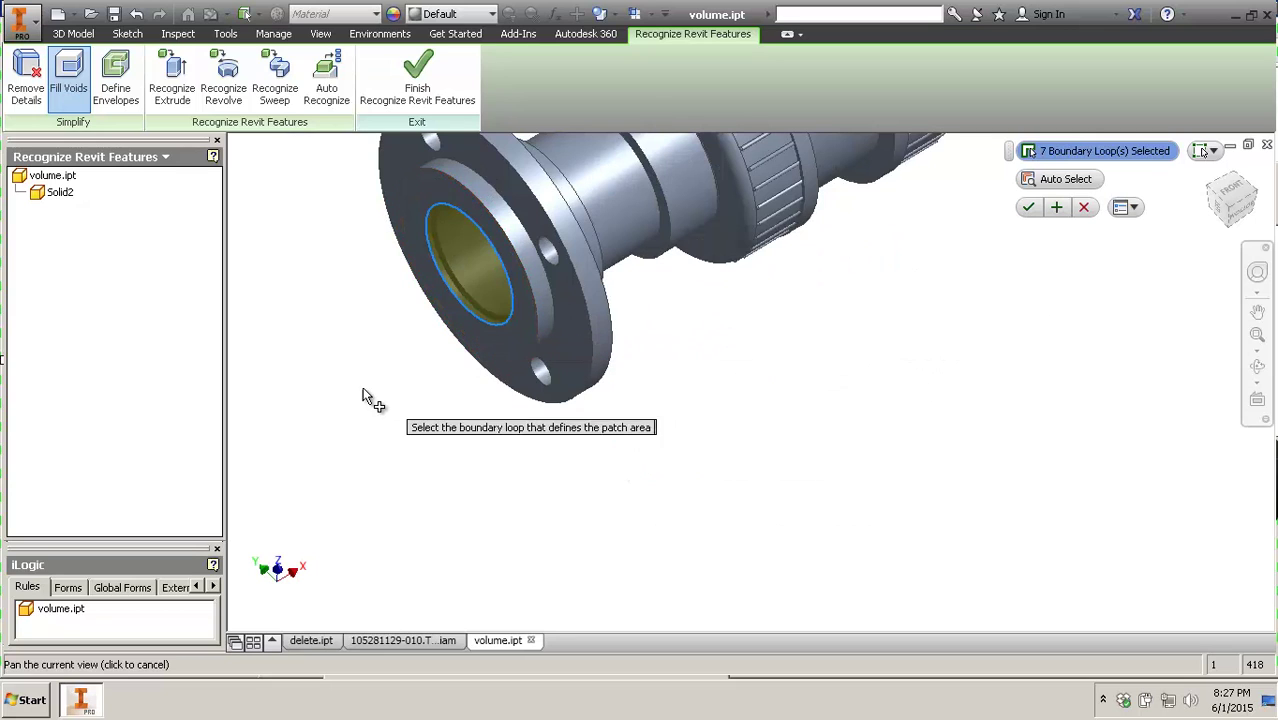
{"action": "middle_click_drag", "start_coordinate": [362, 399], "coordinate": [775, 615]}
{"action": "scroll", "coordinate": [773, 610], "scroll_direction": "up", "scroll_amount": 3}
{"action": "left_click", "coordinate": [489, 224]}
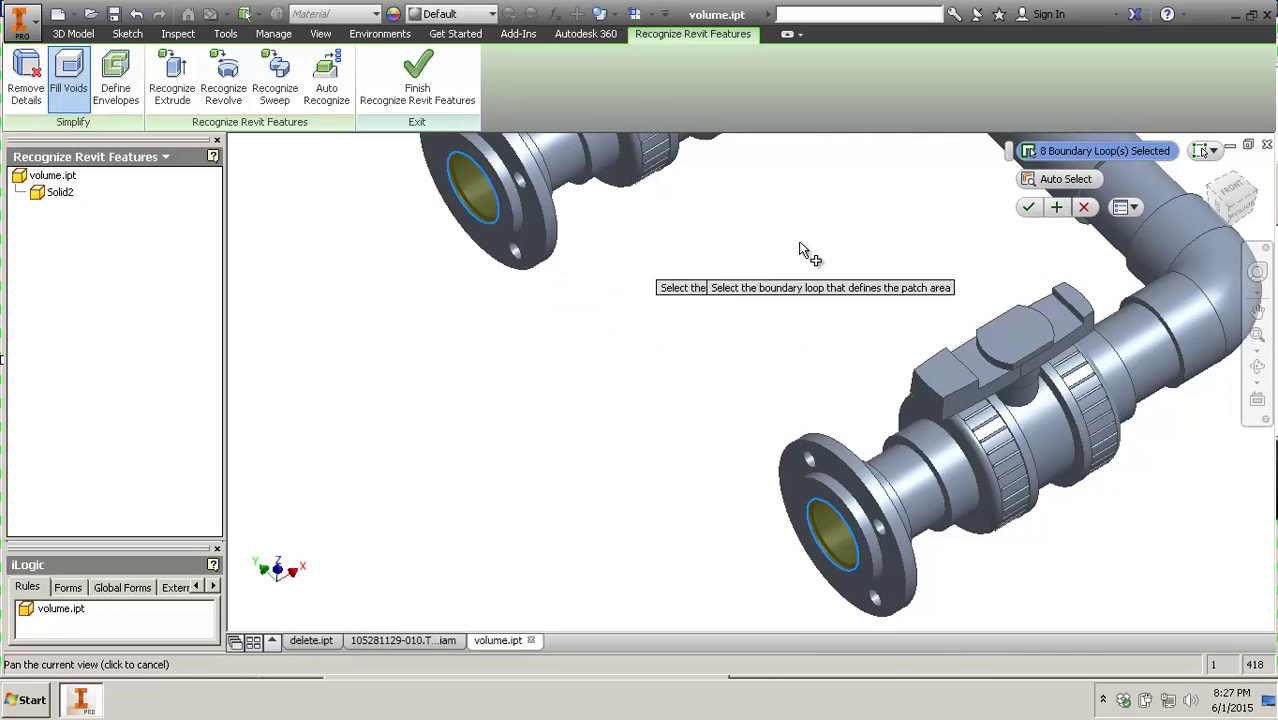
- Add the bore edge of the flange on the grey run's tee branch as a boundary loop
{"action": "middle_click_drag", "start_coordinate": [801, 241], "coordinate": [379, 543]}
{"action": "scroll", "coordinate": [611, 444], "scroll_direction": "up", "scroll_amount": 3}
{"action": "key", "text": "F4"}
{"action": "left_click", "coordinate": [702, 362]}
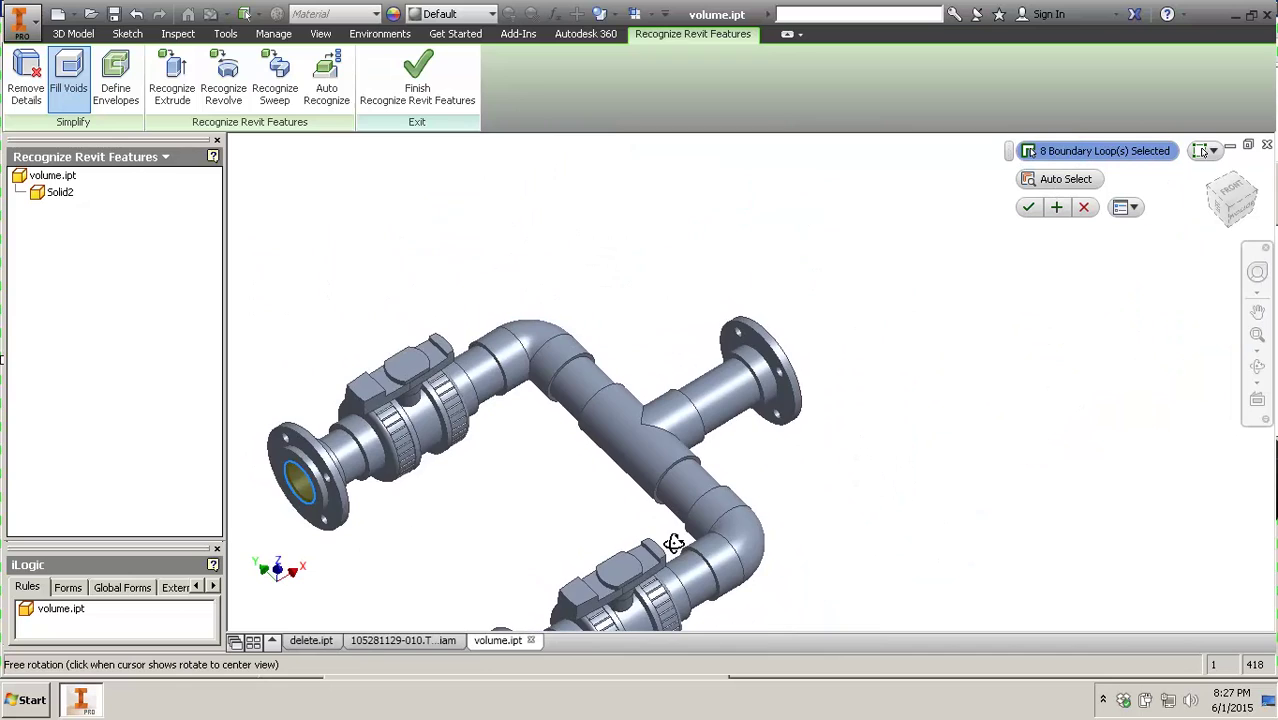
{"action": "left_click_drag", "start_coordinate": [757, 390], "coordinate": [610, 428]}
{"action": "scroll", "coordinate": [735, 359], "scroll_direction": "down", "scroll_amount": 6}
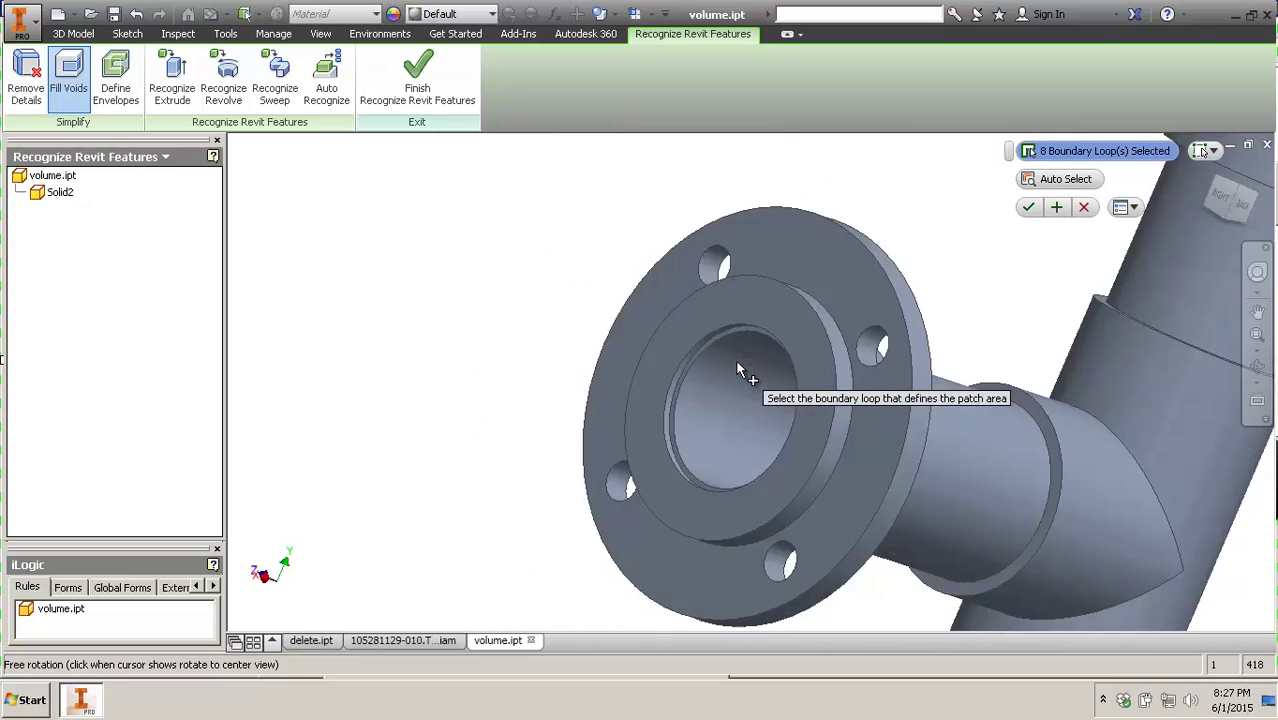
{"action": "left_click", "coordinate": [719, 303]}
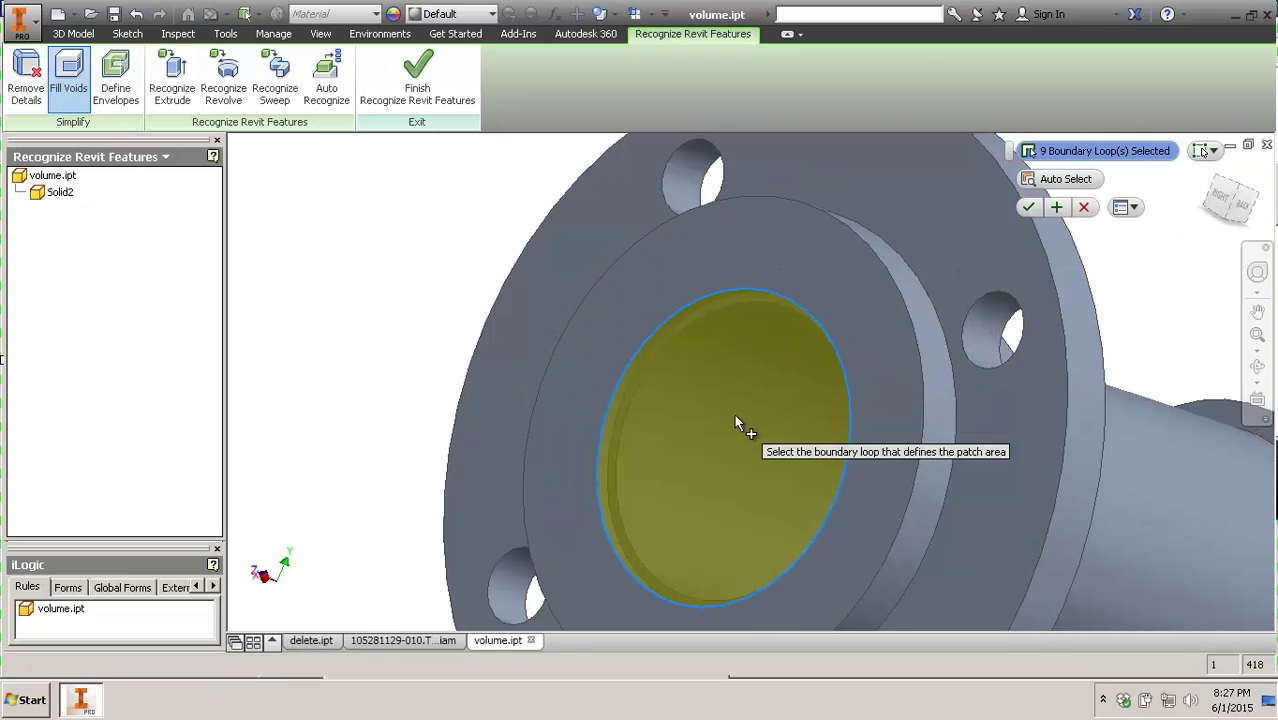
- Apply Fill Voids to the selected flange loops of all three pipe runs
{"action": "scroll", "coordinate": [742, 429], "scroll_direction": "up", "scroll_amount": 5}
{"action": "scroll", "coordinate": [858, 380], "scroll_direction": "up", "scroll_amount": 4}
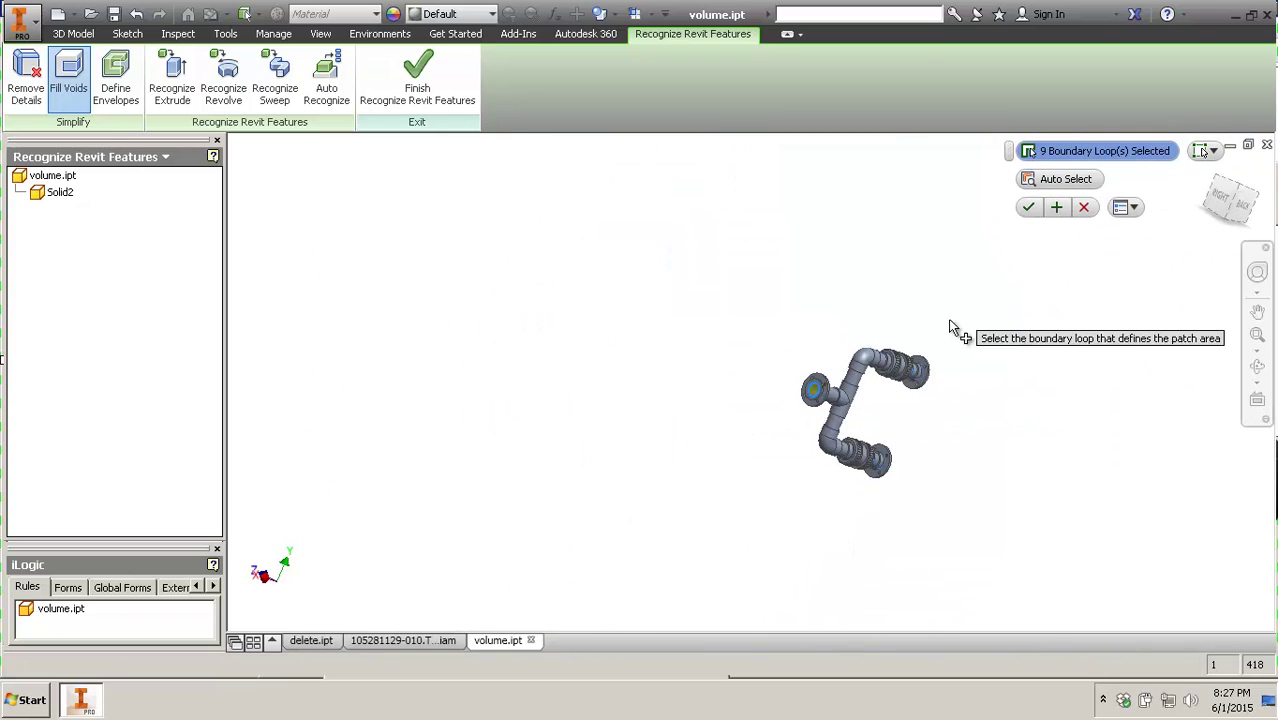
{"action": "left_click", "coordinate": [1031, 208]}
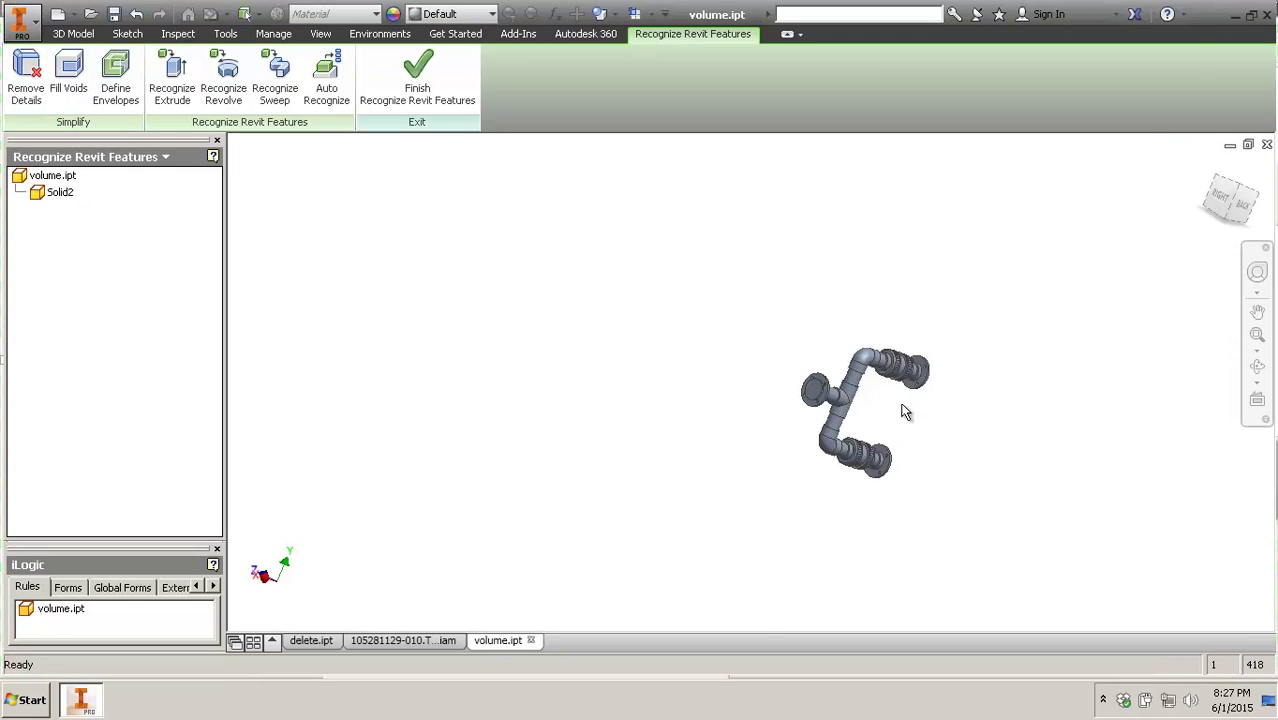
- Inspect the grey run's flanges and tee branch from several angles after the void fill
{"action": "scroll", "coordinate": [897, 422], "scroll_direction": "up", "scroll_amount": 5}
{"action": "middle_click_drag", "start_coordinate": [887, 420], "coordinate": [850, 421]}
{"action": "scroll", "coordinate": [785, 422], "scroll_direction": "down", "scroll_amount": 3}
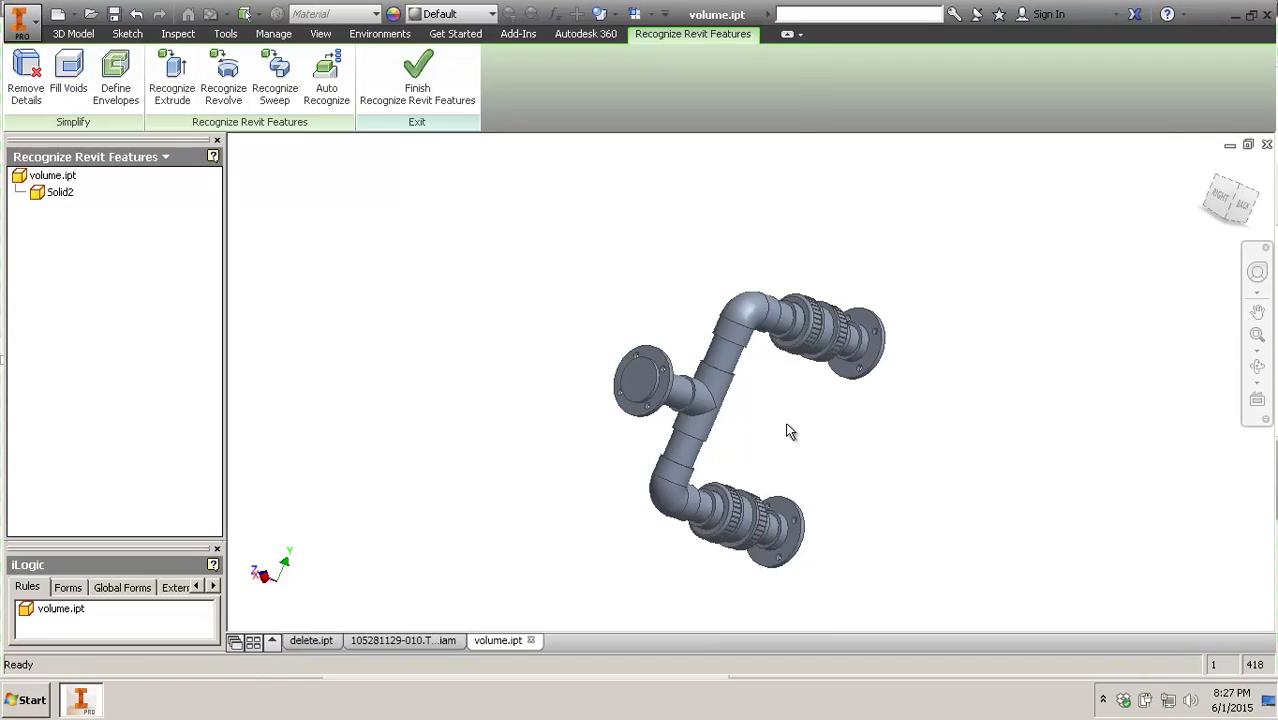
{"action": "key", "text": "F4"}
{"action": "left_click_drag", "start_coordinate": [751, 386], "coordinate": [787, 444]}
{"action": "middle_click_drag", "start_coordinate": [787, 444], "coordinate": [817, 376], "text": "shift"}
{"action": "scroll", "coordinate": [817, 376], "scroll_direction": "up", "scroll_amount": 5}
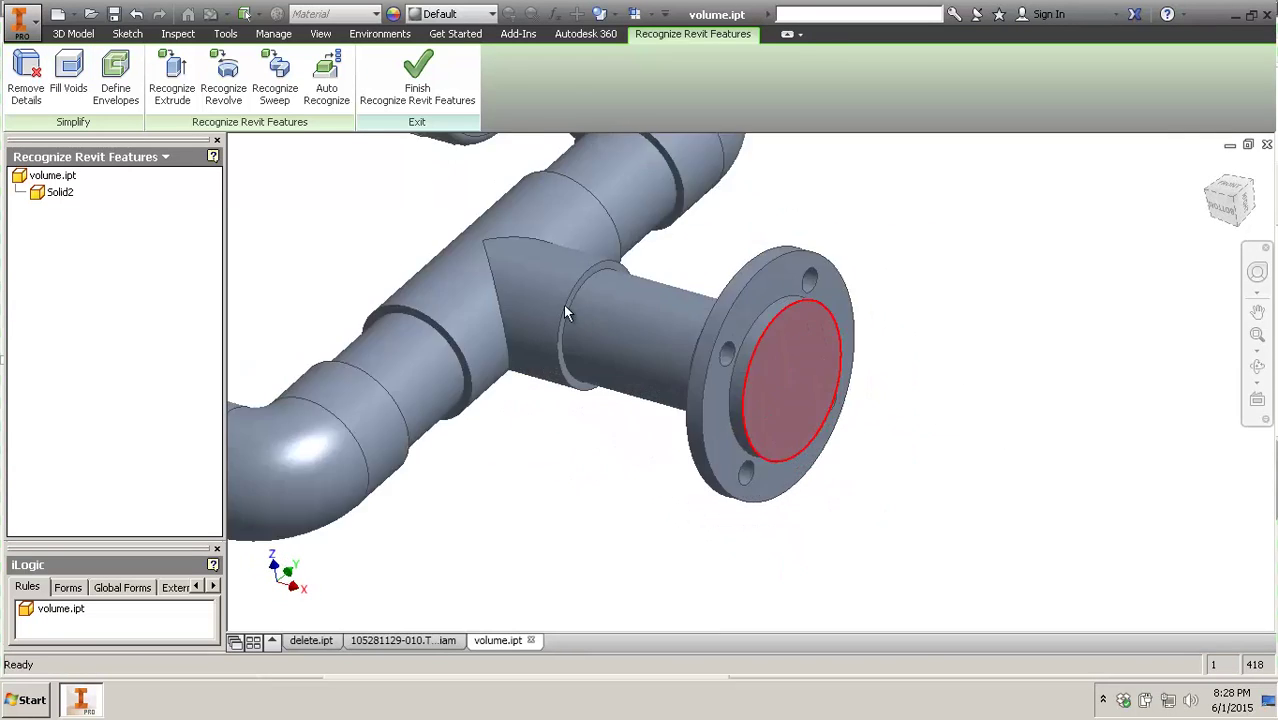
- Check the grey run's interior with an End Section View from the valve handle face, offset to -9.125 cm, and cancel the section
{"action": "scroll", "coordinate": [687, 217], "scroll_direction": "down", "scroll_amount": 2}
{"action": "left_click", "coordinate": [652, 14]}
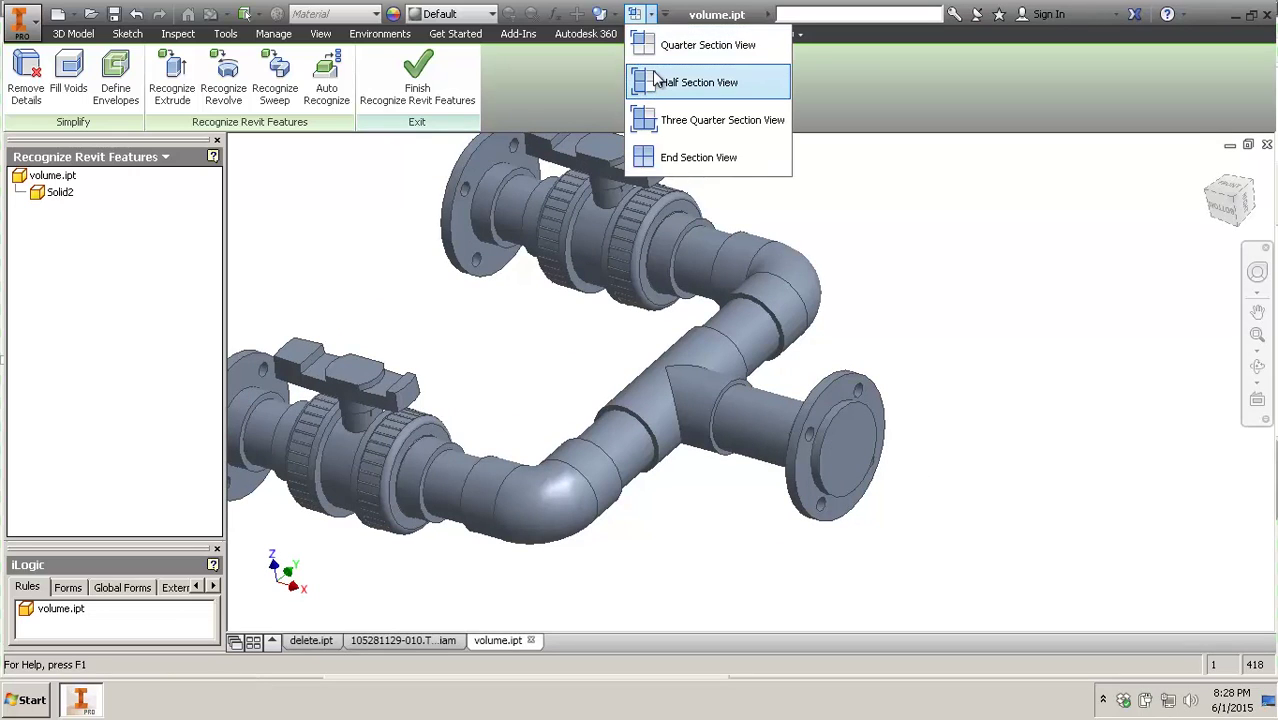
{"action": "left_click", "coordinate": [672, 160]}
{"action": "left_click", "coordinate": [604, 181]}
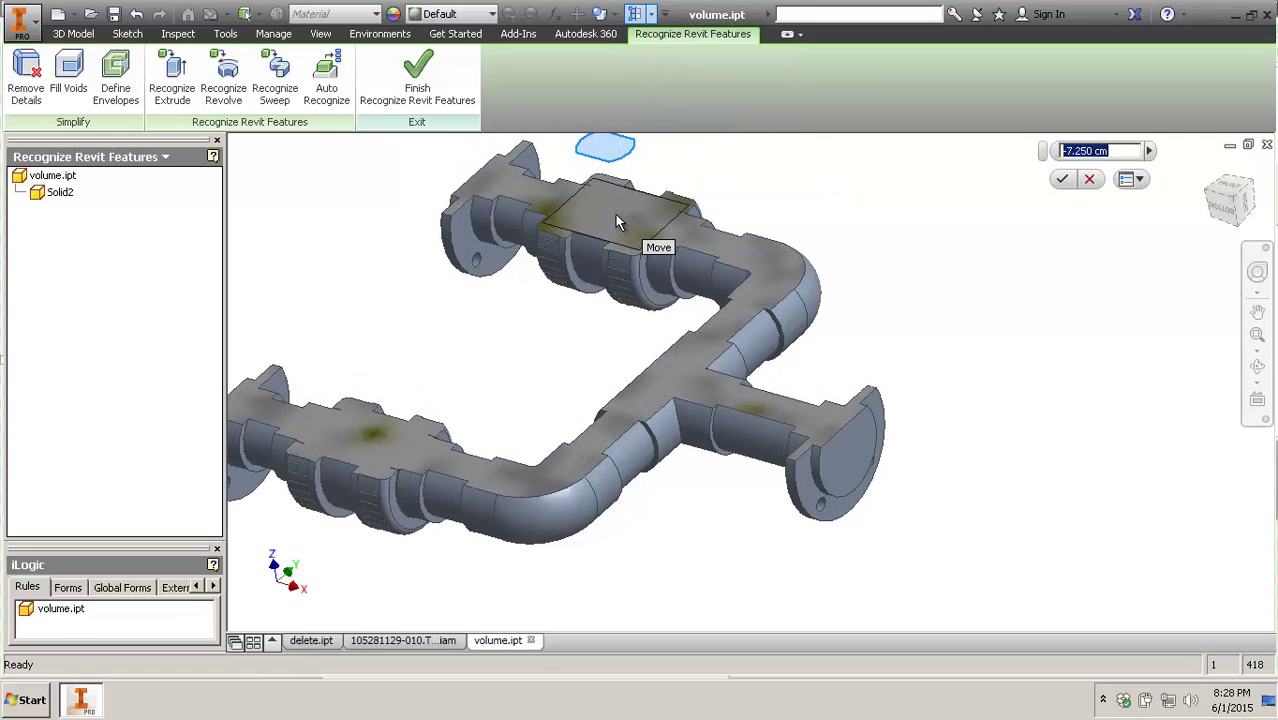
{"action": "left_click_drag", "start_coordinate": [623, 249], "coordinate": [623, 227]}
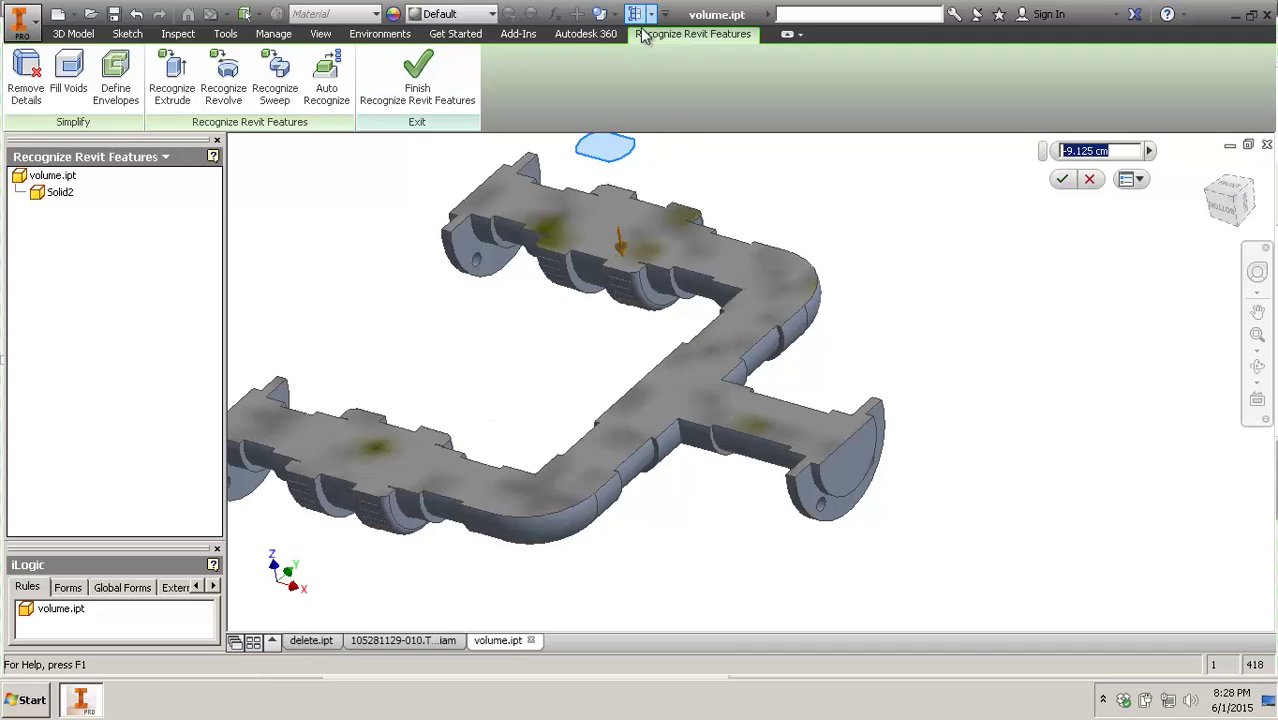
{"action": "left_click", "coordinate": [1090, 180]}
- Finish the Recognize Revit Features environment and return to part modeling
{"action": "scroll", "coordinate": [944, 308], "scroll_direction": "down", "scroll_amount": 5}
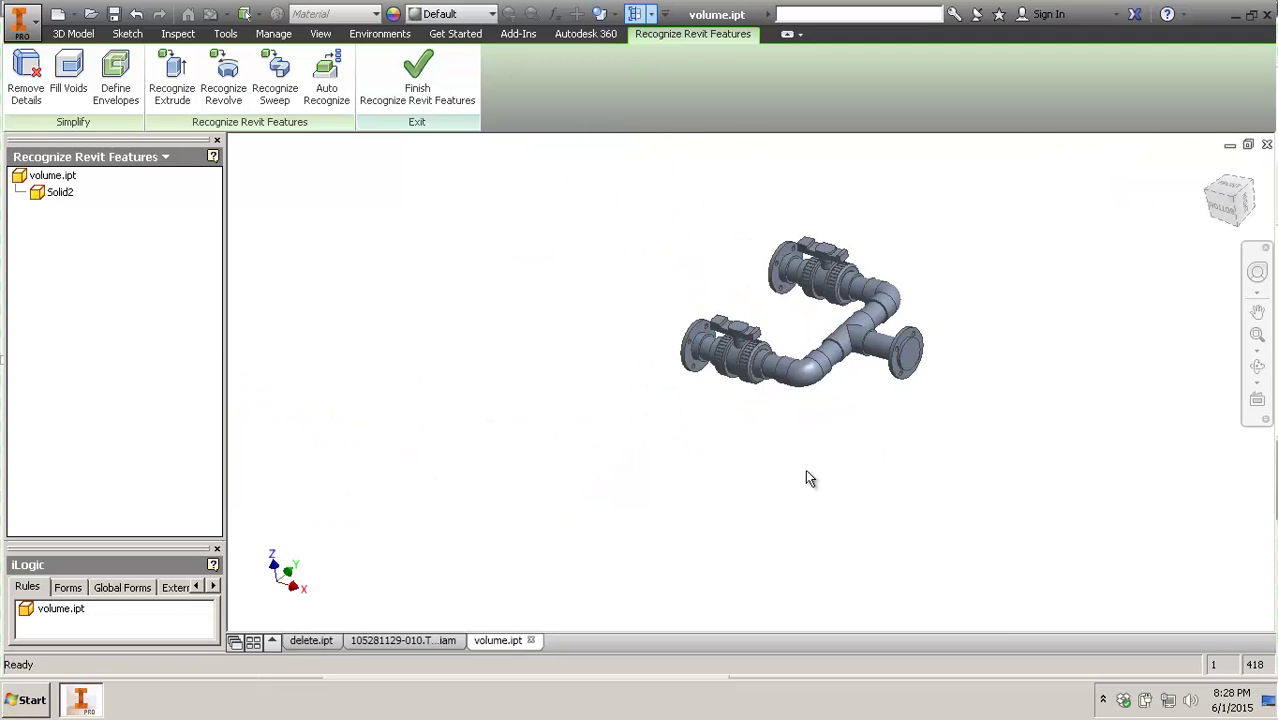
{"action": "left_click", "coordinate": [73, 33]}
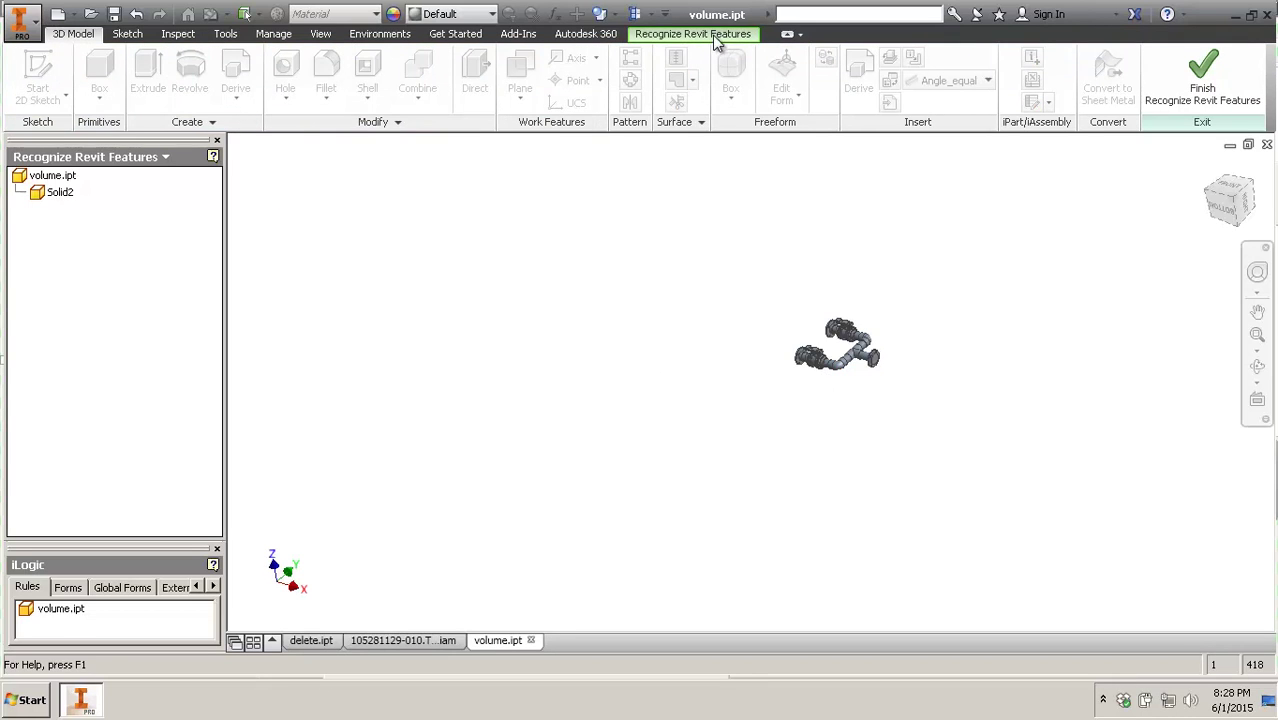
{"action": "left_click", "coordinate": [1180, 85]}
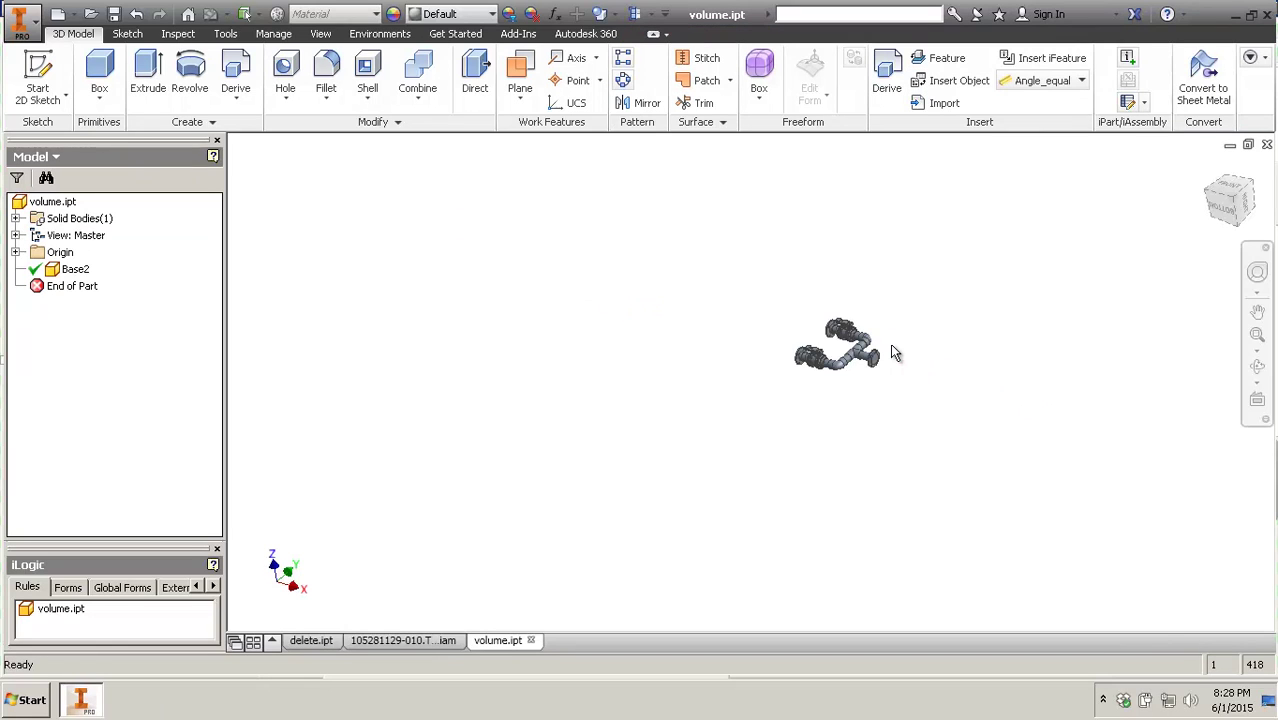
- Derive 105281129-010.Tube and Pipe Runs.iam into the part with a chosen design view representation, including Run04, Run10 and Run12
{"action": "left_click", "coordinate": [235, 70]}
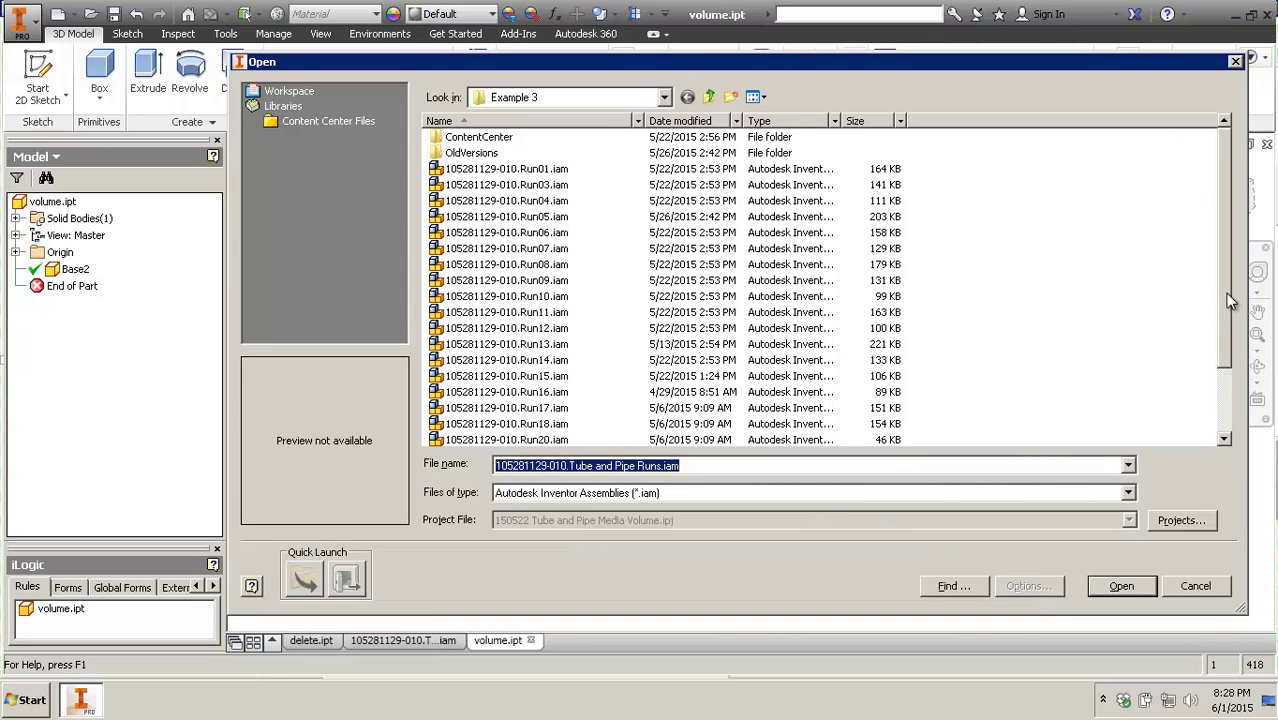
{"action": "left_click_drag", "start_coordinate": [1227, 294], "coordinate": [1232, 385]}
{"action": "left_click", "coordinate": [536, 408]}
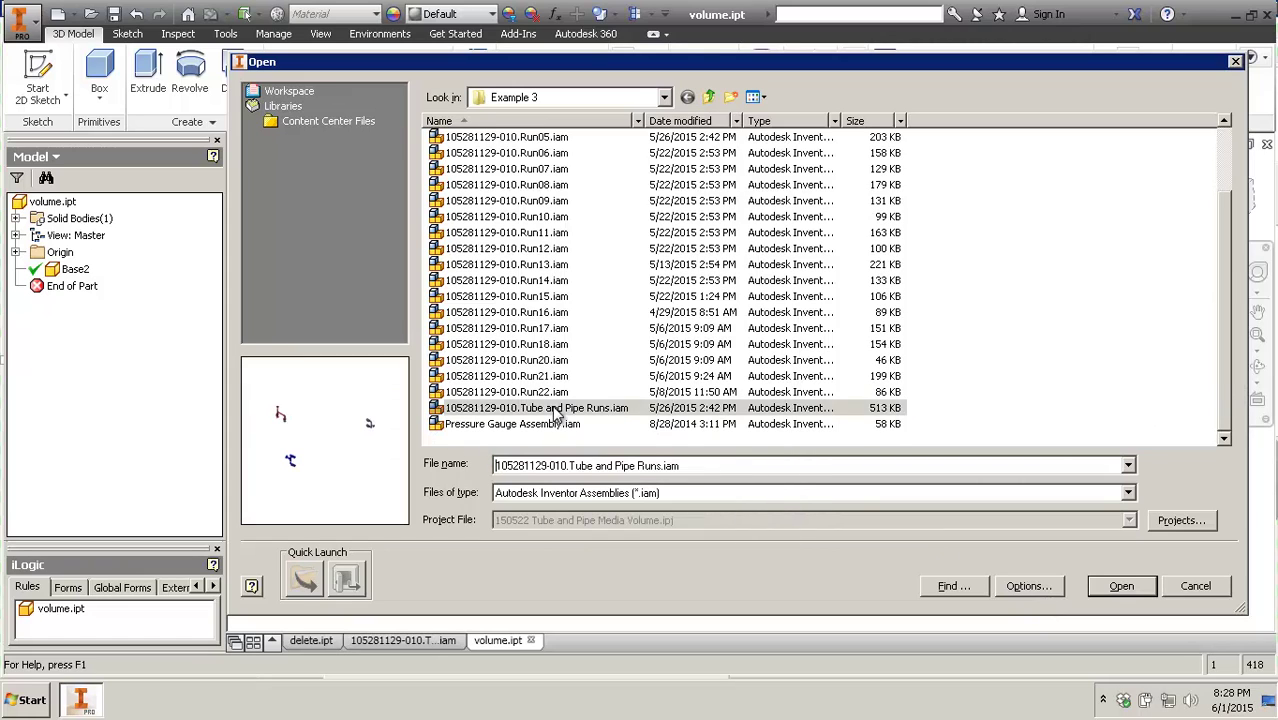
{"action": "left_click", "coordinate": [1030, 588]}
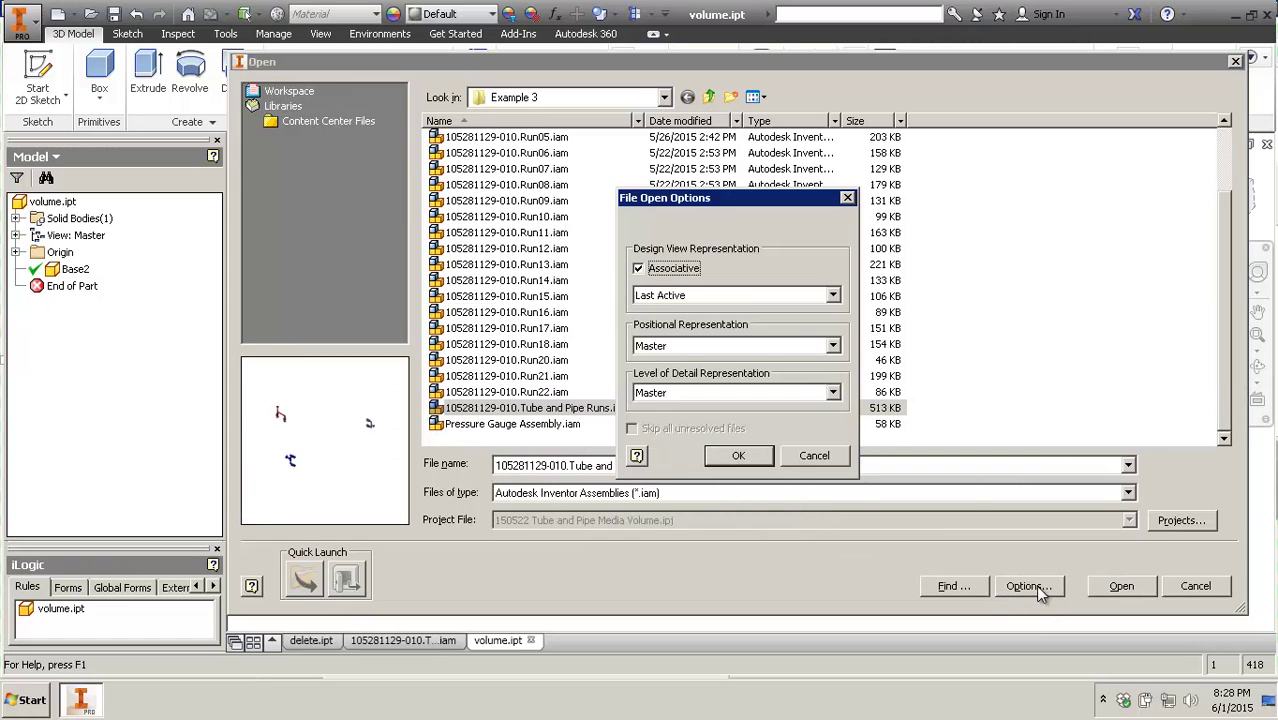
{"action": "left_click", "coordinate": [727, 295]}
{"action": "left_click", "coordinate": [720, 432]}
{"action": "left_click", "coordinate": [738, 455]}
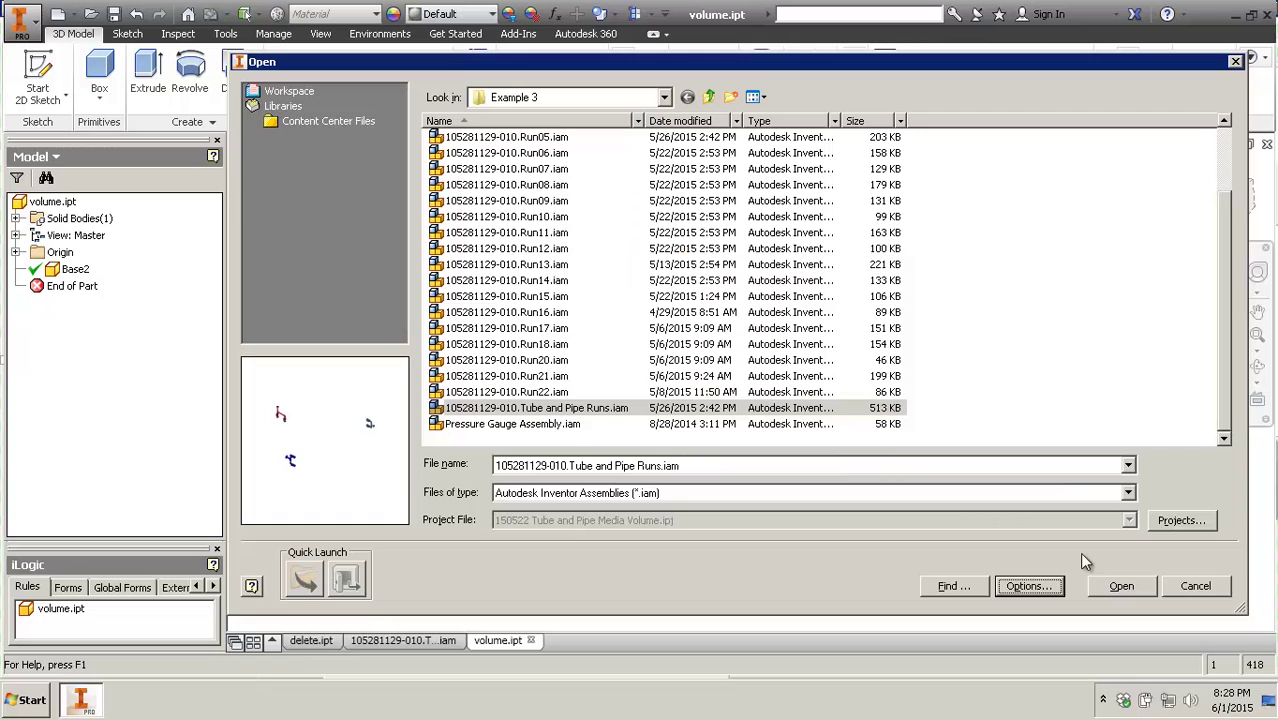
{"action": "left_click", "coordinate": [1121, 586]}
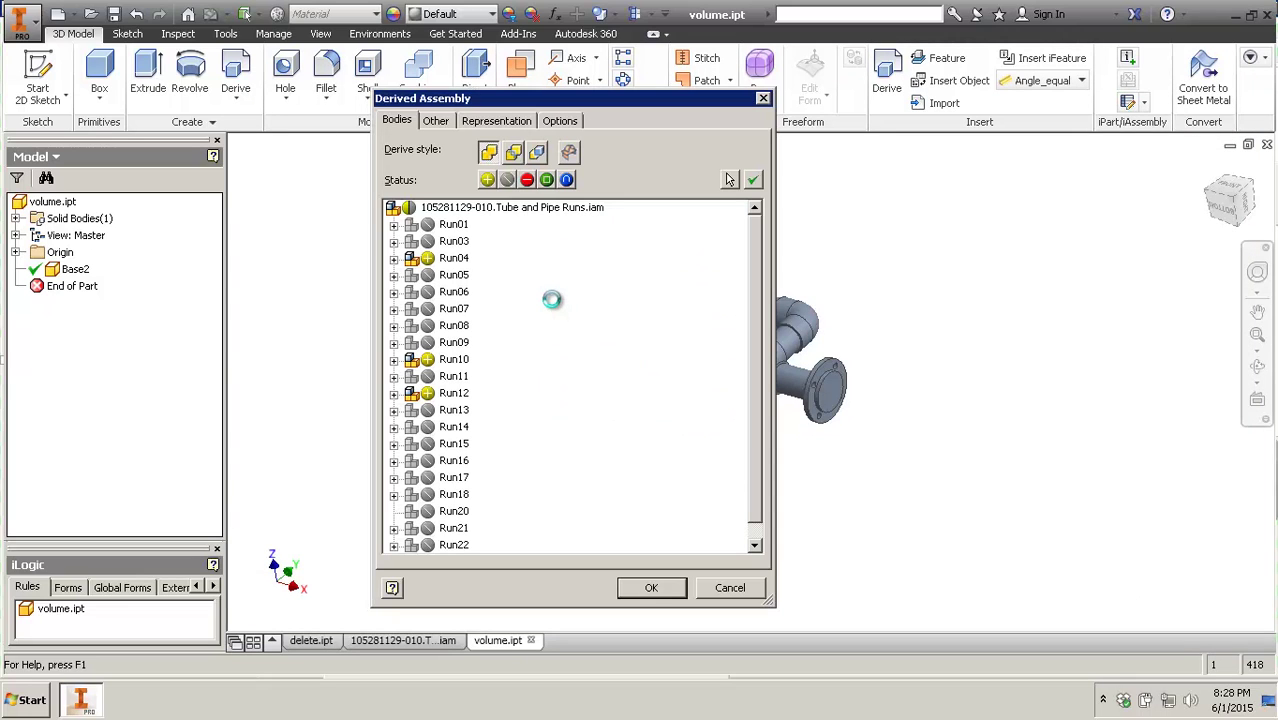
{"action": "left_click", "coordinate": [560, 121]}
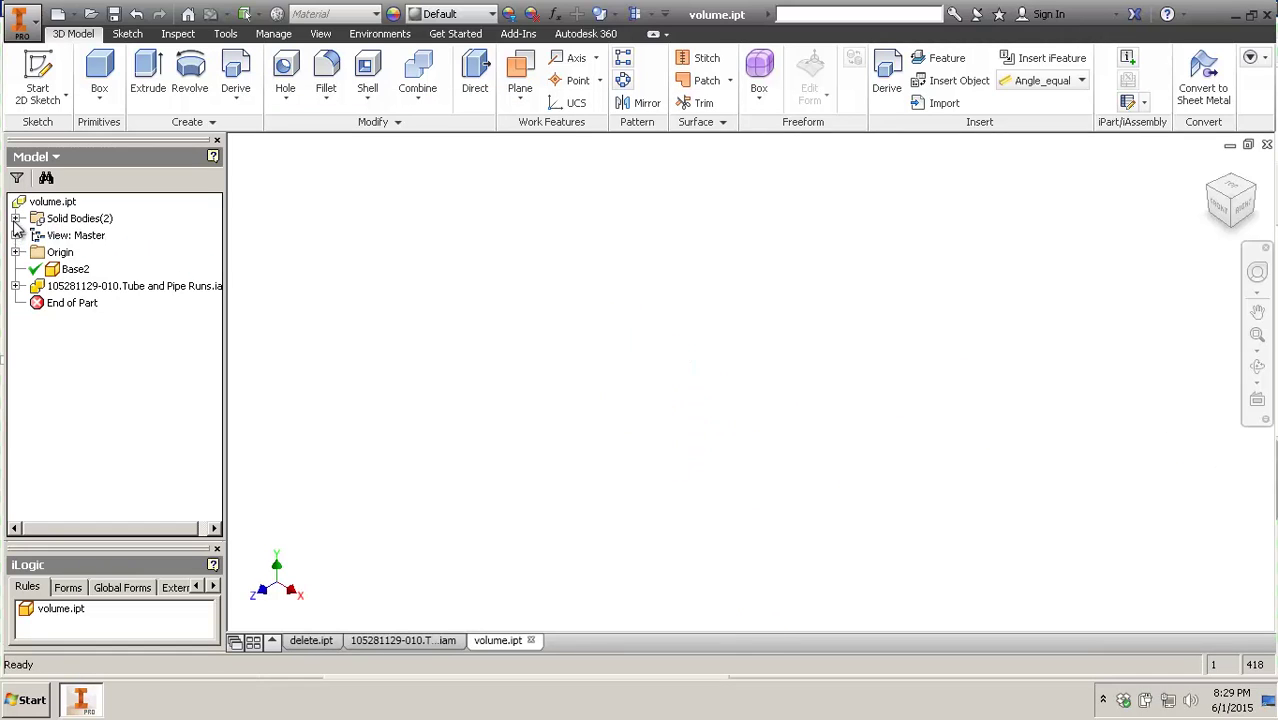
- Examine the red run's flange and compare Base2 with the two solid bodies, Solid3 and Solid4, in the model tree
{"action": "middle_click", "coordinate": [557, 372]}
{"action": "scroll", "coordinate": [614, 282], "scroll_direction": "up", "scroll_amount": 5}
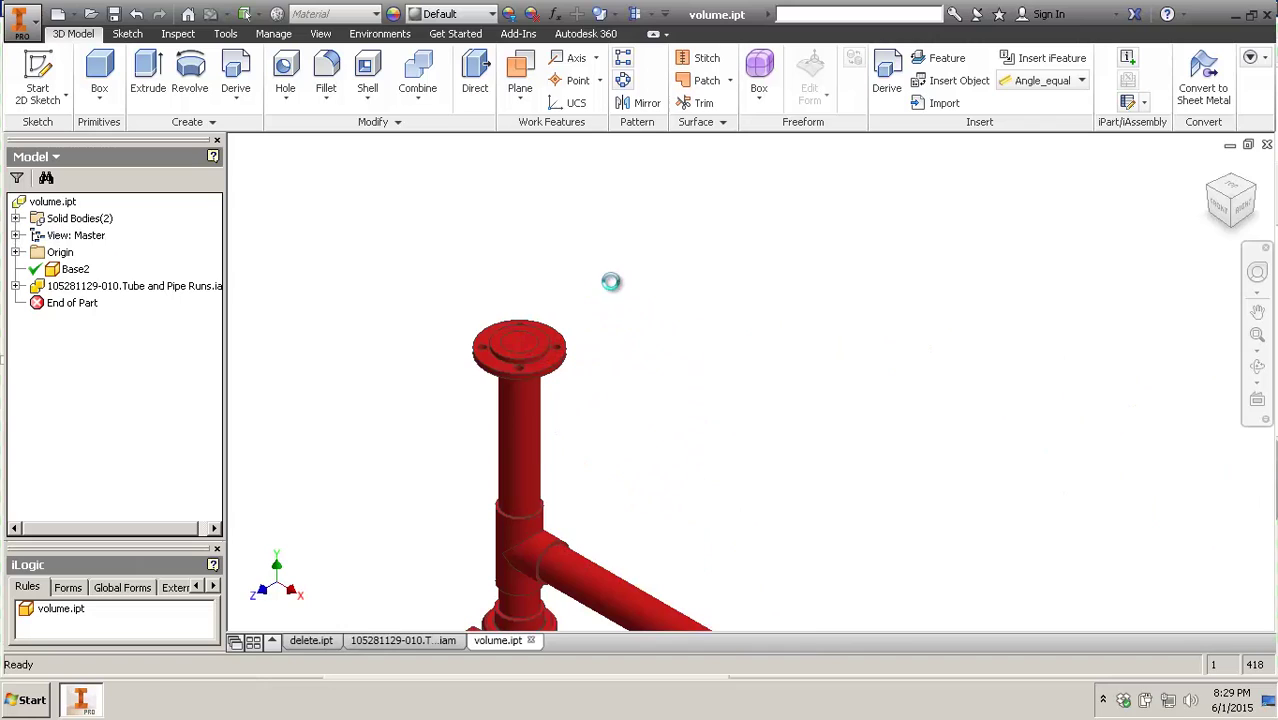
{"action": "left_click", "coordinate": [70, 273]}
{"action": "left_click", "coordinate": [68, 274]}
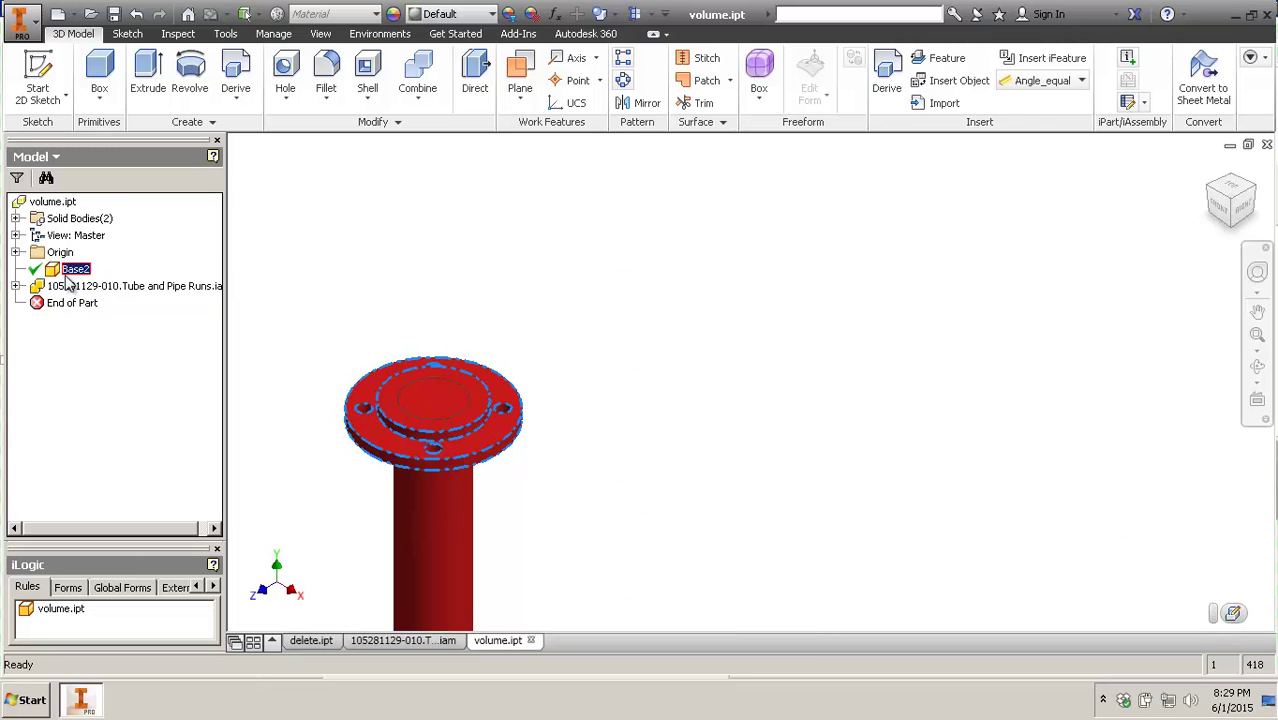
{"action": "middle_click_drag", "start_coordinate": [345, 335], "coordinate": [705, 208]}
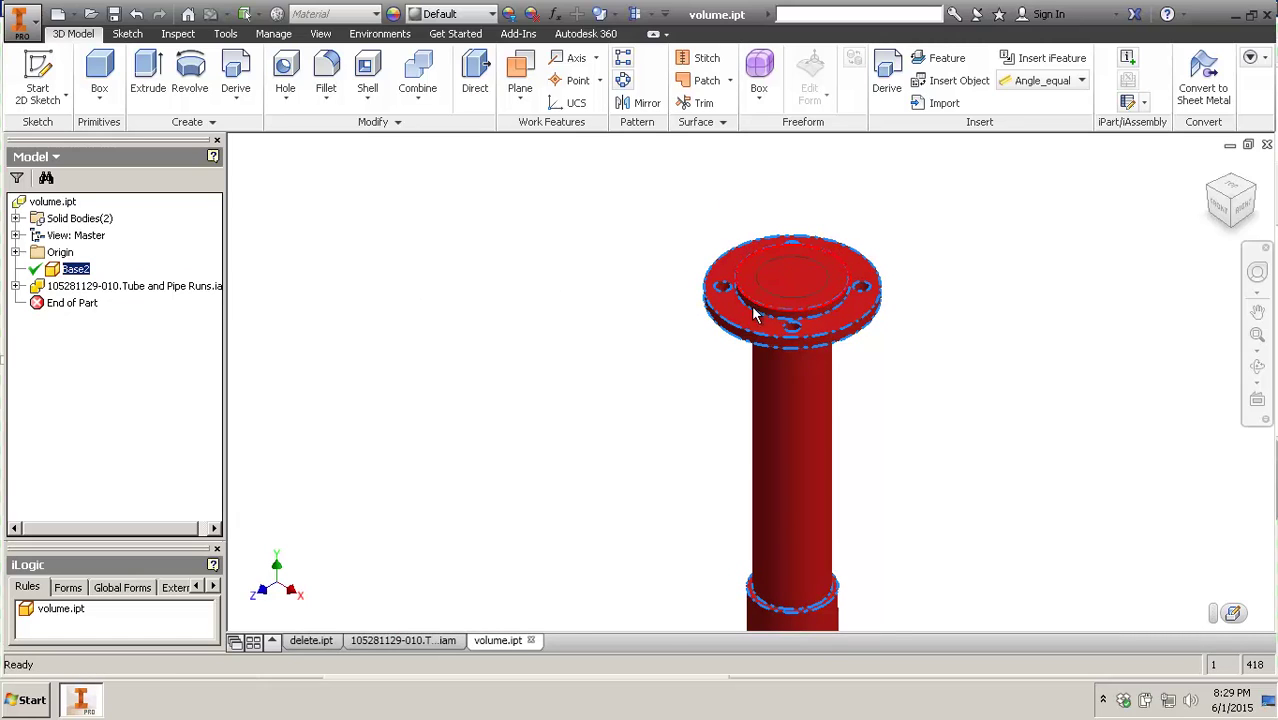
{"action": "scroll", "coordinate": [426, 286], "scroll_direction": "up", "scroll_amount": 3}
{"action": "left_click", "coordinate": [16, 218]}
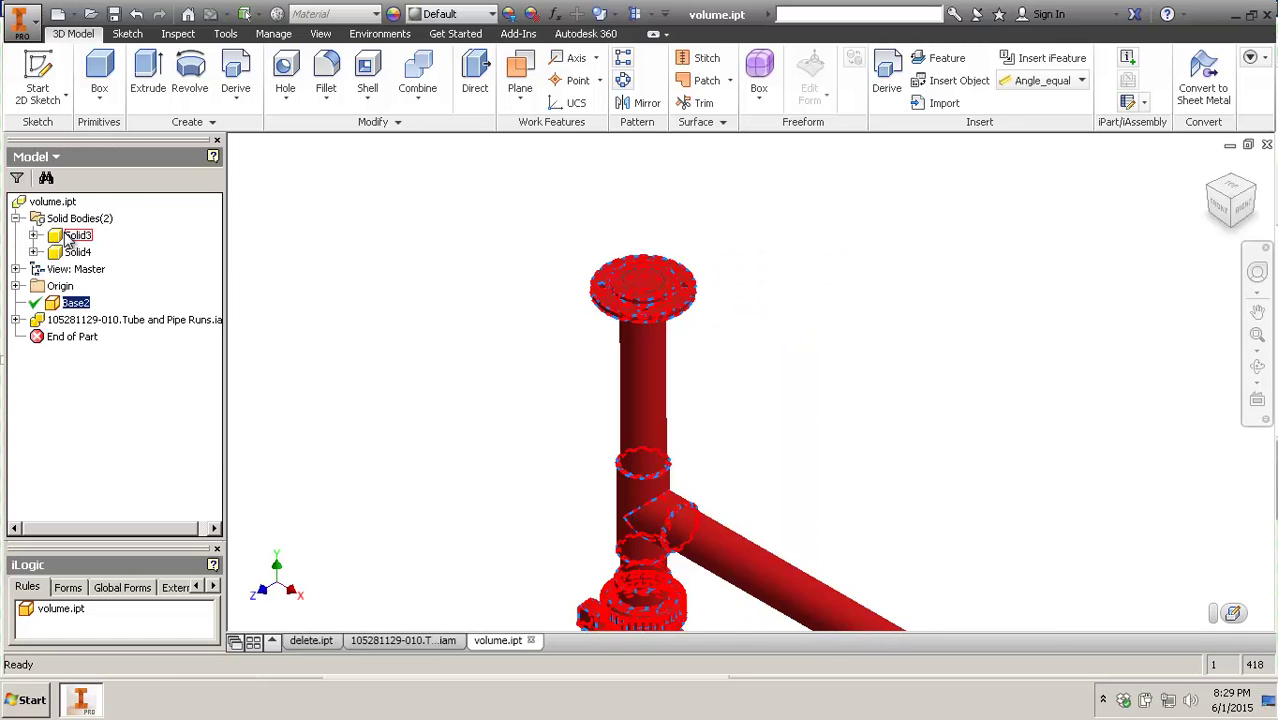
{"action": "left_click", "coordinate": [137, 249]}
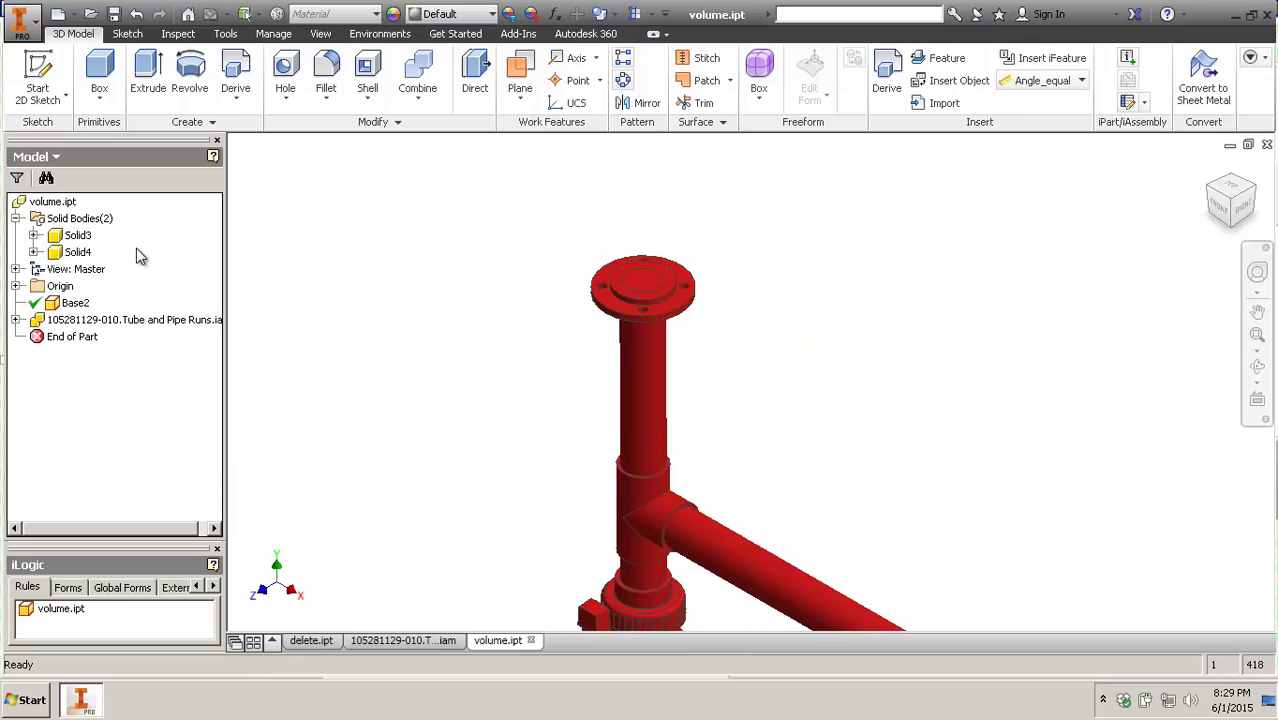
- Combine the bodies with the Cut operation, using Solid3 as the base and Solid4 as the toolbody, without keeping the toolbody
{"action": "left_click", "coordinate": [417, 75]}
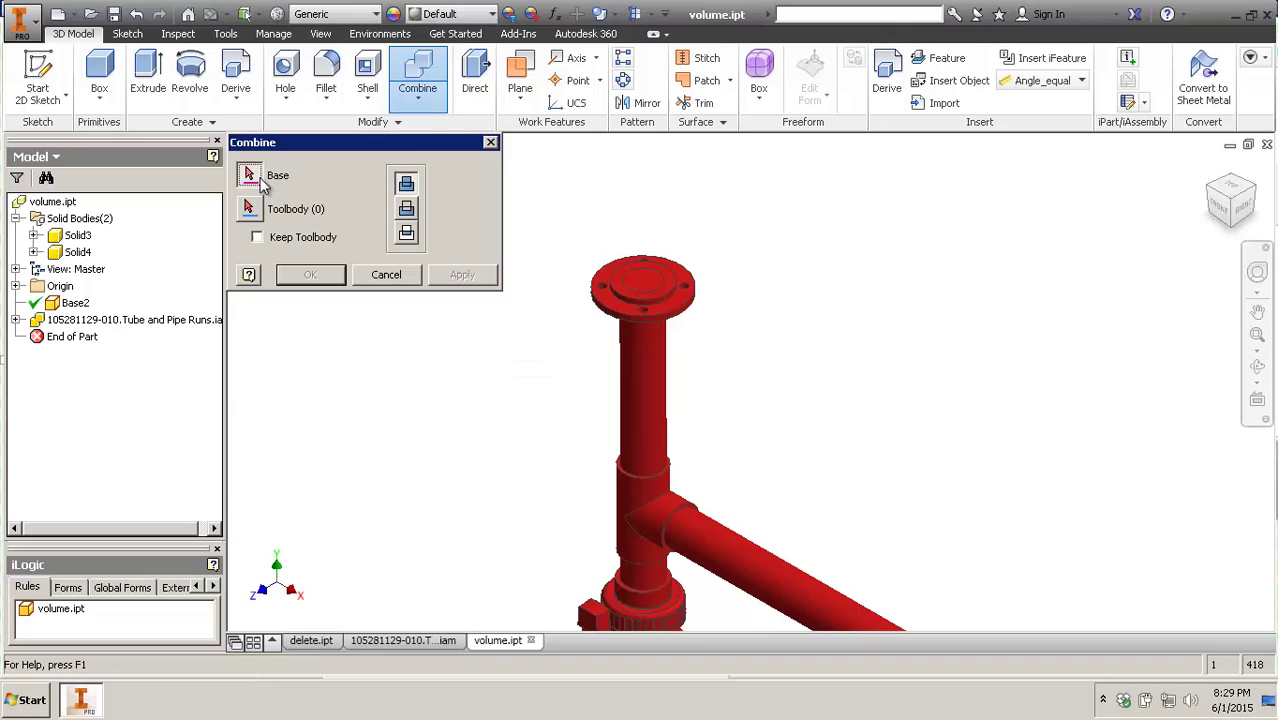
{"action": "left_click", "coordinate": [78, 240]}
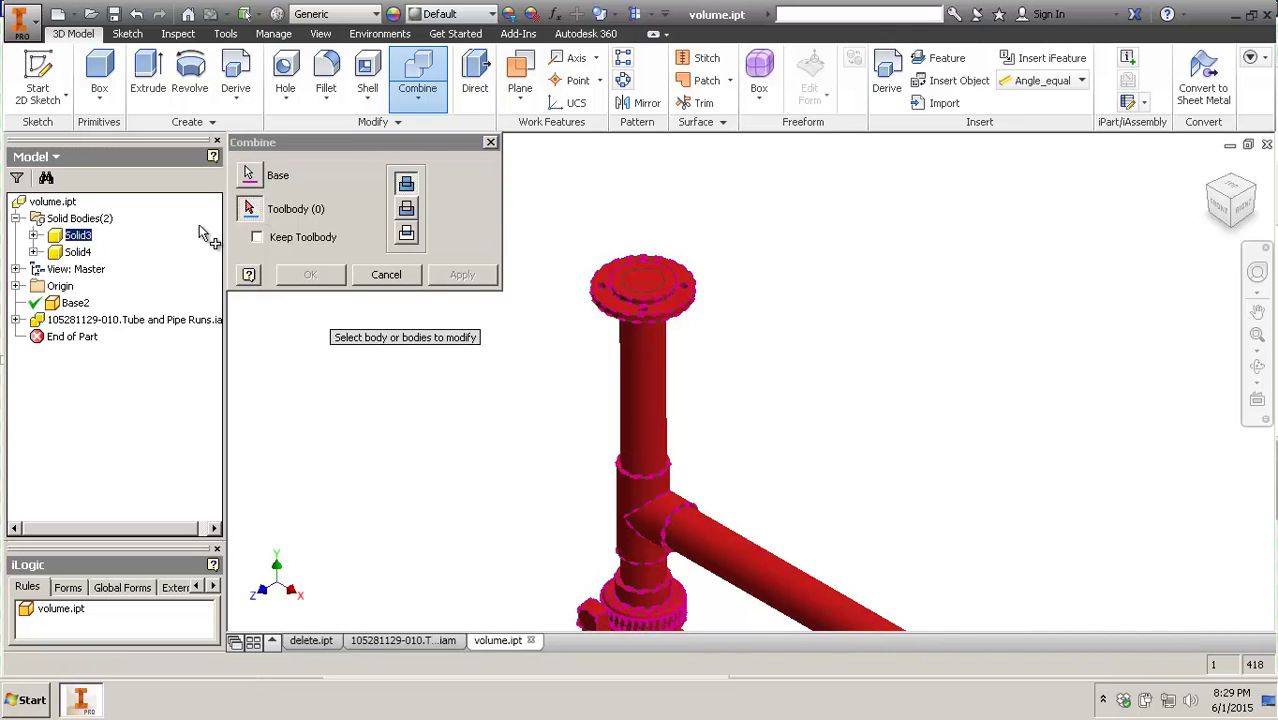
{"action": "left_click", "coordinate": [78, 252]}
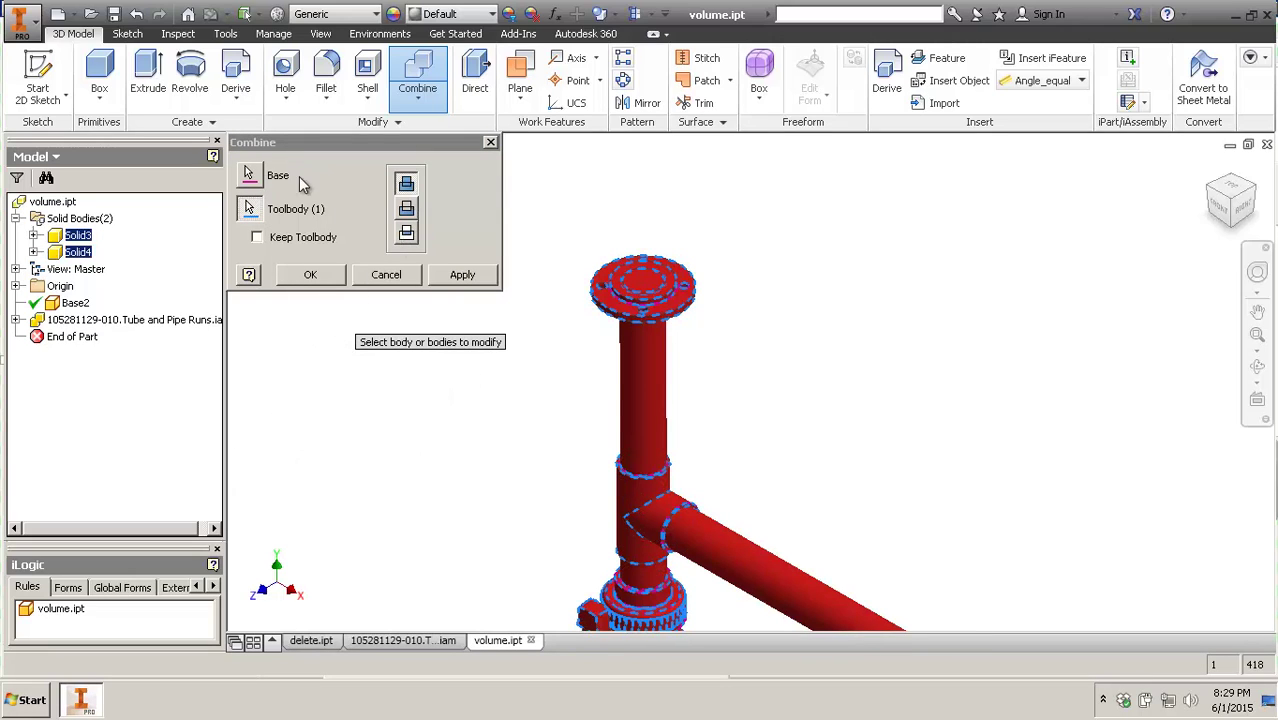
{"action": "left_click", "coordinate": [410, 218]}
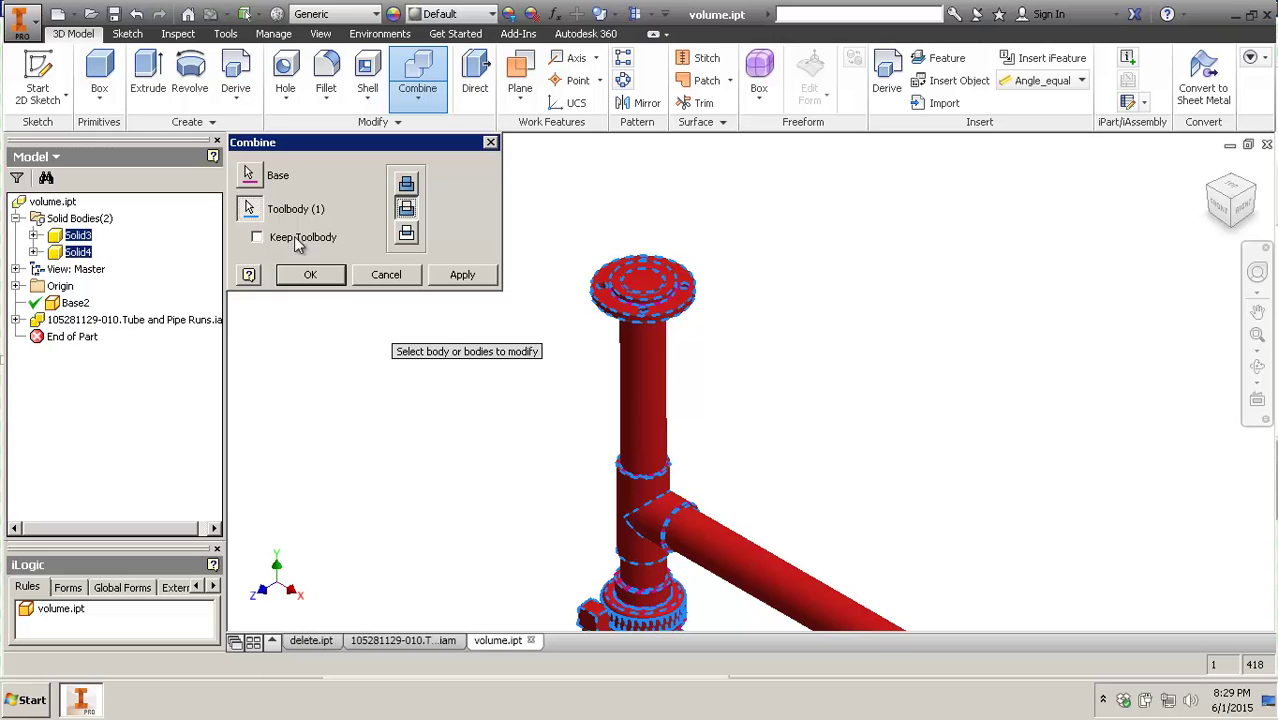
{"action": "left_click", "coordinate": [310, 274]}
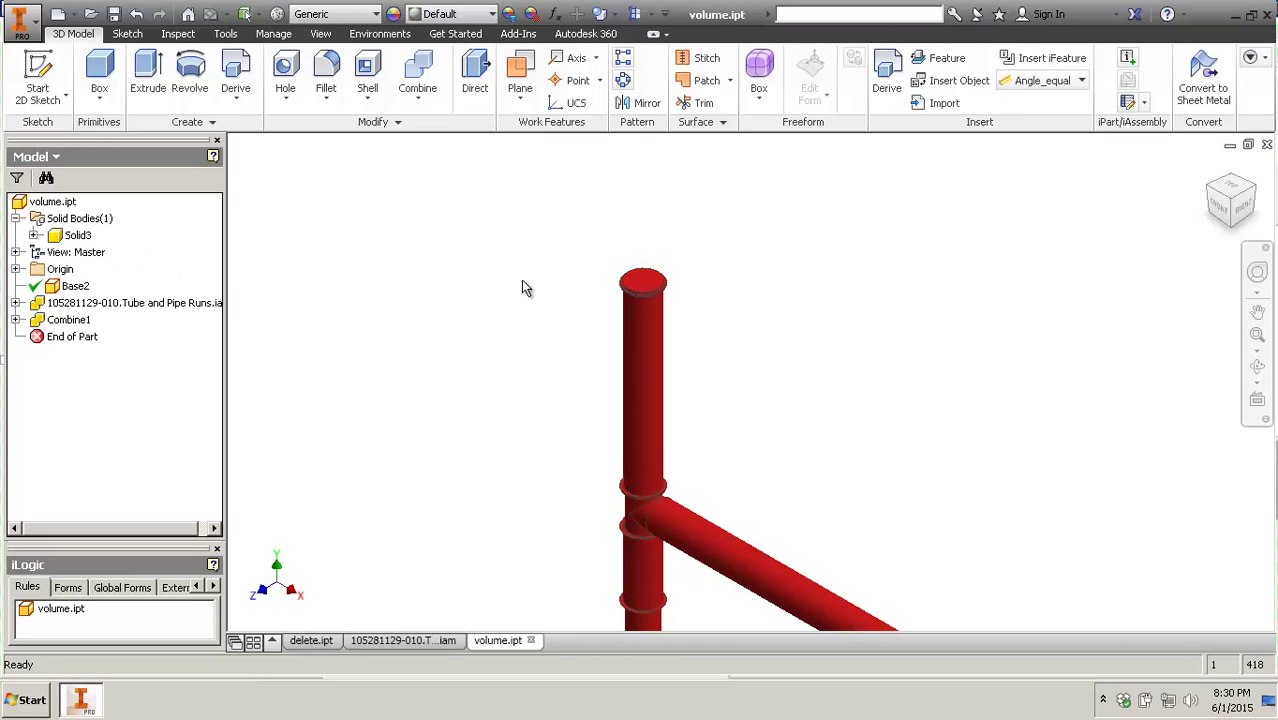
- Inspect the red run's remaining media solid, including its tee branch, joint rings and lower pipe ends
{"action": "left_click", "coordinate": [87, 306]}
{"action": "left_click", "coordinate": [159, 269]}
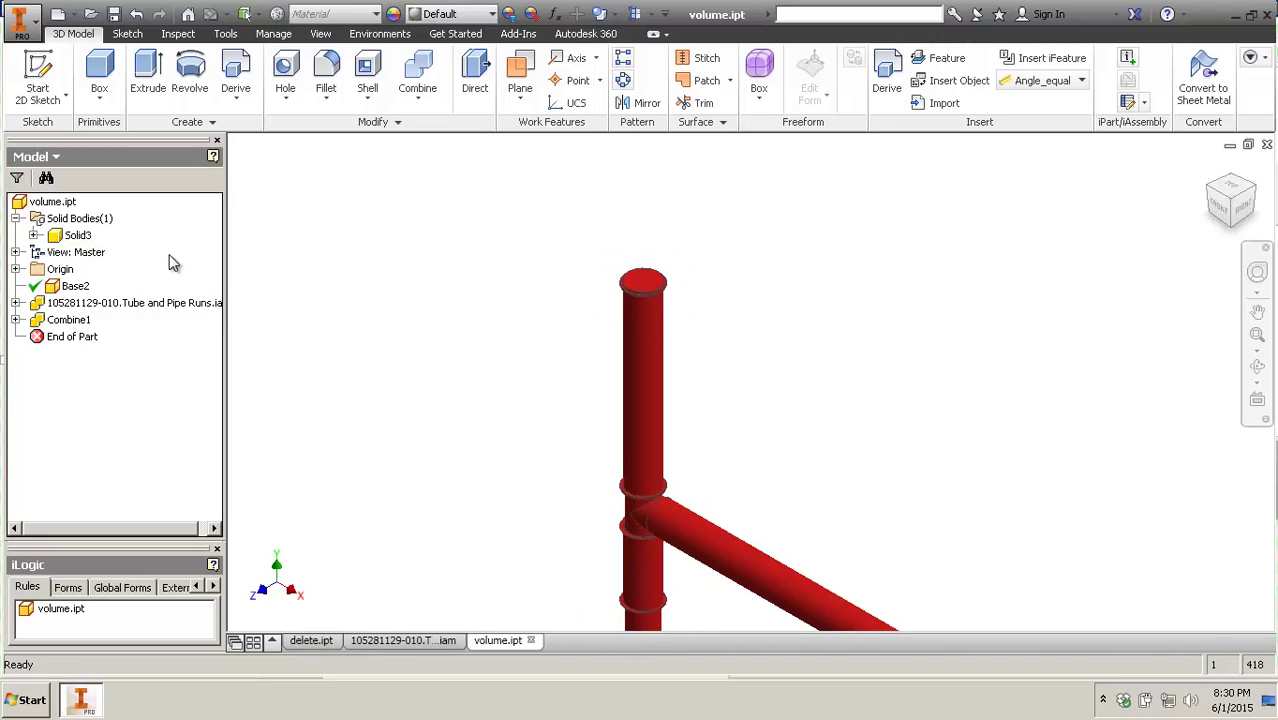
{"action": "scroll", "coordinate": [750, 407], "scroll_direction": "down", "scroll_amount": 3}
{"action": "middle_click_drag", "start_coordinate": [750, 407], "coordinate": [689, 258]}
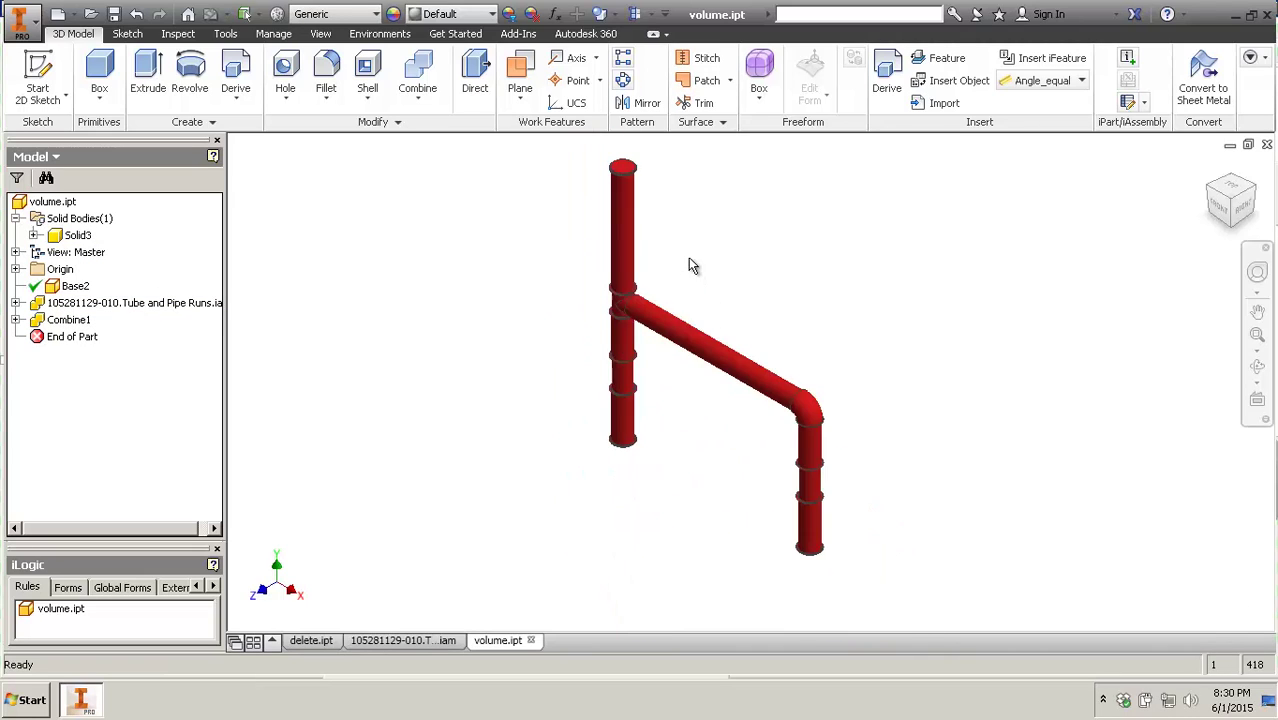
{"action": "scroll", "coordinate": [645, 360], "scroll_direction": "up", "scroll_amount": 5}
{"action": "middle_click_drag", "start_coordinate": [627, 287], "coordinate": [702, 556]}
{"action": "scroll", "coordinate": [701, 545], "scroll_direction": "down", "scroll_amount": 2}
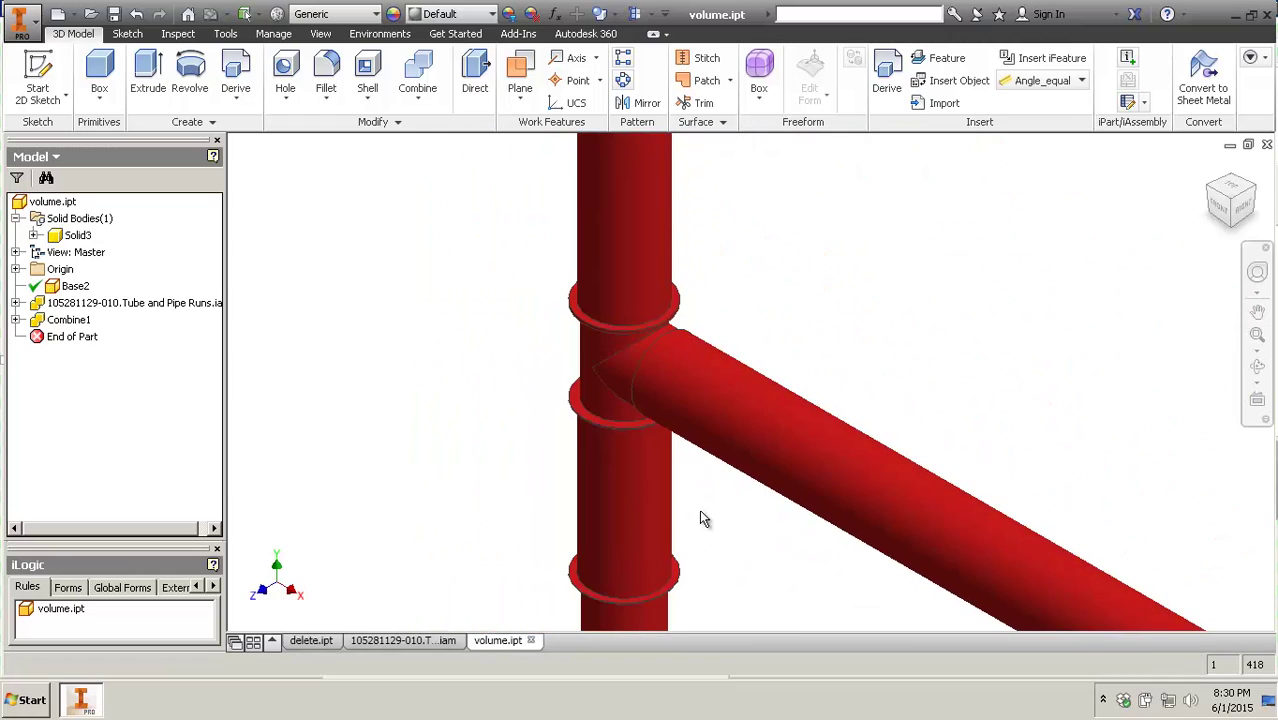
{"action": "scroll", "coordinate": [682, 343], "scroll_direction": "up", "scroll_amount": 4}
{"action": "middle_click_drag", "start_coordinate": [694, 271], "coordinate": [843, 300]}
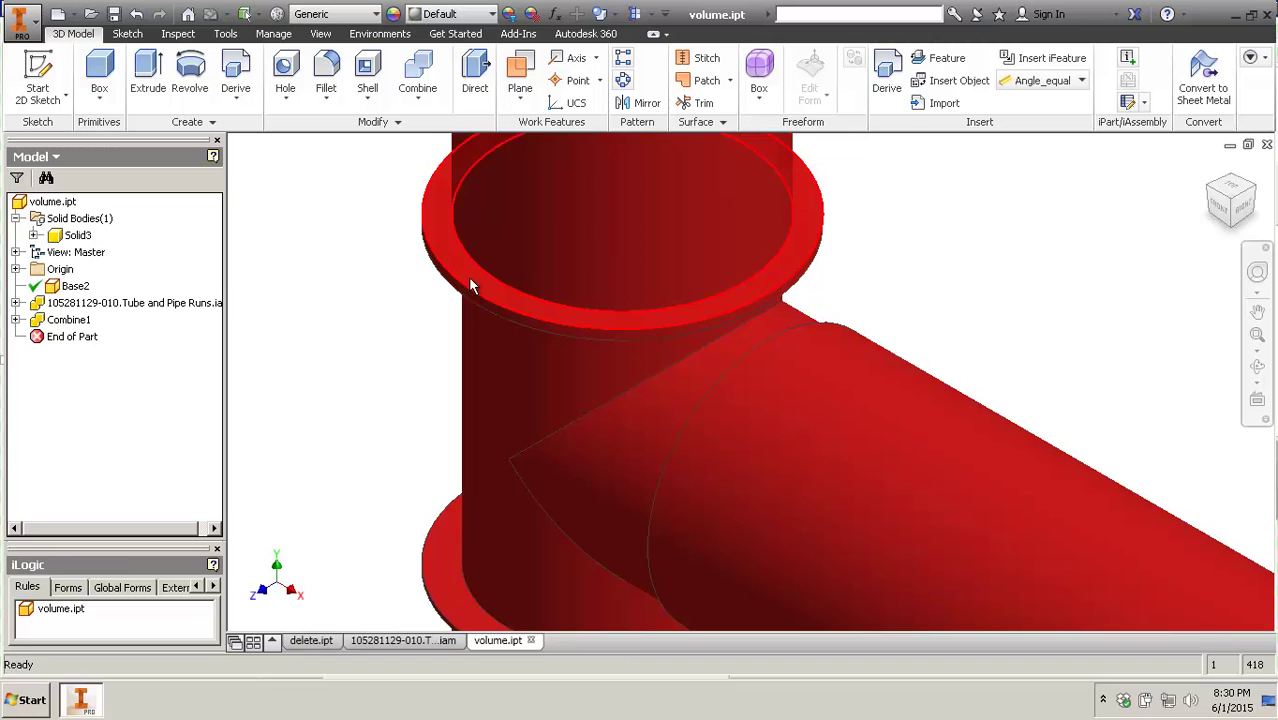
{"action": "scroll", "coordinate": [485, 260], "scroll_direction": "down", "scroll_amount": 2}
{"action": "scroll", "coordinate": [508, 263], "scroll_direction": "down", "scroll_amount": 2}
{"action": "scroll", "coordinate": [583, 308], "scroll_direction": "up", "scroll_amount": 5}
{"action": "scroll", "coordinate": [560, 279], "scroll_direction": "down", "scroll_amount": 8}
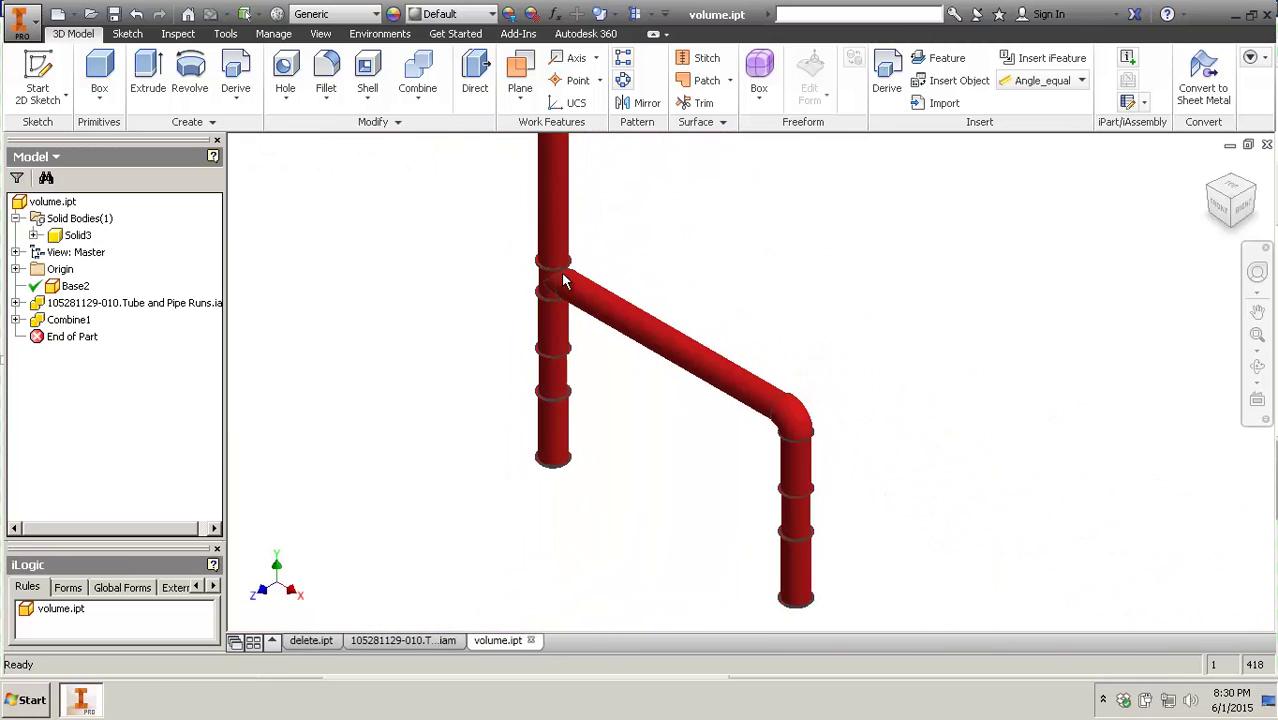
{"action": "scroll", "coordinate": [820, 512], "scroll_direction": "up", "scroll_amount": 5}
{"action": "scroll", "coordinate": [822, 257], "scroll_direction": "down", "scroll_amount": 8}
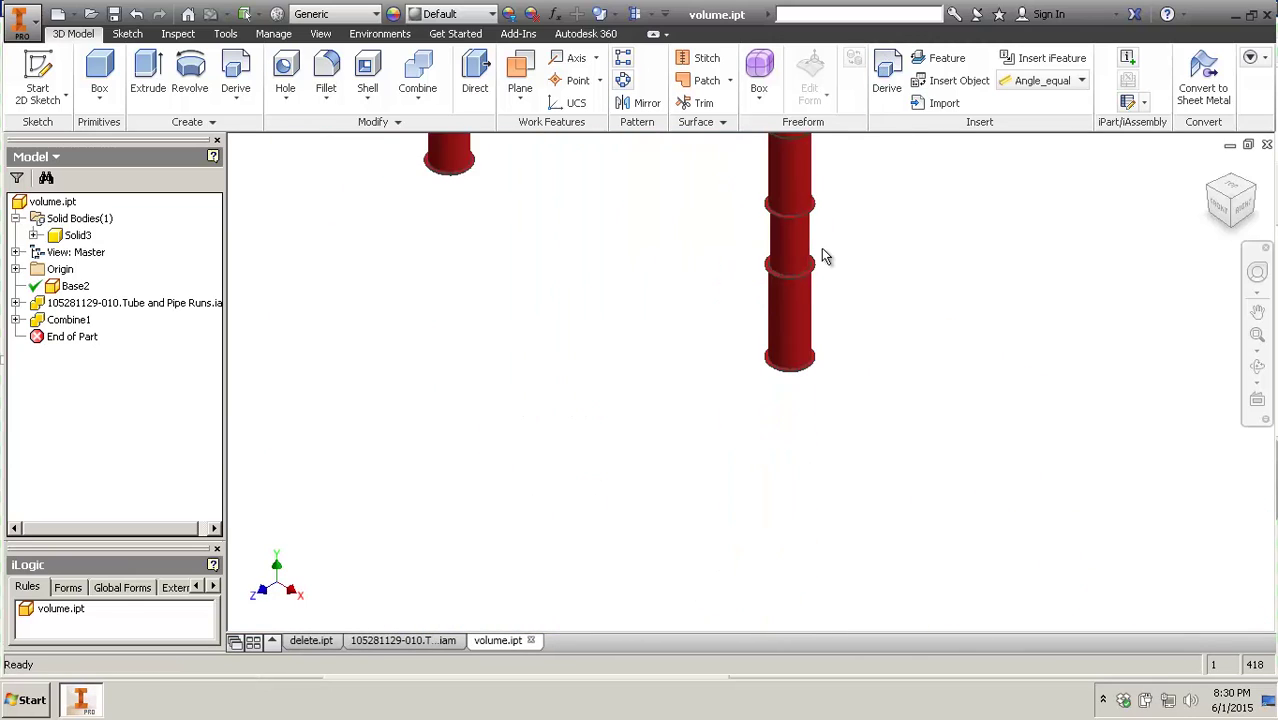
- Inspect the media solids of the blue and grey runs, including the grey run's tee, elbows and joint rings
{"action": "scroll", "coordinate": [865, 422], "scroll_direction": "up", "scroll_amount": 6}
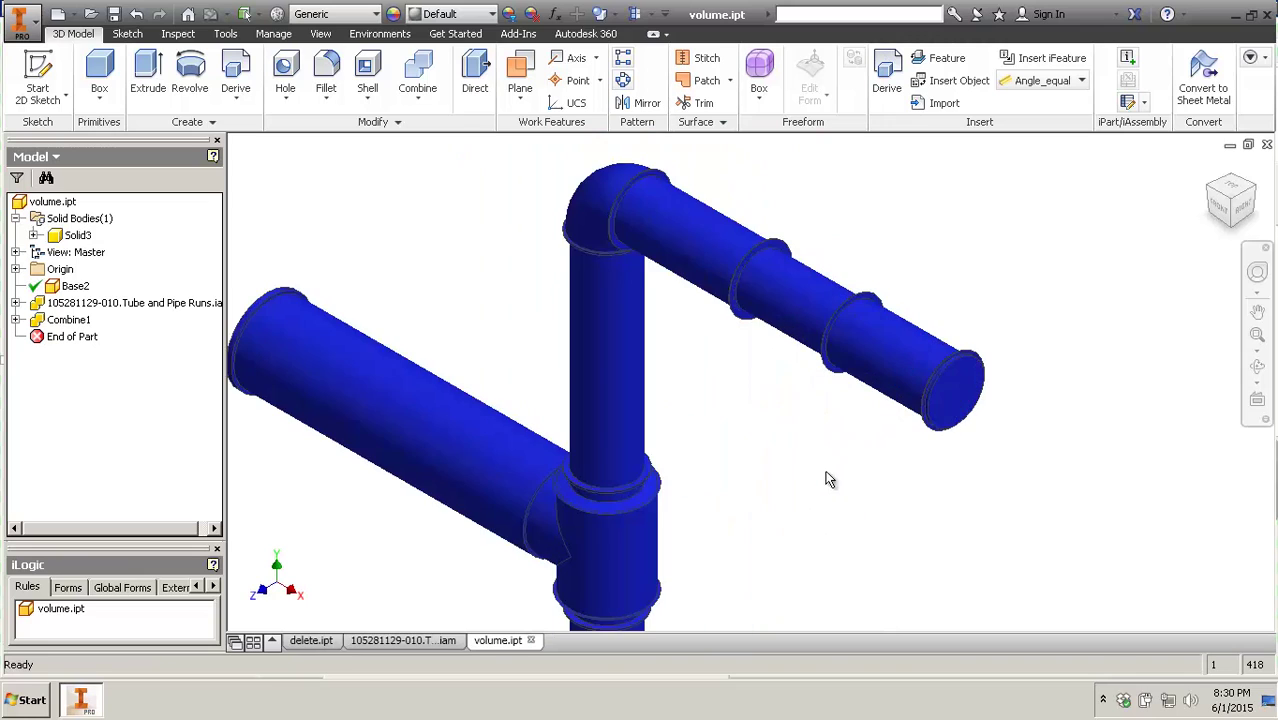
{"action": "middle_click_drag", "start_coordinate": [732, 514], "coordinate": [459, 644]}
{"action": "scroll", "coordinate": [905, 284], "scroll_direction": "down", "scroll_amount": 7}
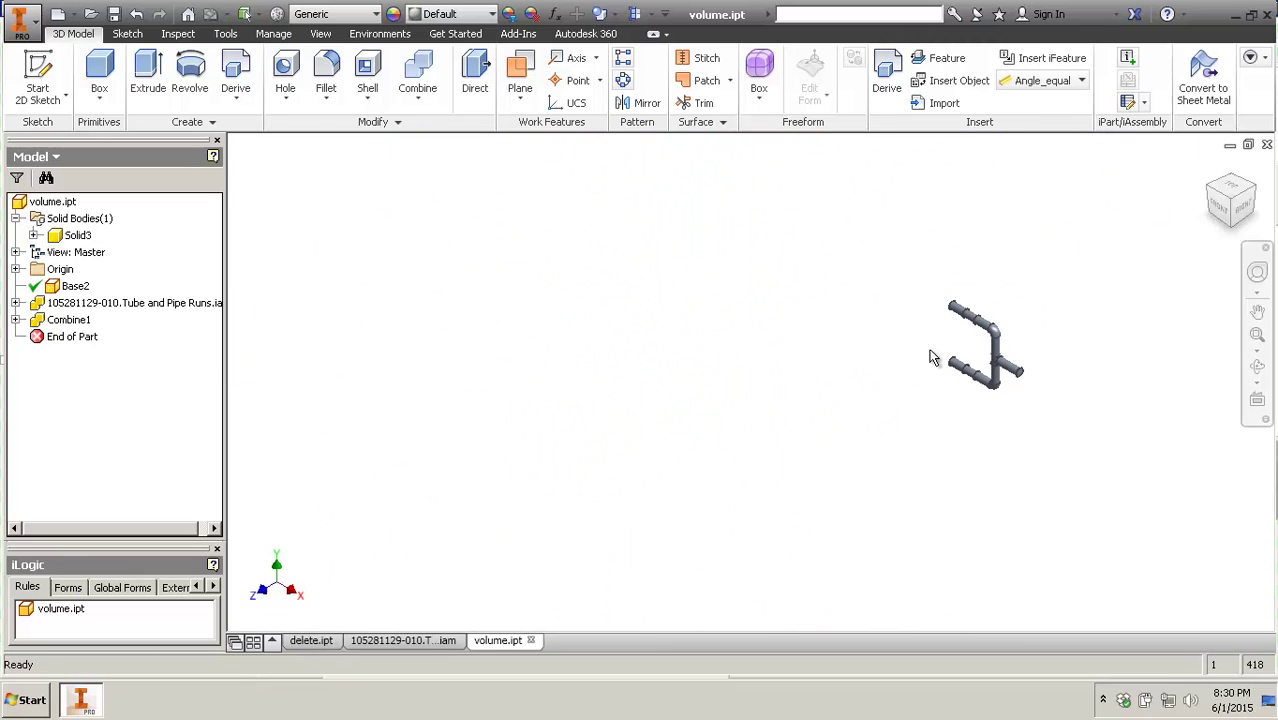
{"action": "scroll", "coordinate": [1003, 327], "scroll_direction": "up", "scroll_amount": 7}
{"action": "middle_click_drag", "start_coordinate": [999, 383], "coordinate": [885, 306]}
{"action": "scroll", "coordinate": [885, 306], "scroll_direction": "down", "scroll_amount": 4}
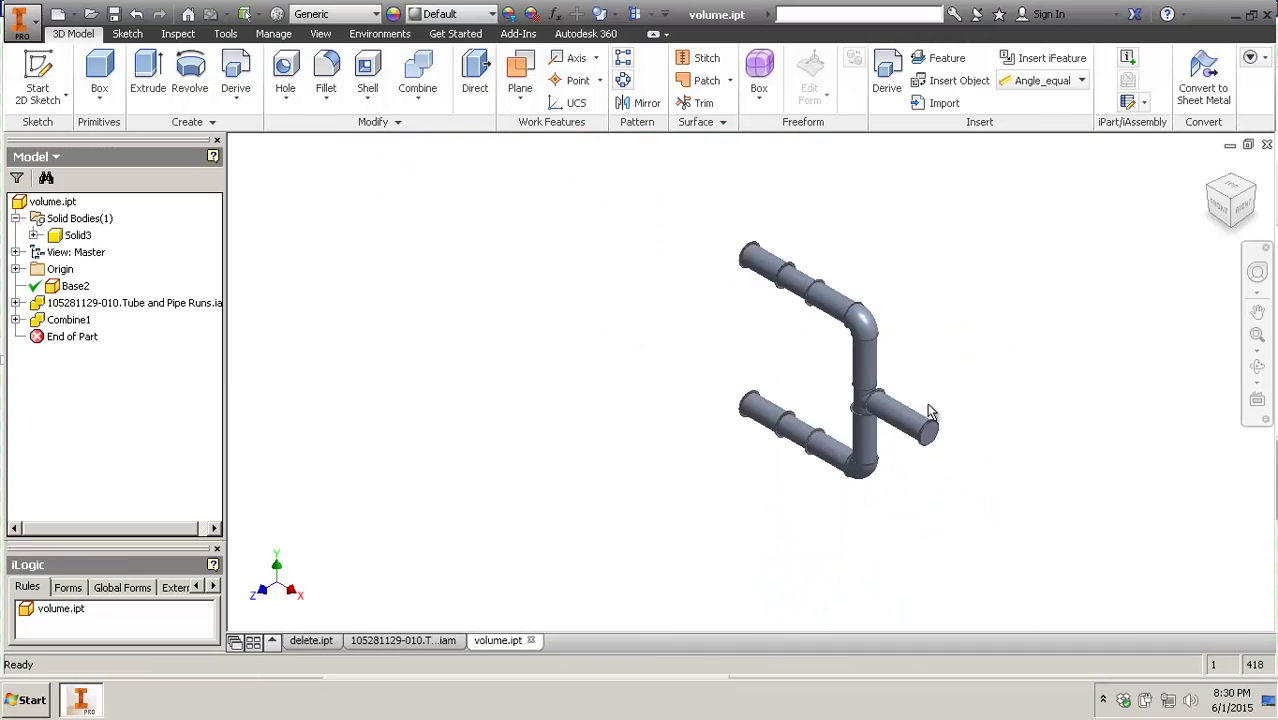
{"action": "scroll", "coordinate": [930, 412], "scroll_direction": "up", "scroll_amount": 6}
{"action": "scroll", "coordinate": [944, 382], "scroll_direction": "down", "scroll_amount": 3}
{"action": "scroll", "coordinate": [886, 385], "scroll_direction": "up", "scroll_amount": 5}
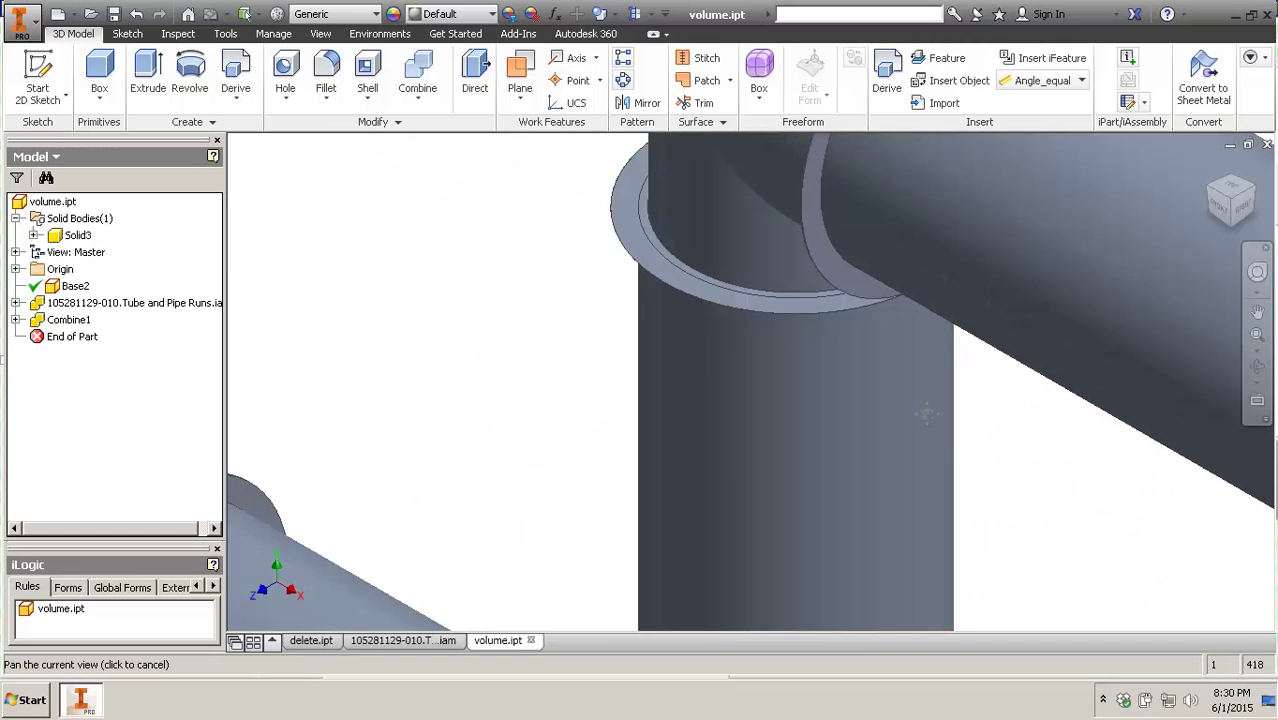
{"action": "scroll", "coordinate": [844, 431], "scroll_direction": "down", "scroll_amount": 8}
{"action": "scroll", "coordinate": [778, 474], "scroll_direction": "up", "scroll_amount": 7}
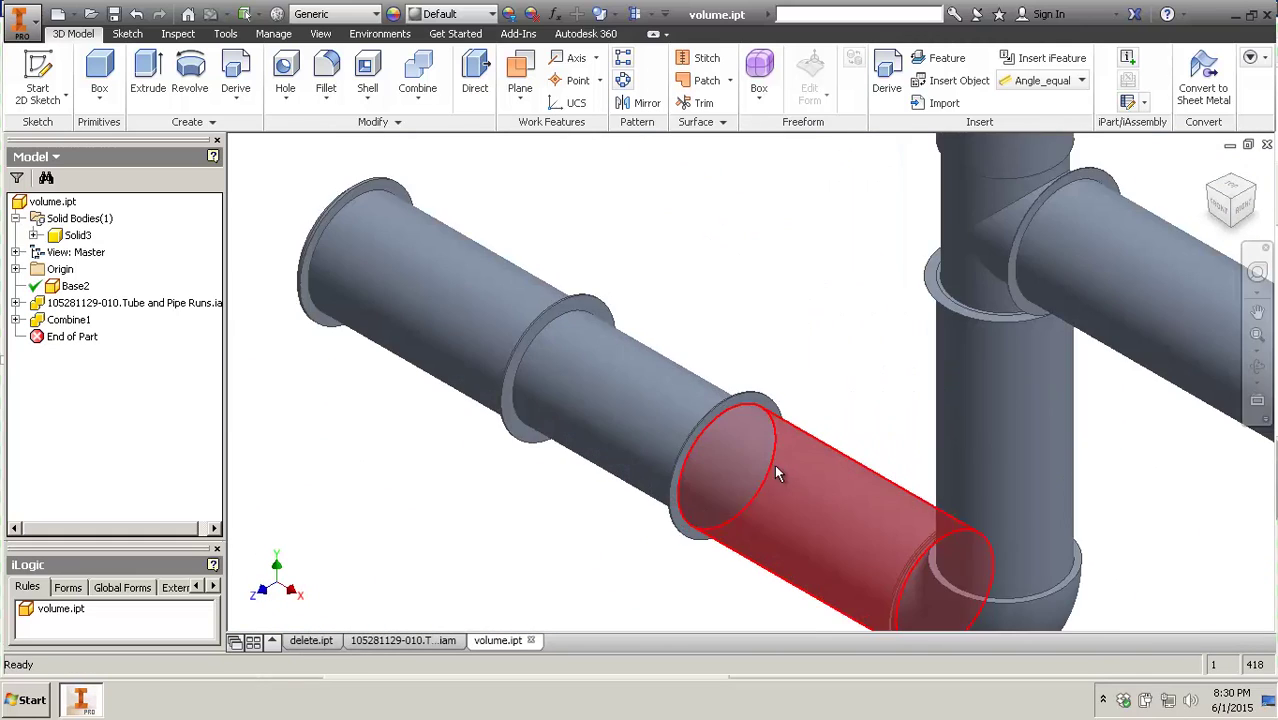
{"action": "scroll", "coordinate": [839, 360], "scroll_direction": "down", "scroll_amount": 5}
{"action": "scroll", "coordinate": [756, 309], "scroll_direction": "up", "scroll_amount": 7}
{"action": "scroll", "coordinate": [716, 417], "scroll_direction": "down", "scroll_amount": 8}
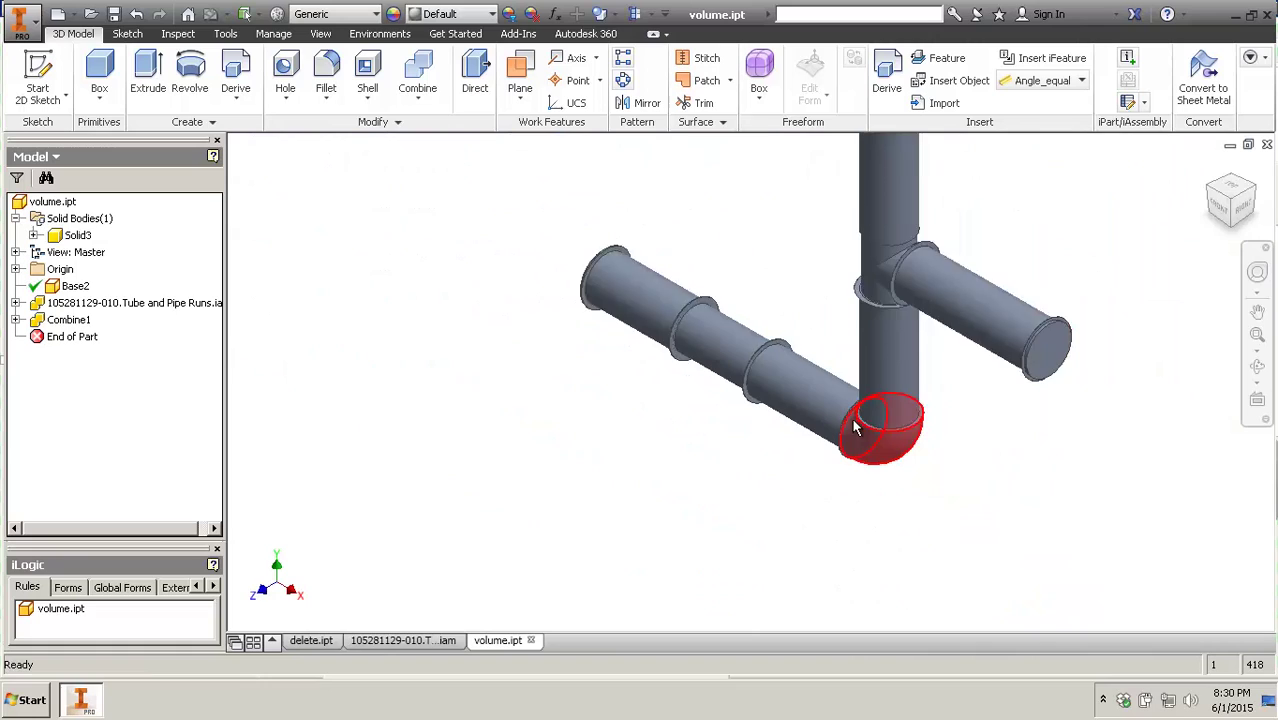
{"action": "scroll", "coordinate": [855, 427], "scroll_direction": "down", "scroll_amount": 3}
- Calculate Solid3's mass, area and volume in its body properties and expand the body's feature list
{"action": "right_click", "coordinate": [84, 236]}
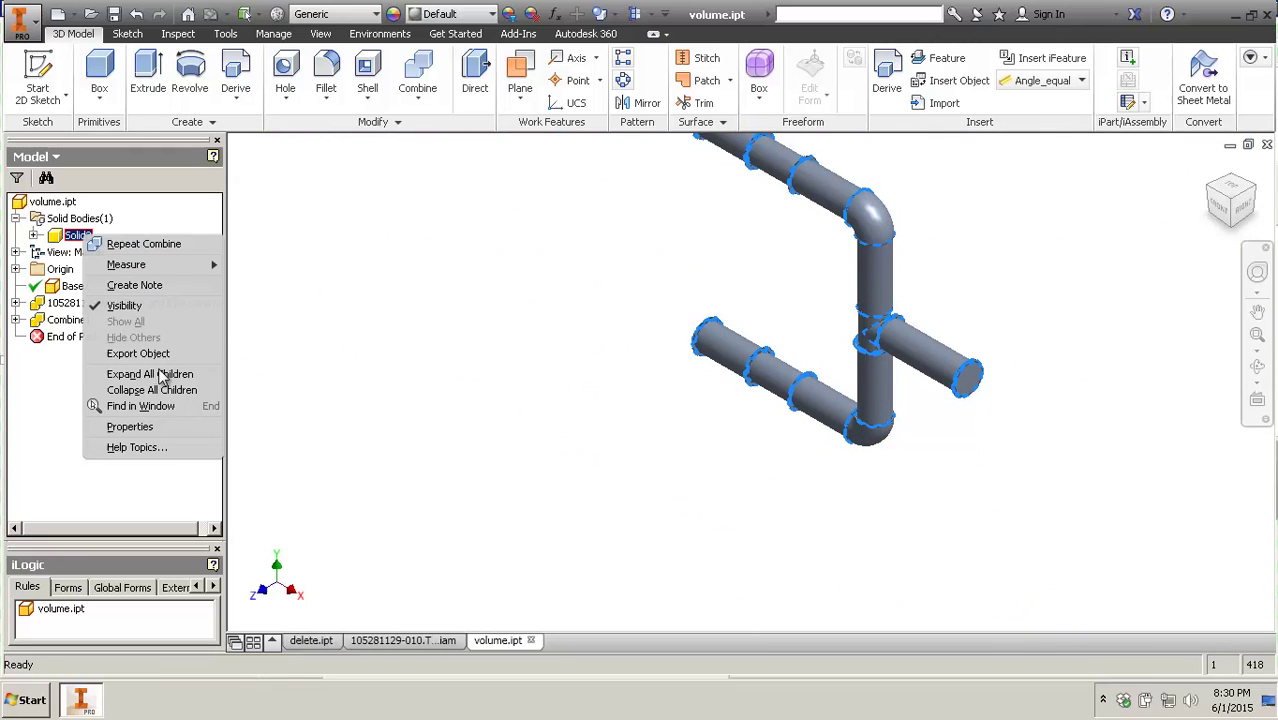
{"action": "left_click", "coordinate": [165, 422]}
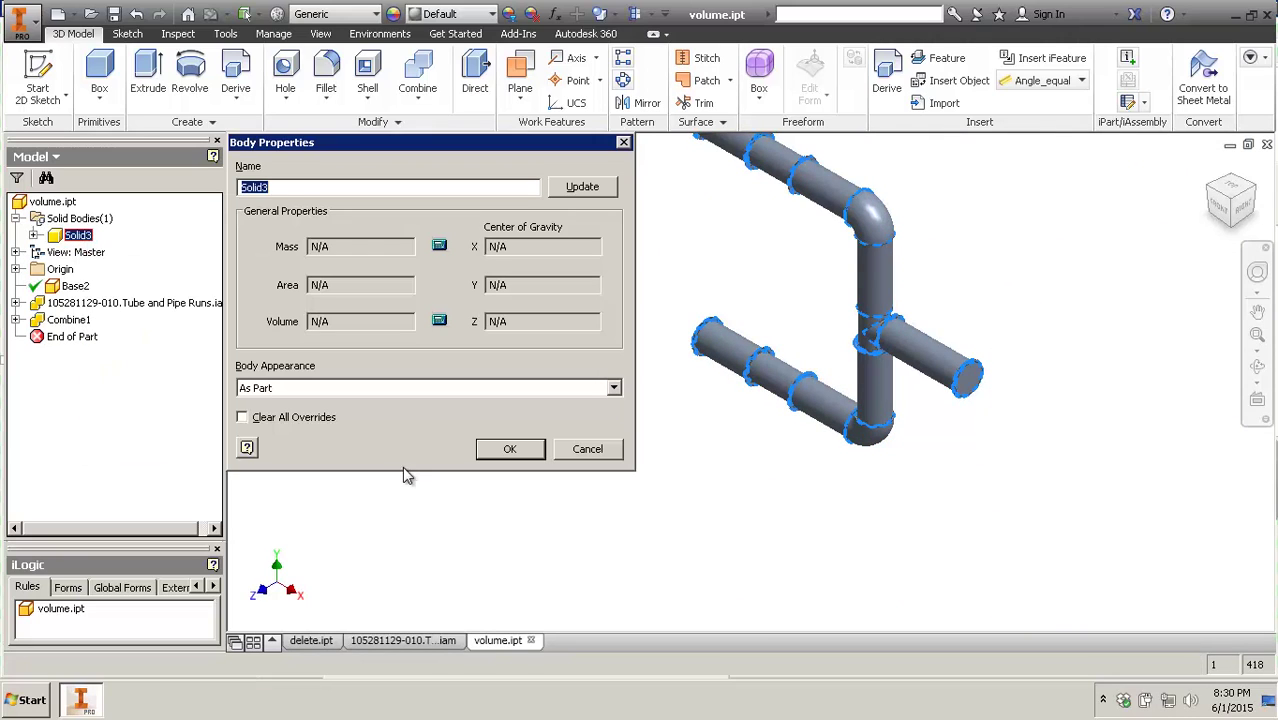
{"action": "left_click", "coordinate": [580, 190]}
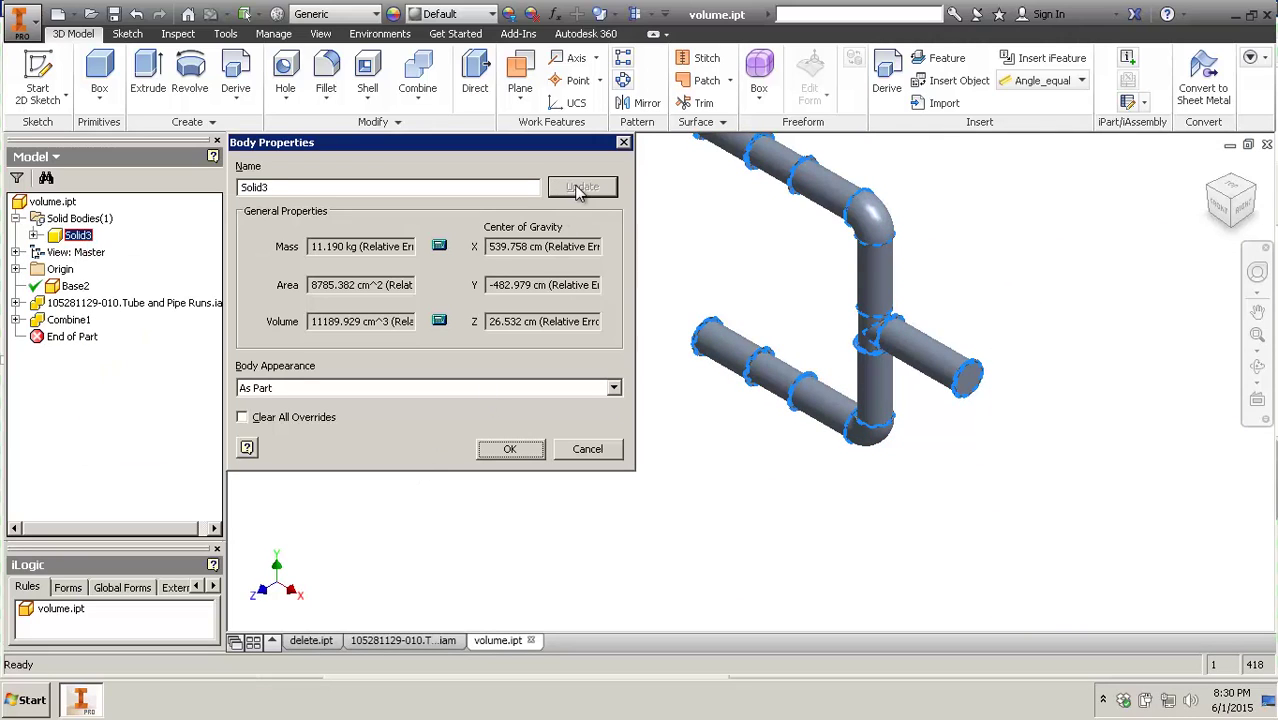
{"action": "double_click", "coordinate": [50, 240]}
- Set Solid3's body appearance to Water Bubbles and check the look on the grey run's elbow
{"action": "left_click", "coordinate": [309, 392]}
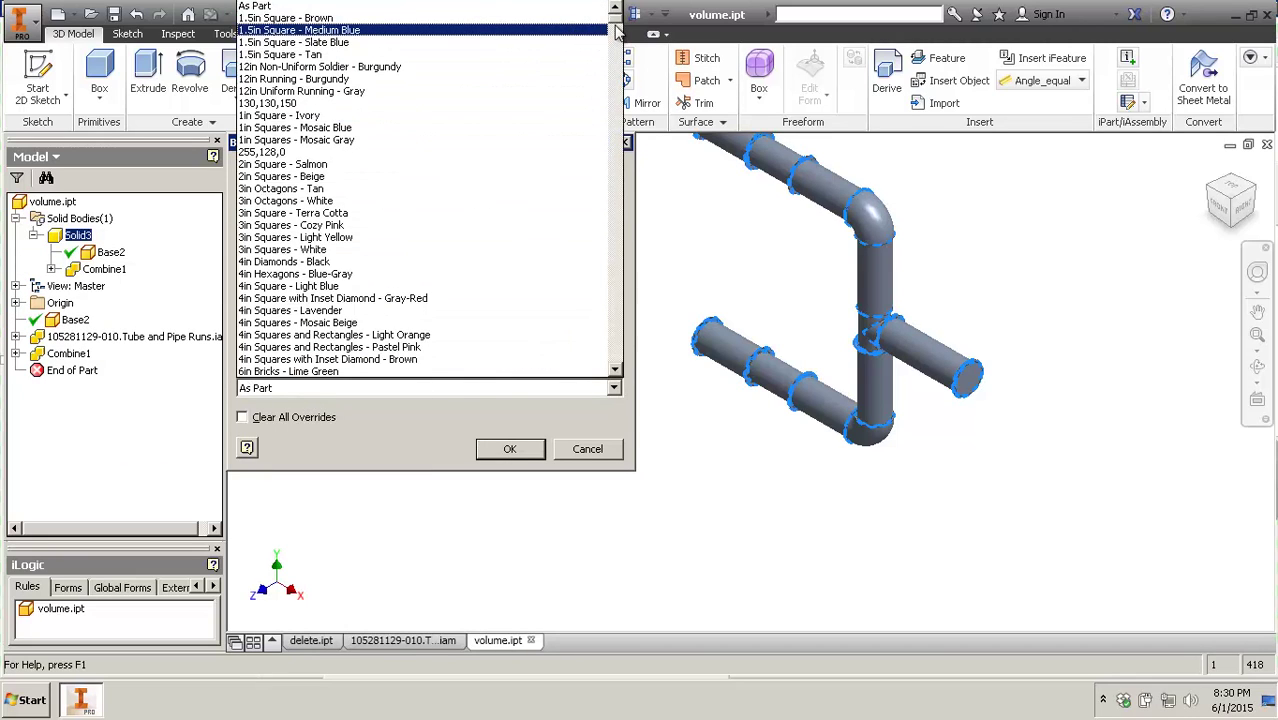
{"action": "left_click_drag", "start_coordinate": [617, 28], "coordinate": [633, 347]}
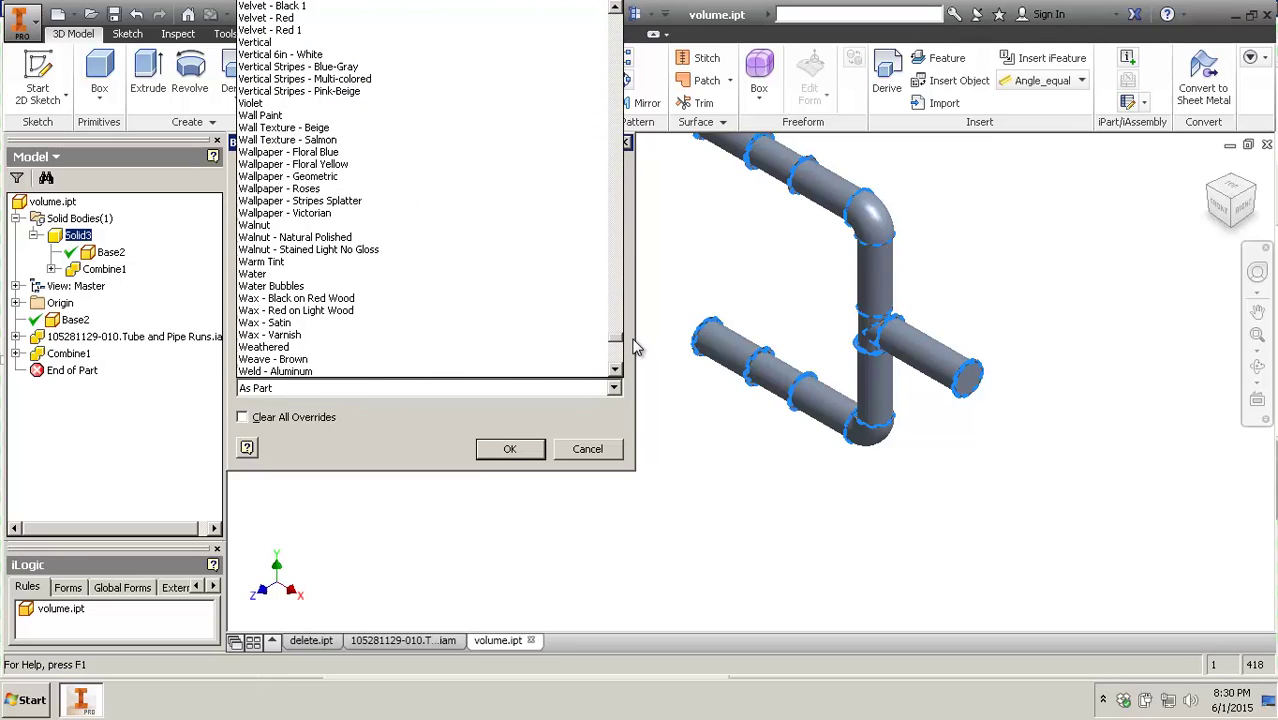
{"action": "left_click", "coordinate": [444, 290]}
{"action": "left_click", "coordinate": [510, 448]}
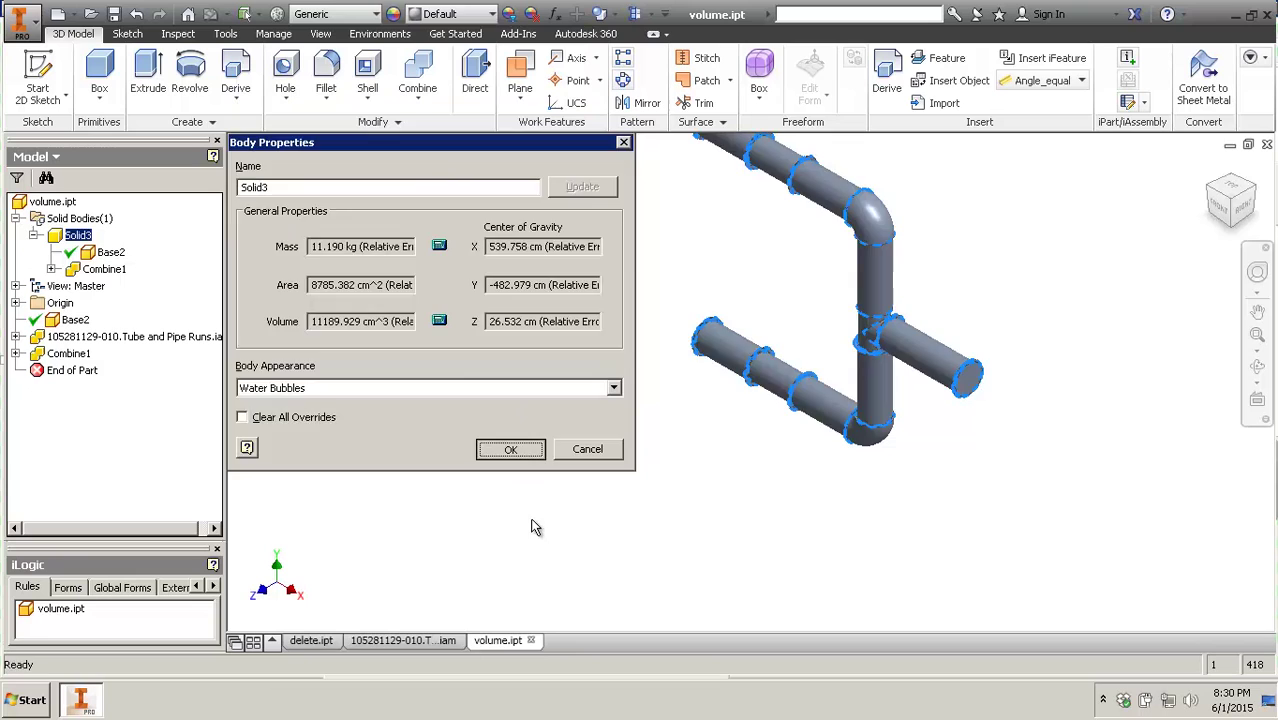
{"action": "scroll", "coordinate": [967, 187], "scroll_direction": "down", "scroll_amount": 5}
{"action": "middle_click_drag", "start_coordinate": [581, 387], "coordinate": [1147, 348]}
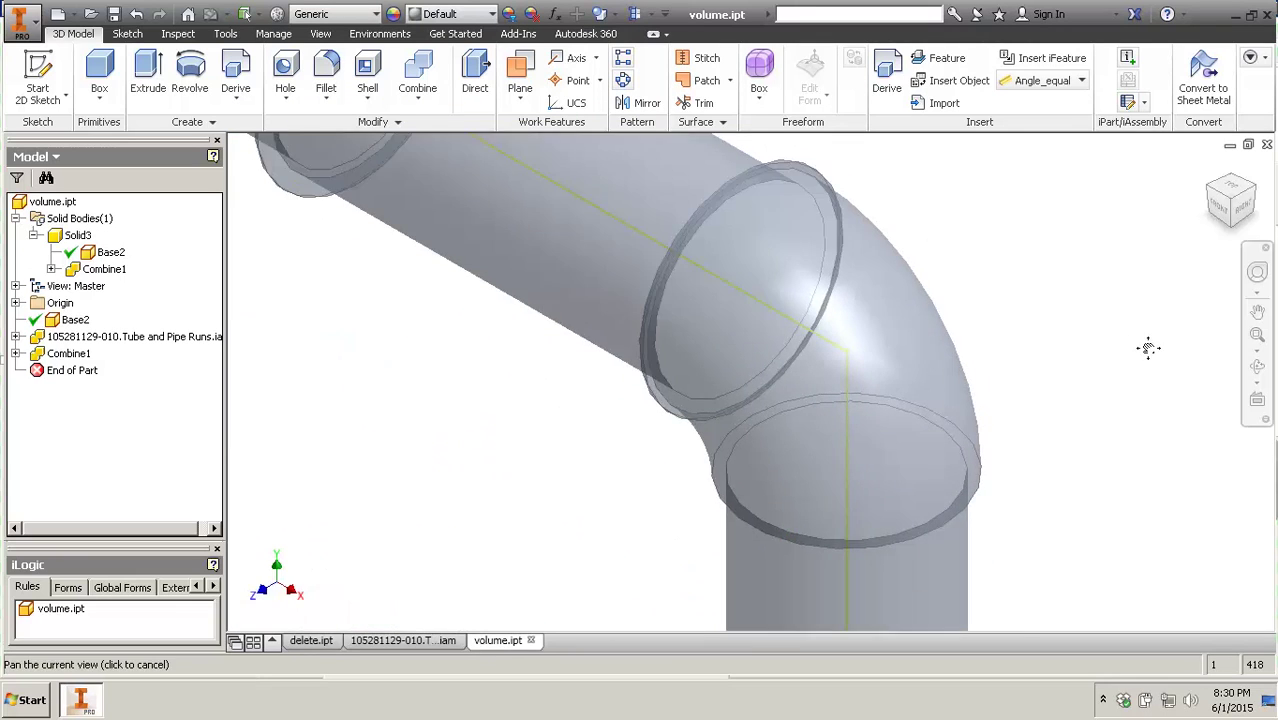
- Calculate the whole part's mass, area and volume in the physical properties of volume.ipt
{"action": "scroll", "coordinate": [1026, 250], "scroll_direction": "down", "scroll_amount": 3}
{"action": "scroll", "coordinate": [845, 282], "scroll_direction": "down", "scroll_amount": 12}
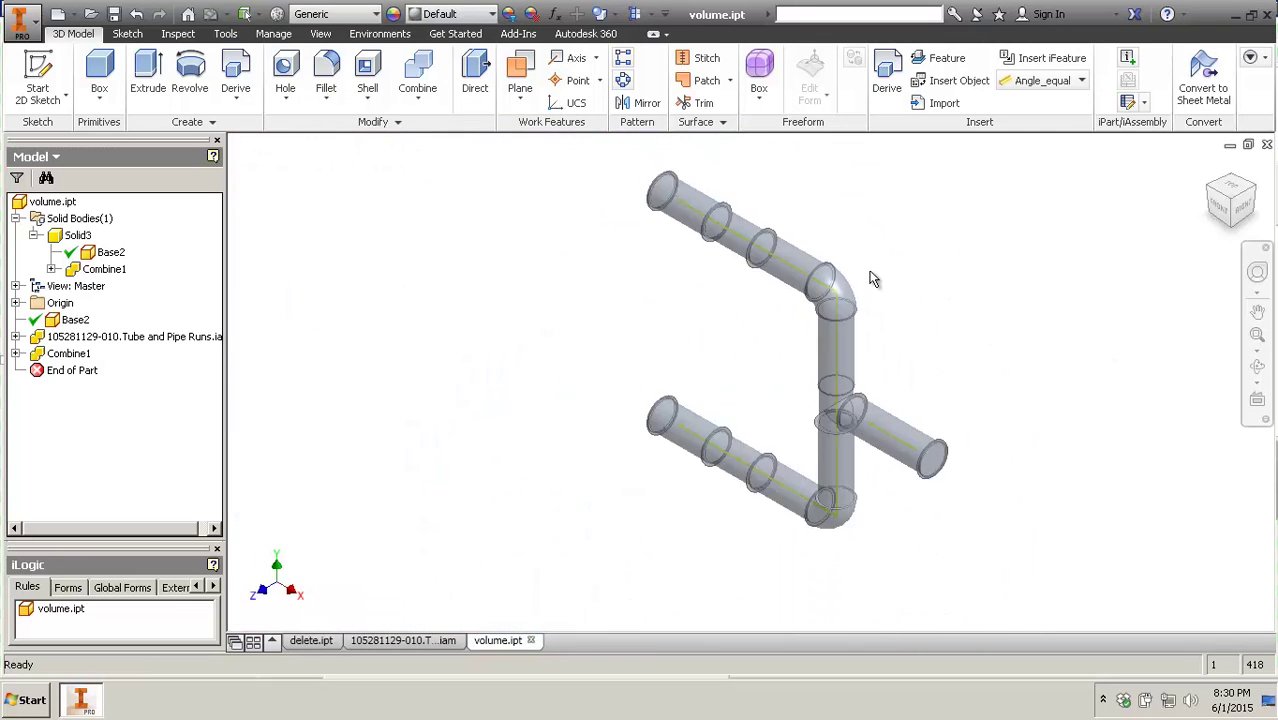
{"action": "right_click", "coordinate": [52, 201]}
{"action": "left_click", "coordinate": [100, 375]}
{"action": "left_click", "coordinate": [726, 78]}
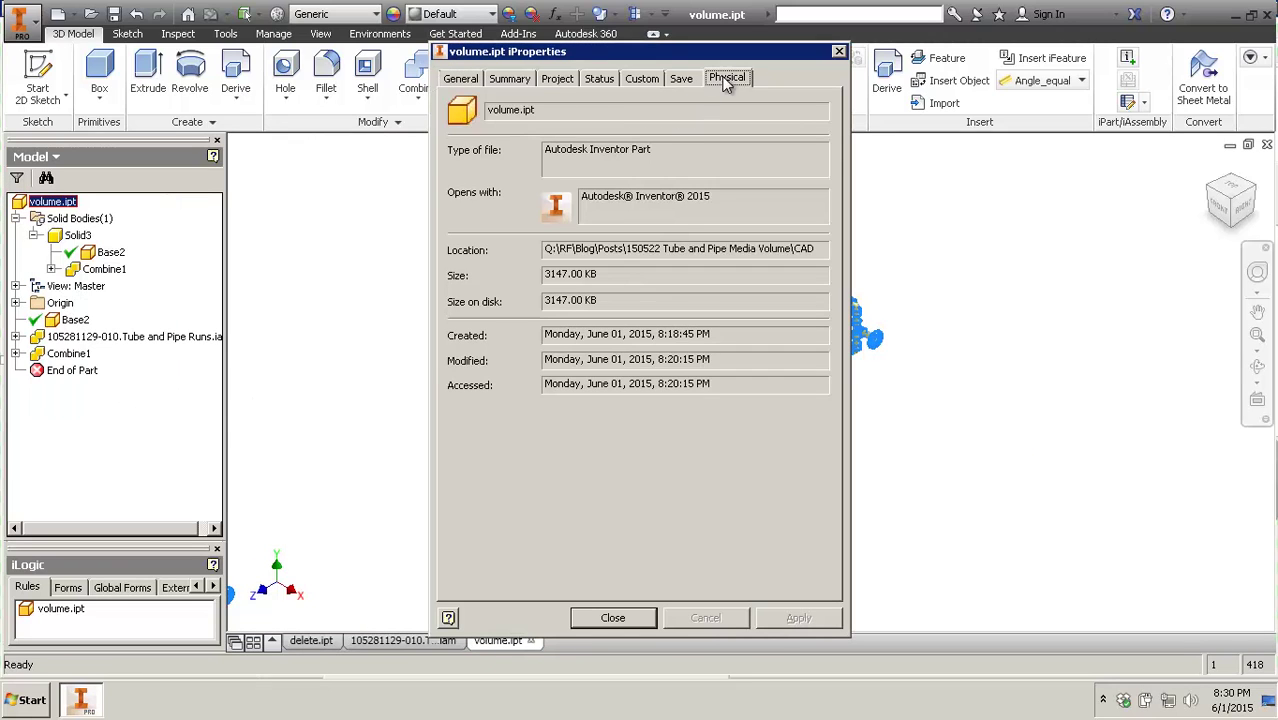
{"action": "left_click", "coordinate": [781, 124]}
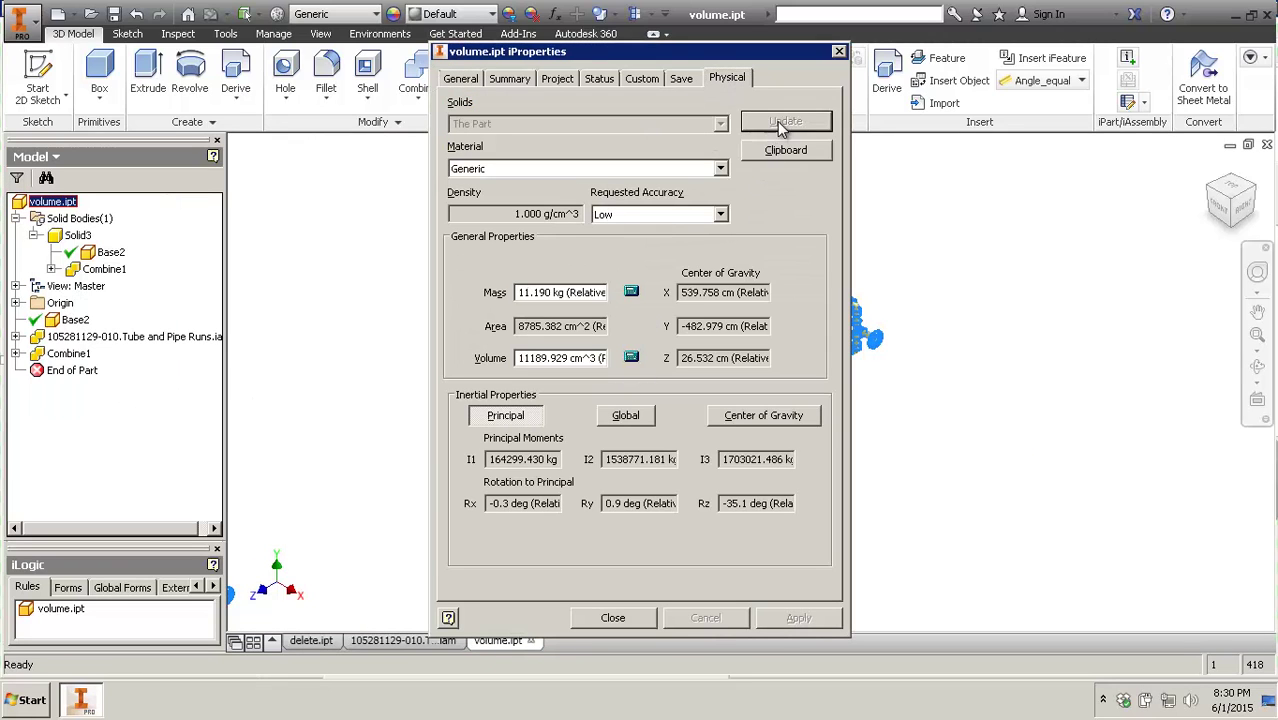
- Set the part's material to Water in the physical properties and apply it
{"action": "left_click", "coordinate": [700, 170]}
{"action": "key", "text": "w"}
{"action": "key", "text": "Return"}
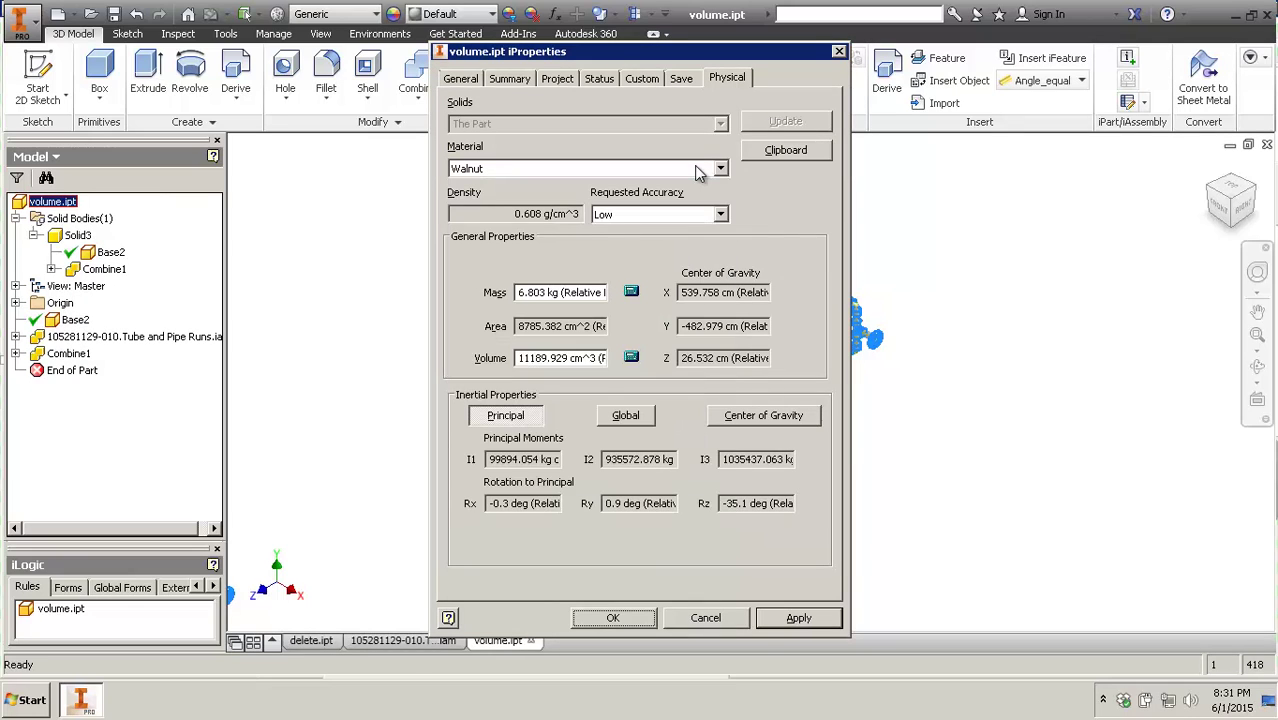
{"action": "left_click", "coordinate": [700, 170]}
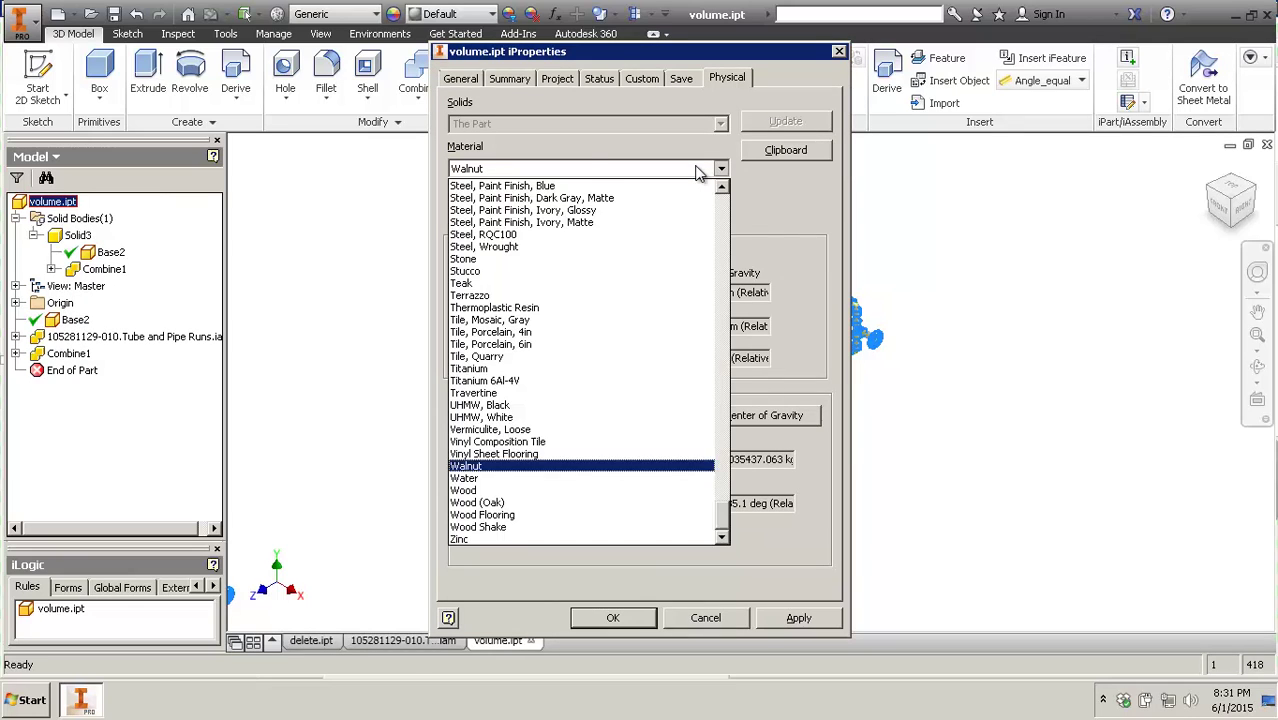
{"action": "left_click", "coordinate": [628, 478]}
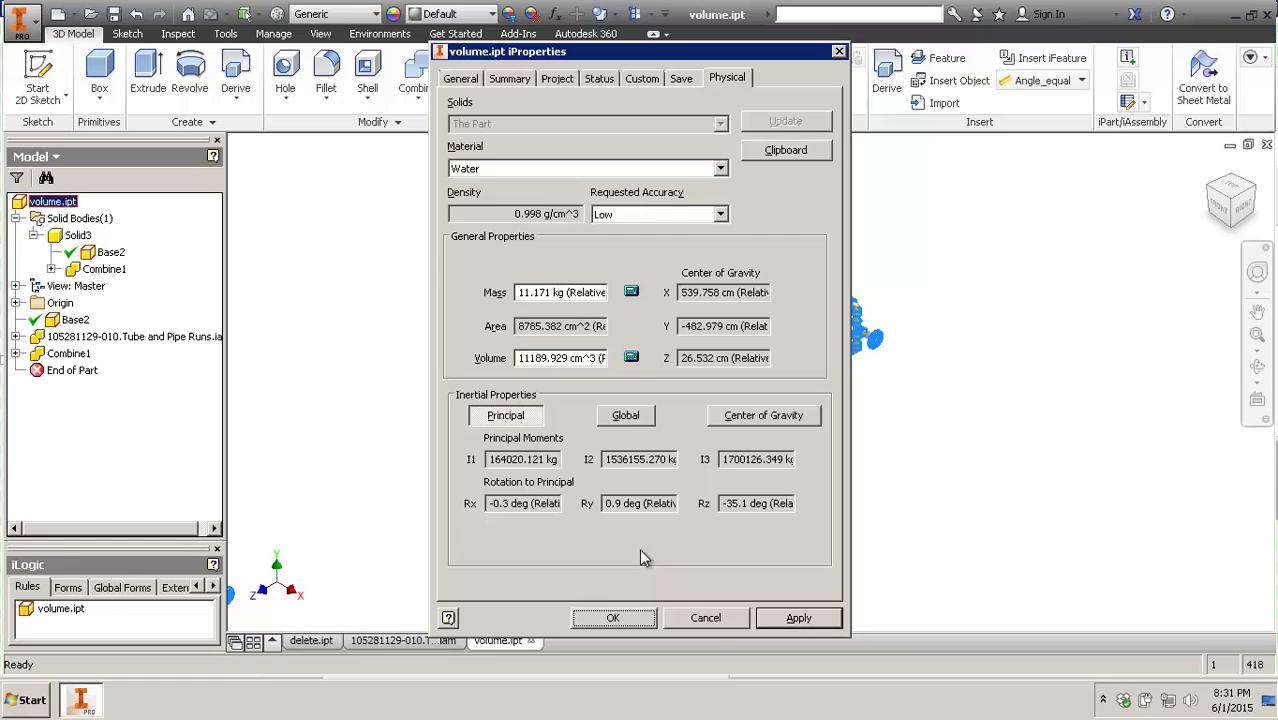
{"action": "left_click", "coordinate": [784, 620]}
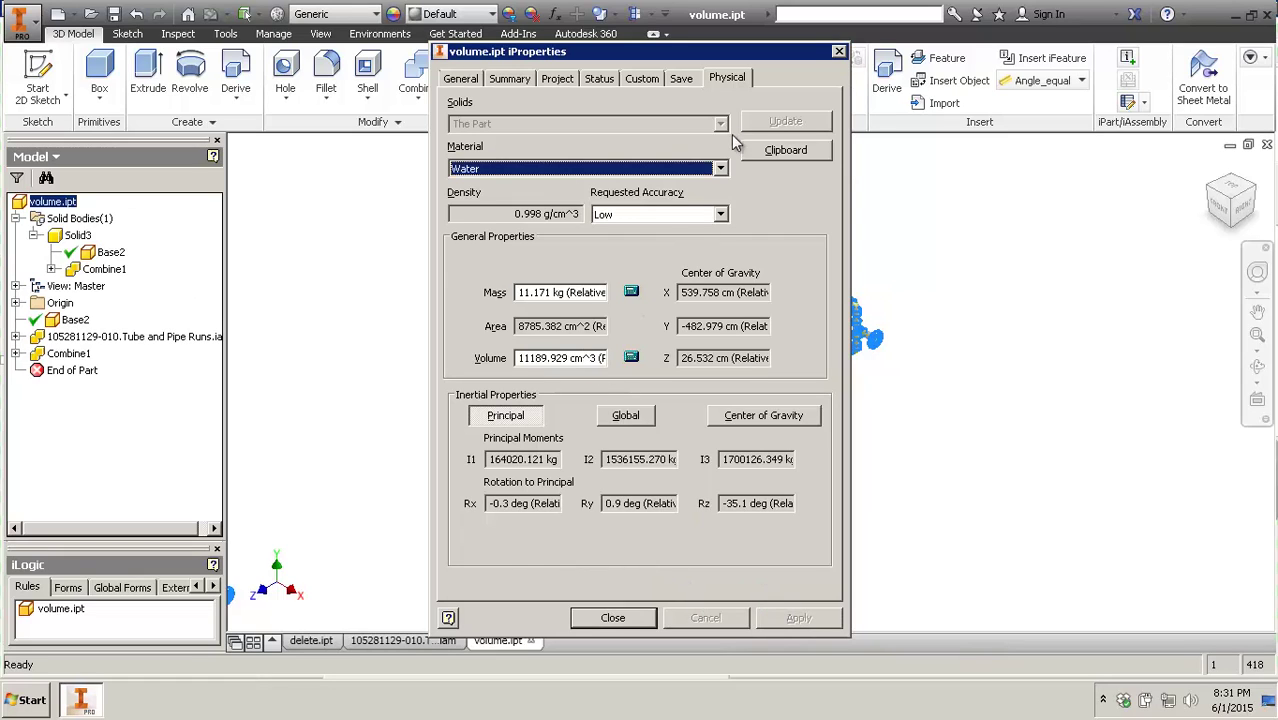
- Read the Water part's volume in its physical properties and close the iProperties
{"action": "left_click_drag", "start_coordinate": [519, 360], "coordinate": [422, 347]}
{"action": "left_click", "coordinate": [550, 360]}
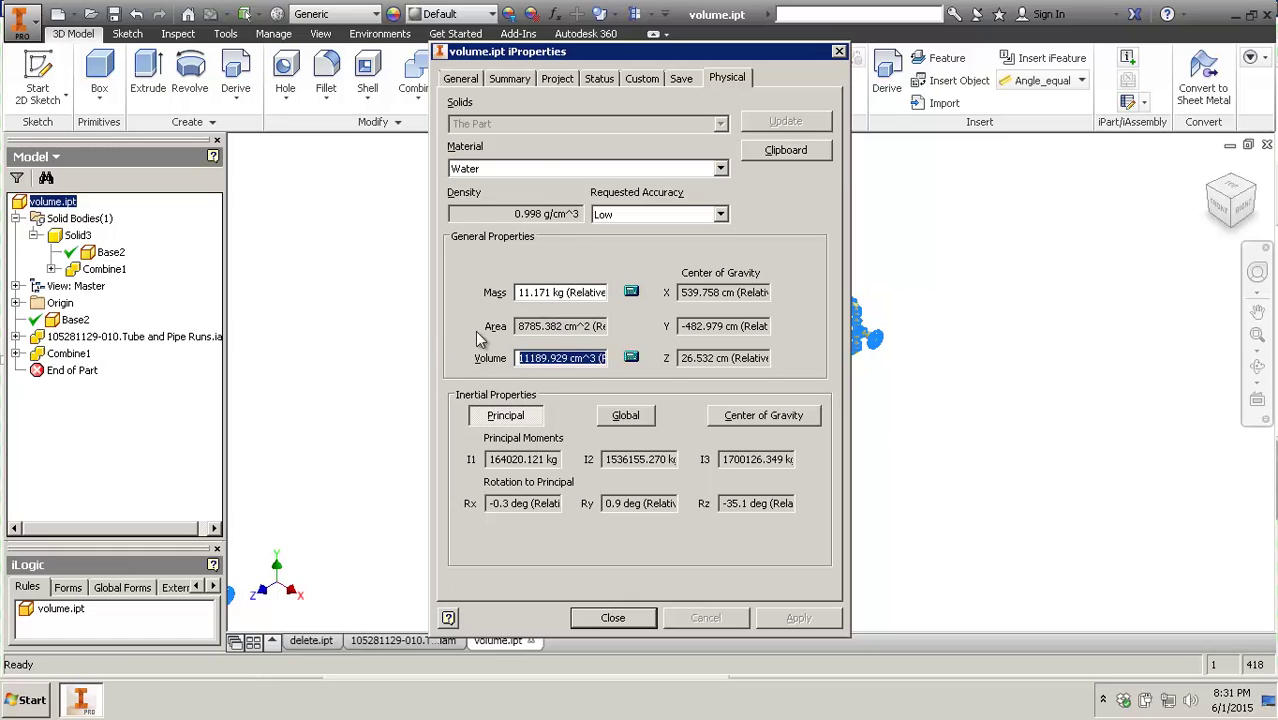
{"action": "left_click", "coordinate": [613, 617]}
- Check Solid3's mass, volume and body appearance in its body properties and leave them as they are
{"action": "left_click", "coordinate": [76, 235]}
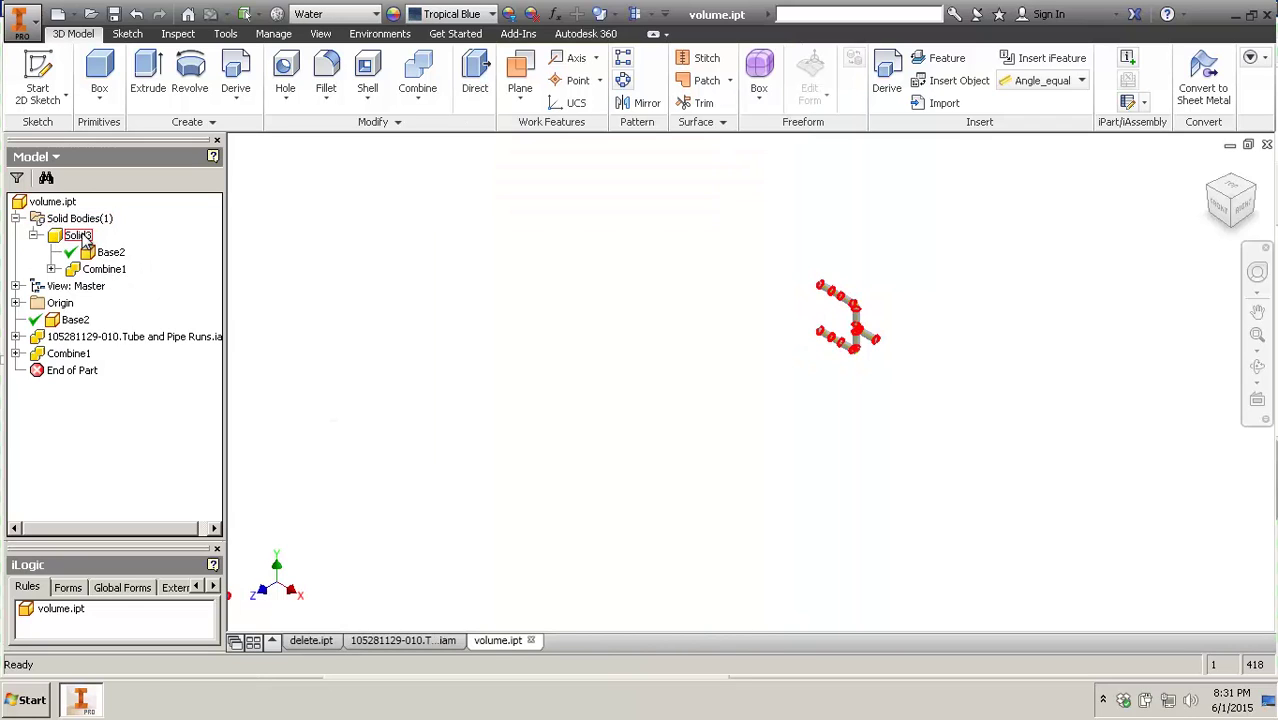
{"action": "right_click", "coordinate": [78, 236]}
{"action": "left_click", "coordinate": [127, 423]}
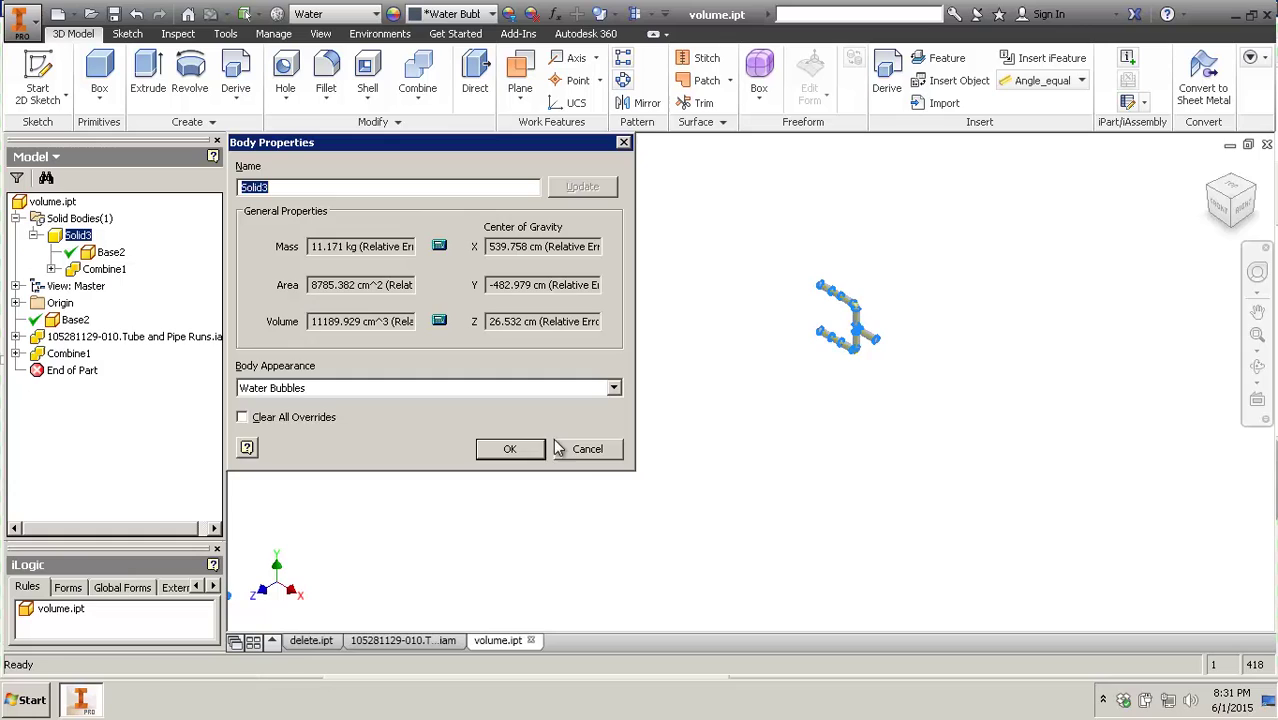
{"action": "left_click", "coordinate": [589, 451]}
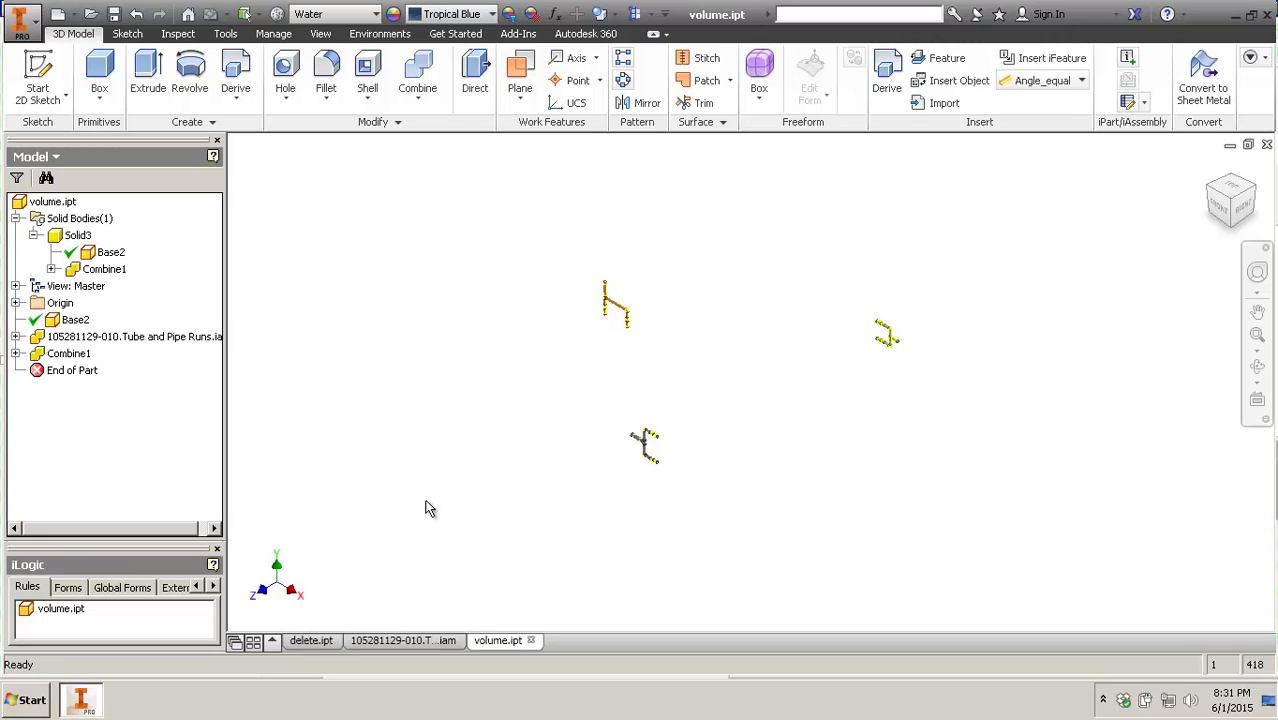
- Collapse the model tree and review the commands for suppressing or breaking the derived Tube and Pipe Runs assembly's link
{"action": "scroll", "coordinate": [650, 328], "scroll_direction": "up", "scroll_amount": 3}
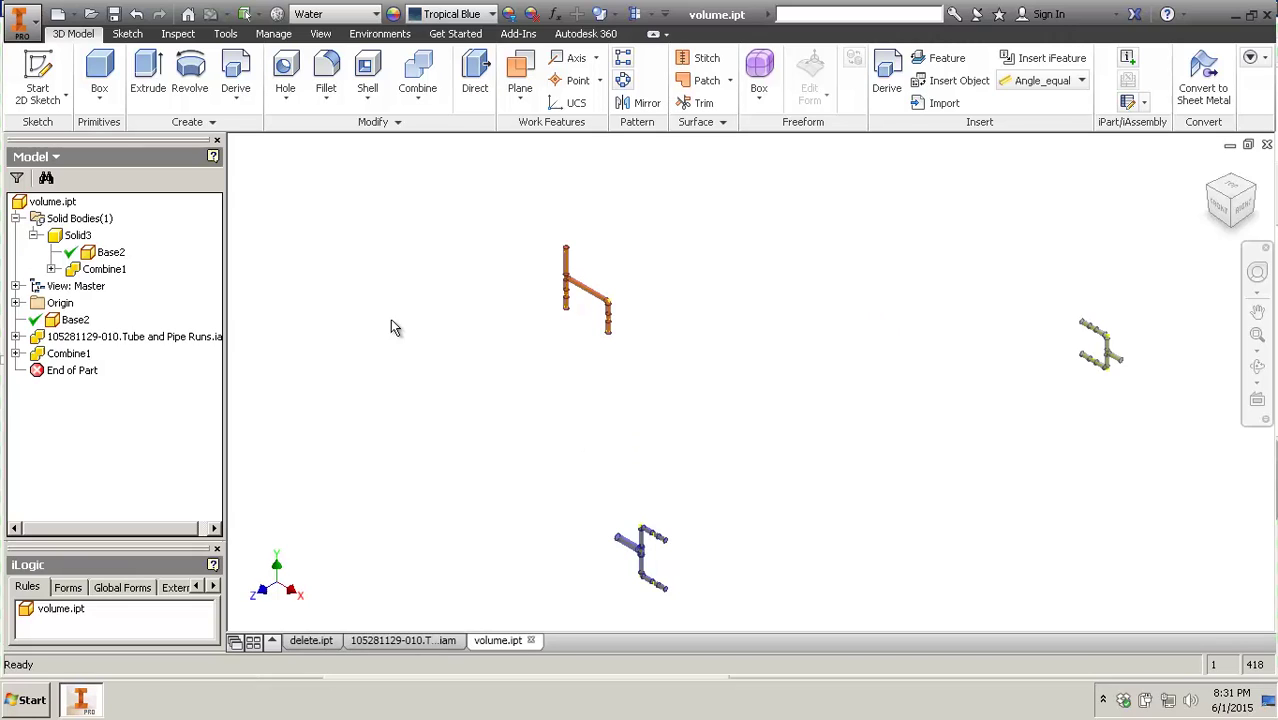
{"action": "right_click", "coordinate": [197, 322]}
{"action": "left_click", "coordinate": [205, 325]}
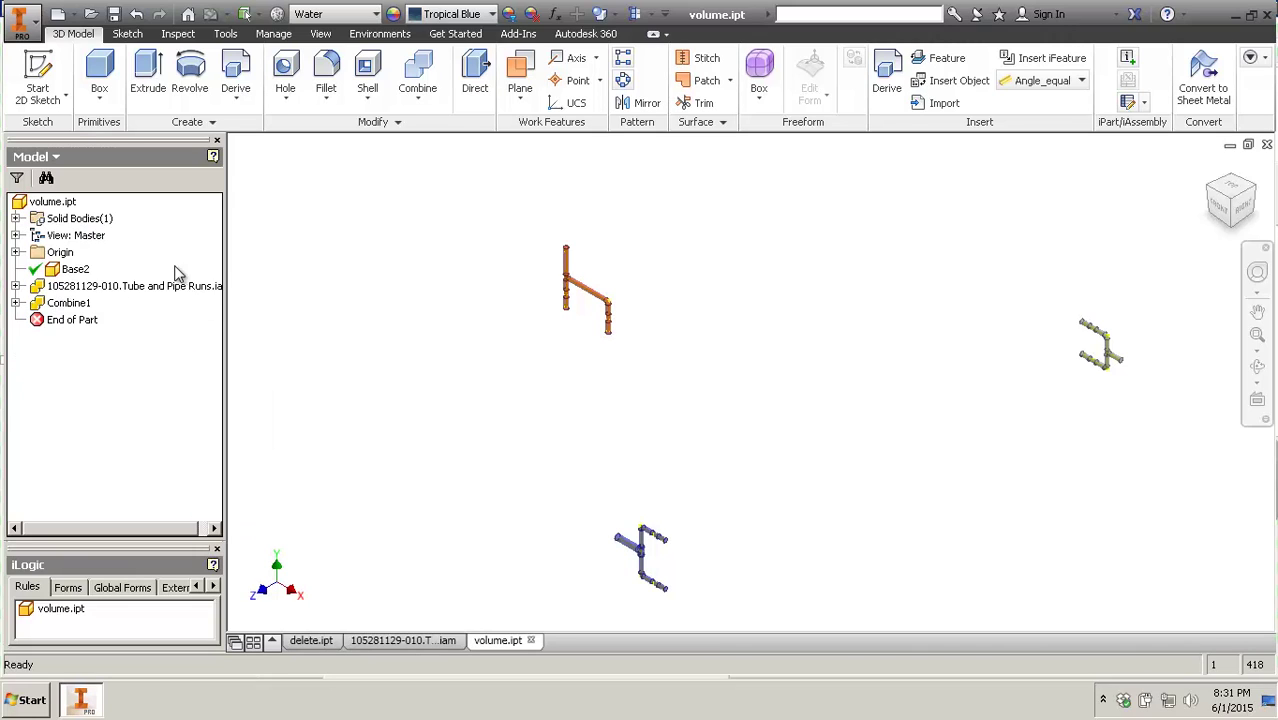
{"action": "right_click", "coordinate": [55, 284]}
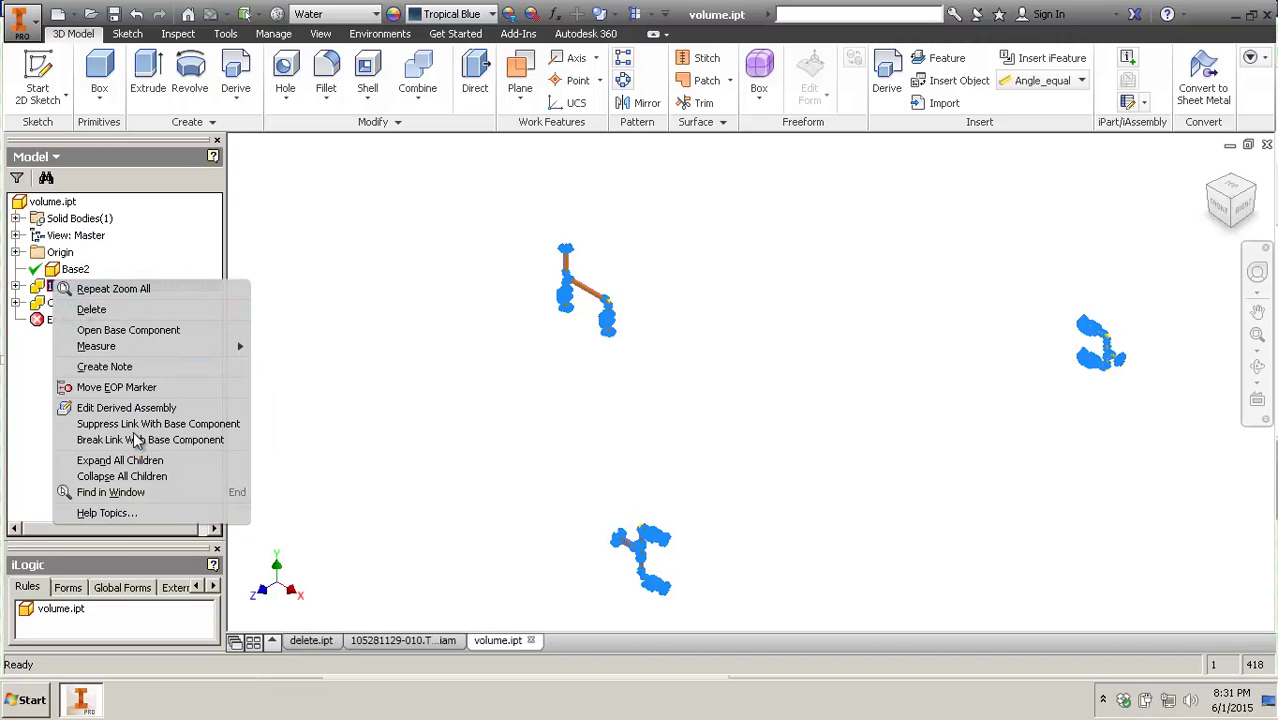
{"action": "left_click", "coordinate": [604, 393]}
{"action": "left_click", "coordinate": [106, 376]}
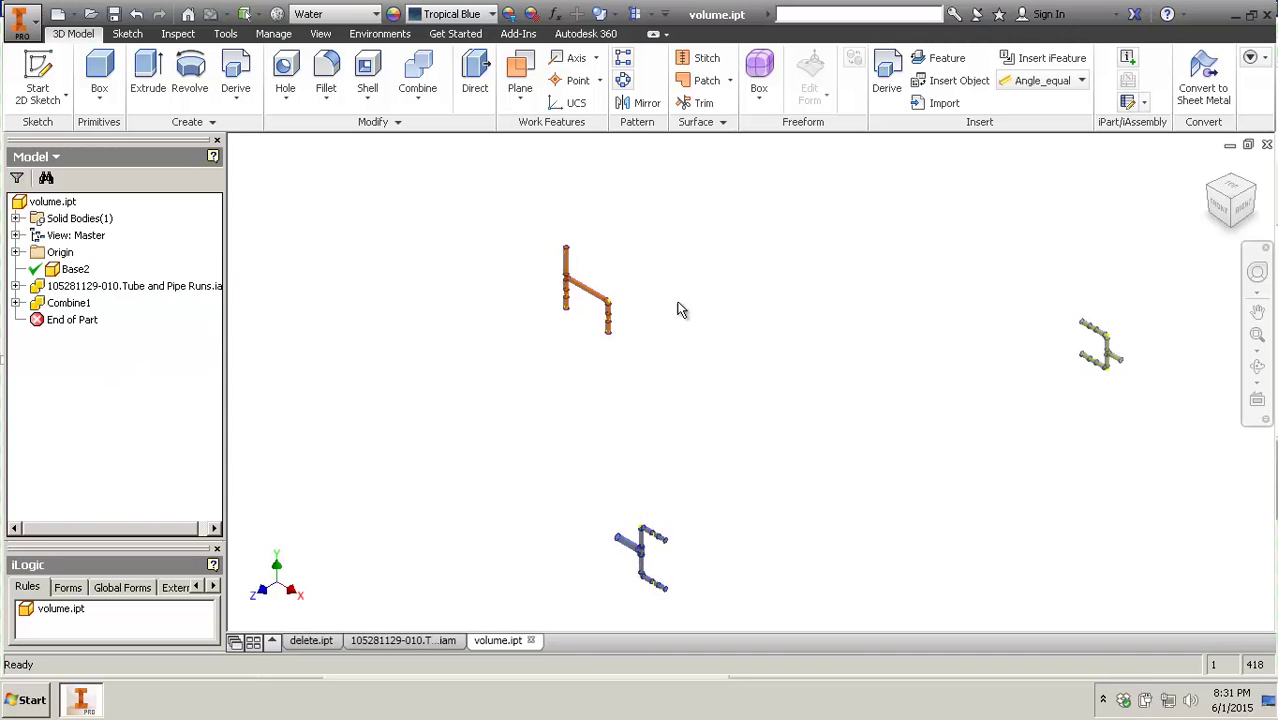
- Inspect the full media solid of the red run, followed by that of the grey run with its branch
{"action": "scroll", "coordinate": [630, 272], "scroll_direction": "down", "scroll_amount": 5}
{"action": "middle_click_drag", "start_coordinate": [668, 364], "coordinate": [819, 422]}
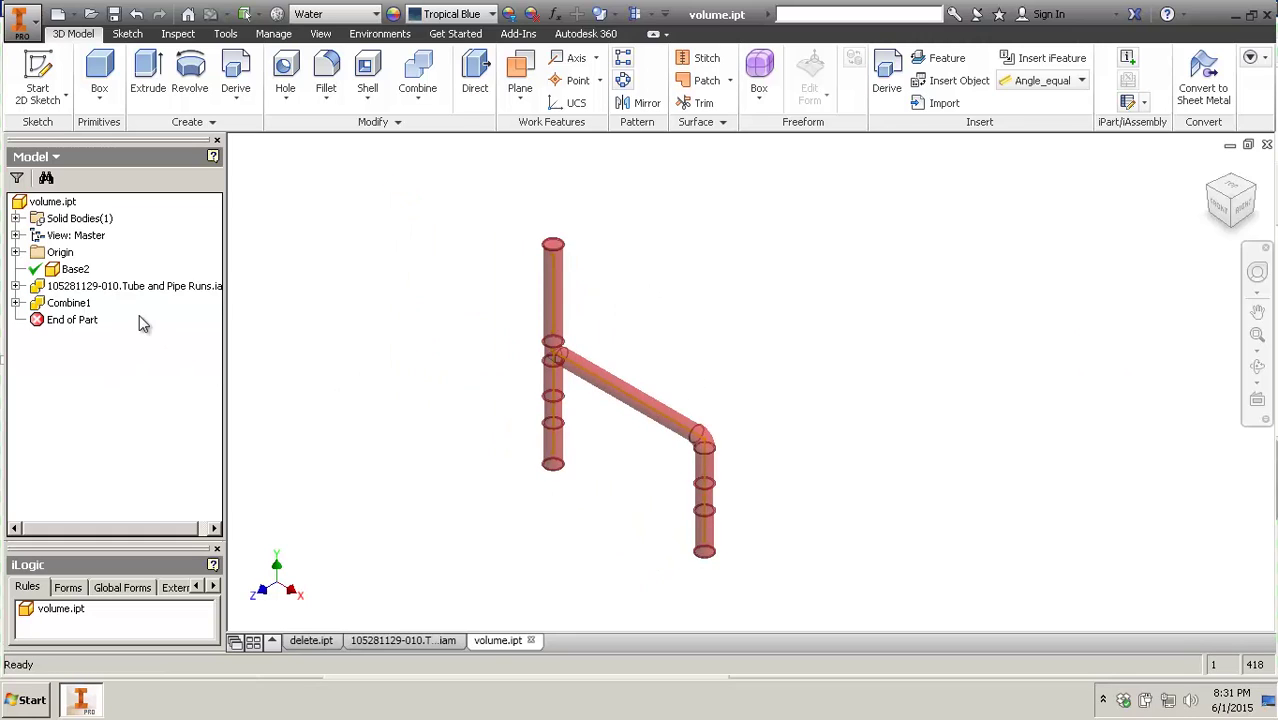
{"action": "left_click", "coordinate": [608, 240]}
{"action": "scroll", "coordinate": [608, 240], "scroll_direction": "up", "scroll_amount": 3}
{"action": "scroll", "coordinate": [592, 284], "scroll_direction": "down", "scroll_amount": 4}
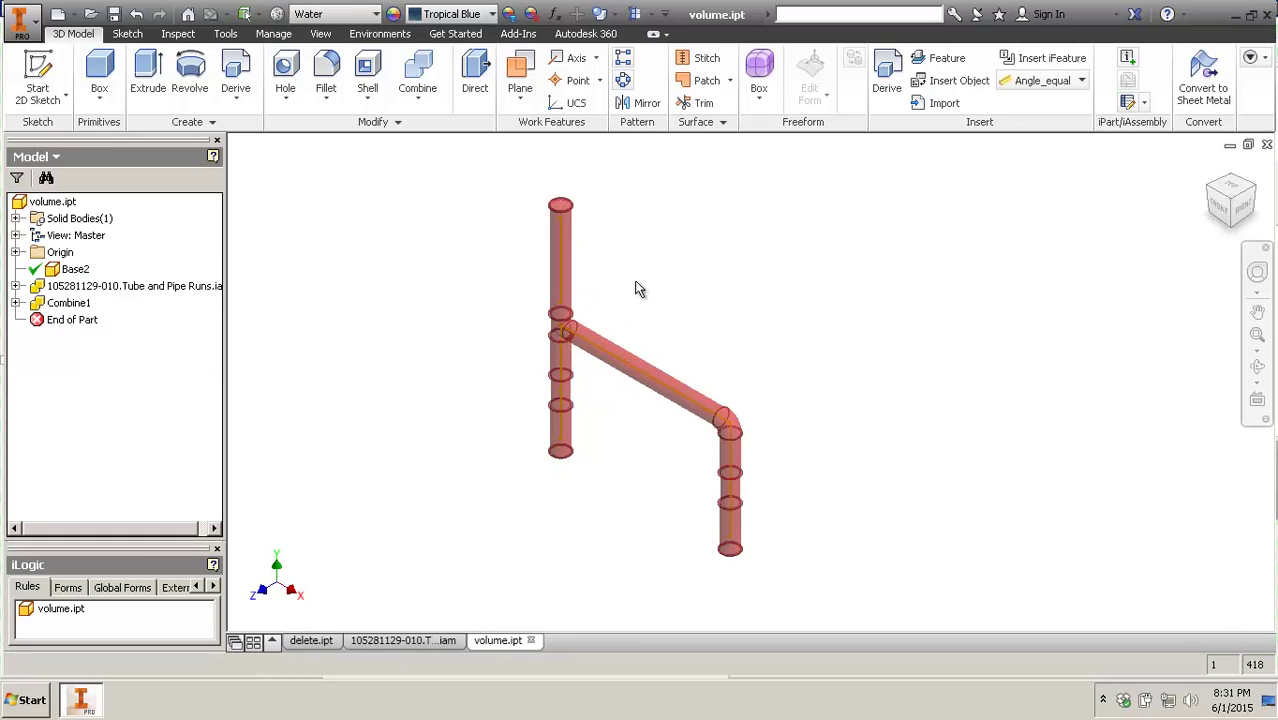
{"action": "scroll", "coordinate": [636, 285], "scroll_direction": "down", "scroll_amount": 5}
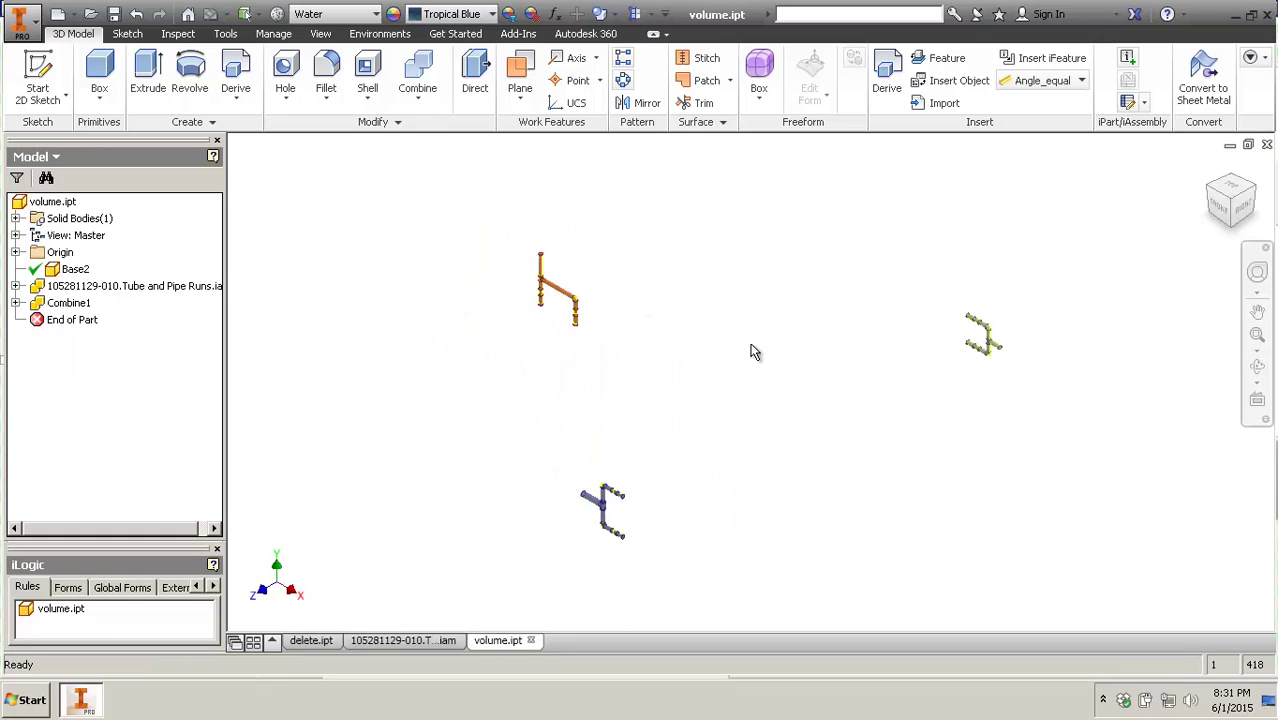
{"action": "scroll", "coordinate": [751, 347], "scroll_direction": "down", "scroll_amount": 3}
{"action": "scroll", "coordinate": [905, 338], "scroll_direction": "up", "scroll_amount": 6}
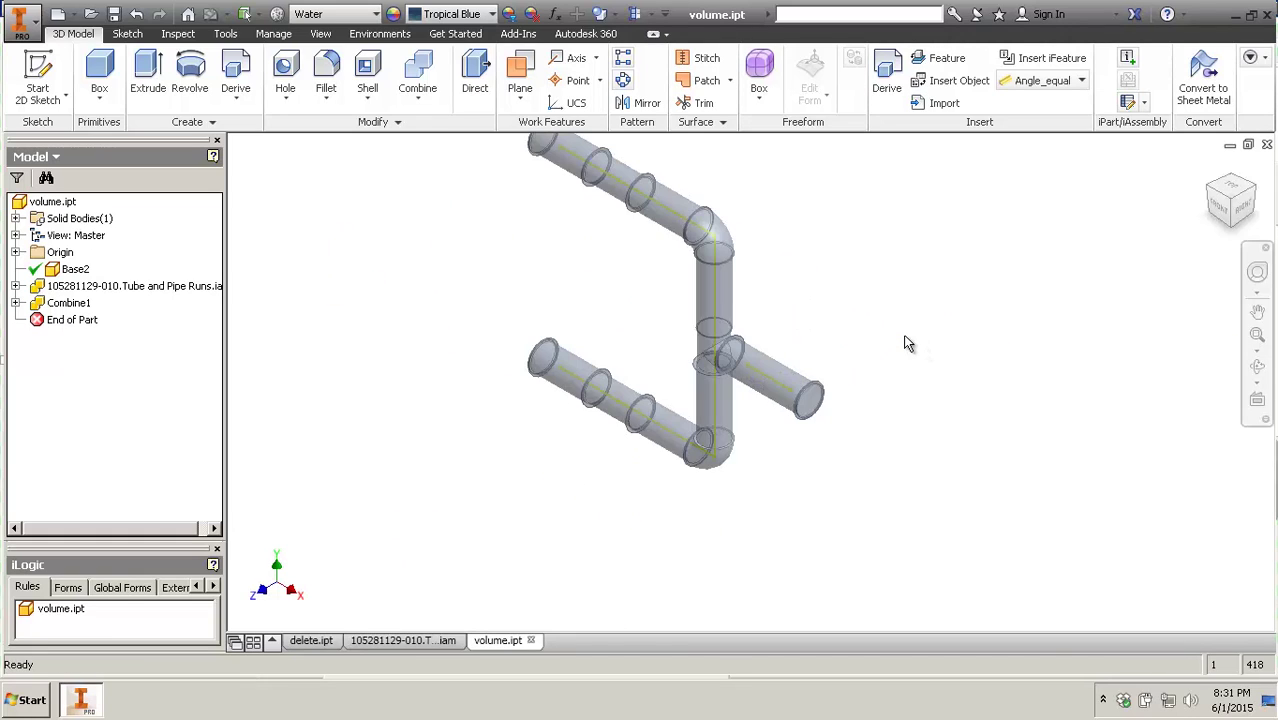
{"action": "middle_click_drag", "start_coordinate": [825, 291], "coordinate": [912, 385]}
{"action": "scroll", "coordinate": [990, 330], "scroll_direction": "down", "scroll_amount": 5}
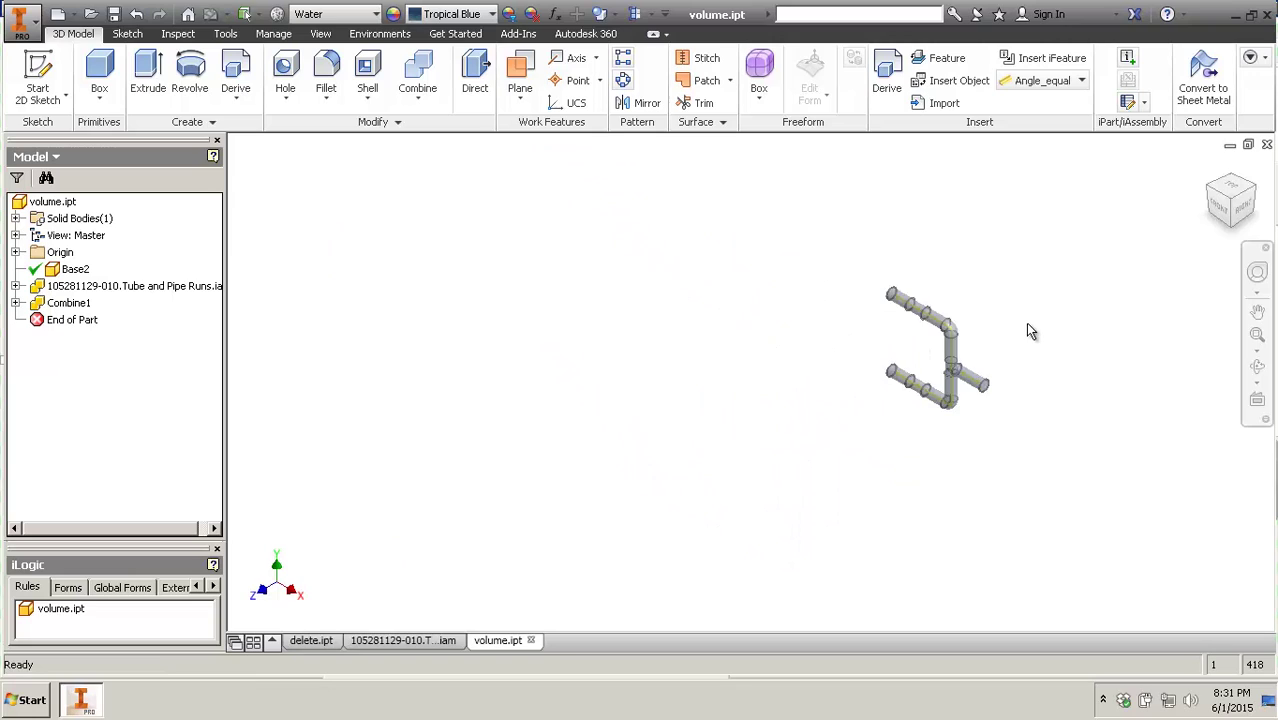
{"action": "scroll", "coordinate": [1025, 322], "scroll_direction": "down", "scroll_amount": 2}
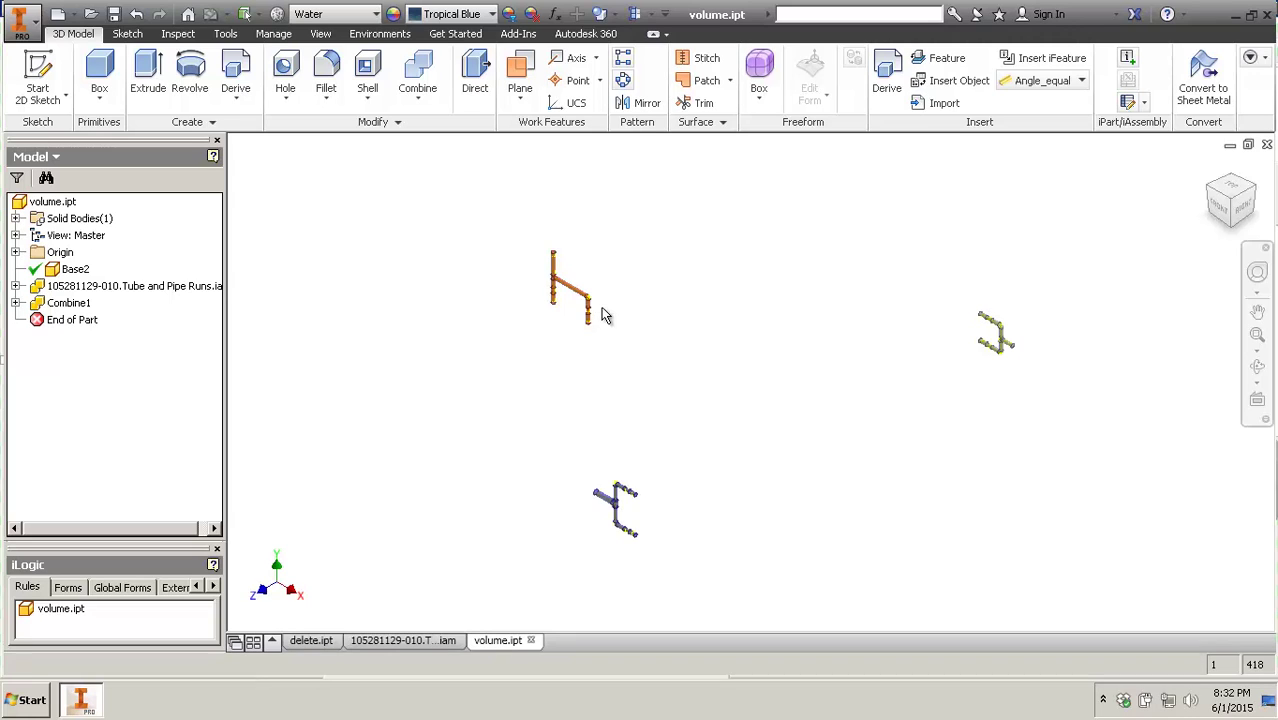
- Compare the red run's media solid with the overall layout of all three pipe runs
{"action": "scroll", "coordinate": [601, 309], "scroll_direction": "up", "scroll_amount": 7}
{"action": "middle_click_drag", "start_coordinate": [646, 350], "coordinate": [652, 357]}
{"action": "scroll", "coordinate": [660, 370], "scroll_direction": "down", "scroll_amount": 8}
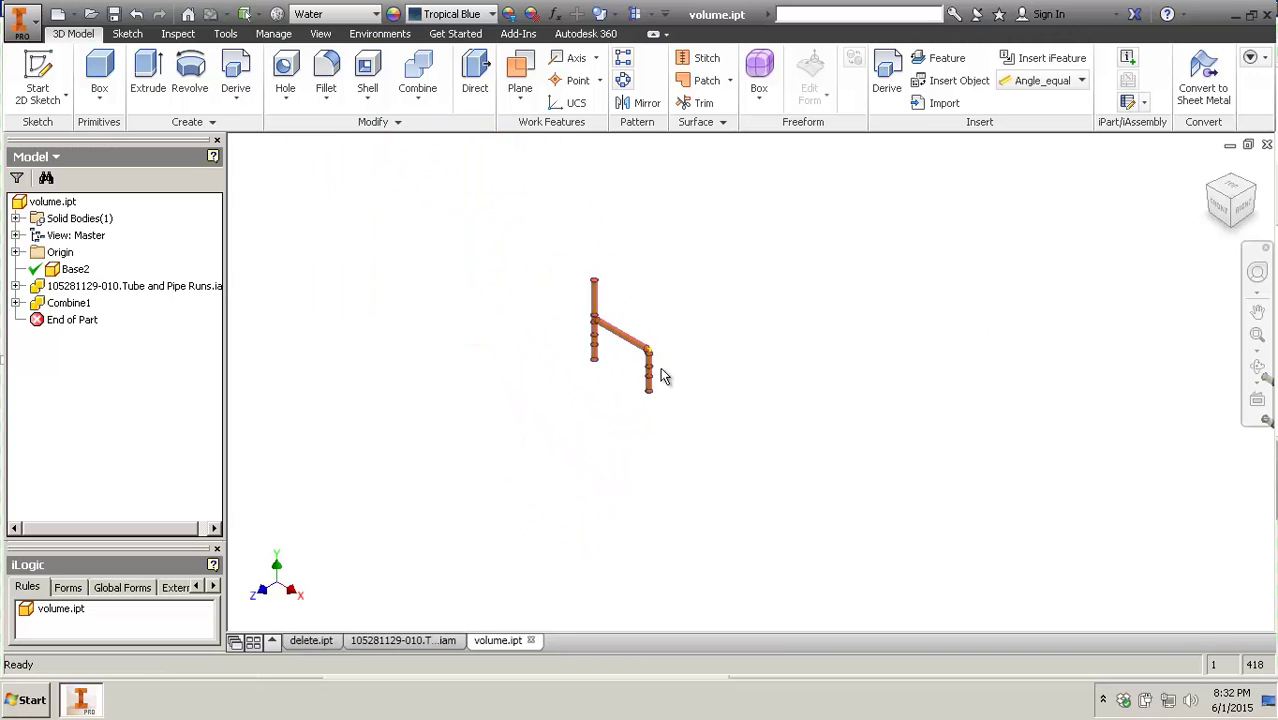
{"action": "middle_click_drag", "start_coordinate": [856, 443], "coordinate": [647, 300]}
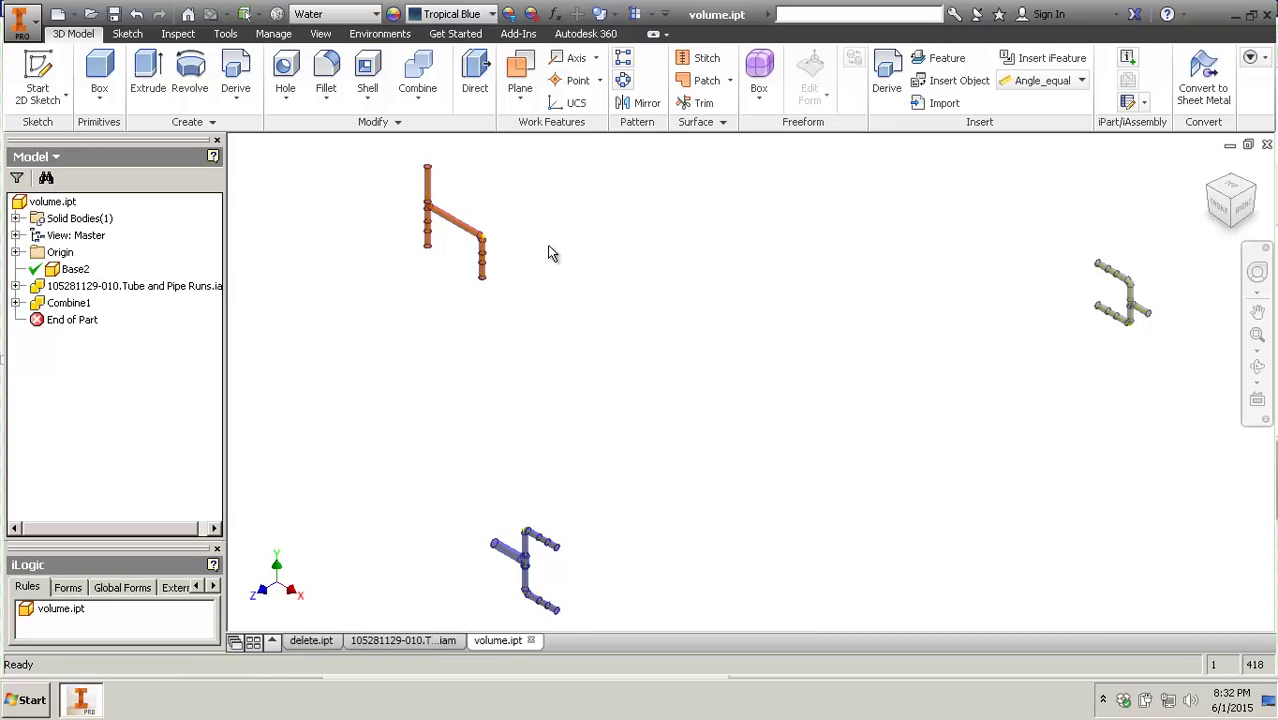
{"action": "scroll", "coordinate": [445, 200], "scroll_direction": "up", "scroll_amount": 5}
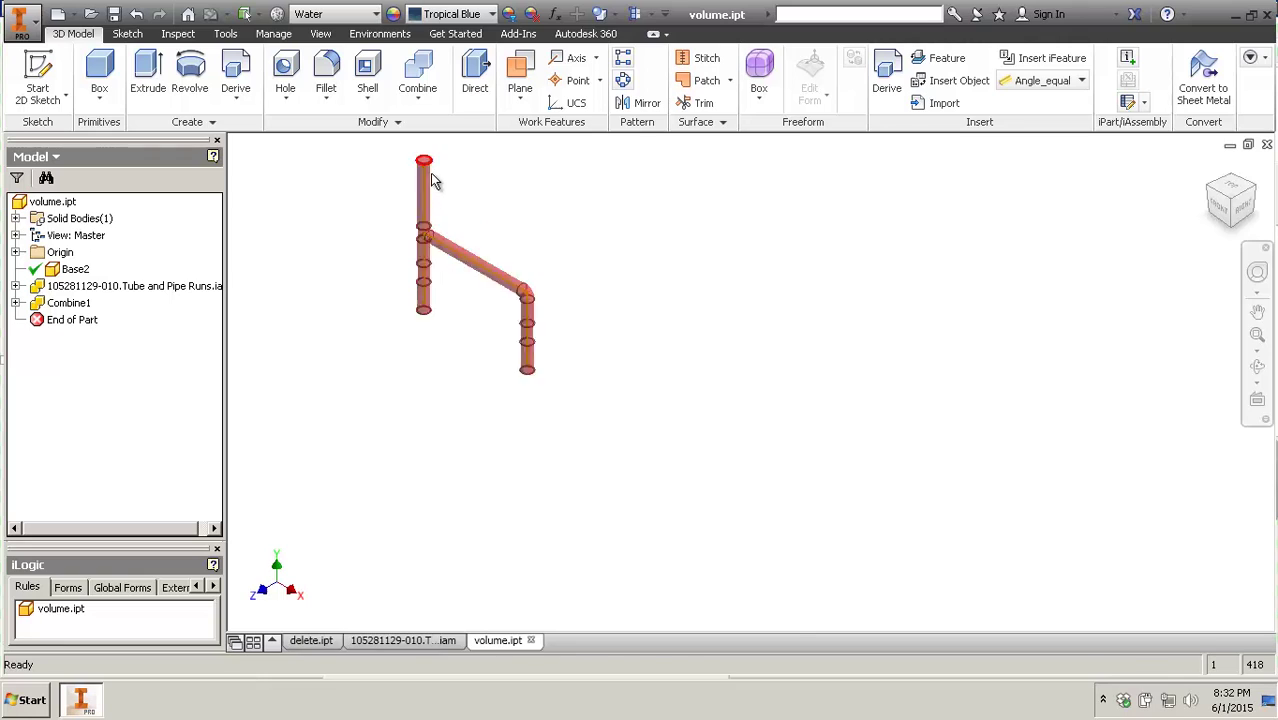
{"action": "scroll", "coordinate": [556, 354], "scroll_direction": "down", "scroll_amount": 3}
{"action": "scroll", "coordinate": [563, 331], "scroll_direction": "down", "scroll_amount": 2}
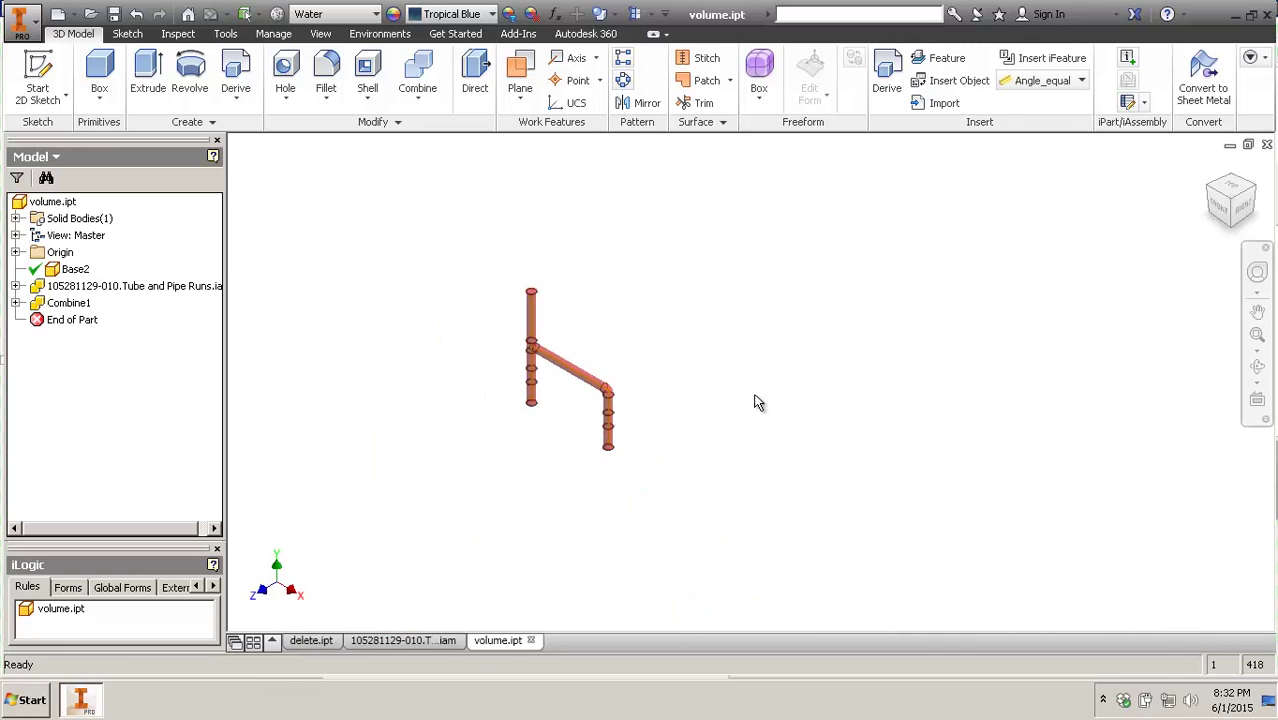
{"action": "middle_click_drag", "start_coordinate": [756, 397], "coordinate": [540, 318]}
{"action": "scroll", "coordinate": [540, 317], "scroll_direction": "down", "scroll_amount": 2}
{"action": "middle_click_drag", "start_coordinate": [641, 418], "coordinate": [673, 359]}
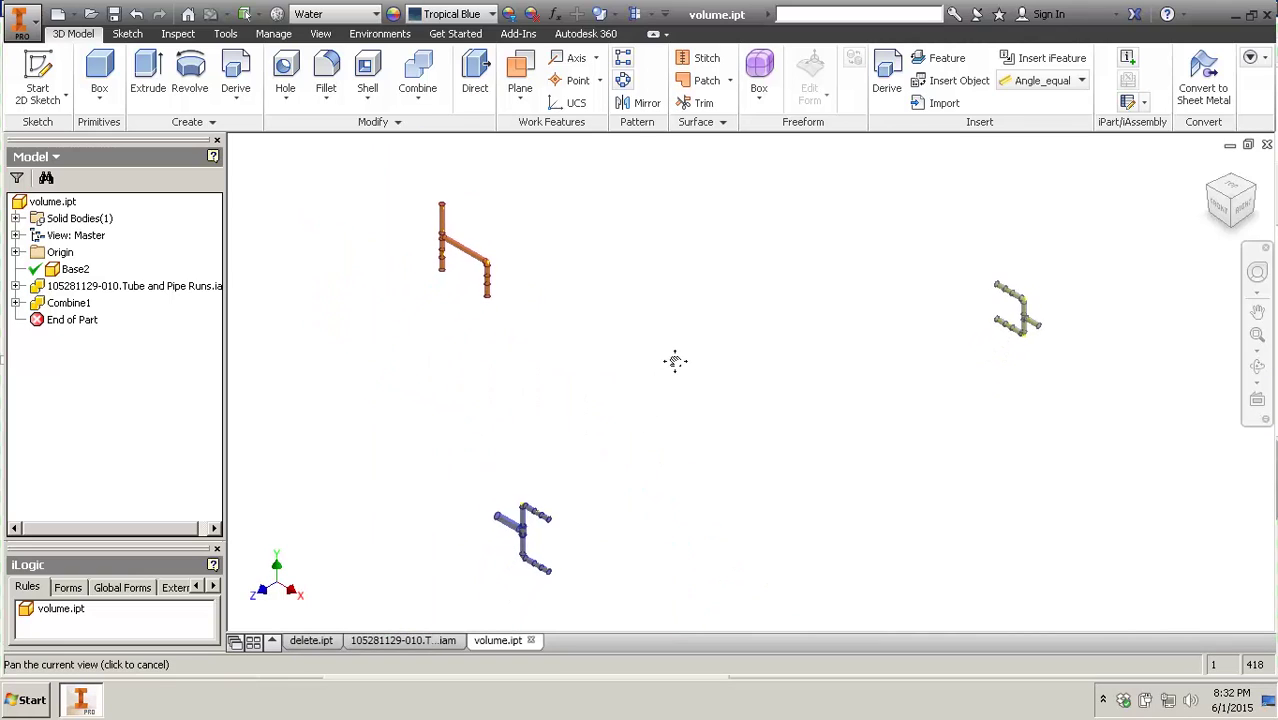
- Examine the red run's elbow and joint rings up close, including how the media fills the fitting, and review all runs
{"action": "scroll", "coordinate": [476, 264], "scroll_direction": "up", "scroll_amount": 6}
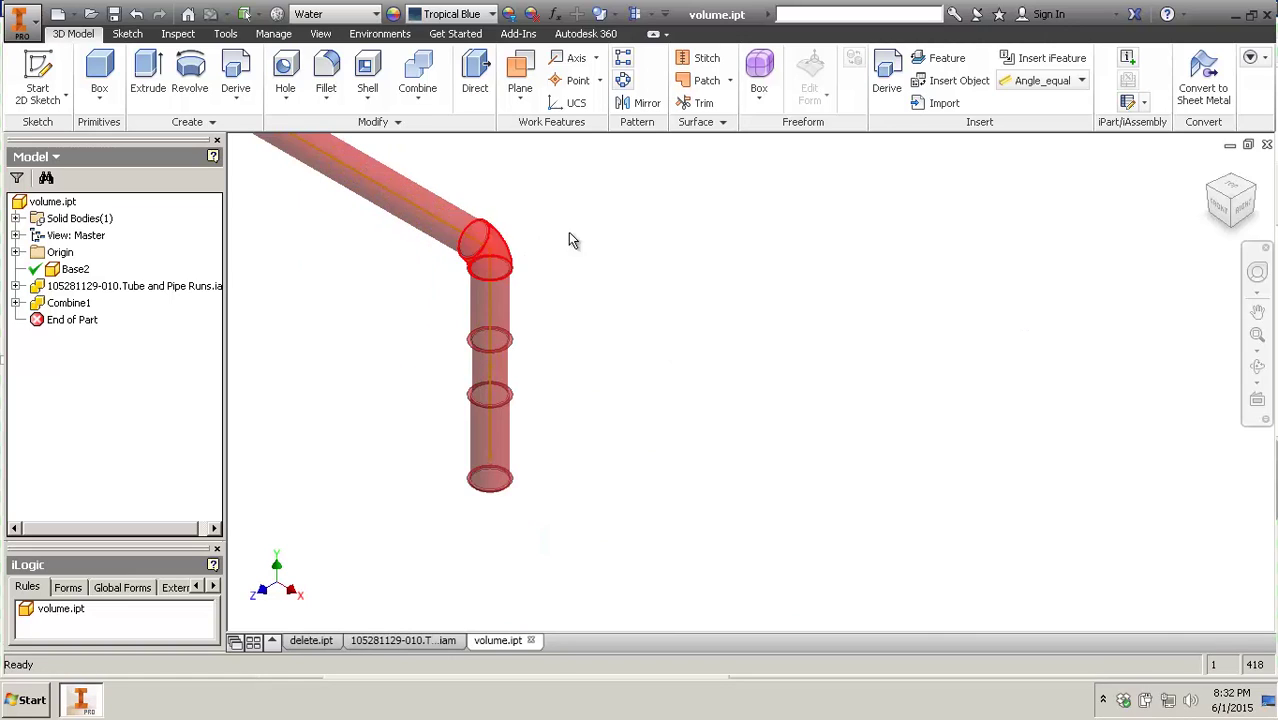
{"action": "middle_click_drag", "start_coordinate": [612, 242], "coordinate": [806, 388]}
{"action": "scroll", "coordinate": [714, 407], "scroll_direction": "up", "scroll_amount": 4}
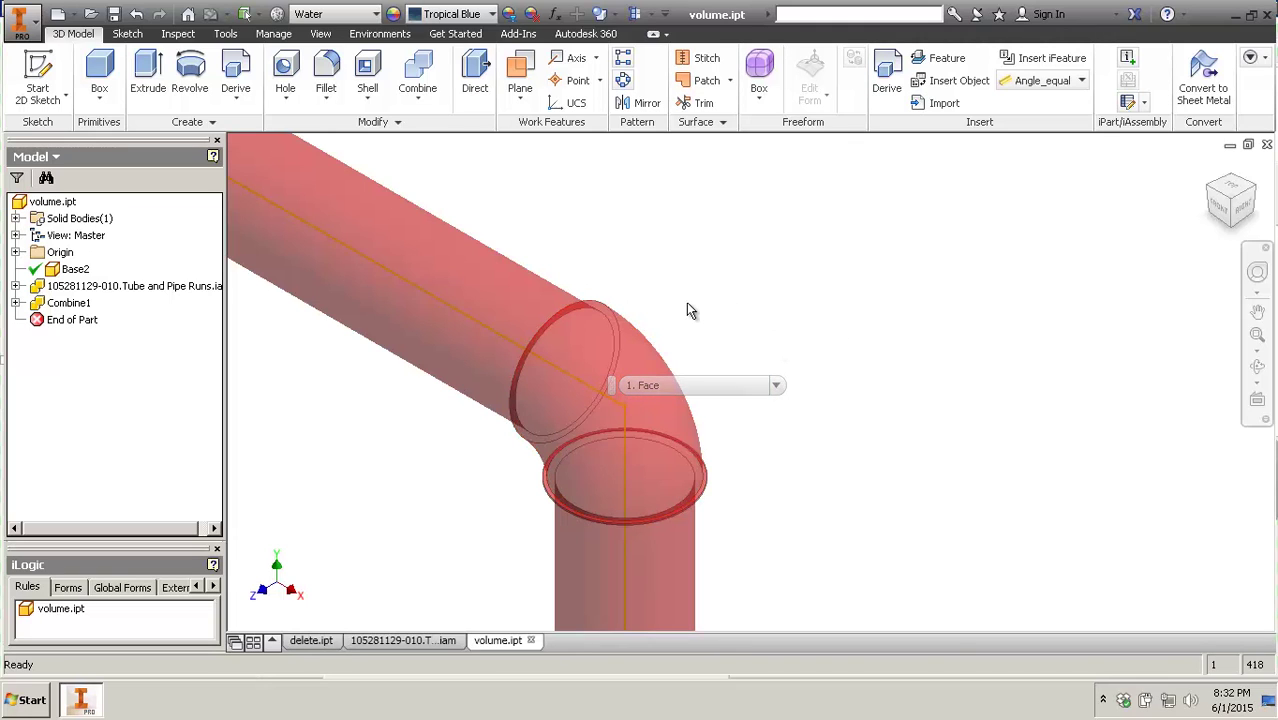
{"action": "middle_click_drag", "start_coordinate": [770, 488], "coordinate": [836, 448]}
{"action": "scroll", "coordinate": [768, 330], "scroll_direction": "down", "scroll_amount": 8}
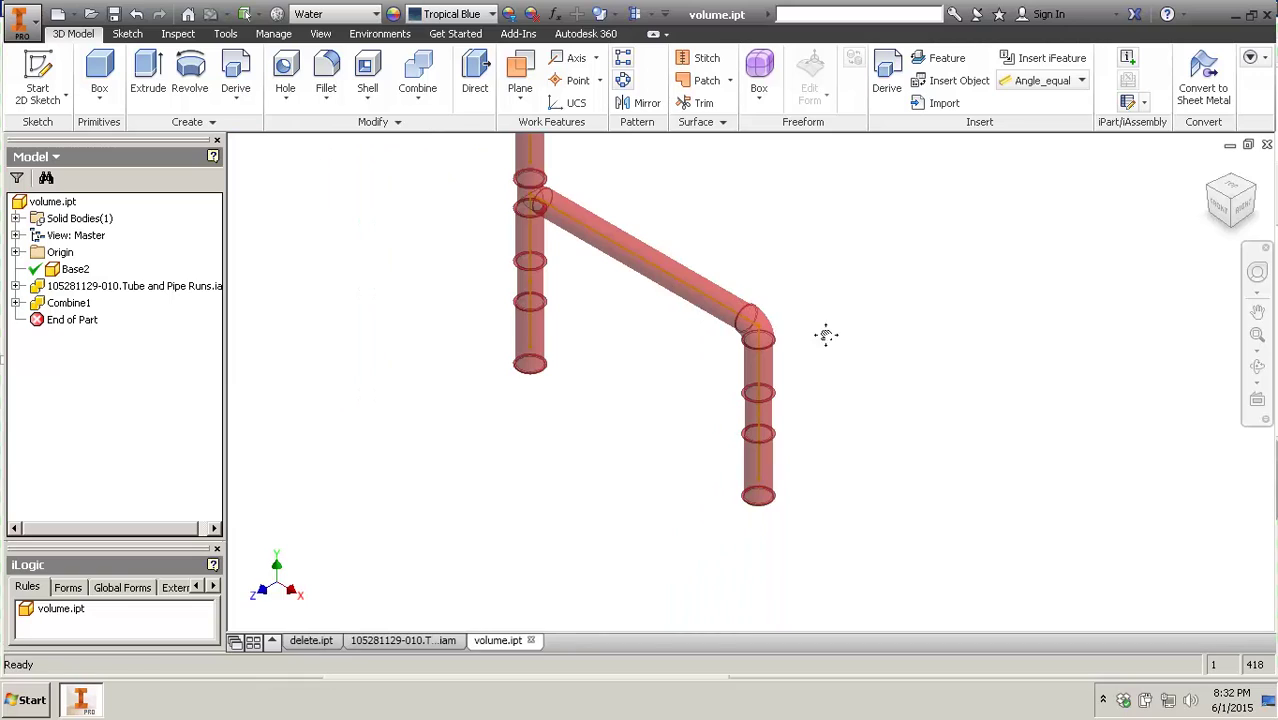
{"action": "middle_click_drag", "start_coordinate": [824, 334], "coordinate": [767, 437]}
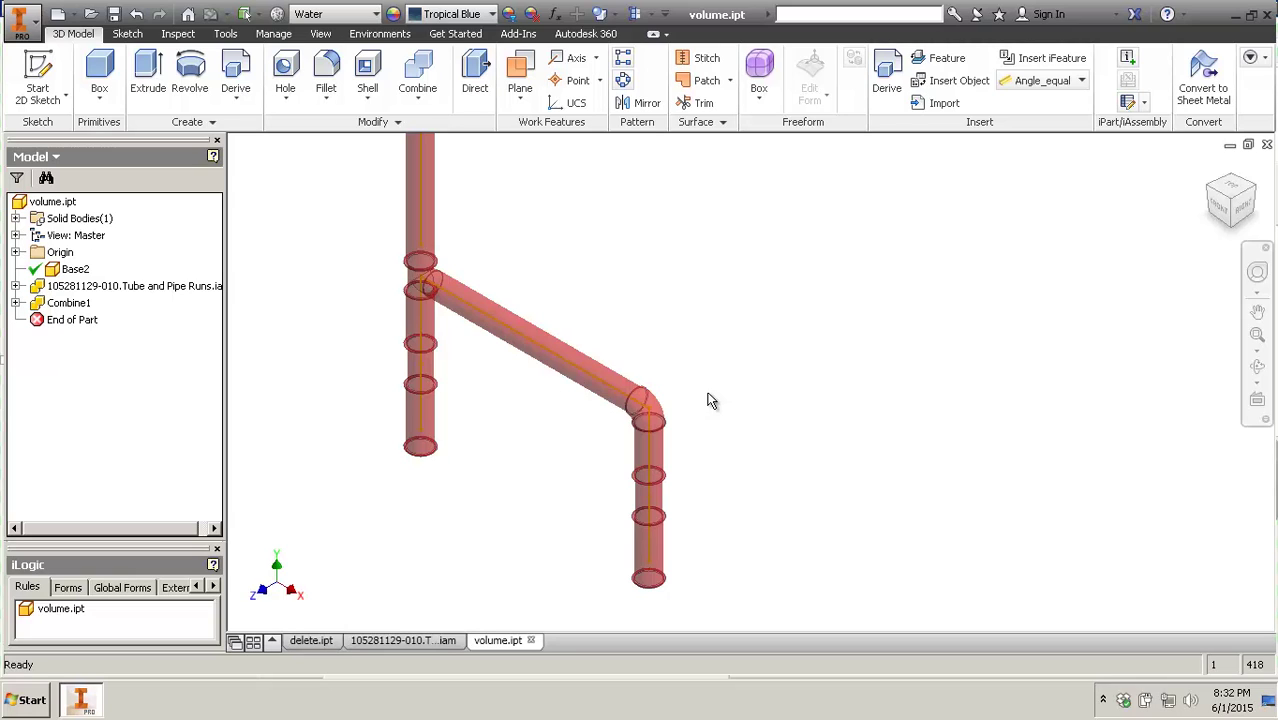
{"action": "scroll", "coordinate": [710, 400], "scroll_direction": "down", "scroll_amount": 5}
{"action": "middle_click_drag", "start_coordinate": [715, 350], "coordinate": [547, 316]}
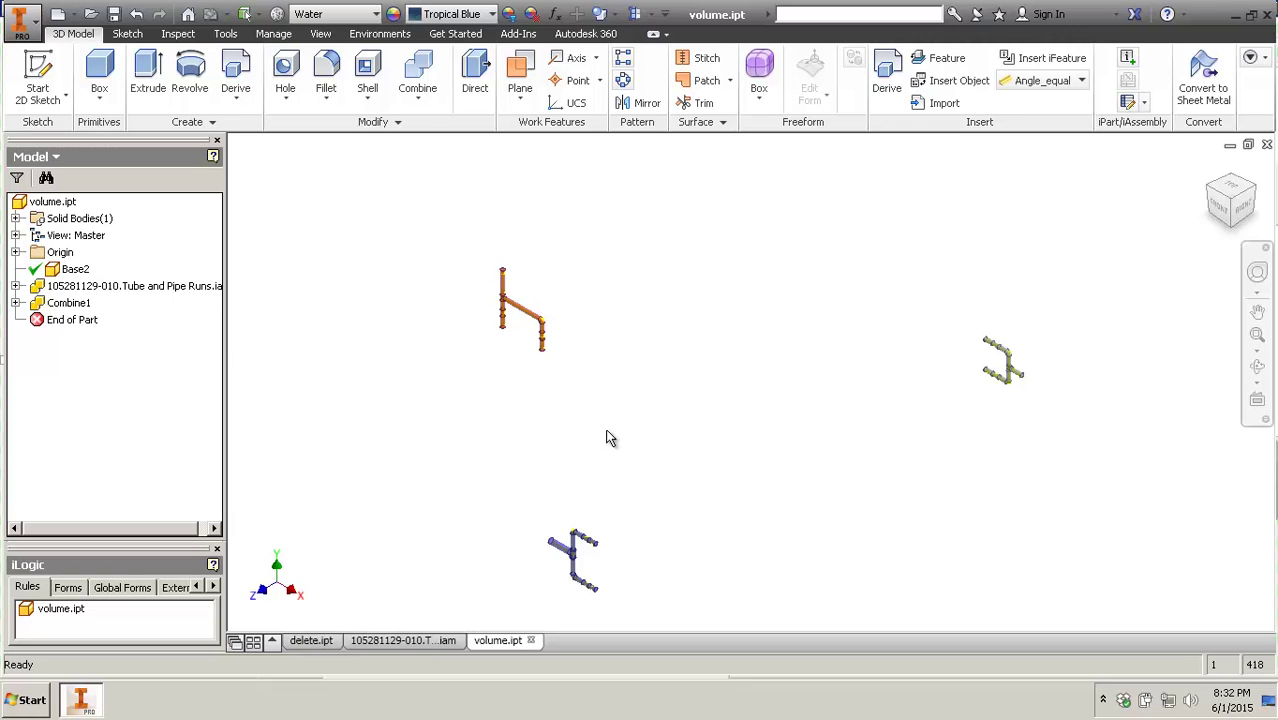
{"action": "scroll", "coordinate": [501, 286], "scroll_direction": "up", "scroll_amount": 6}
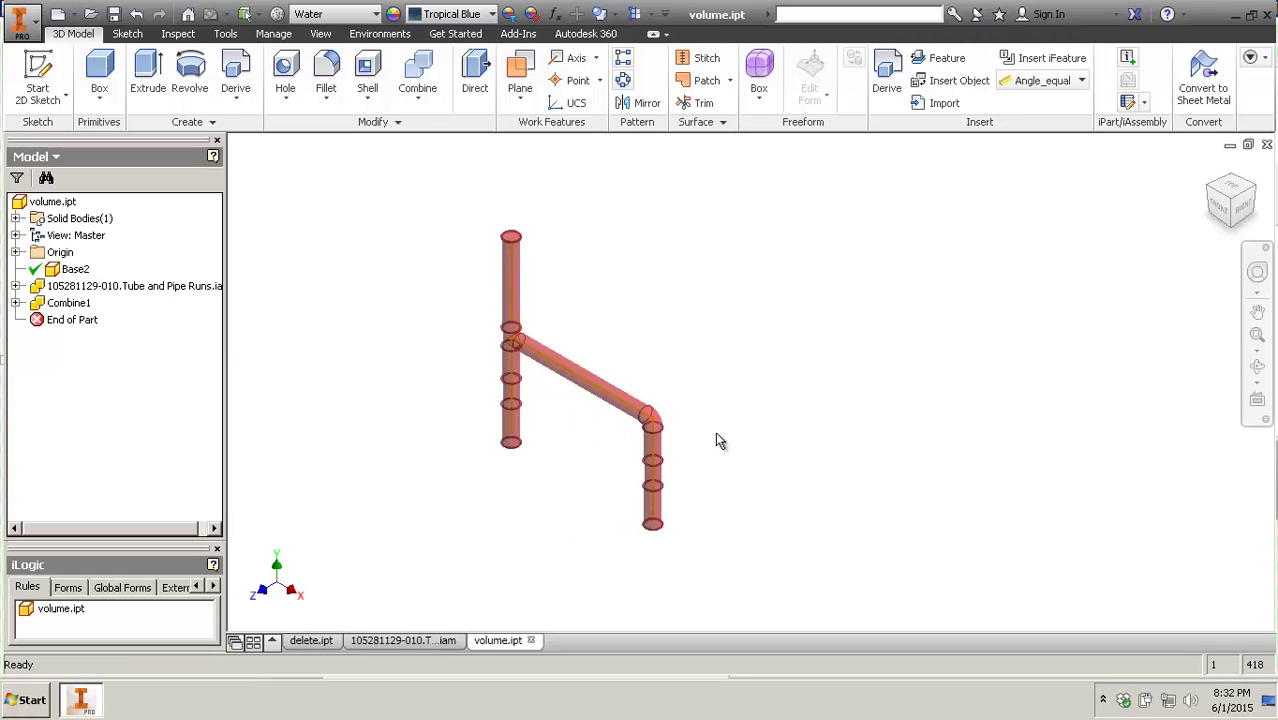
{"action": "middle_click_drag", "start_coordinate": [630, 388], "coordinate": [523, 341]}
{"action": "scroll", "coordinate": [523, 341], "scroll_direction": "down", "scroll_amount": 5}
{"action": "middle_click_drag", "start_coordinate": [639, 490], "coordinate": [602, 382]}
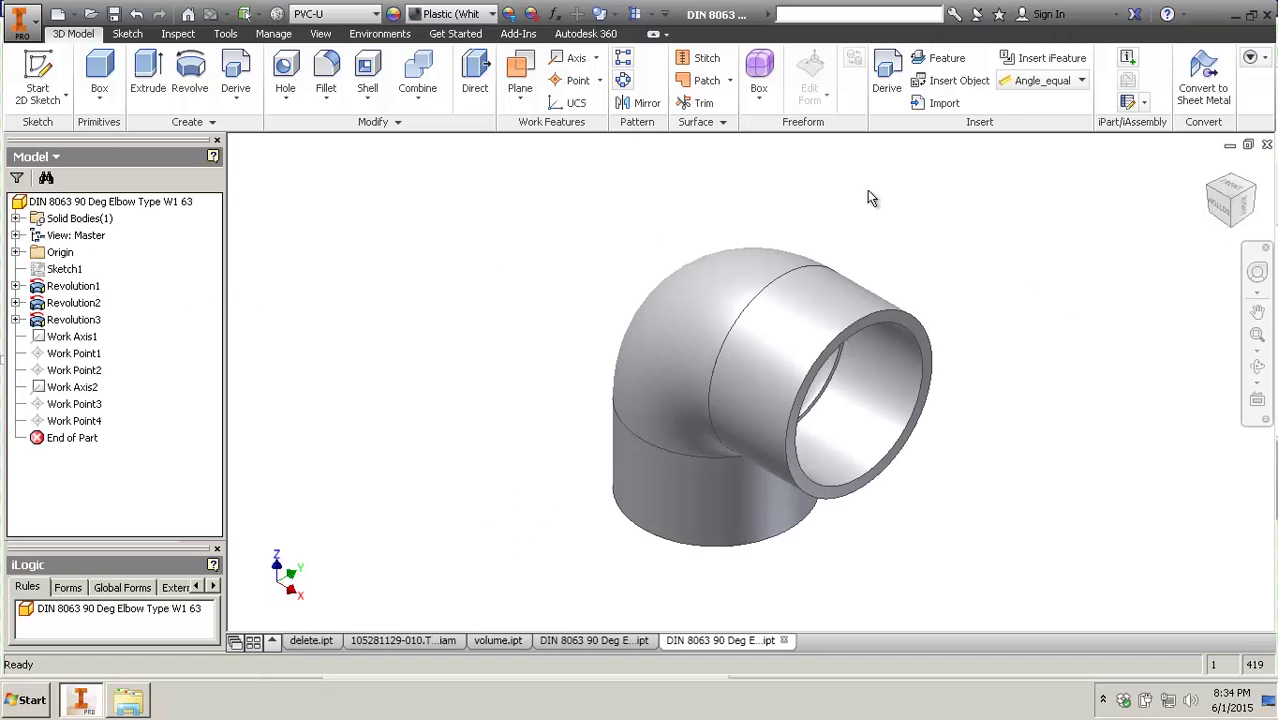
- View the elbow side-on and highlight the whole part, followed by each of its three revolutions in turn
{"action": "left_click", "coordinate": [1220, 212]}
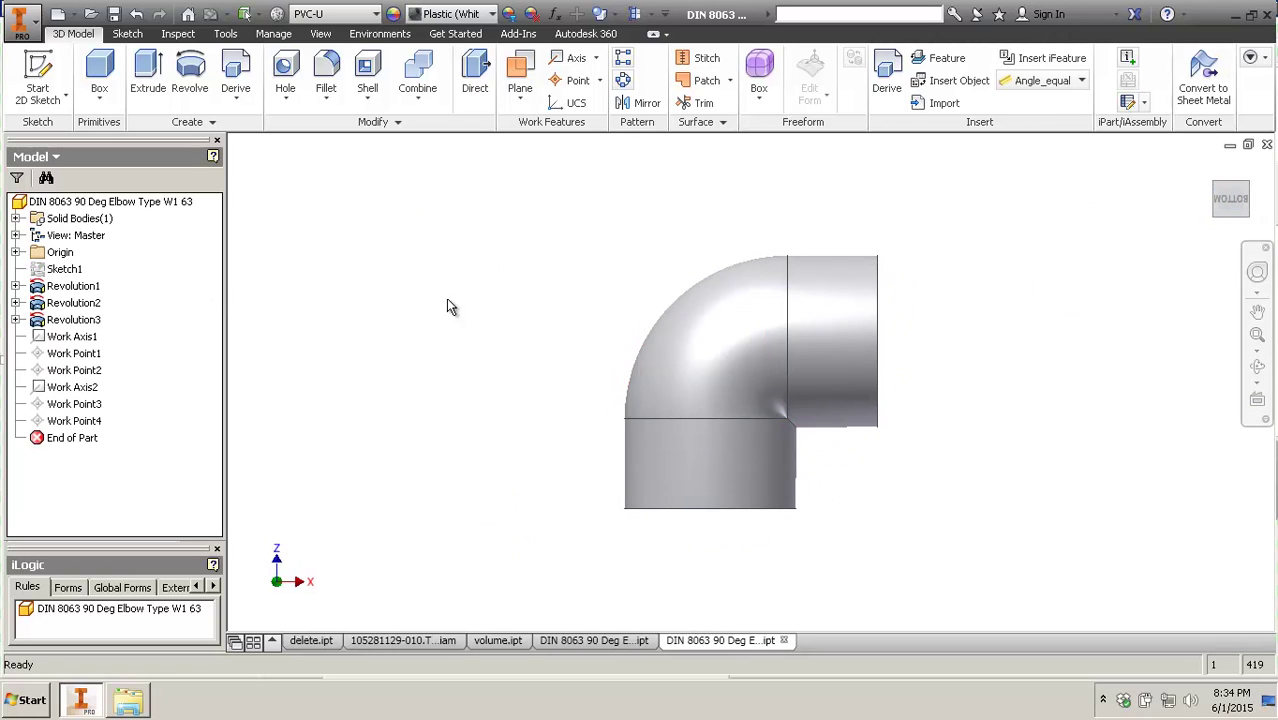
{"action": "left_click", "coordinate": [85, 203]}
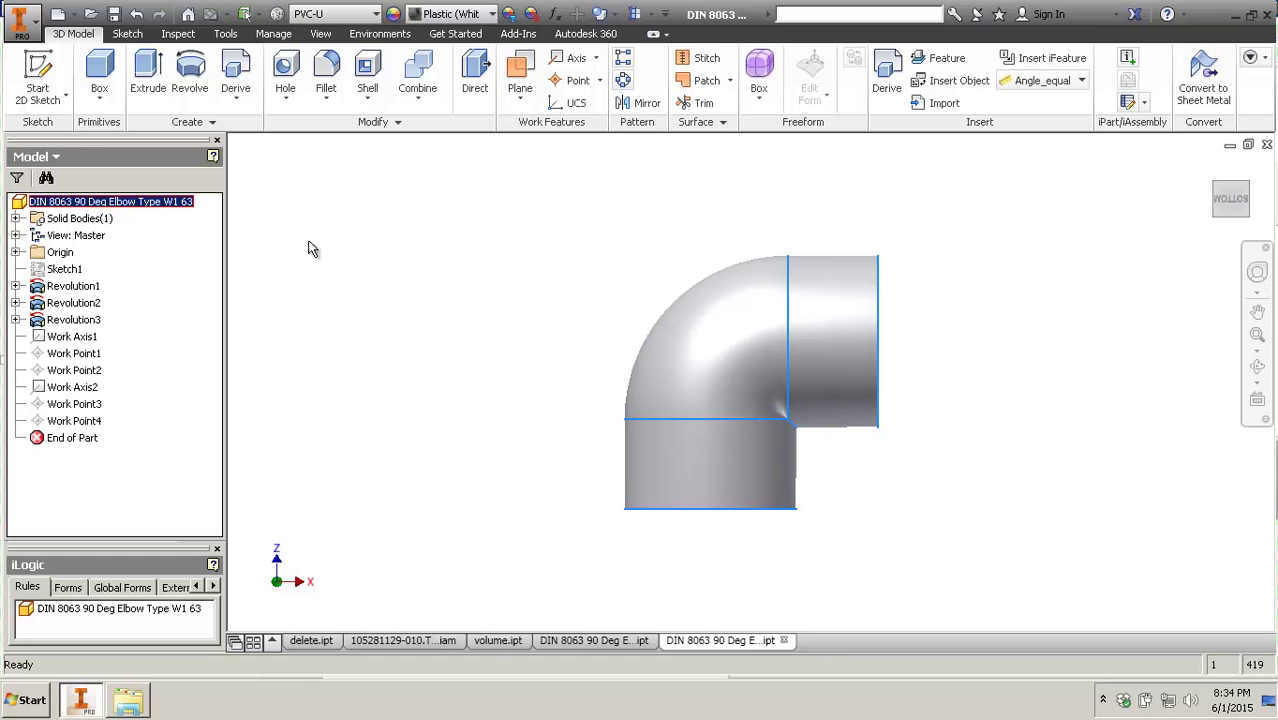
{"action": "left_click", "coordinate": [510, 244]}
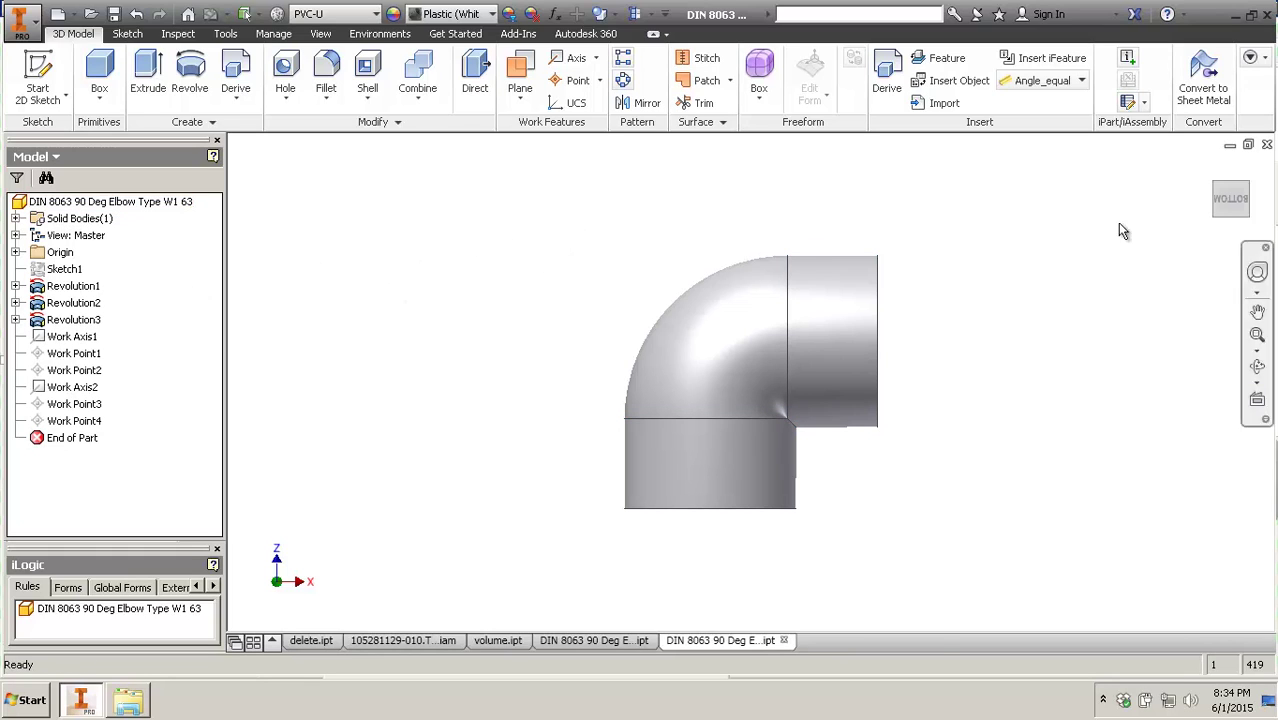
{"action": "left_click", "coordinate": [81, 288]}
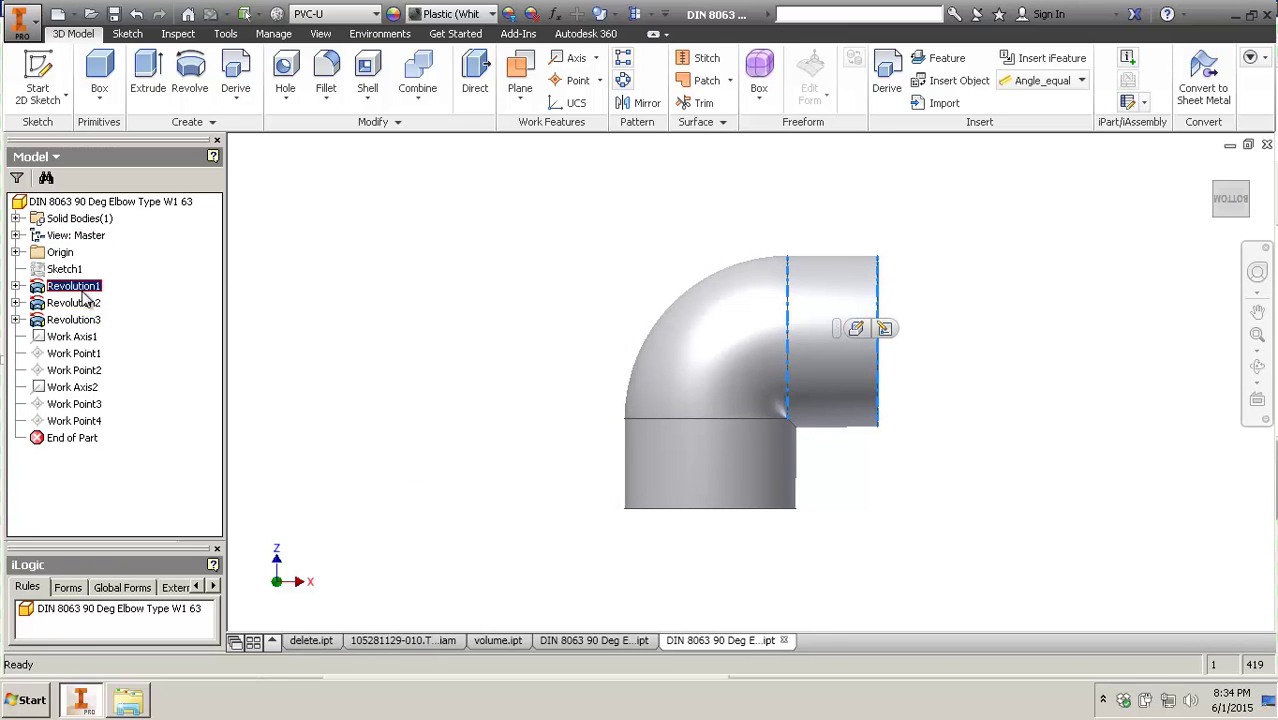
{"action": "left_click", "coordinate": [84, 303]}
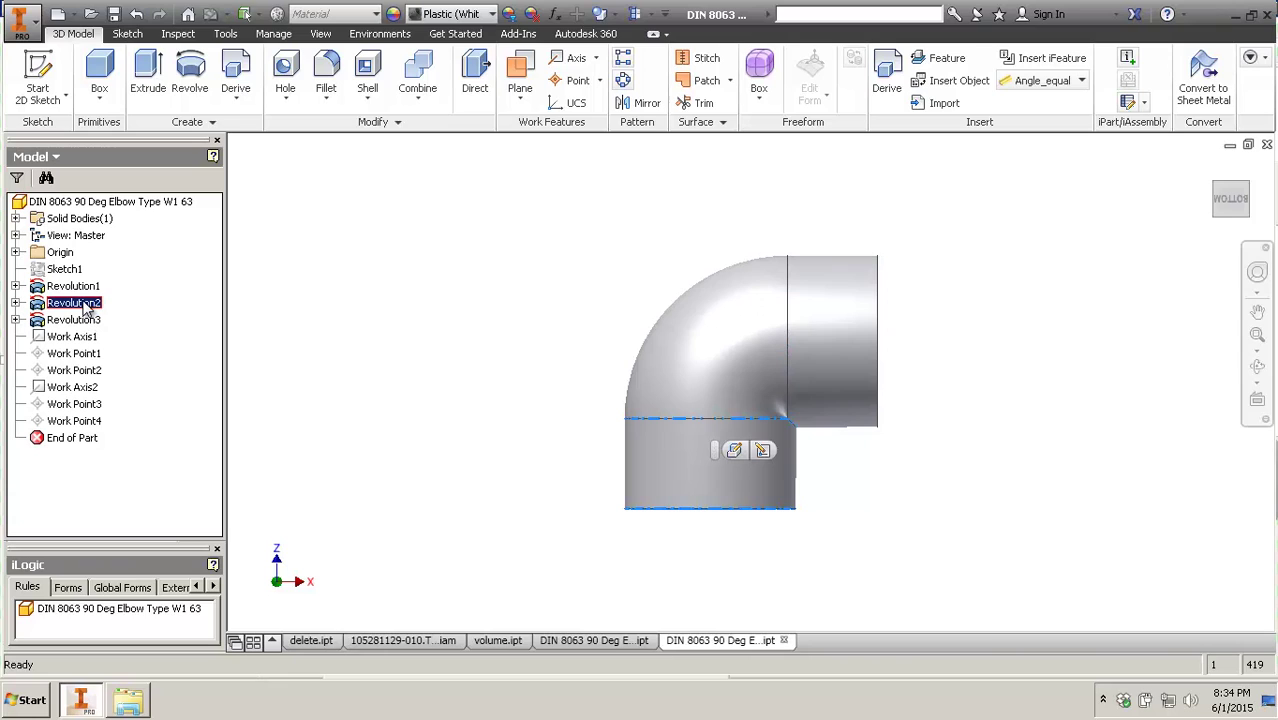
{"action": "left_click", "coordinate": [82, 321]}
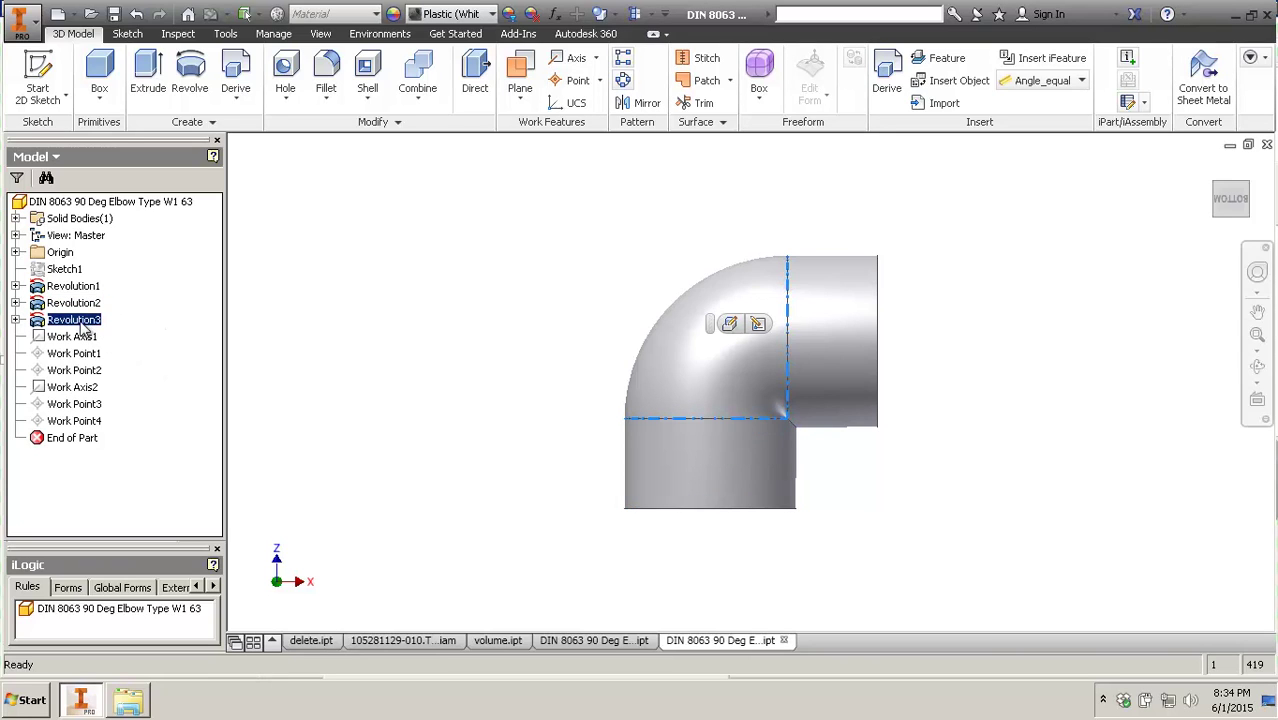
{"action": "left_click", "coordinate": [359, 353]}
- Open Revolution3's Sketch2 for editing and examine its ring profile and the axis line where the two sockets meet
{"action": "key", "text": "F4"}
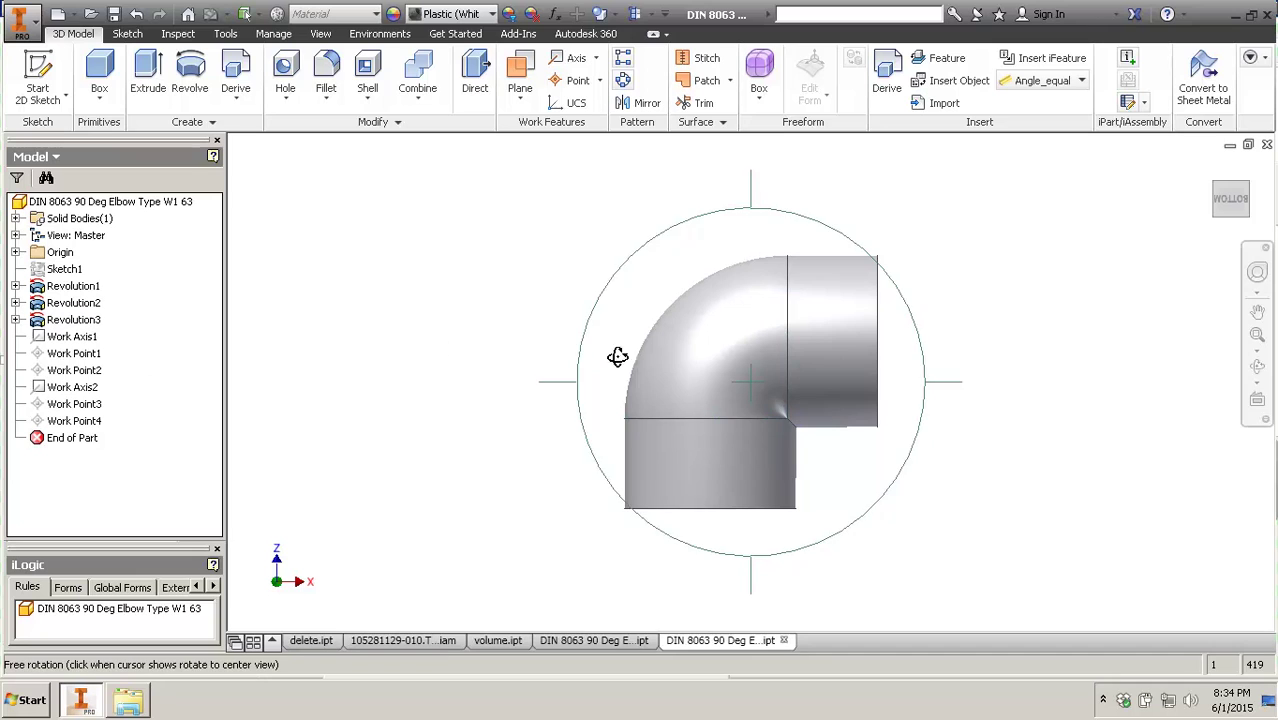
{"action": "left_click_drag", "start_coordinate": [617, 357], "coordinate": [736, 391]}
{"action": "left_click", "coordinate": [15, 320]}
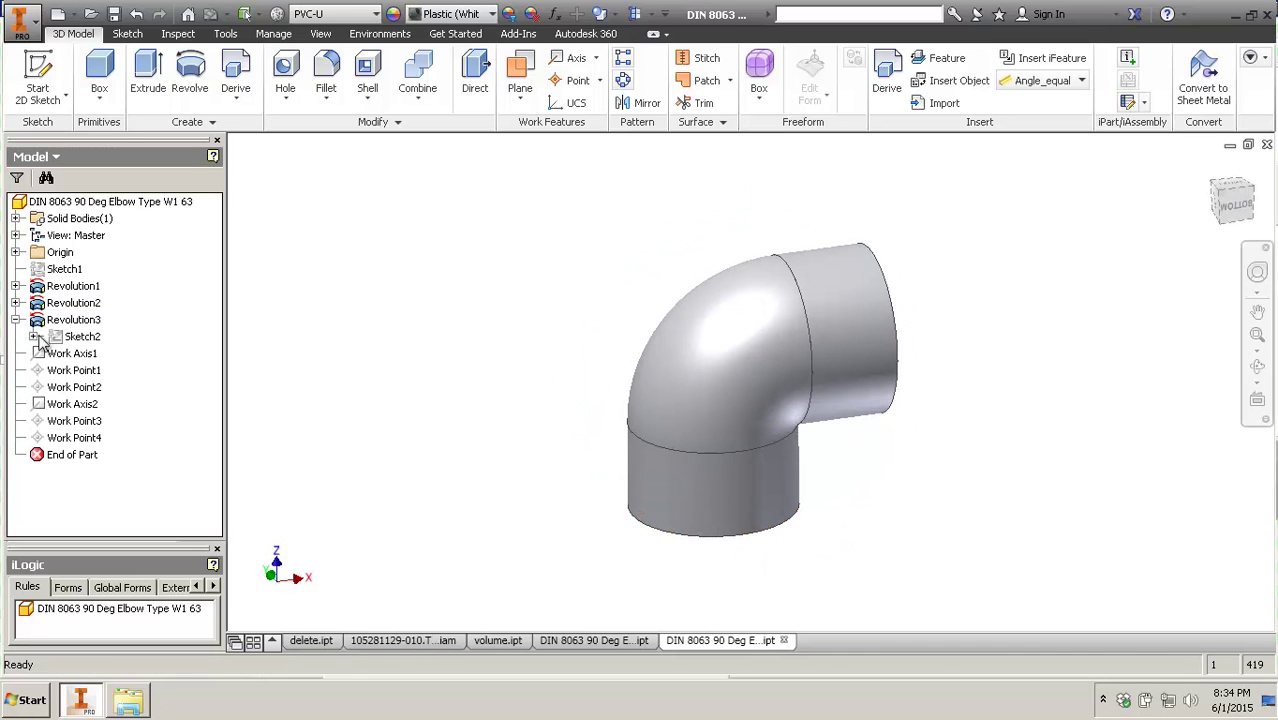
{"action": "double_click", "coordinate": [82, 336]}
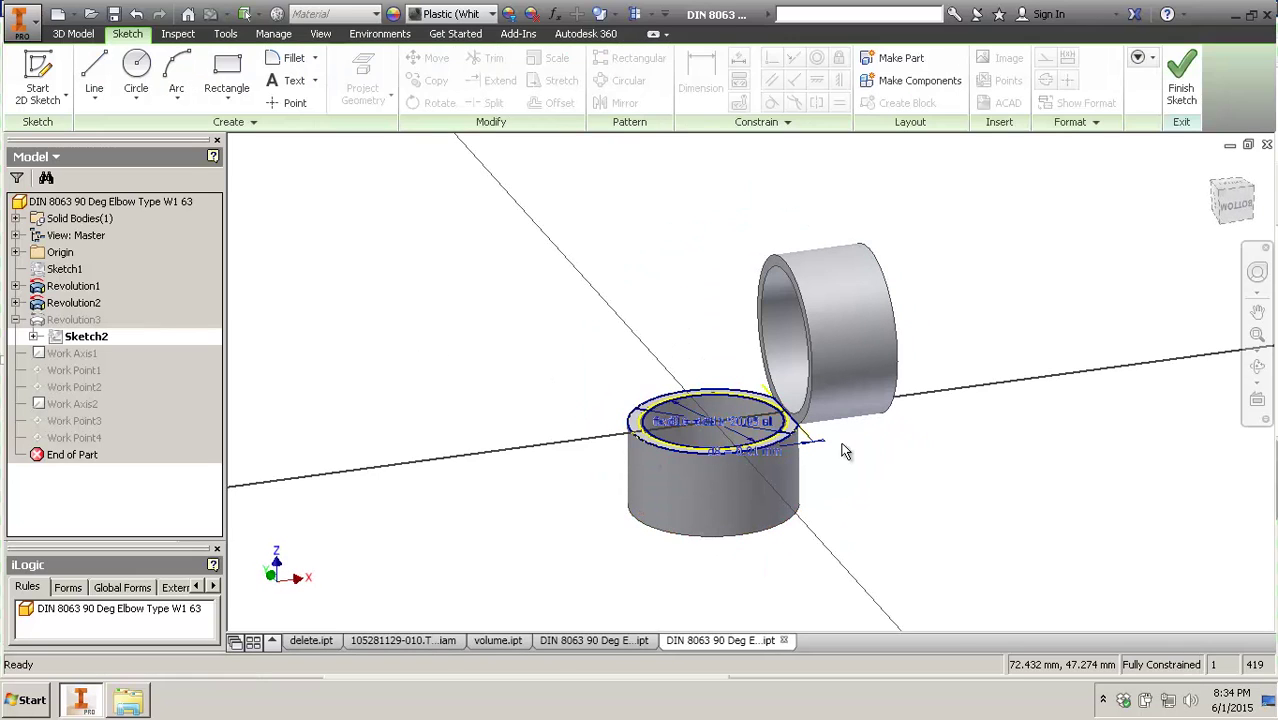
{"action": "scroll", "coordinate": [841, 451], "scroll_direction": "down", "scroll_amount": 3}
{"action": "scroll", "coordinate": [861, 440], "scroll_direction": "up", "scroll_amount": 1}
{"action": "middle_click_drag", "start_coordinate": [861, 439], "coordinate": [949, 472]}
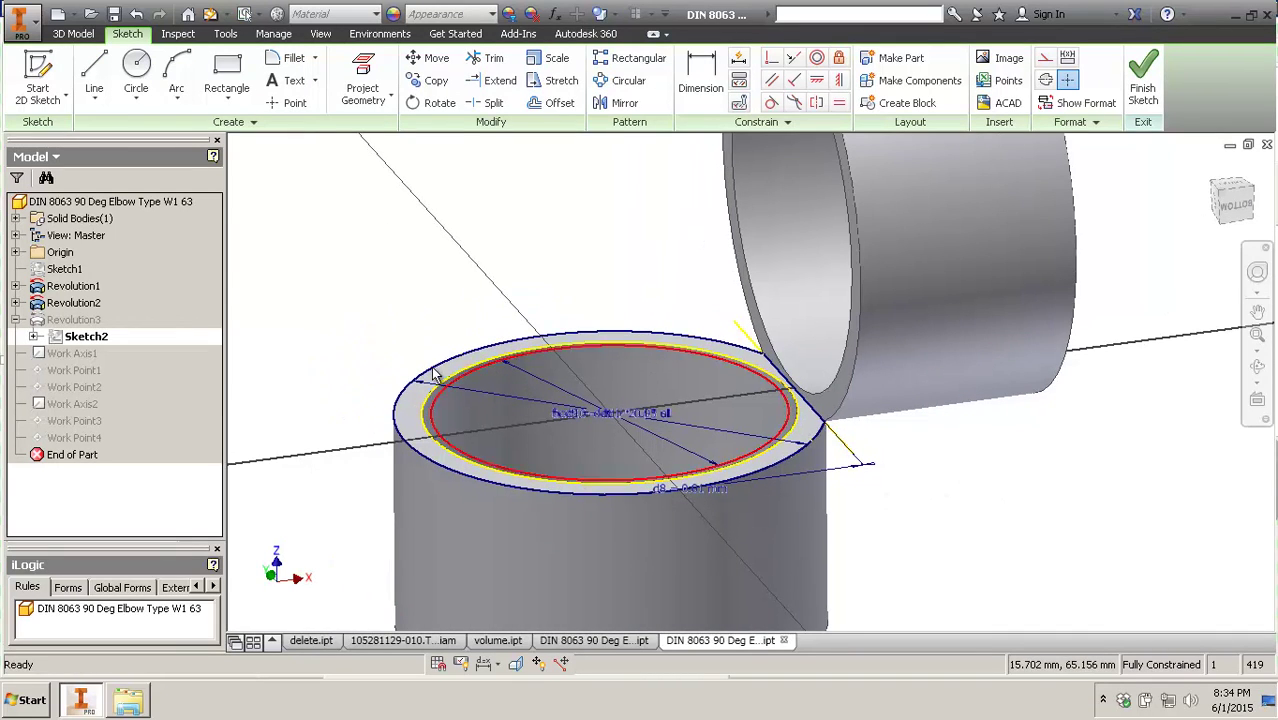
{"action": "middle_click_drag", "start_coordinate": [726, 380], "coordinate": [734, 455]}
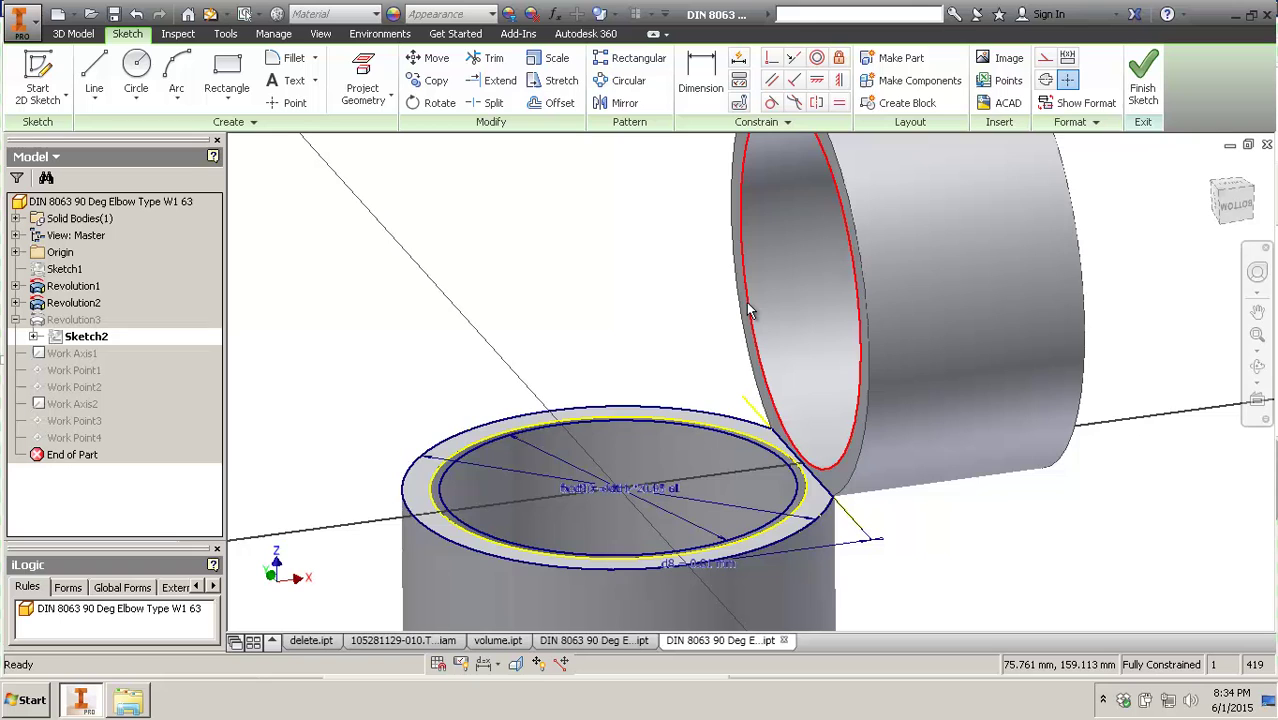
{"action": "scroll", "coordinate": [837, 499], "scroll_direction": "up", "scroll_amount": 5}
{"action": "scroll", "coordinate": [716, 368], "scroll_direction": "down", "scroll_amount": 2}
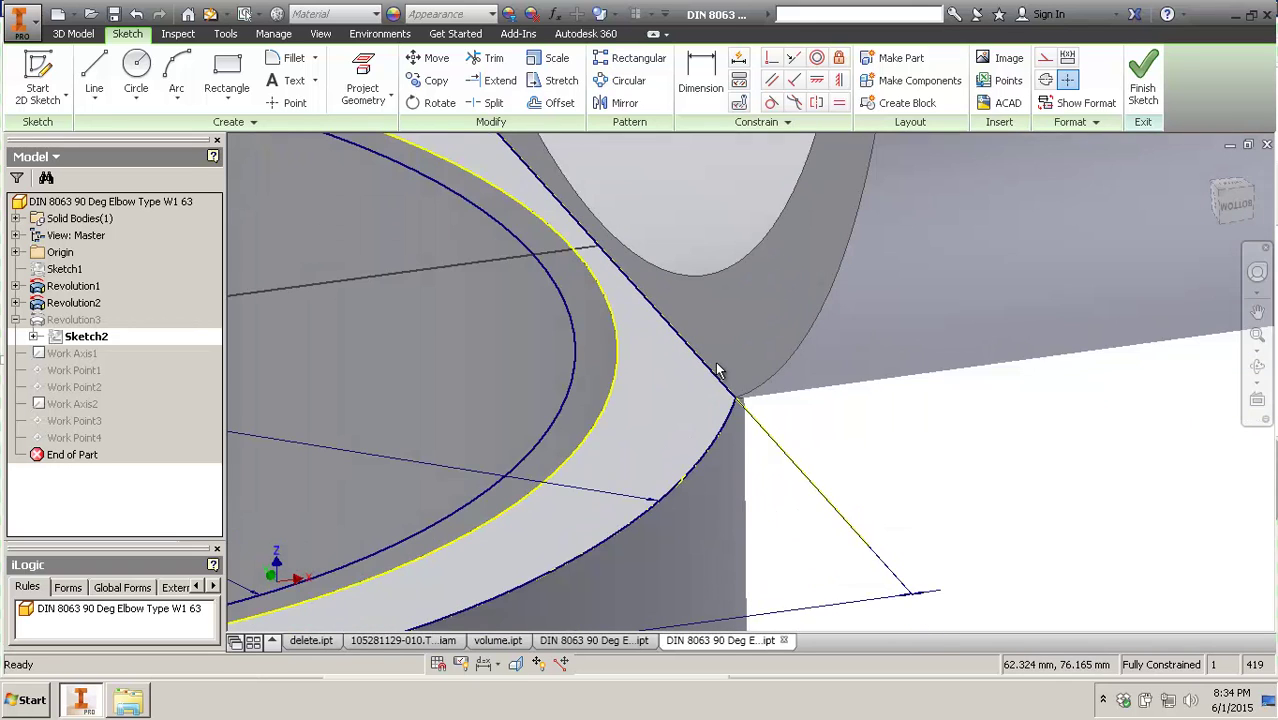
{"action": "mouse_move", "coordinate": [875, 489]}
{"action": "middle_mouse_down"}
{"action": "mouse_move", "coordinate": [967, 368]}
{"action": "mouse_move", "coordinate": [981, 480]}
{"action": "middle_mouse_up"}
{"action": "scroll", "coordinate": [824, 342], "scroll_direction": "down", "scroll_amount": 4}
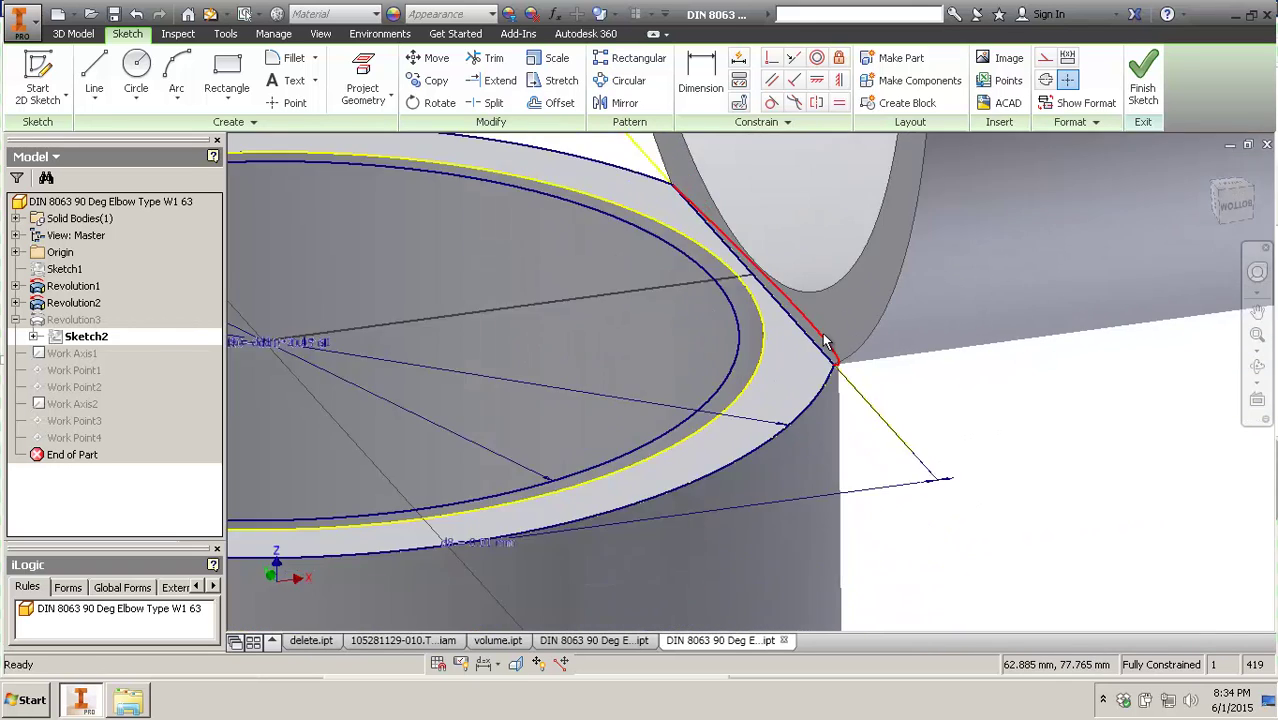
{"action": "middle_click_drag", "start_coordinate": [935, 413], "coordinate": [942, 507]}
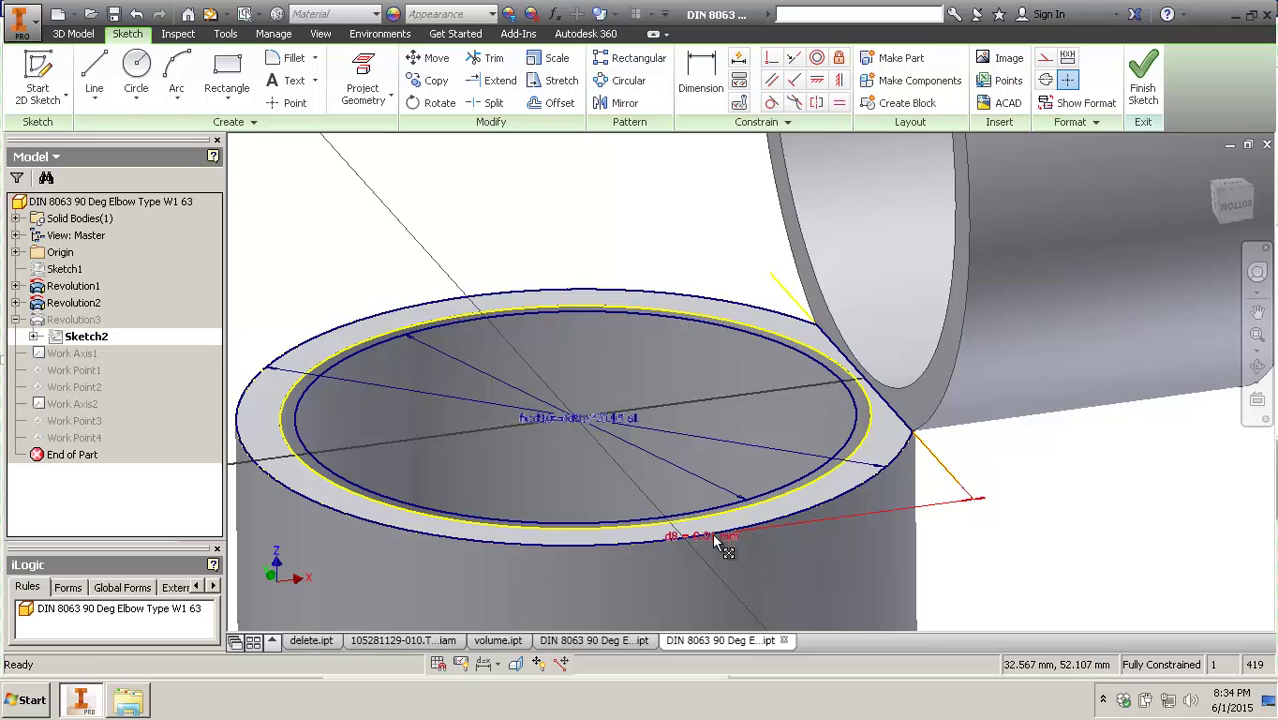
- Move the d8 dimension text clear of the ring profile, inspect the offset it controls up close, and finish the sketch
{"action": "mouse_move", "coordinate": [722, 545]}
{"action": "left_mouse_down"}
{"action": "mouse_move", "coordinate": [1027, 432]}
{"action": "mouse_move", "coordinate": [1043, 500]}
{"action": "mouse_move", "coordinate": [1054, 482]}
{"action": "left_mouse_up"}
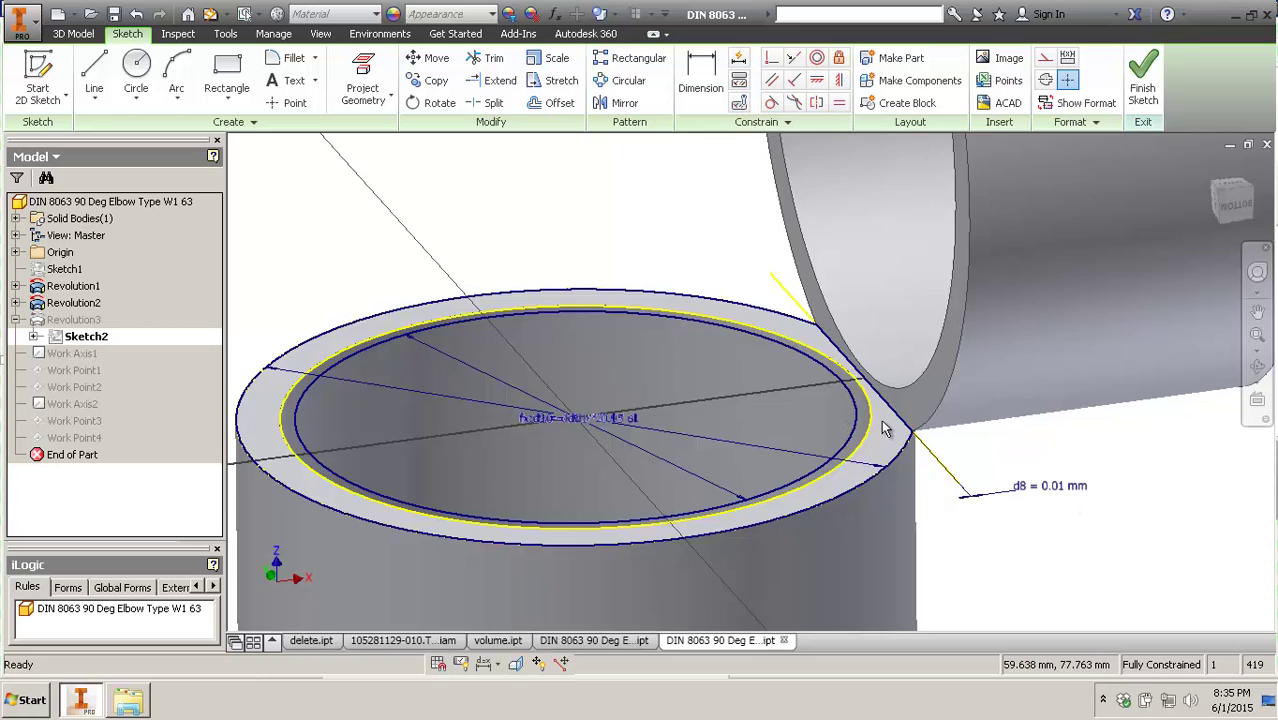
{"action": "scroll", "coordinate": [880, 343], "scroll_direction": "up", "scroll_amount": 5}
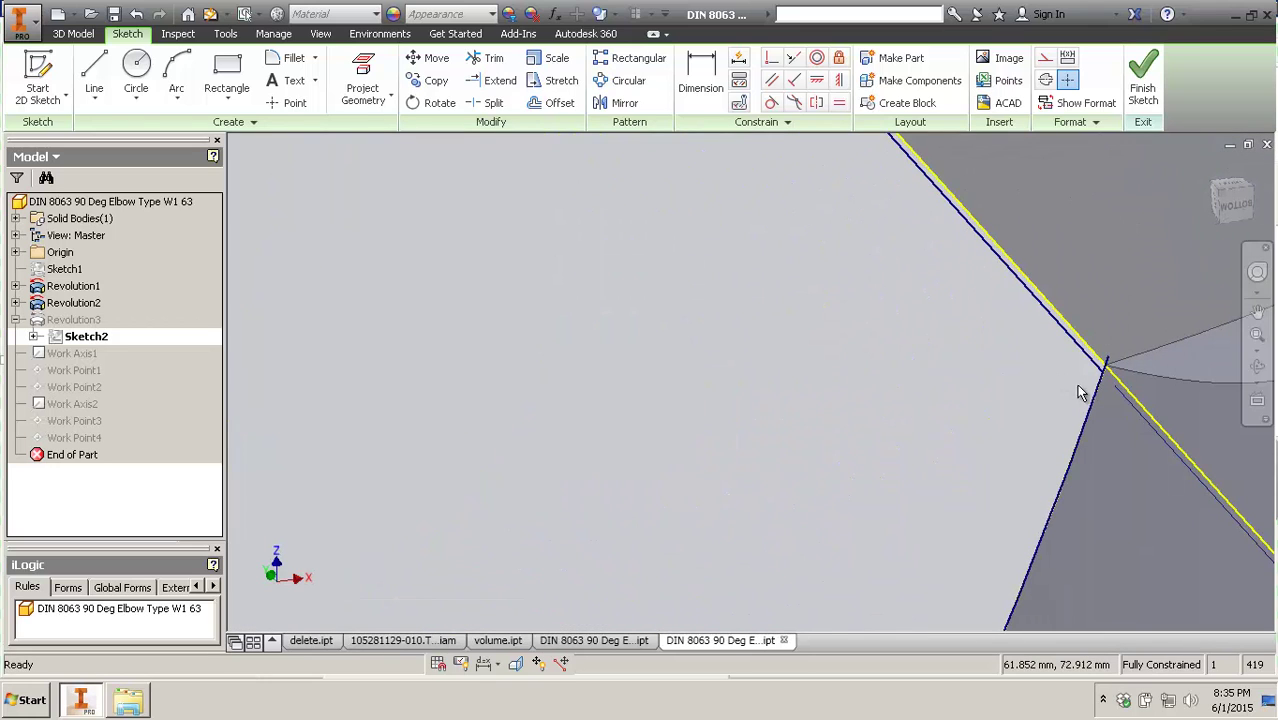
{"action": "scroll", "coordinate": [680, 466], "scroll_direction": "down", "scroll_amount": 8}
{"action": "middle_click_drag", "start_coordinate": [856, 468], "coordinate": [892, 483]}
{"action": "left_click", "coordinate": [1150, 100]}
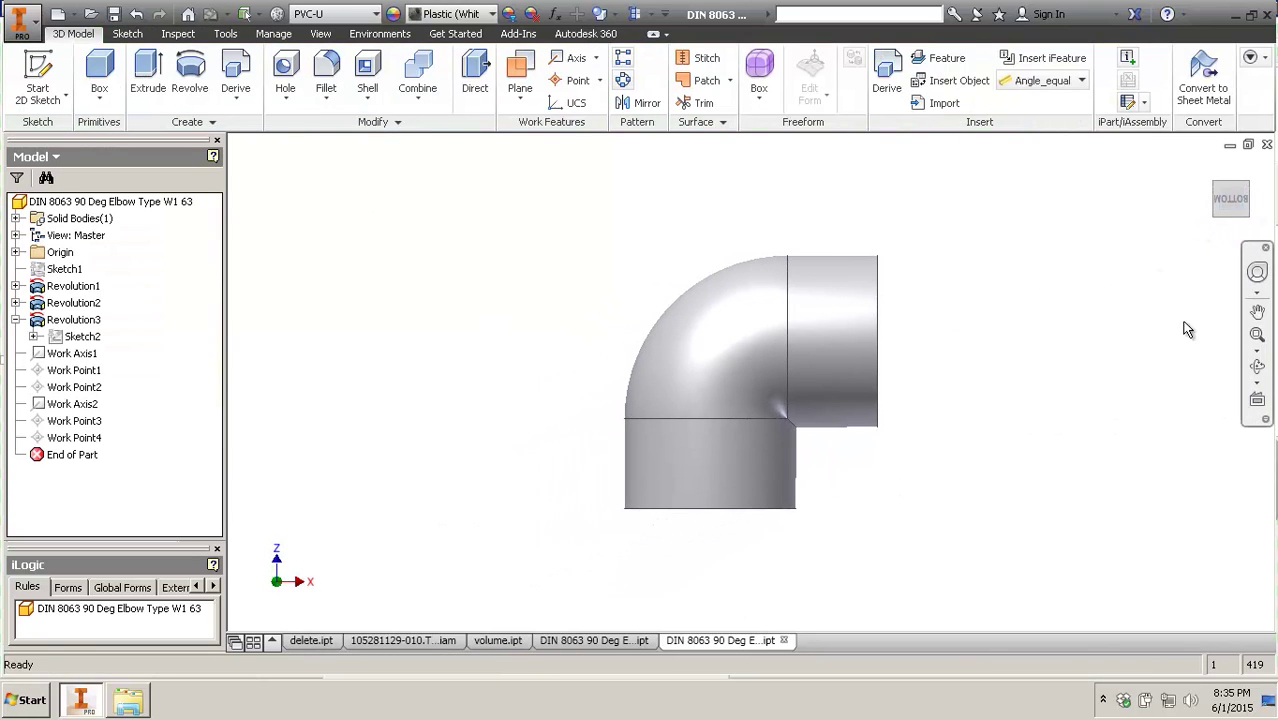
- Examine the outer seam between the elbow's bend and its horizontal socket at very high magnification
{"action": "left_click", "coordinate": [1257, 334]}
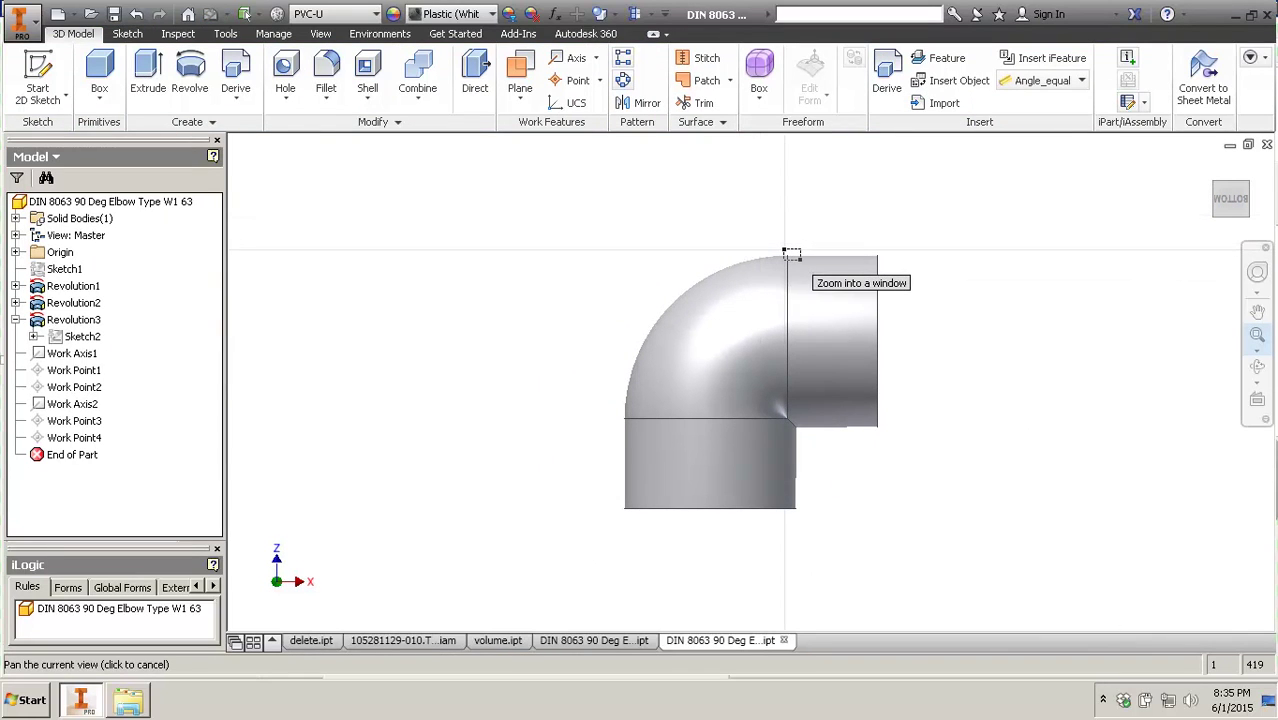
{"action": "left_click_drag", "start_coordinate": [787, 256], "coordinate": [799, 262]}
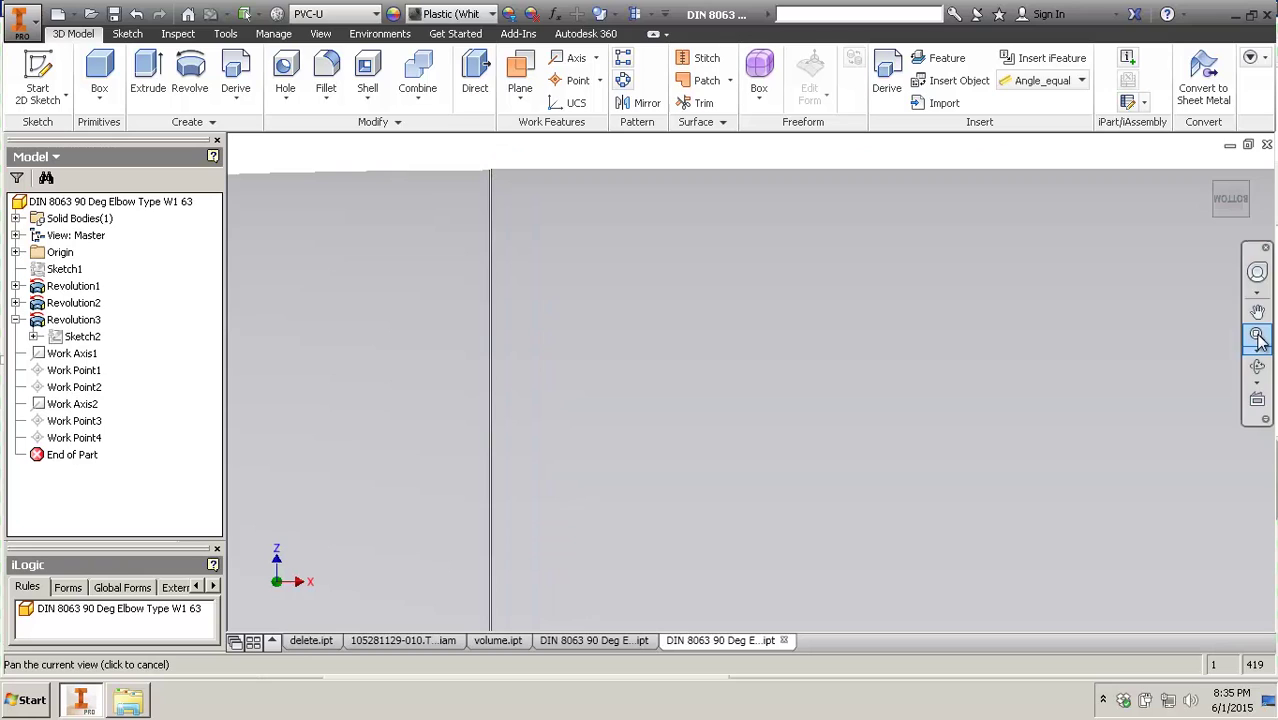
{"action": "left_click", "coordinate": [1258, 338]}
{"action": "left_click_drag", "start_coordinate": [475, 159], "coordinate": [503, 193]}
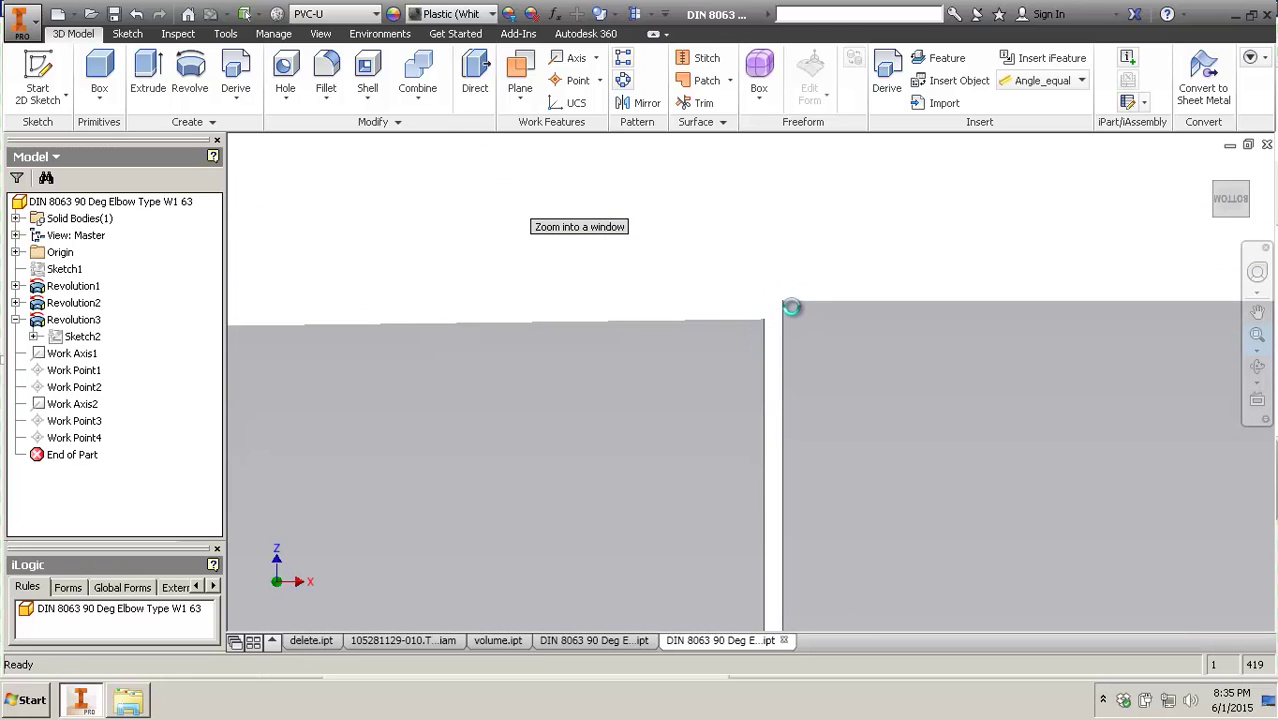
{"action": "key", "text": "Escape"}
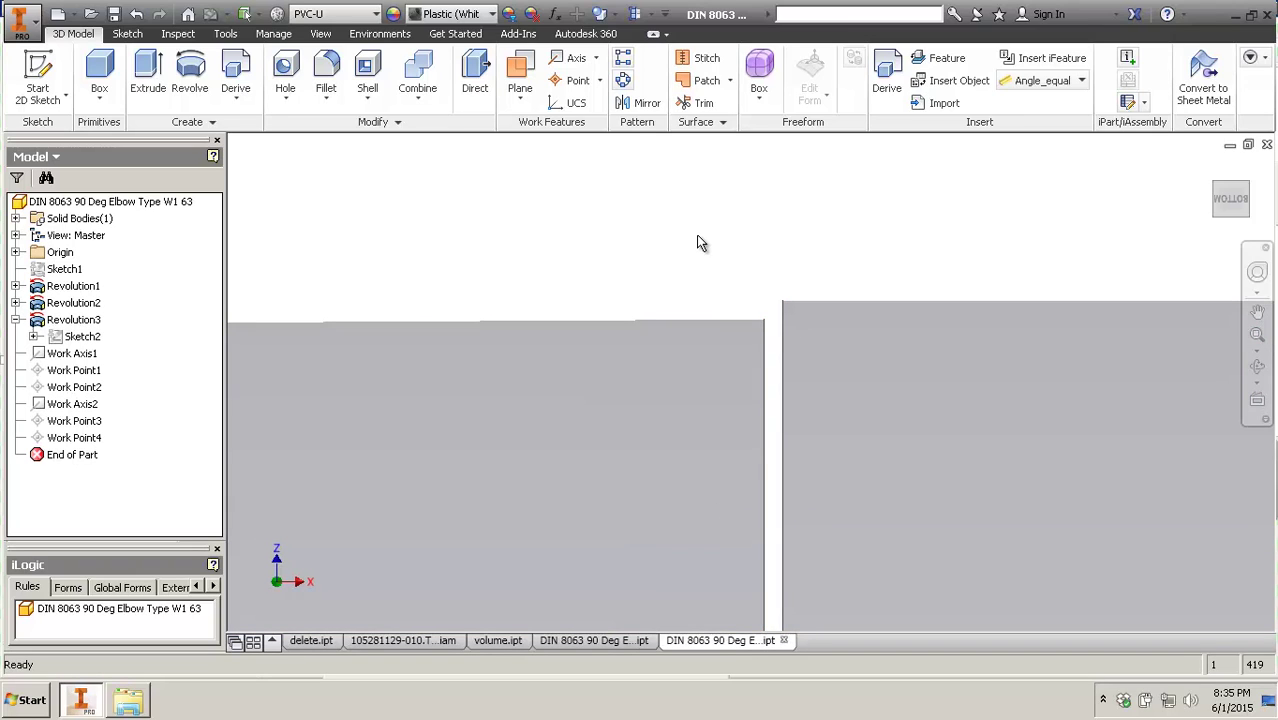
- Restore the elbow's isometric view and reveal the sketch used by Revolution2
{"action": "left_click", "coordinate": [1216, 188]}
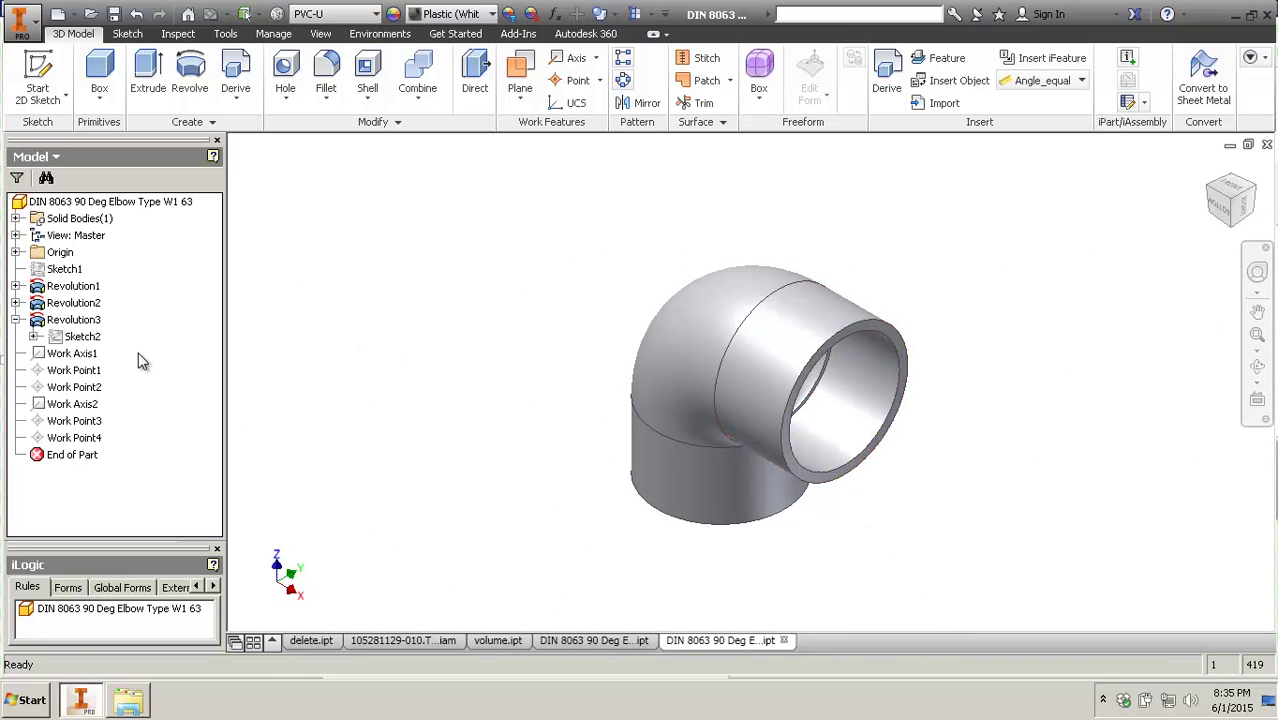
{"action": "left_click", "coordinate": [15, 303]}
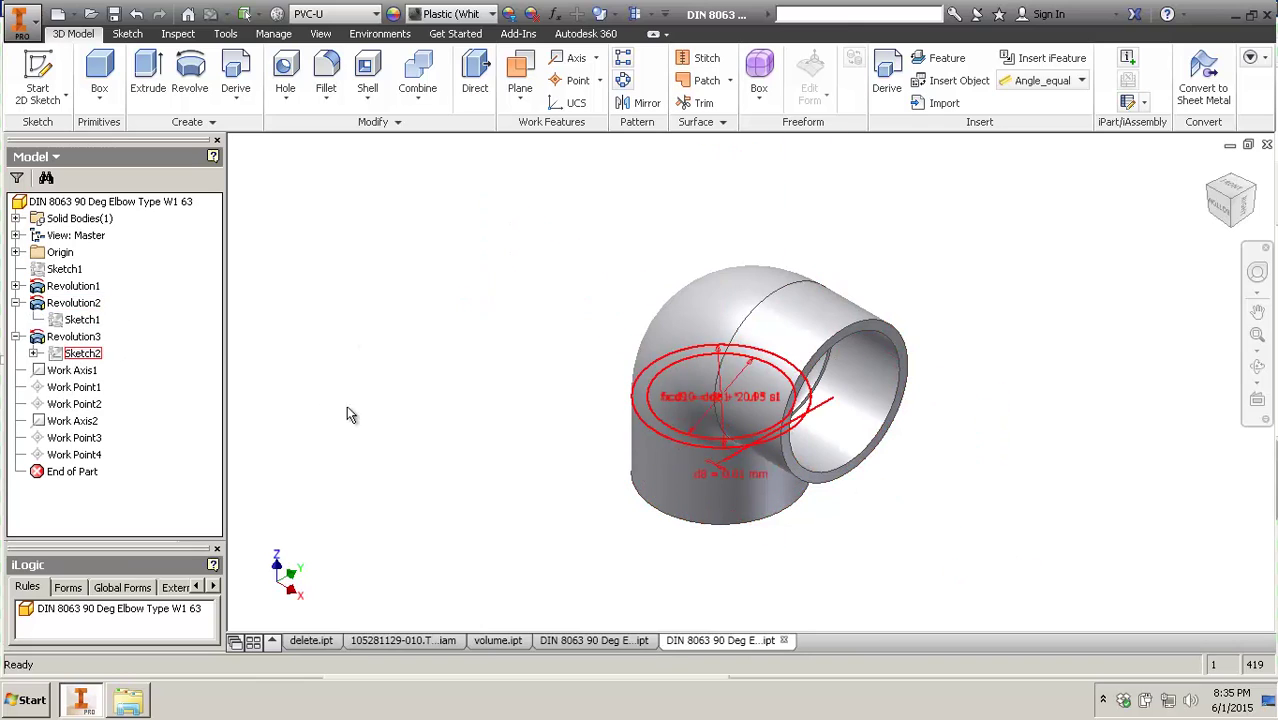
{"action": "left_click", "coordinate": [427, 369]}
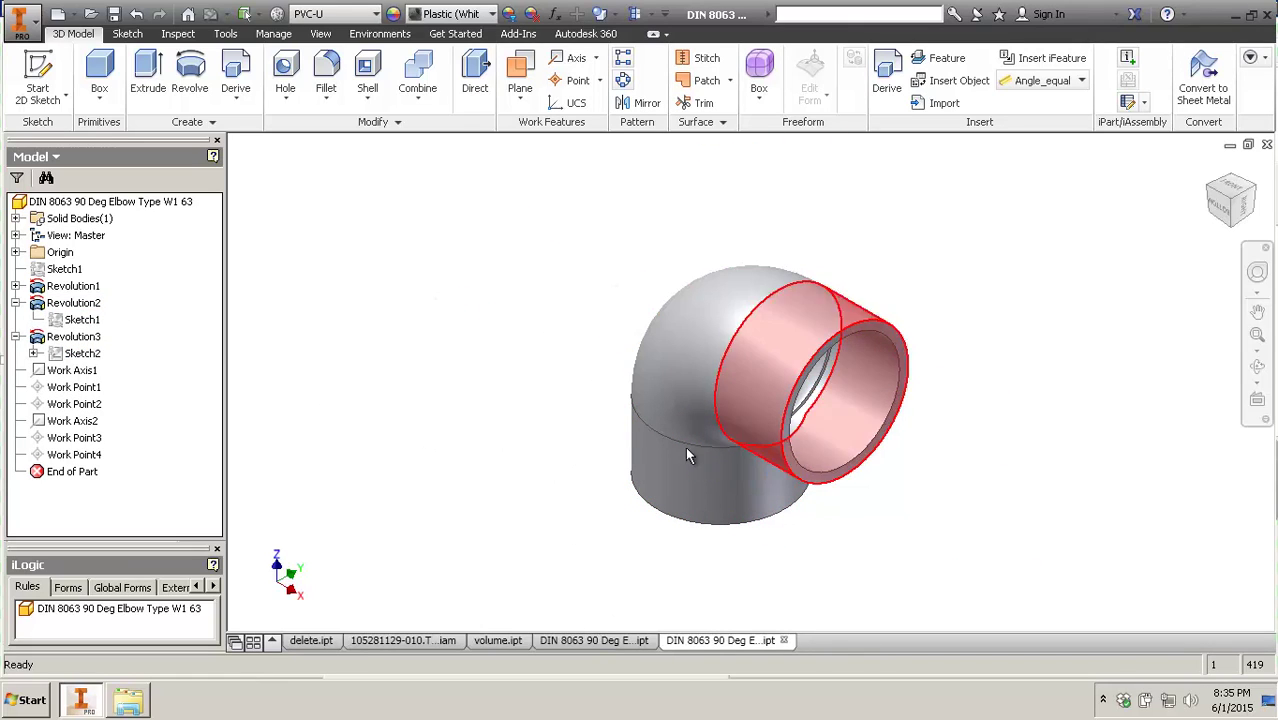
- Switch to the other open DIN 8063 elbow part, reveal Revolution3's sketch, and inspect Sketch1 with the bend's centre arc
{"action": "left_click", "coordinate": [613, 640]}
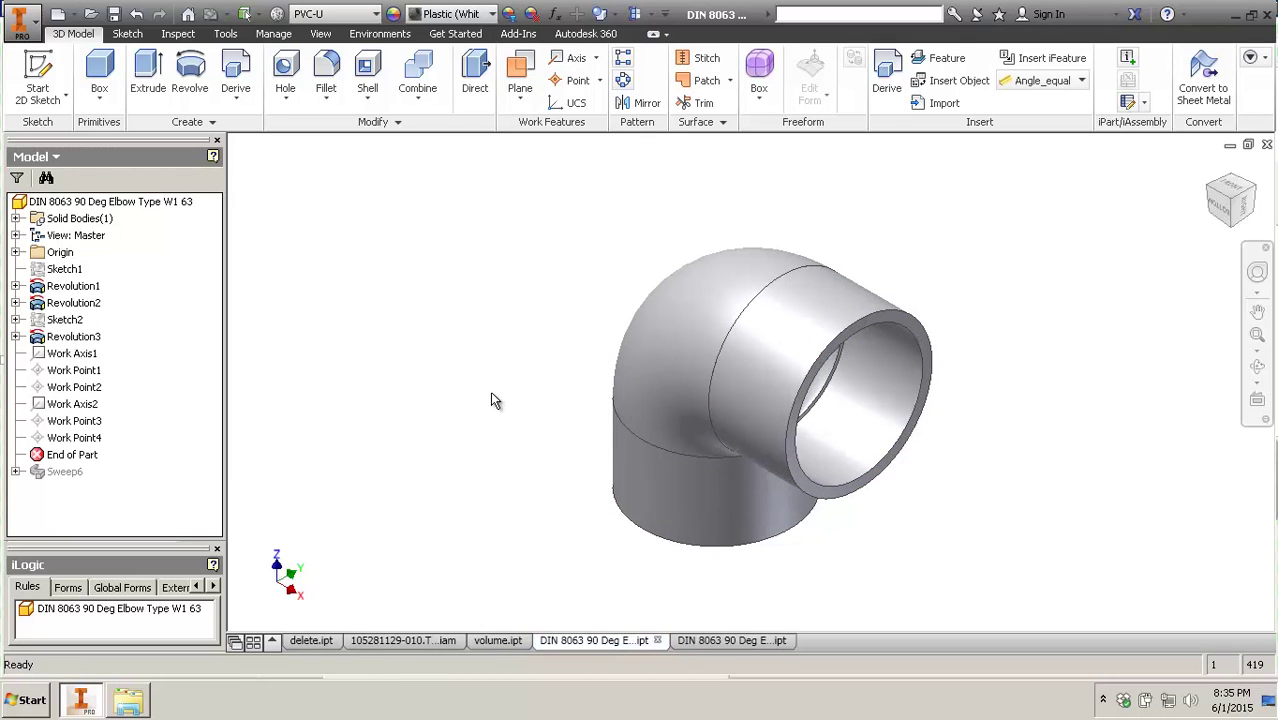
{"action": "left_click", "coordinate": [16, 337]}
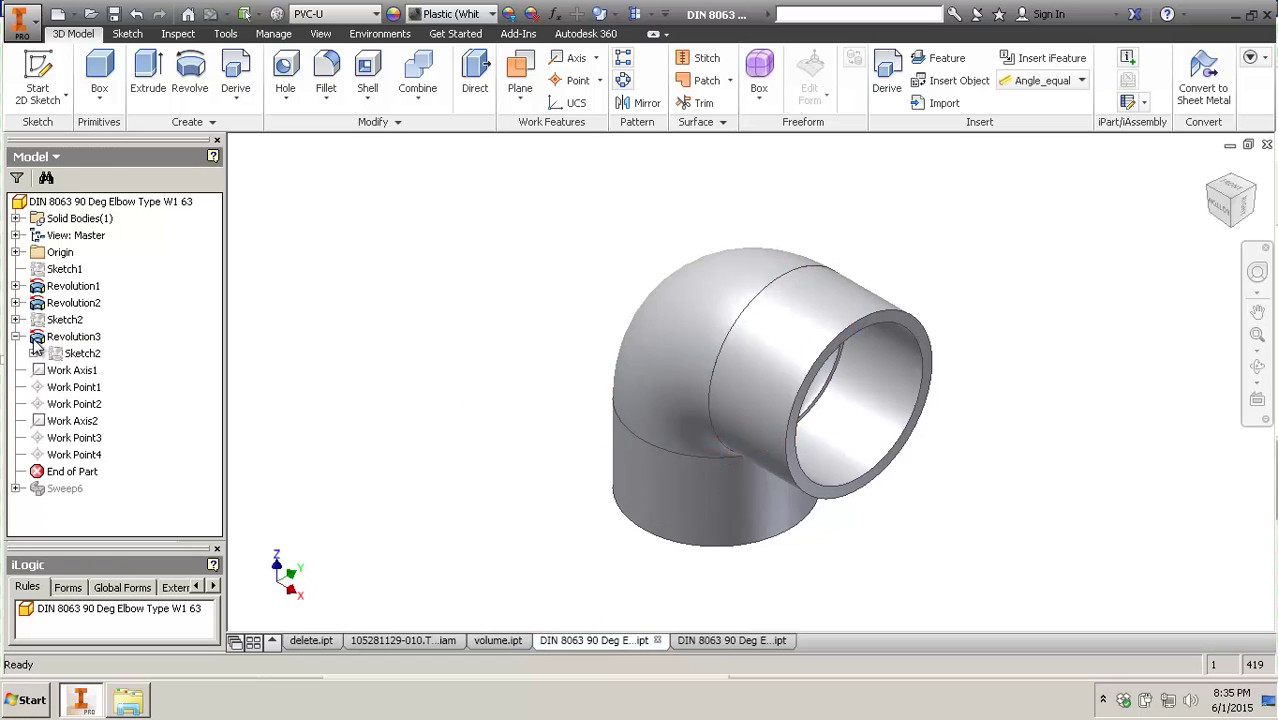
{"action": "left_click", "coordinate": [72, 337]}
{"action": "double_click", "coordinate": [37, 270]}
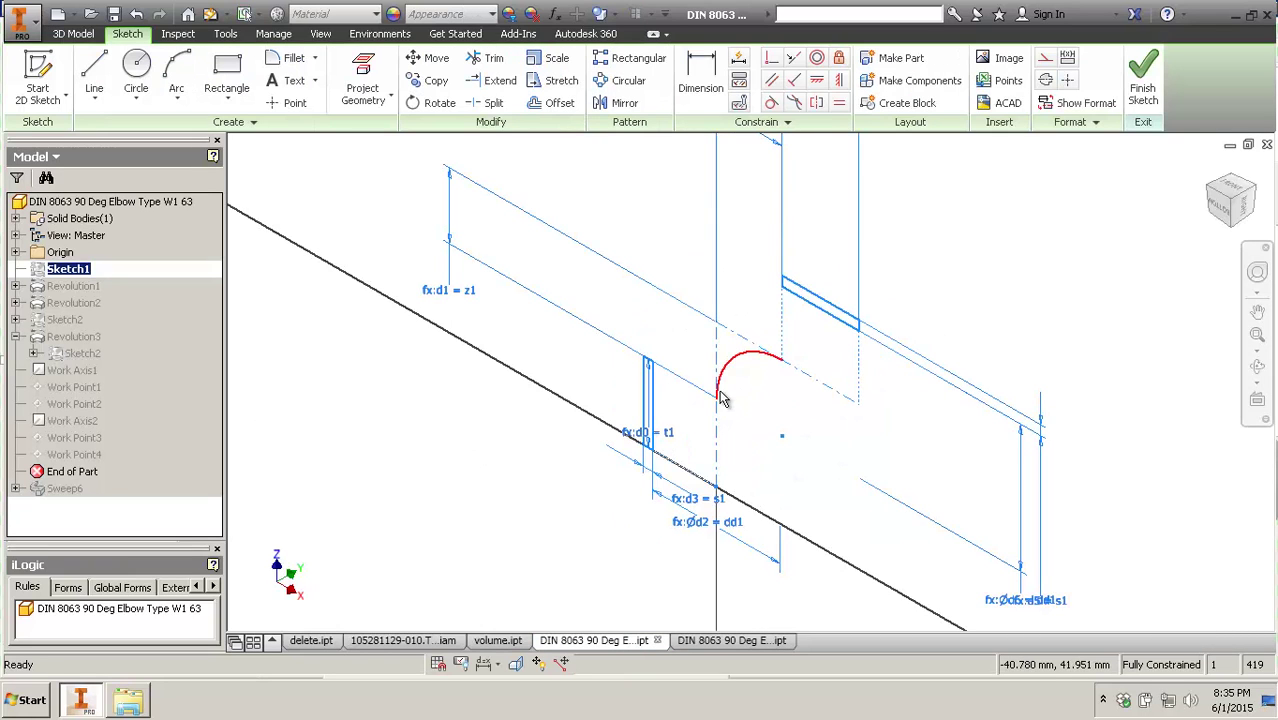
{"action": "left_click", "coordinate": [965, 245]}
{"action": "left_click", "coordinate": [1142, 88]}
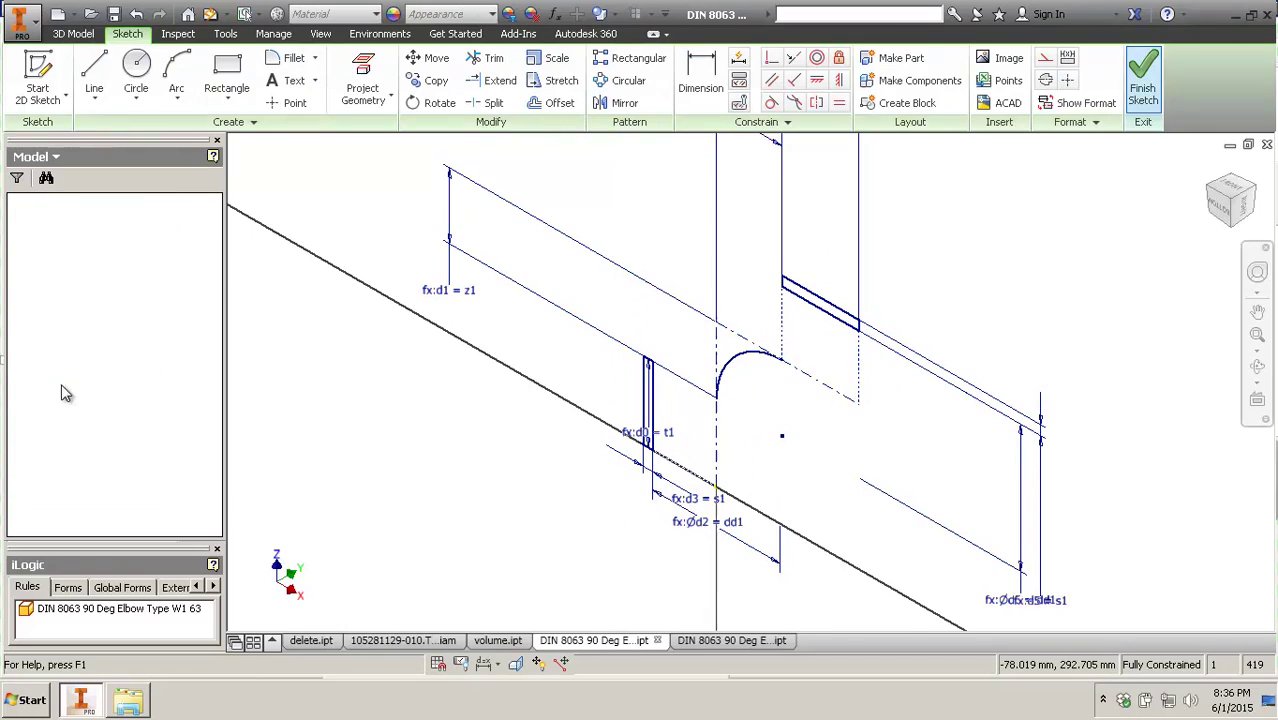
- Suppress Revolution3 and move the End of Part marker below Sweep6 so that the sweep forms the bend
{"action": "right_click", "coordinate": [64, 337]}
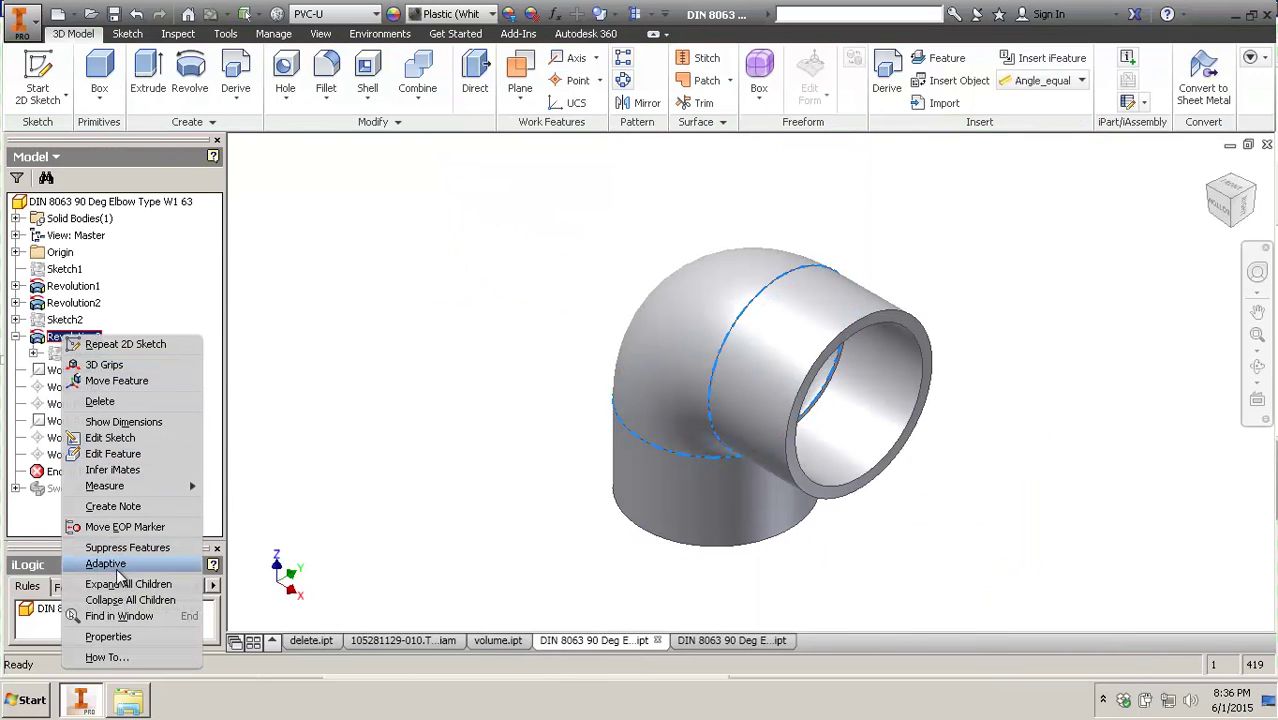
{"action": "left_click", "coordinate": [148, 548]}
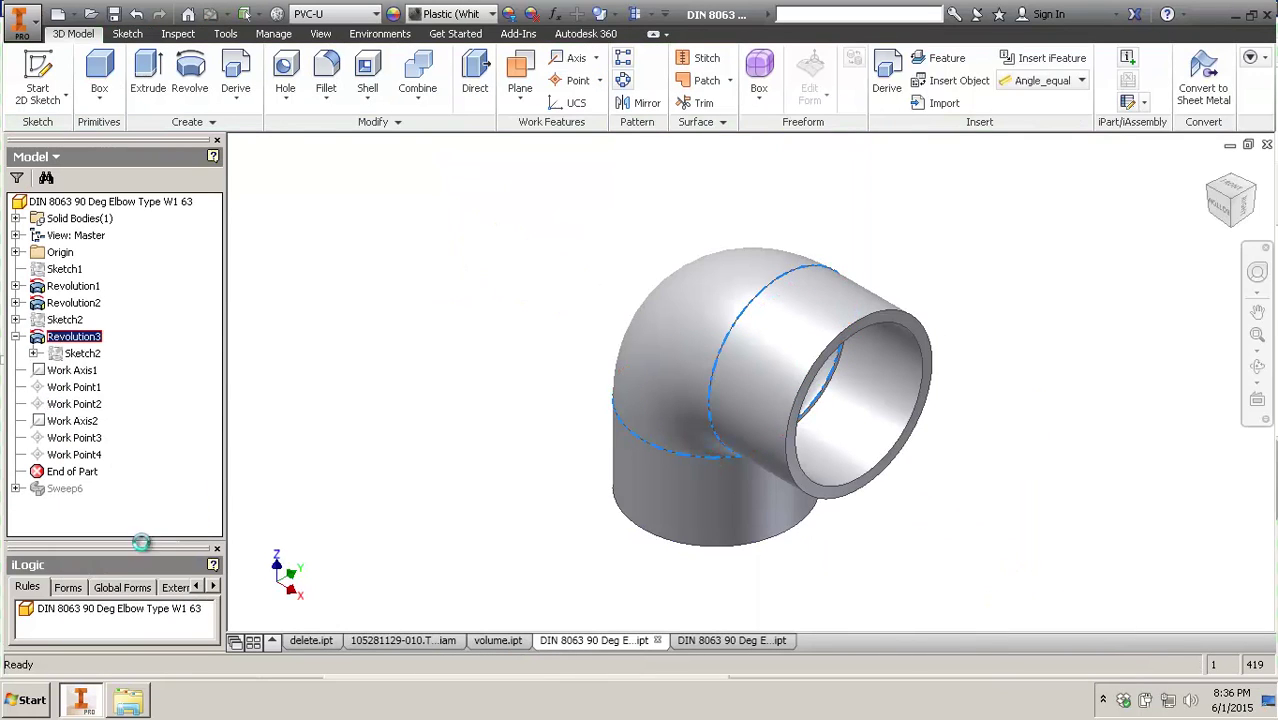
{"action": "left_click_drag", "start_coordinate": [86, 487], "coordinate": [88, 506]}
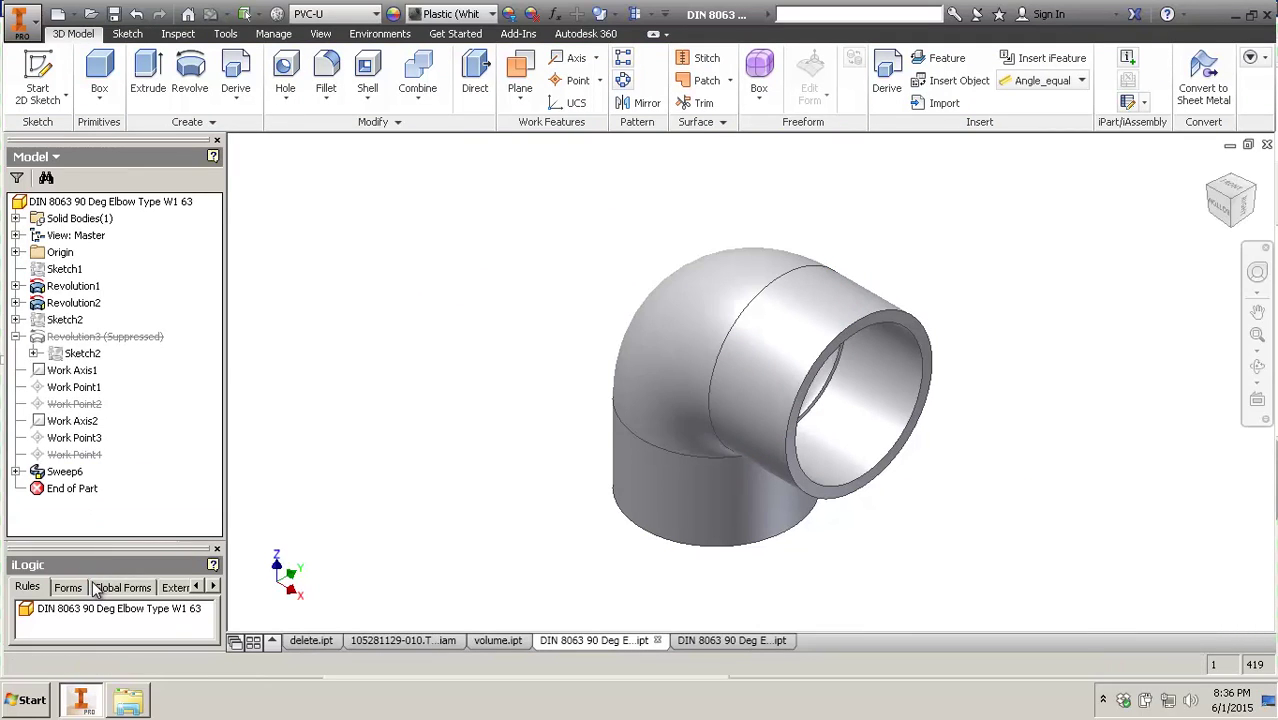
- View the modified elbow side-on and examine the Sketch1 path used by Sweep6
{"action": "left_click", "coordinate": [1224, 207]}
{"action": "left_click", "coordinate": [15, 471]}
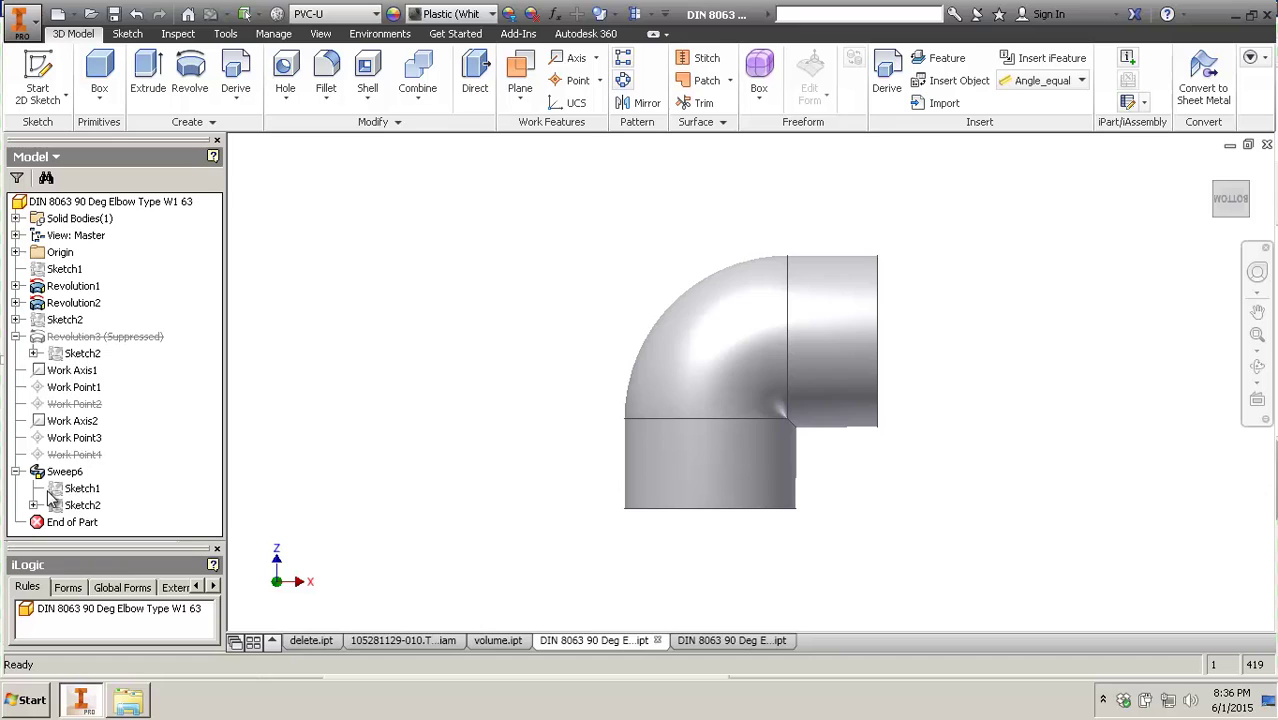
{"action": "left_click", "coordinate": [80, 488]}
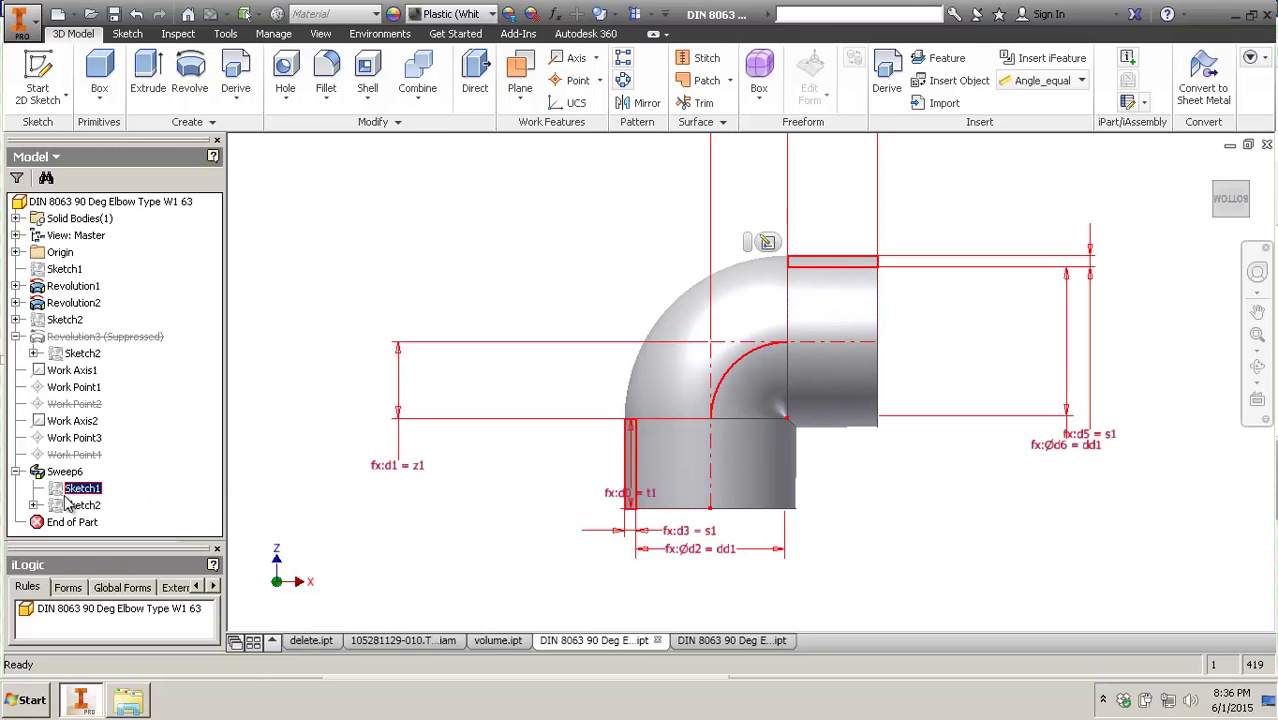
{"action": "left_click", "coordinate": [68, 490]}
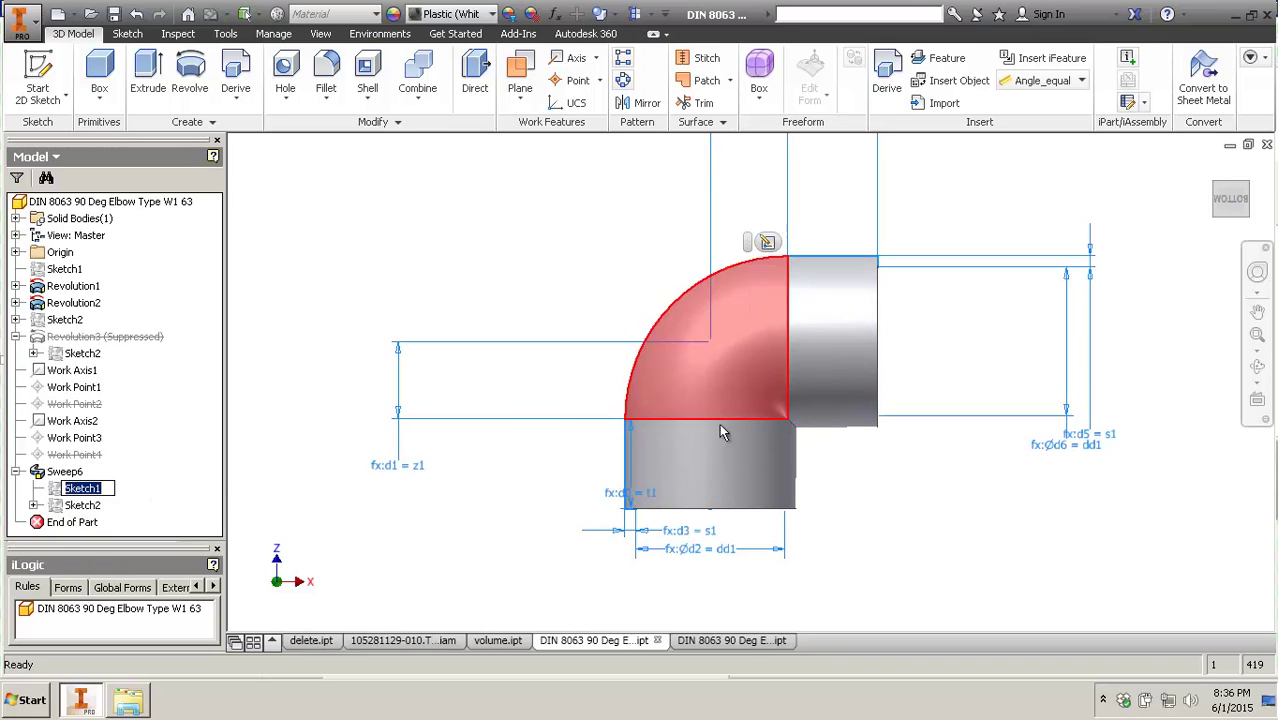
{"action": "left_click", "coordinate": [510, 298]}
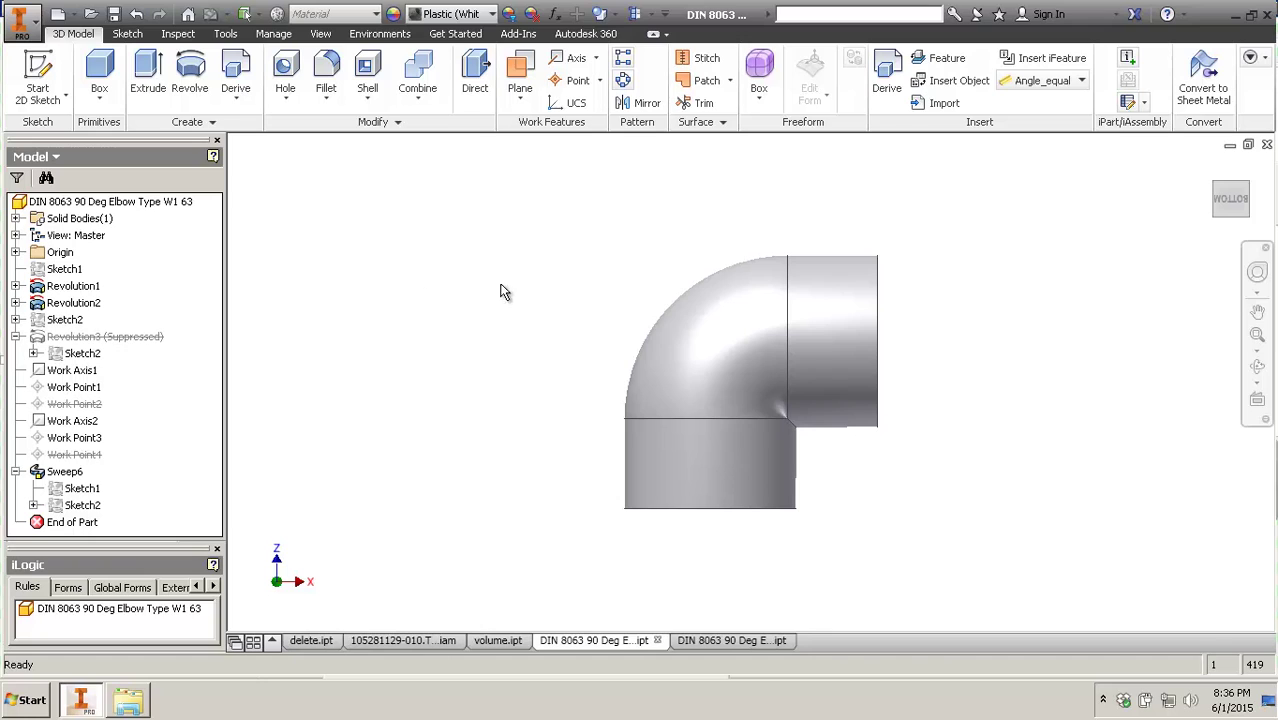
- Zoom in on the seam where the elbow's bend meets the horizontal socket, inspect its outer edge, and restore the isometric view
{"action": "left_click", "coordinate": [1258, 334]}
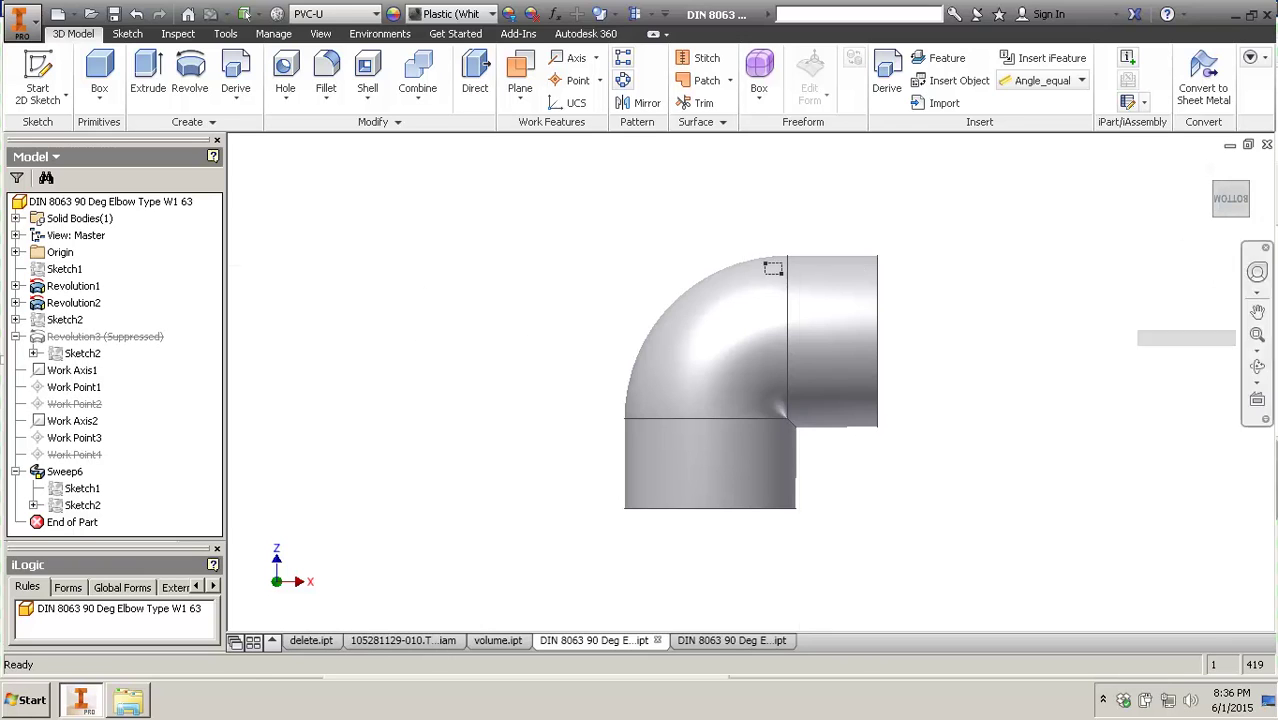
{"action": "left_click_drag", "start_coordinate": [802, 262], "coordinate": [787, 282]}
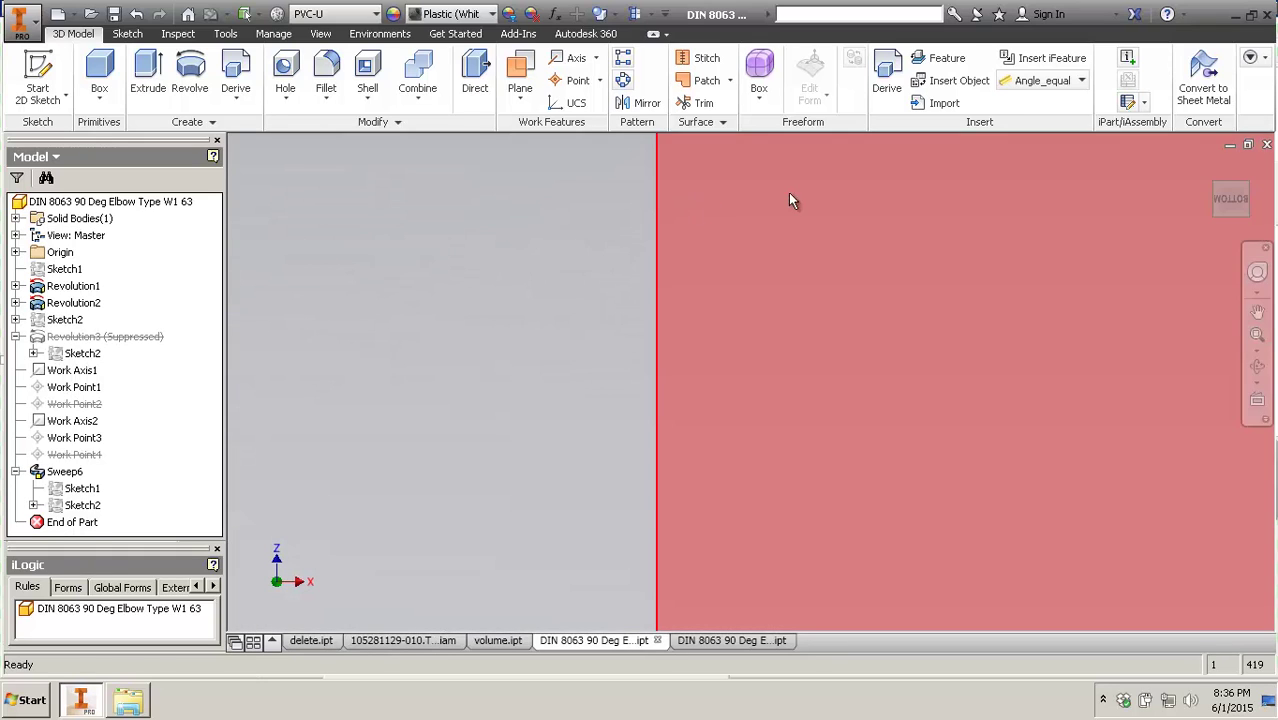
{"action": "middle_click_drag", "start_coordinate": [788, 192], "coordinate": [861, 432]}
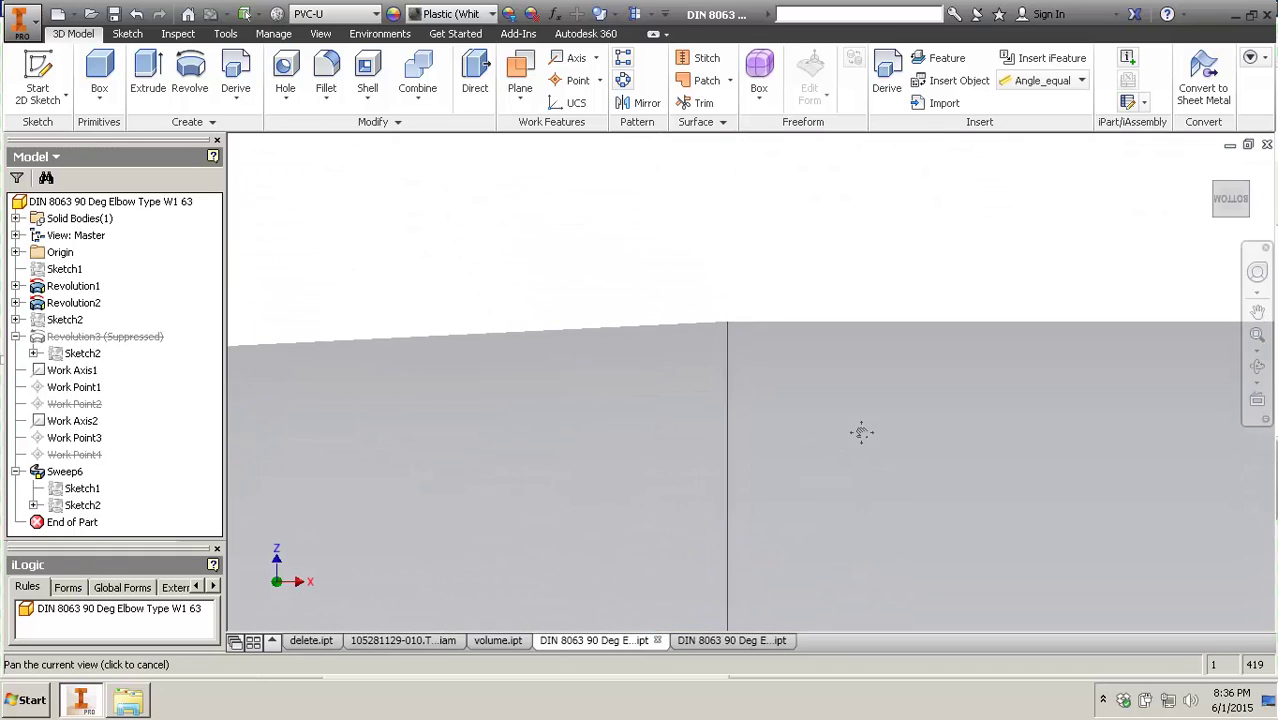
{"action": "left_click", "coordinate": [1257, 335]}
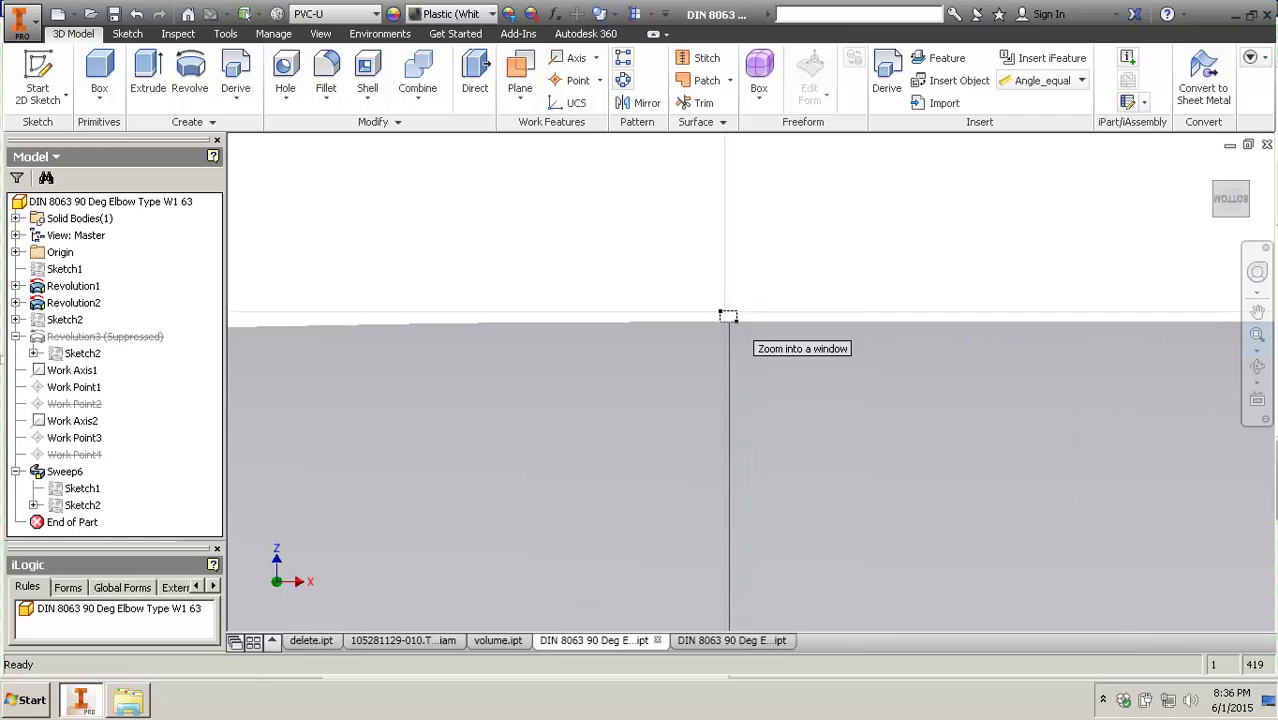
{"action": "left_click_drag", "start_coordinate": [721, 312], "coordinate": [740, 337]}
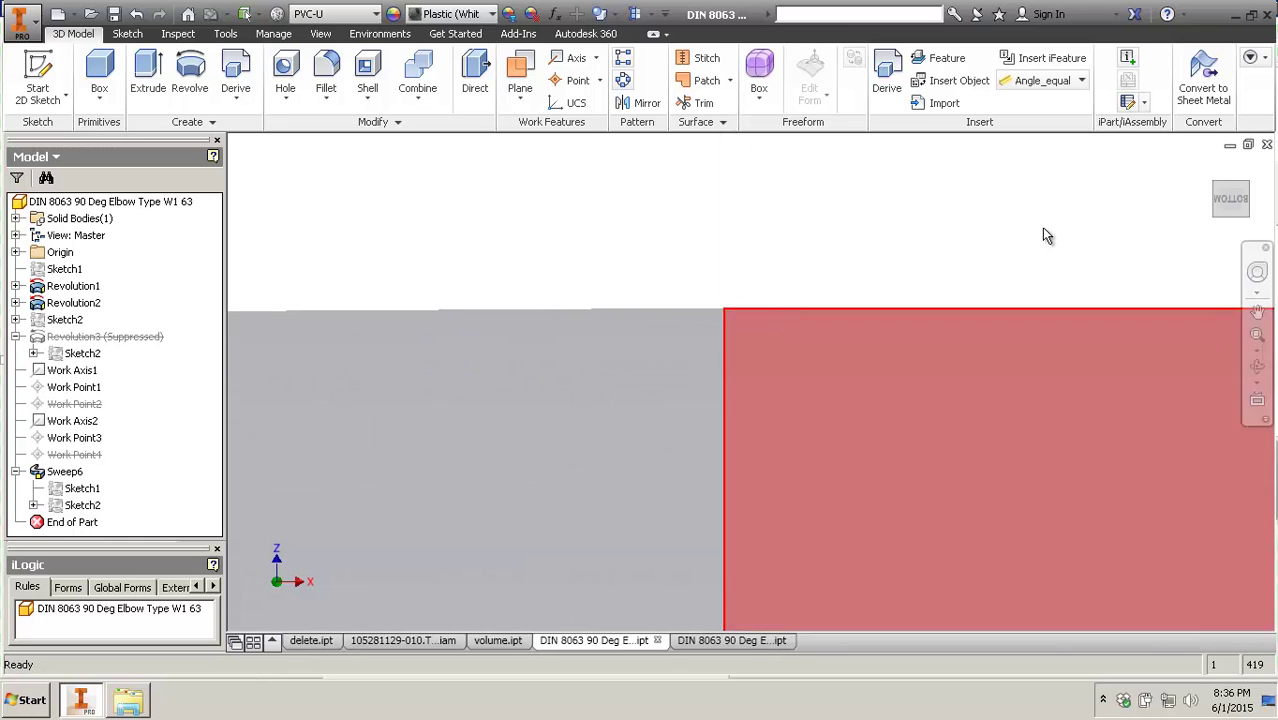
{"action": "left_click", "coordinate": [1240, 205]}
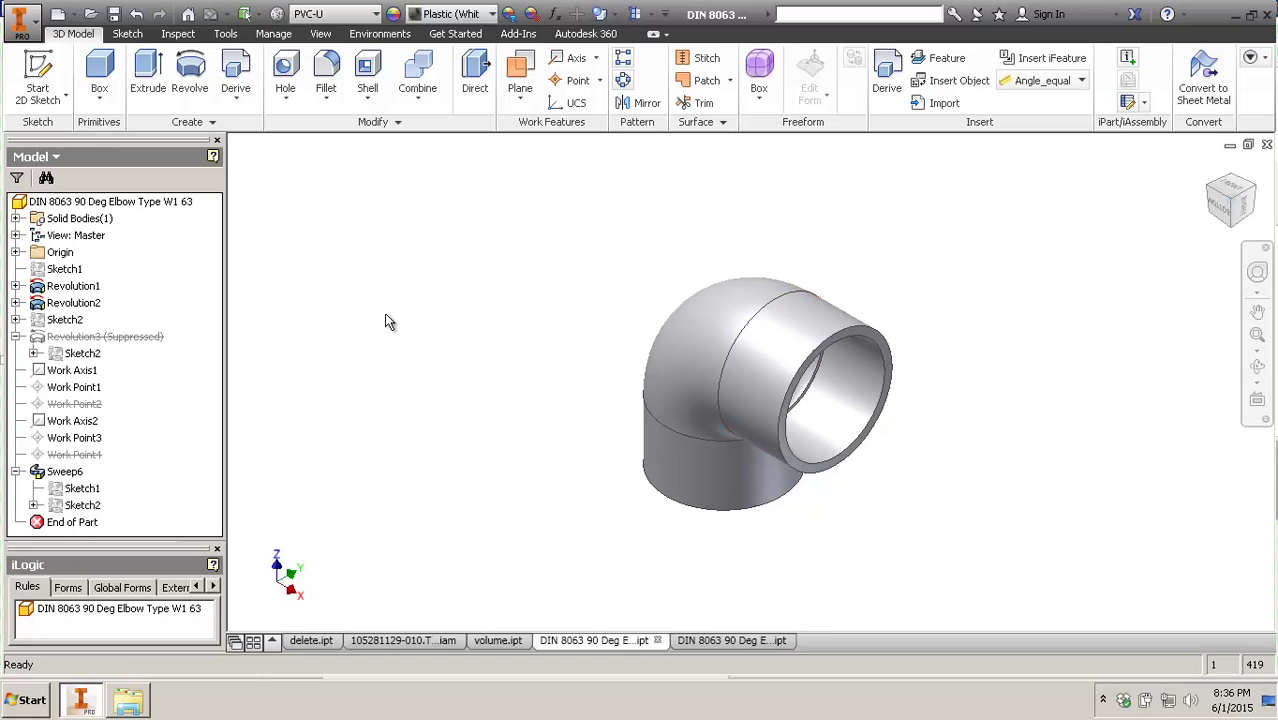
{"action": "left_click", "coordinate": [425, 642]}
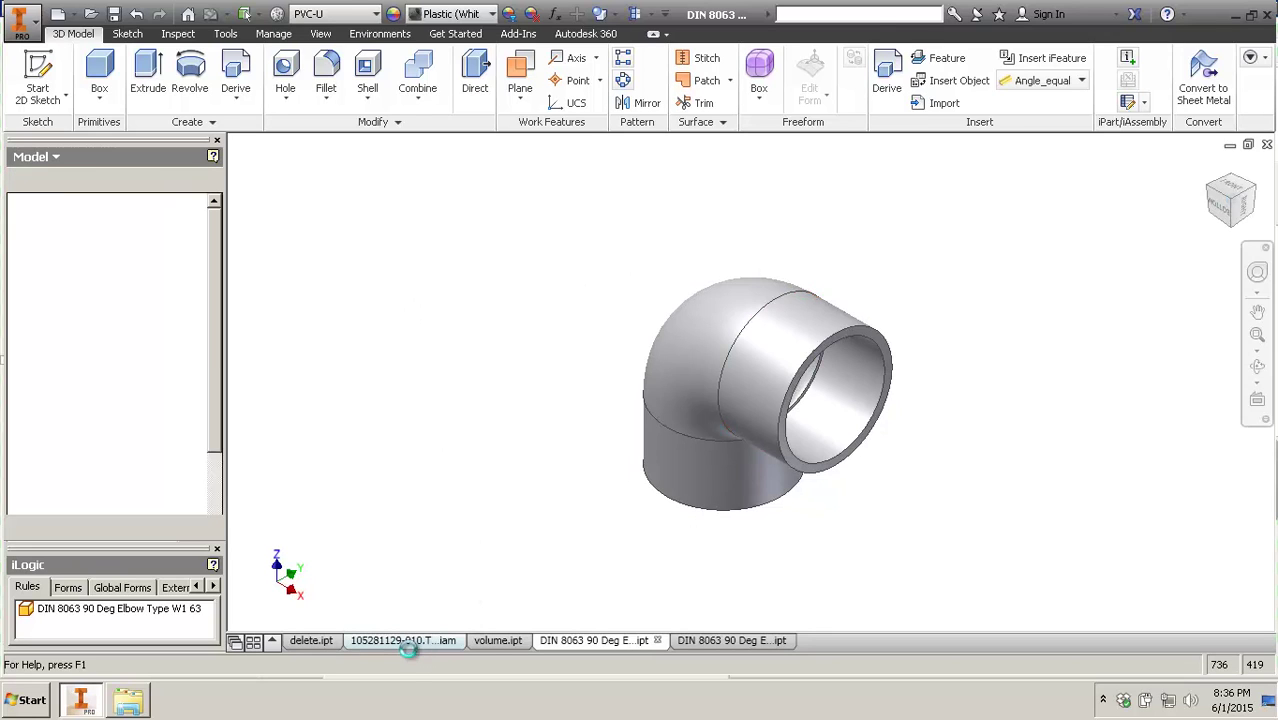
{"action": "scroll", "coordinate": [600, 505], "scroll_direction": "up", "scroll_amount": 5}
{"action": "scroll", "coordinate": [657, 335], "scroll_direction": "down", "scroll_amount": 6}
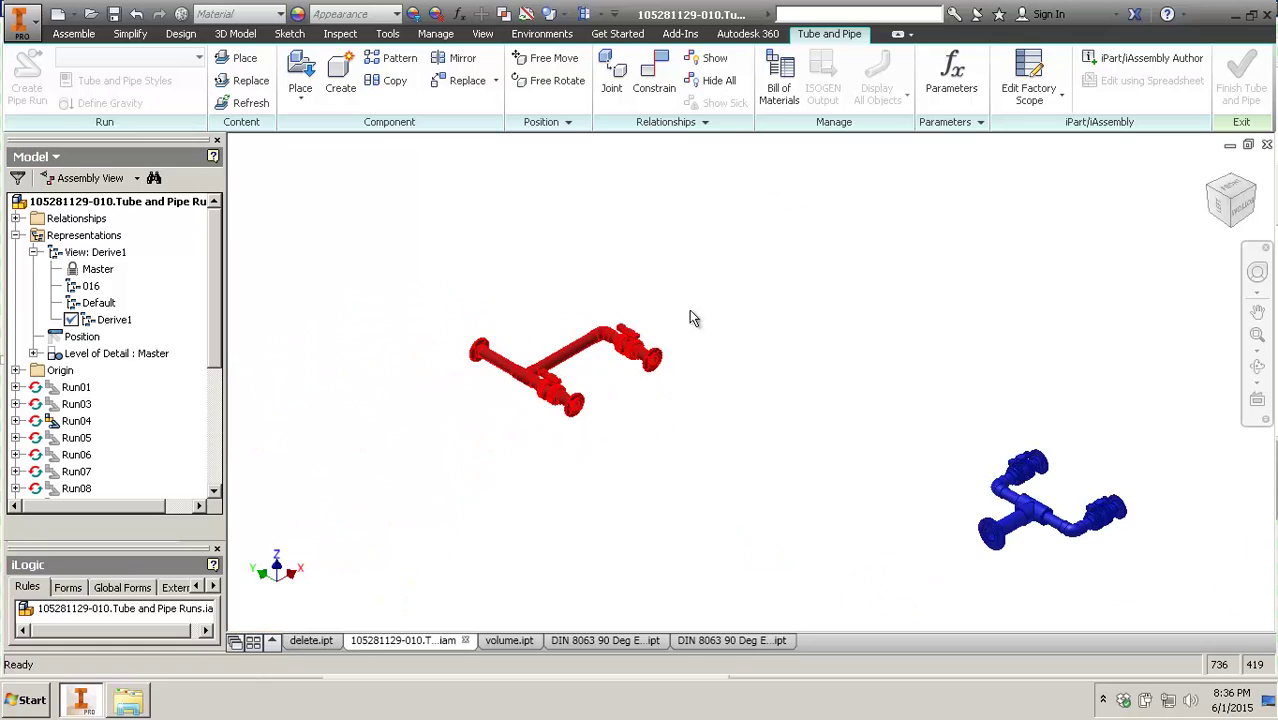
{"action": "middle_click_drag", "start_coordinate": [836, 341], "coordinate": [619, 354]}
{"action": "scroll", "coordinate": [672, 380], "scroll_direction": "down", "scroll_amount": 2}
{"action": "scroll", "coordinate": [785, 248], "scroll_direction": "down", "scroll_amount": 4}
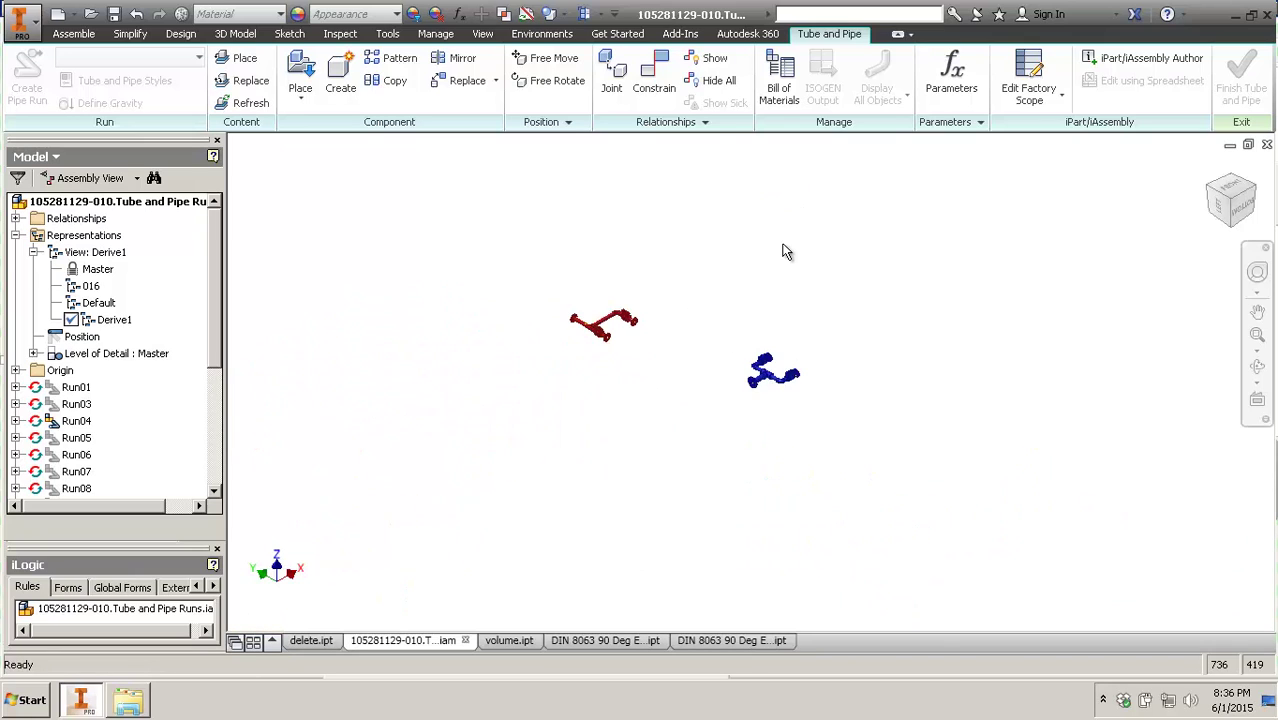
{"action": "middle_click_drag", "start_coordinate": [785, 248], "coordinate": [699, 448]}
{"action": "scroll", "coordinate": [667, 380], "scroll_direction": "up", "scroll_amount": 8}
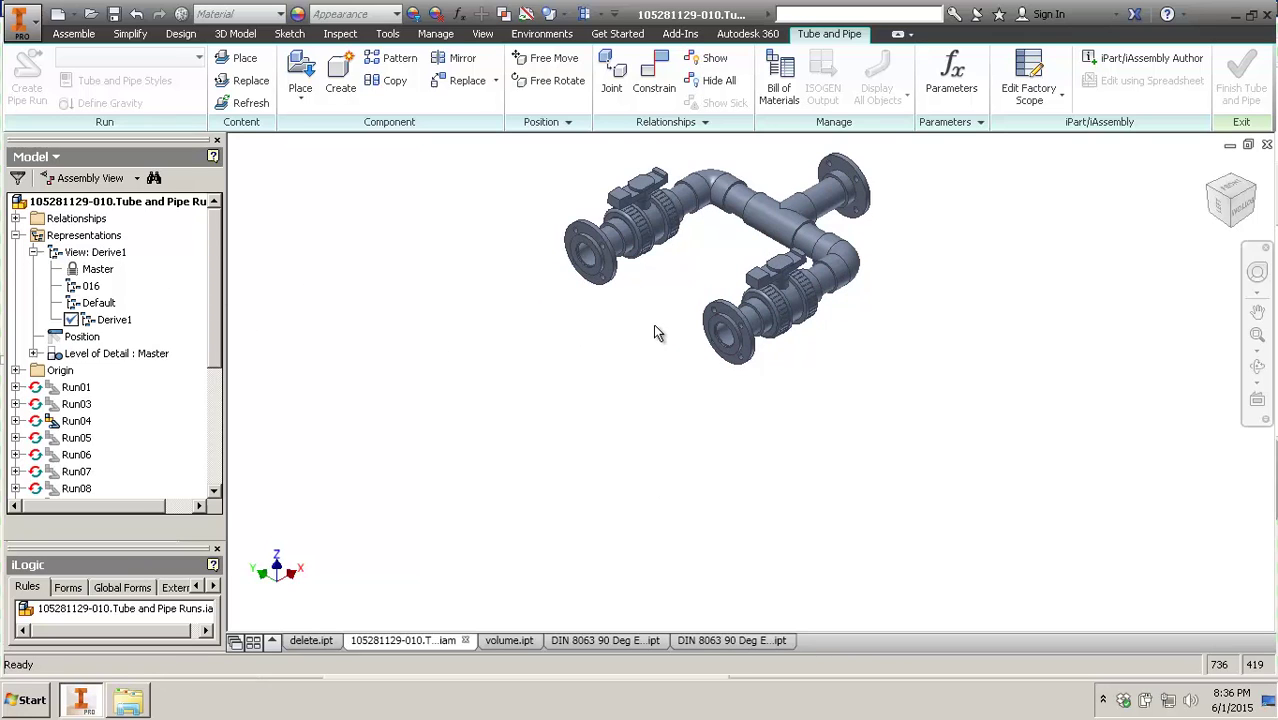
{"action": "scroll", "coordinate": [715, 332], "scroll_direction": "up", "scroll_amount": 5}
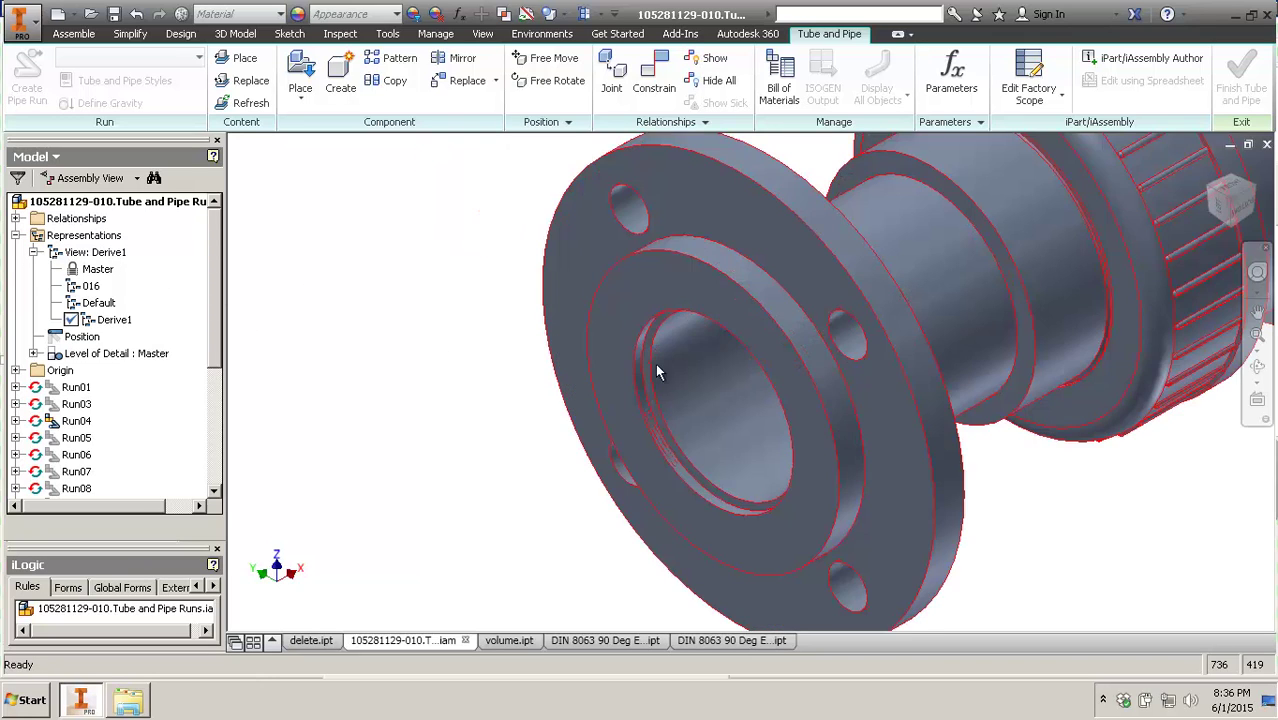
{"action": "scroll", "coordinate": [720, 410], "scroll_direction": "down", "scroll_amount": 5}
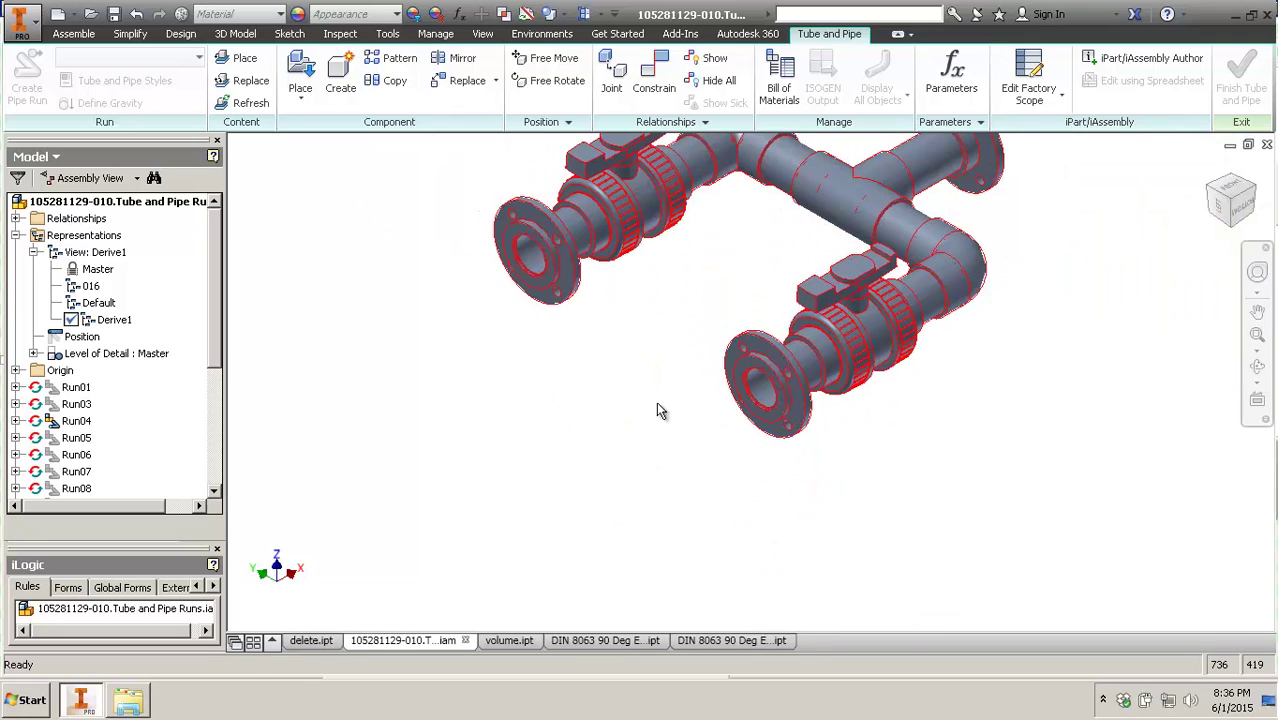
- Activate the Master view representation and find the run with the pressure gauge above the twin valve branches
{"action": "double_click", "coordinate": [98, 269]}
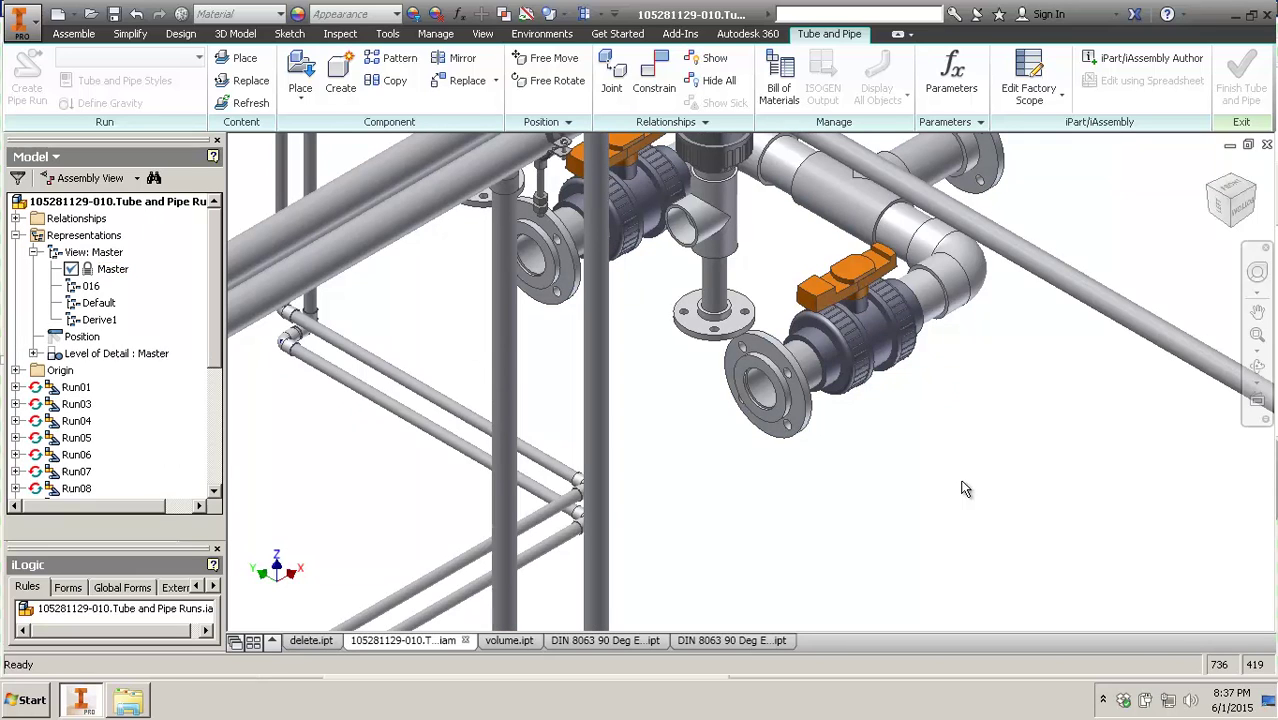
{"action": "scroll", "coordinate": [917, 445], "scroll_direction": "down", "scroll_amount": 6}
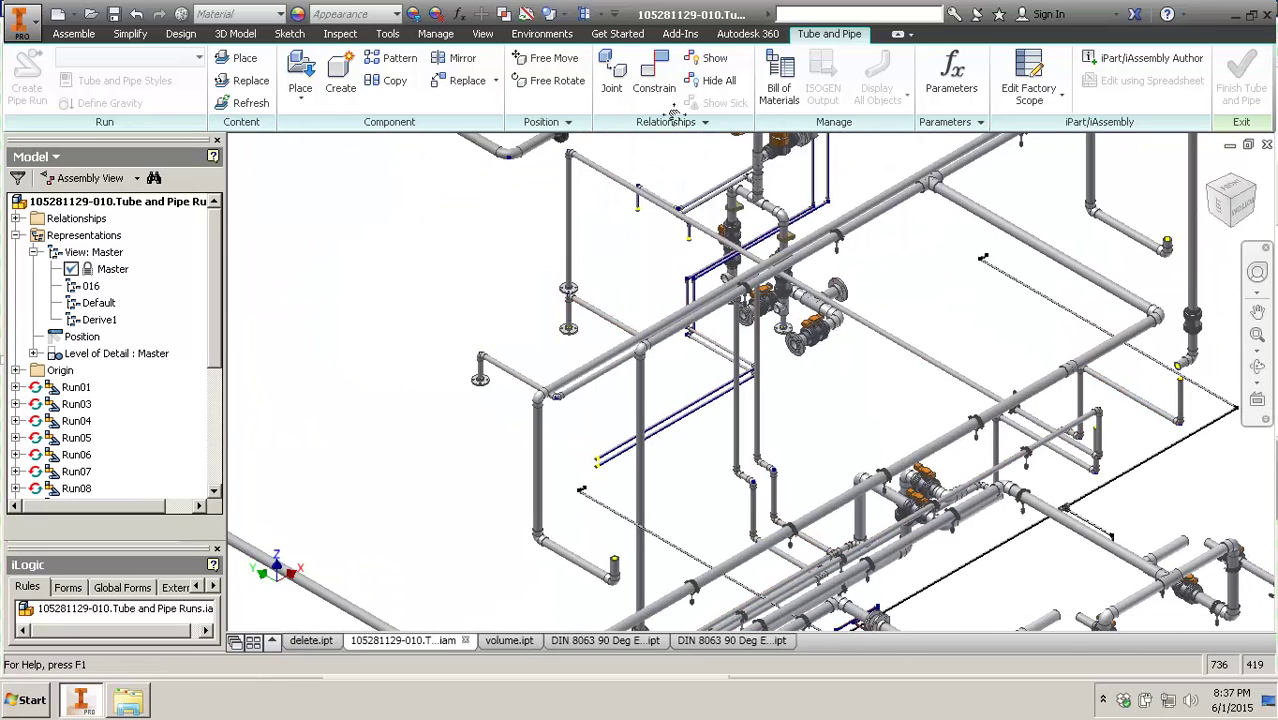
{"action": "scroll", "coordinate": [901, 398], "scroll_direction": "down", "scroll_amount": 2}
{"action": "scroll", "coordinate": [815, 450], "scroll_direction": "up", "scroll_amount": 8}
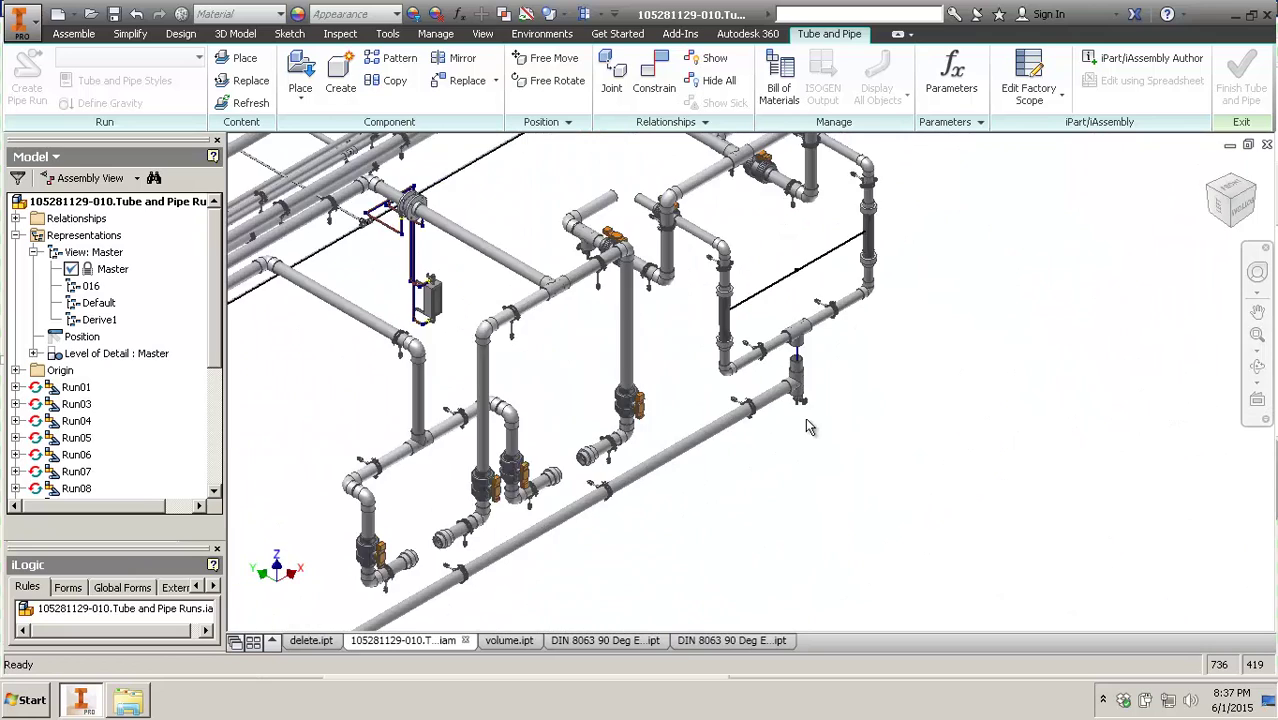
{"action": "middle_click_drag", "start_coordinate": [713, 514], "coordinate": [857, 291]}
{"action": "scroll", "coordinate": [856, 284], "scroll_direction": "down", "scroll_amount": 4}
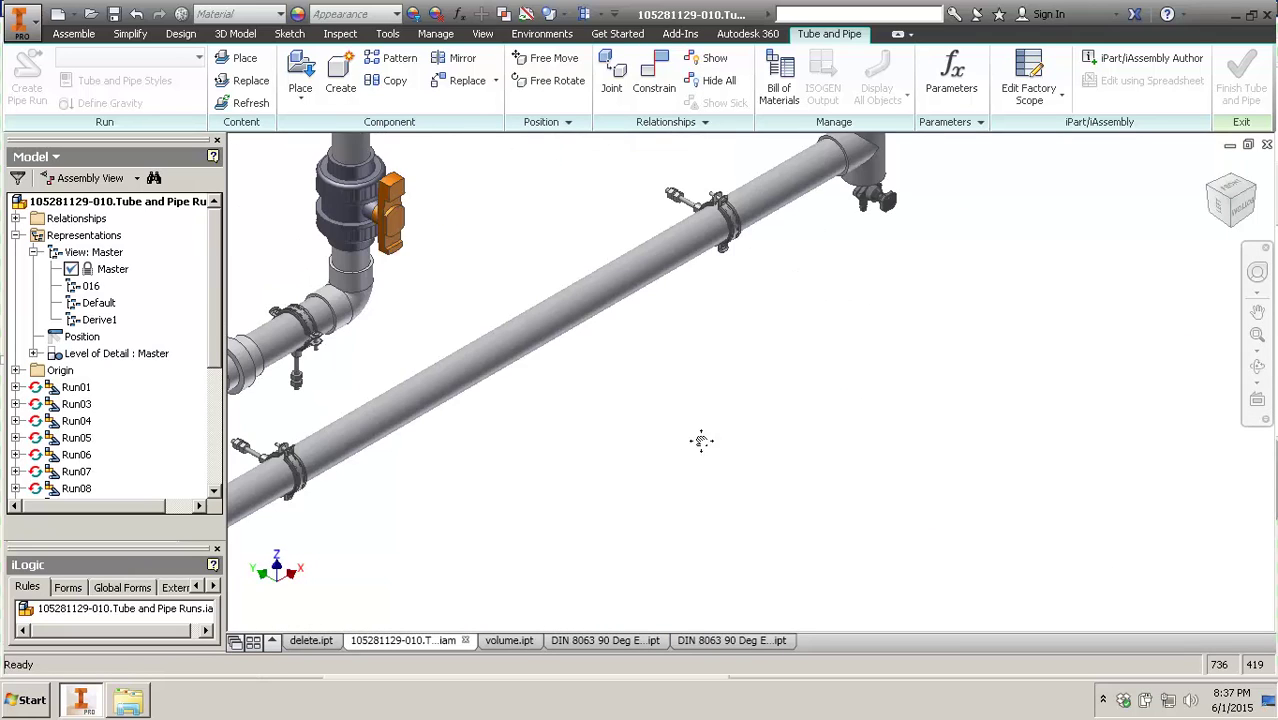
{"action": "middle_click_drag", "start_coordinate": [702, 438], "coordinate": [730, 275]}
{"action": "middle_click_drag", "start_coordinate": [575, 447], "coordinate": [1153, 240]}
{"action": "scroll", "coordinate": [1006, 383], "scroll_direction": "down", "scroll_amount": 4}
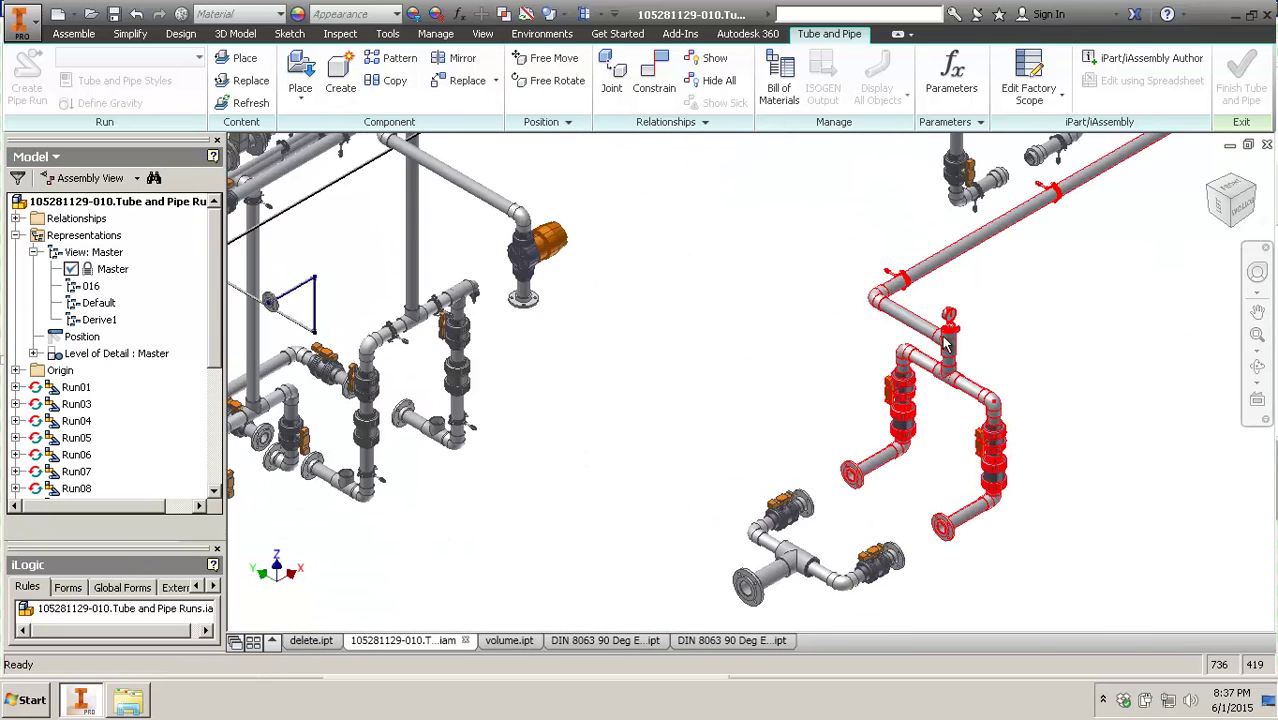
- Examine the pressure gauge and its valve fitting on top of the tee in Run05
{"action": "scroll", "coordinate": [945, 336], "scroll_direction": "up", "scroll_amount": 4}
{"action": "scroll", "coordinate": [957, 342], "scroll_direction": "up", "scroll_amount": 4}
{"action": "scroll", "coordinate": [1110, 346], "scroll_direction": "up", "scroll_amount": 2}
{"action": "middle_click_drag", "start_coordinate": [1110, 346], "coordinate": [642, 580]}
{"action": "scroll", "coordinate": [874, 505], "scroll_direction": "down", "scroll_amount": 4}
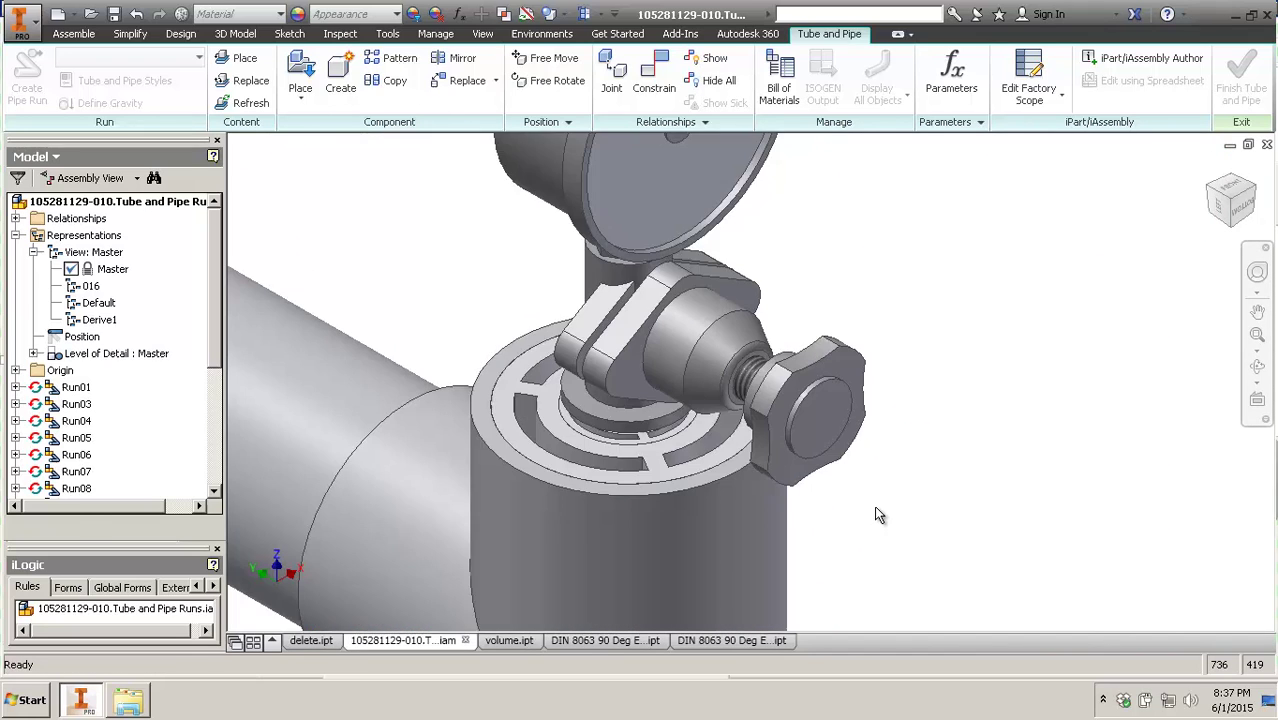
{"action": "middle_click_drag", "start_coordinate": [1103, 385], "coordinate": [1277, 306]}
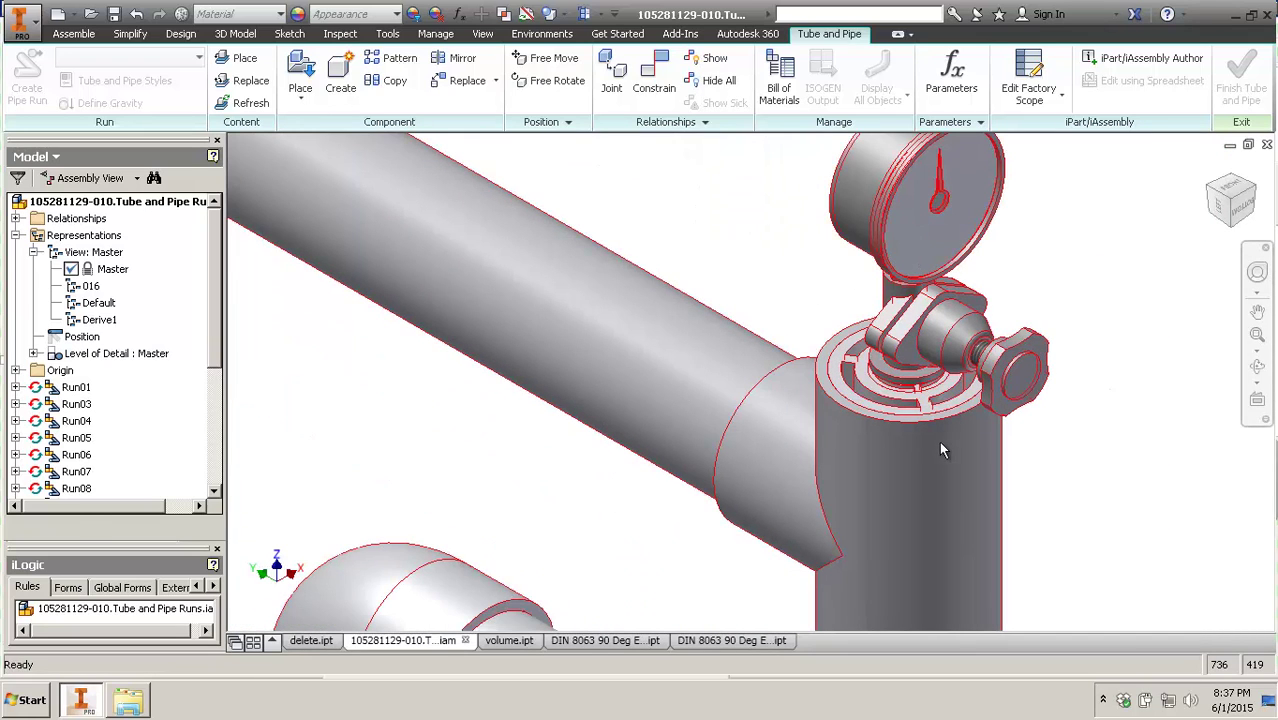
{"action": "scroll", "coordinate": [893, 392], "scroll_direction": "up", "scroll_amount": 1}
{"action": "middle_click_drag", "start_coordinate": [897, 393], "coordinate": [712, 430], "text": "shift"}
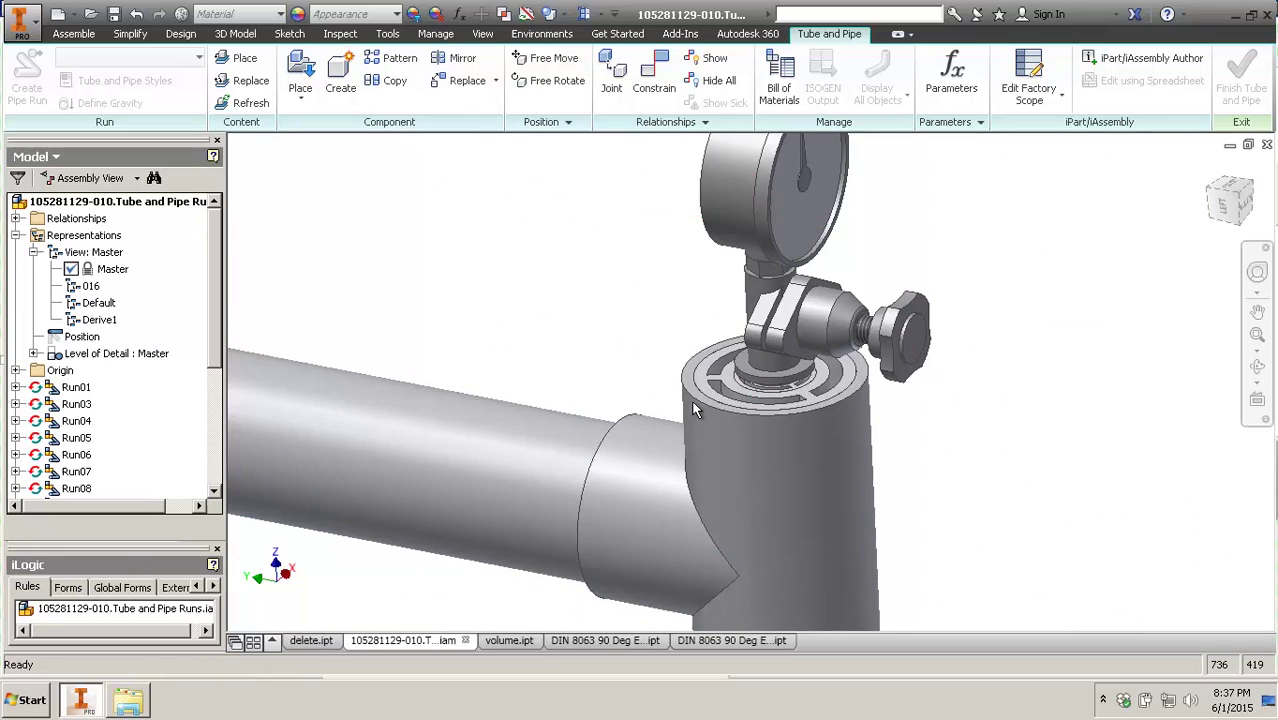
{"action": "scroll", "coordinate": [697, 400], "scroll_direction": "up", "scroll_amount": 6}
{"action": "middle_click_drag", "start_coordinate": [752, 408], "coordinate": [836, 388]}
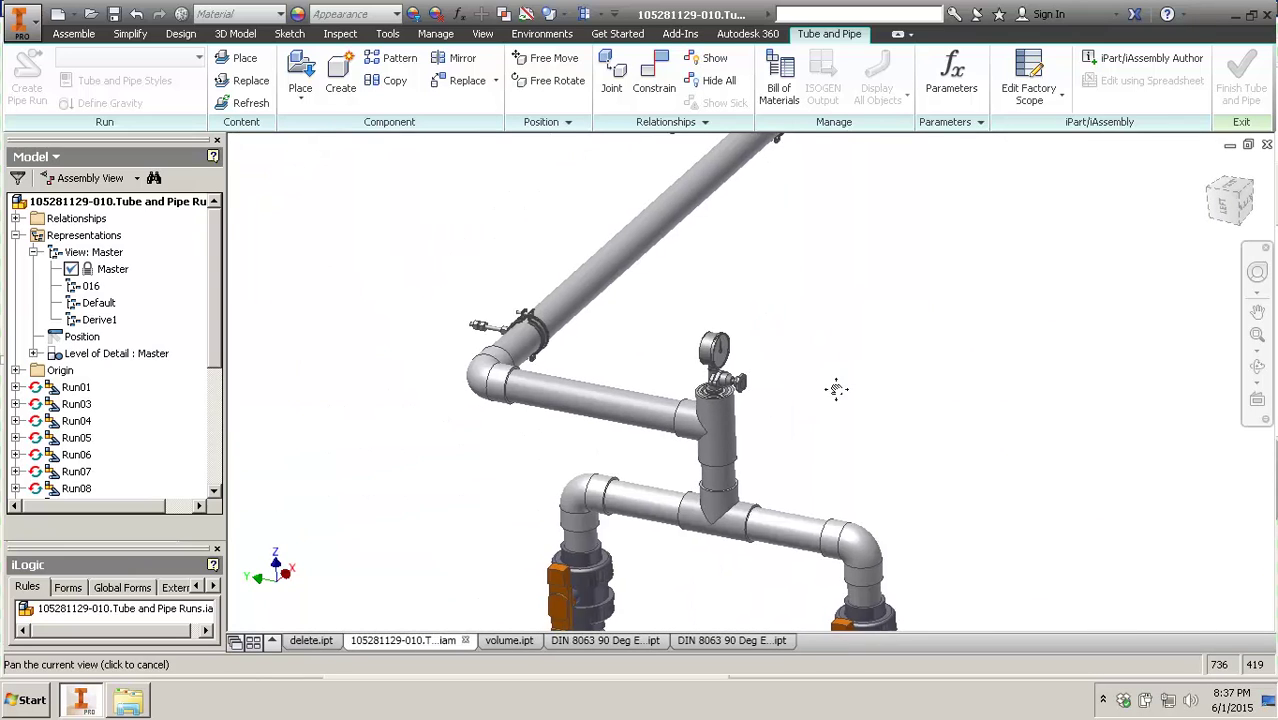
{"action": "scroll", "coordinate": [795, 370], "scroll_direction": "down", "scroll_amount": 5}
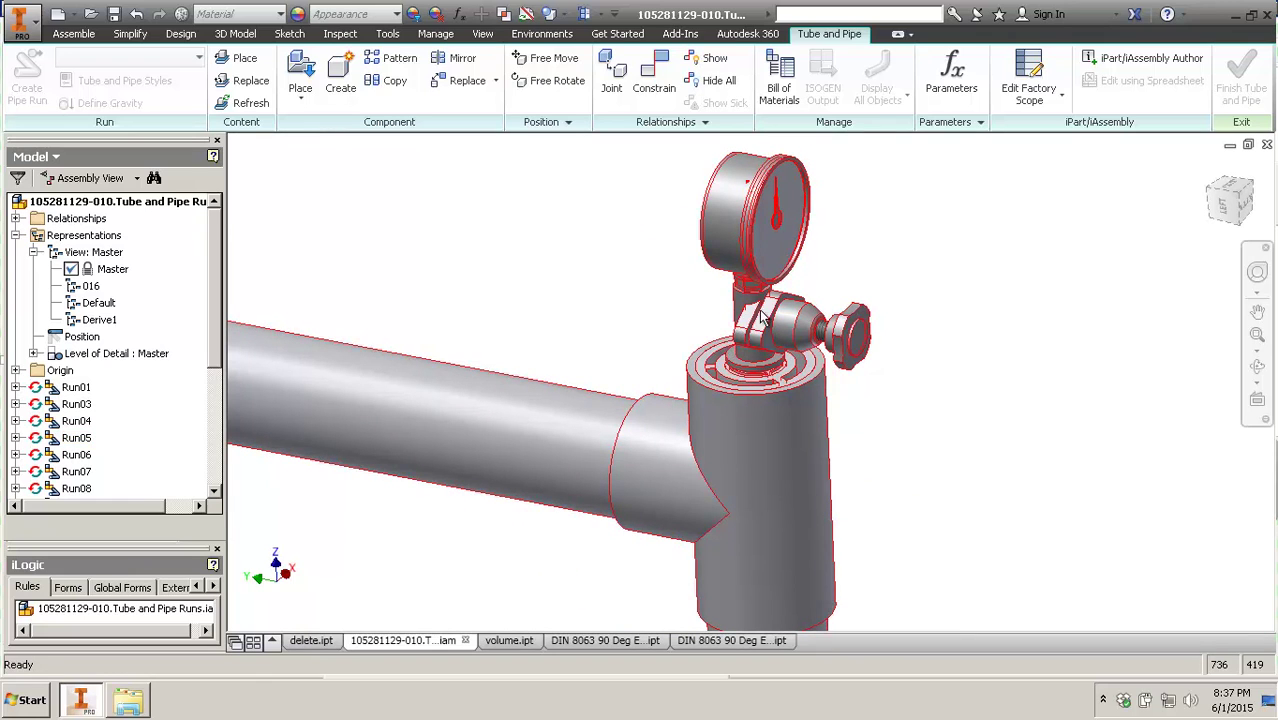
{"action": "scroll", "coordinate": [815, 232], "scroll_direction": "down", "scroll_amount": 3}
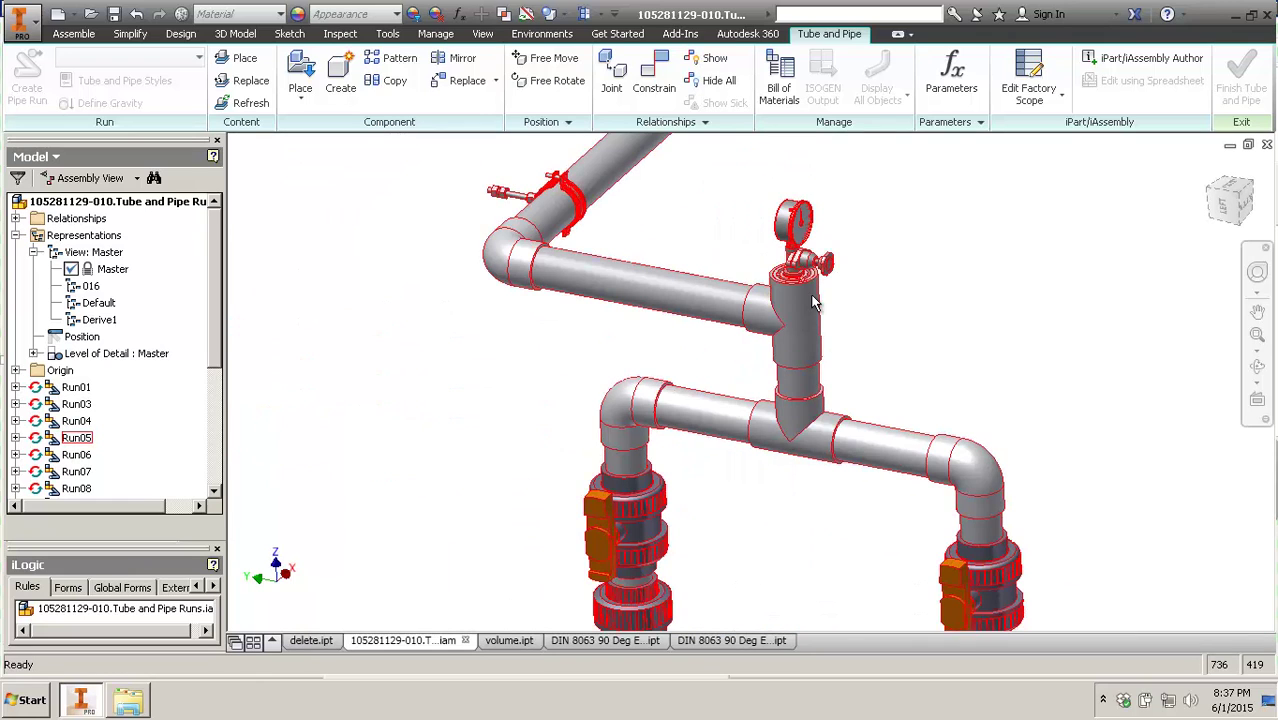
{"action": "scroll", "coordinate": [815, 303], "scroll_direction": "up", "scroll_amount": 6}
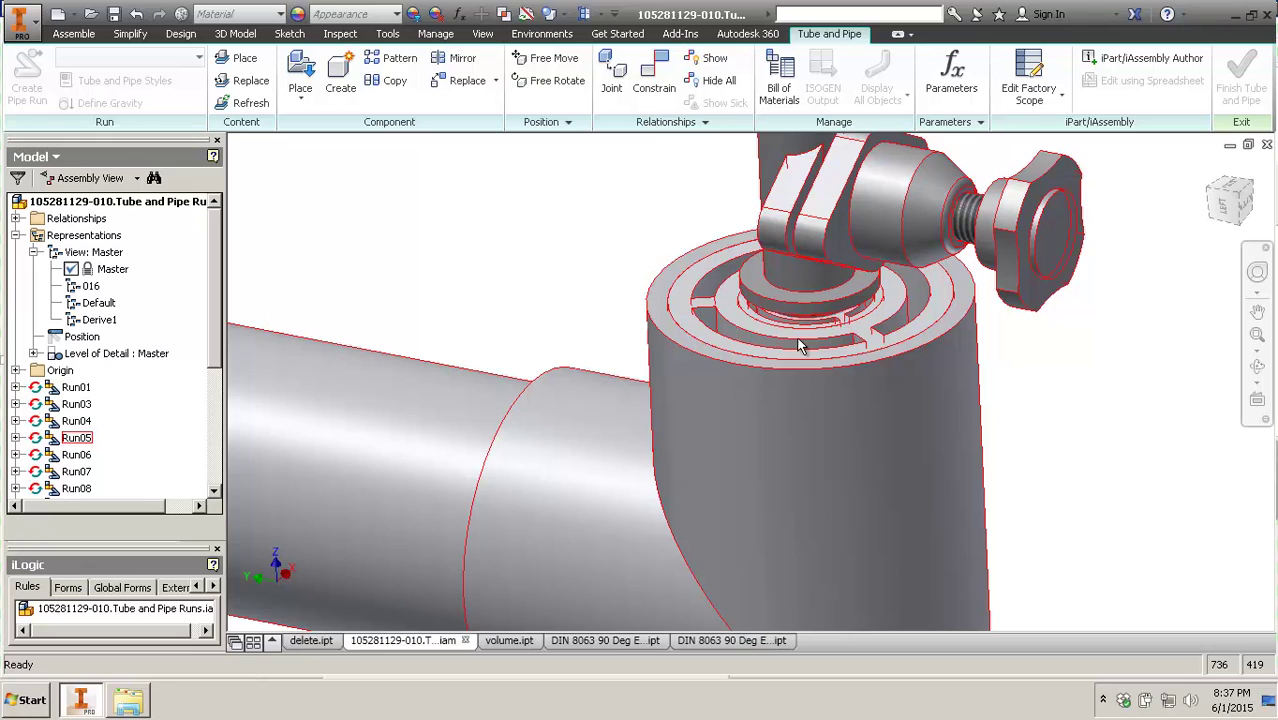
{"action": "left_click", "coordinate": [584, 14]}
{"action": "scroll", "coordinate": [1005, 401], "scroll_direction": "down", "scroll_amount": 2}
{"action": "middle_click_drag", "start_coordinate": [1103, 378], "coordinate": [1079, 288]}
{"action": "scroll", "coordinate": [1074, 268], "scroll_direction": "down", "scroll_amount": 4}
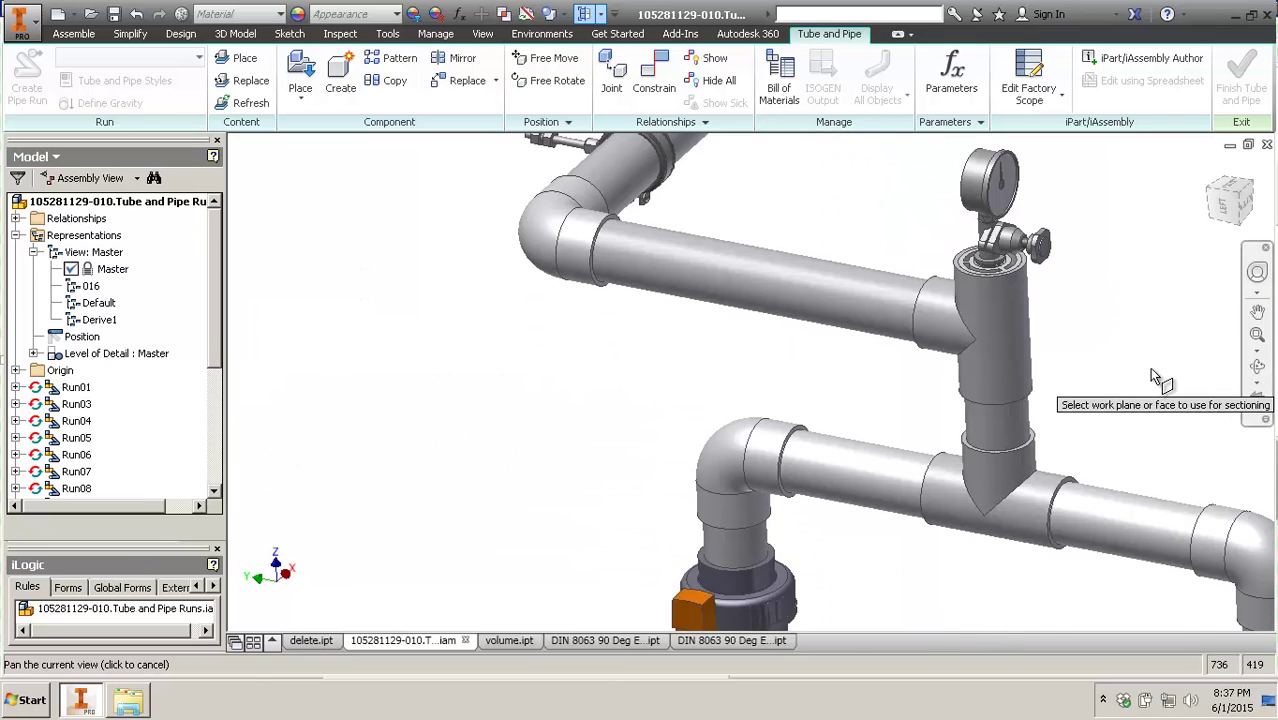
{"action": "left_click", "coordinate": [749, 588]}
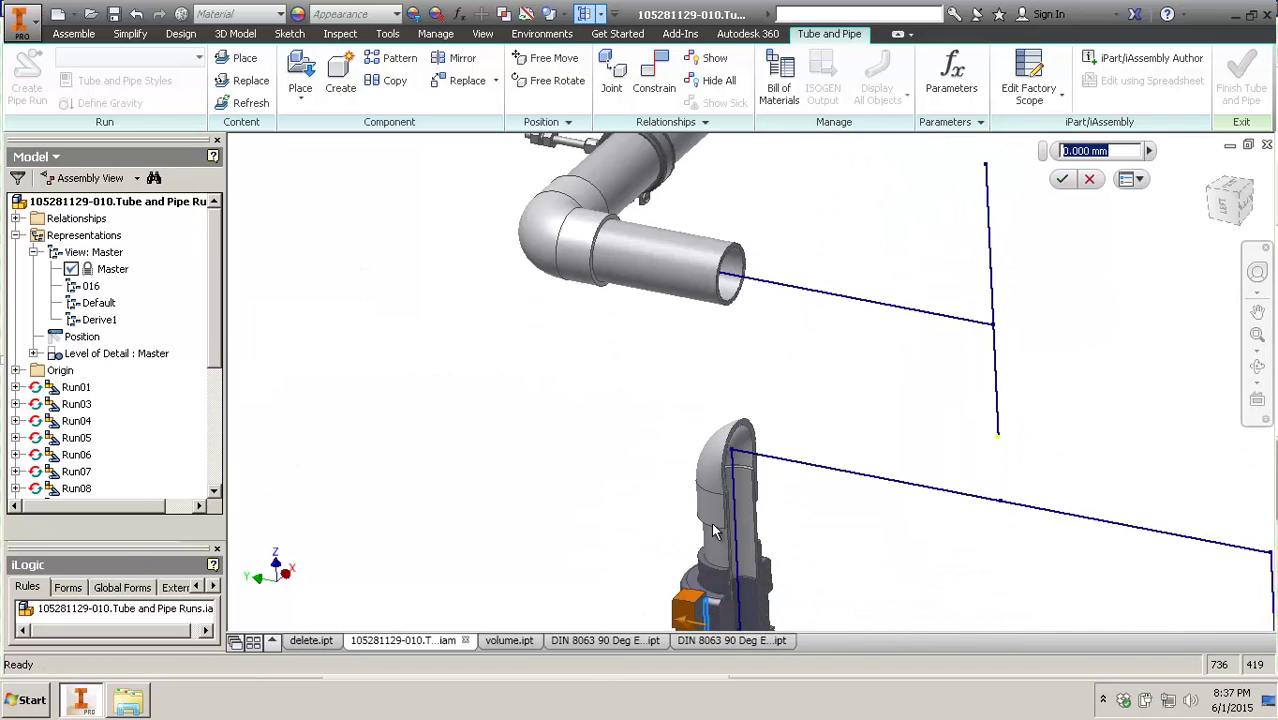
- Section the assembly from the orange valve handle's face, offsetting the cut to pass lengthwise through the gauge tee and its connected pipes
{"action": "left_click", "coordinate": [585, 15]}
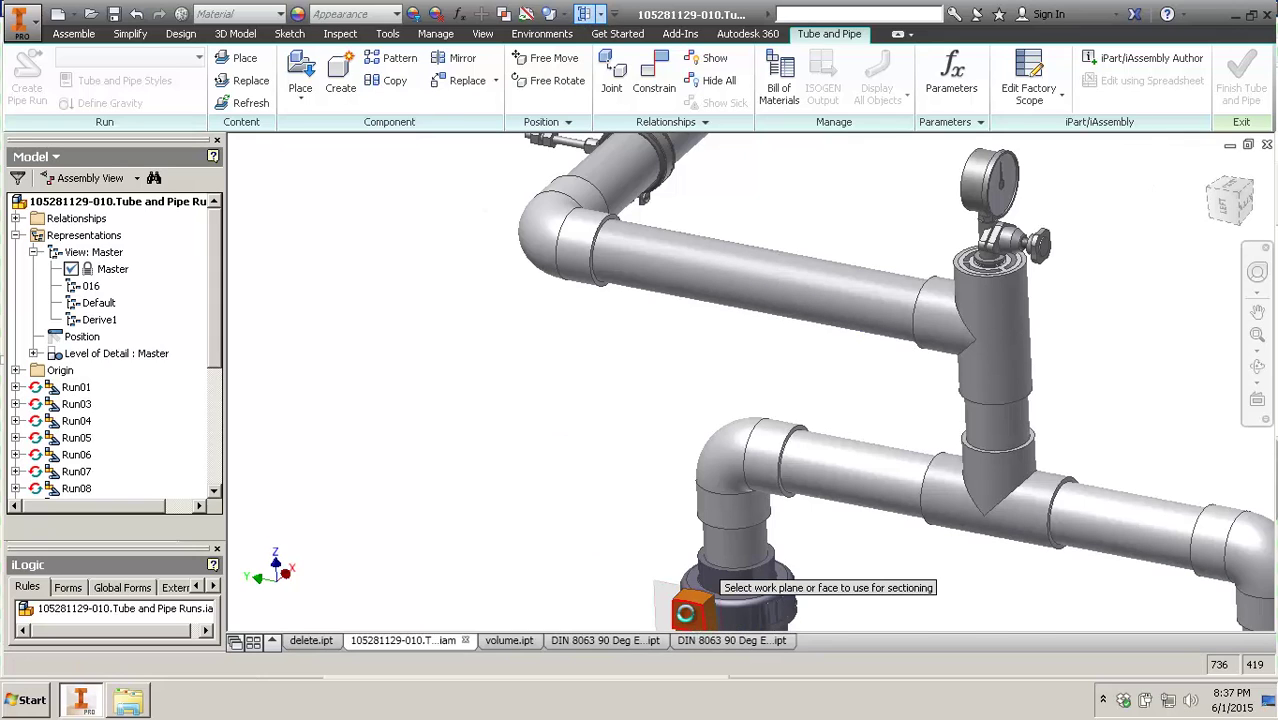
{"action": "left_click", "coordinate": [710, 609]}
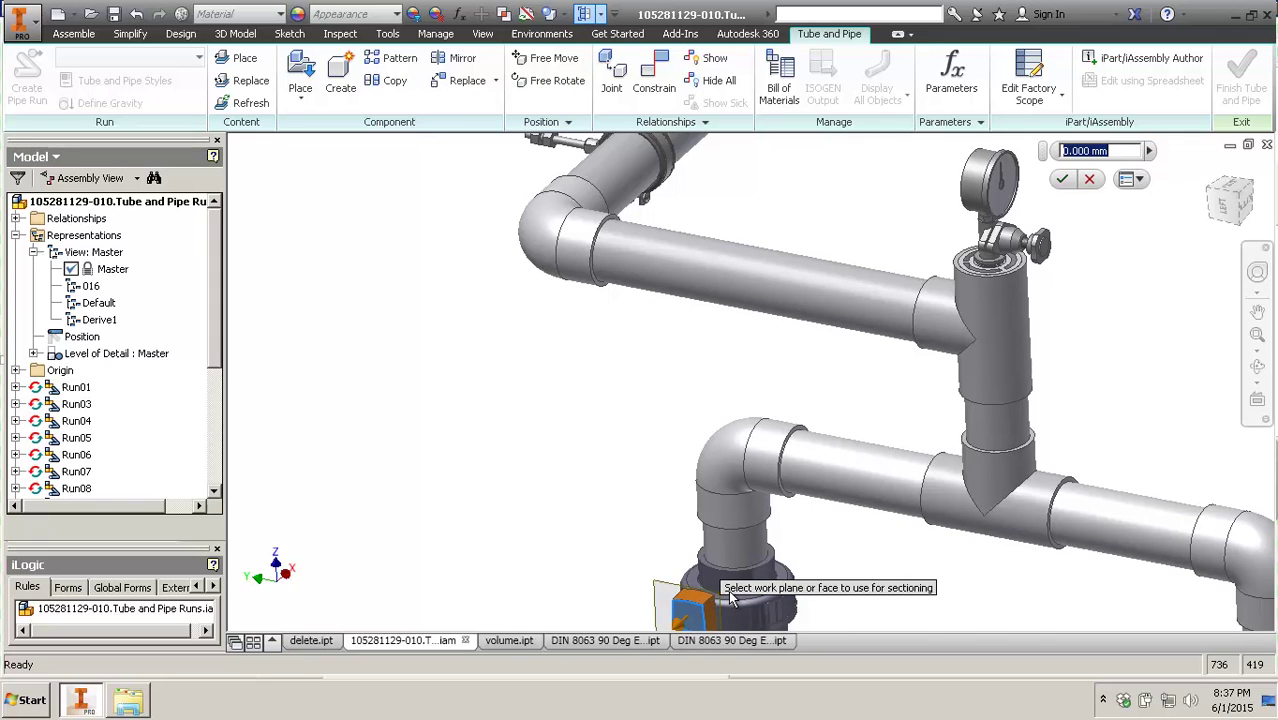
{"action": "left_click_drag", "start_coordinate": [735, 598], "coordinate": [737, 591]}
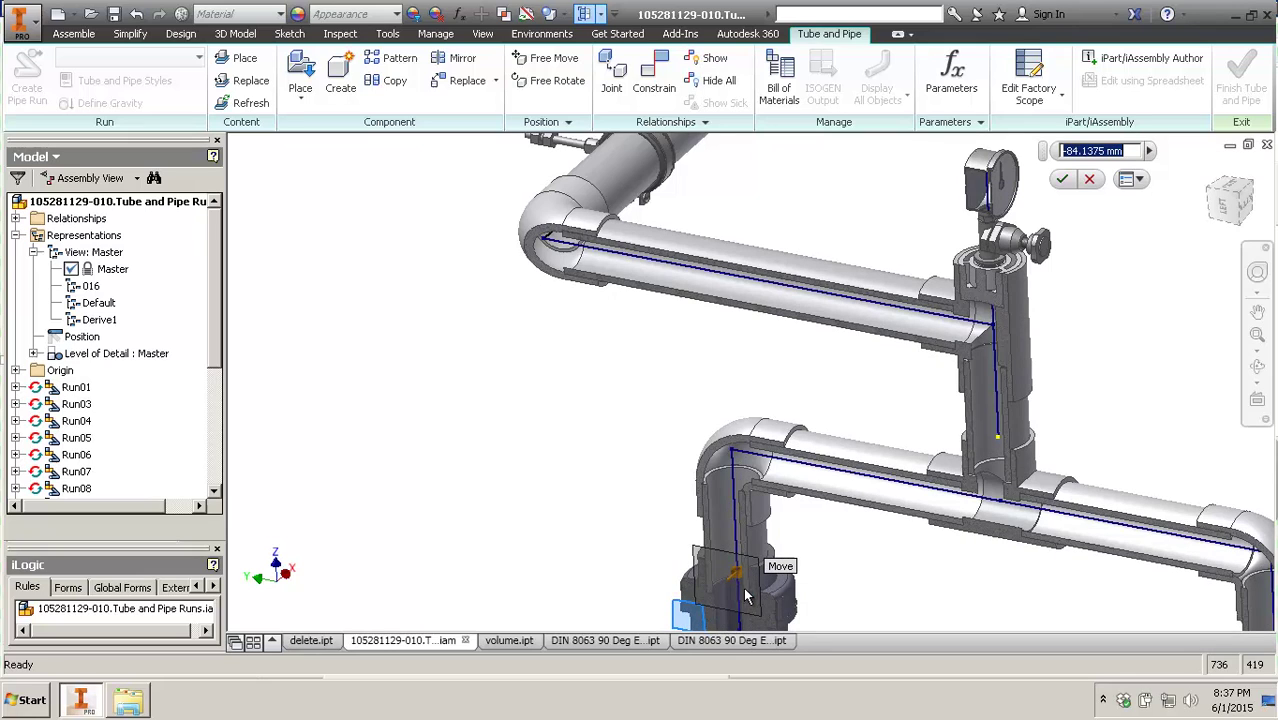
{"action": "right_click", "coordinate": [1075, 303]}
{"action": "left_click", "coordinate": [1108, 295]}
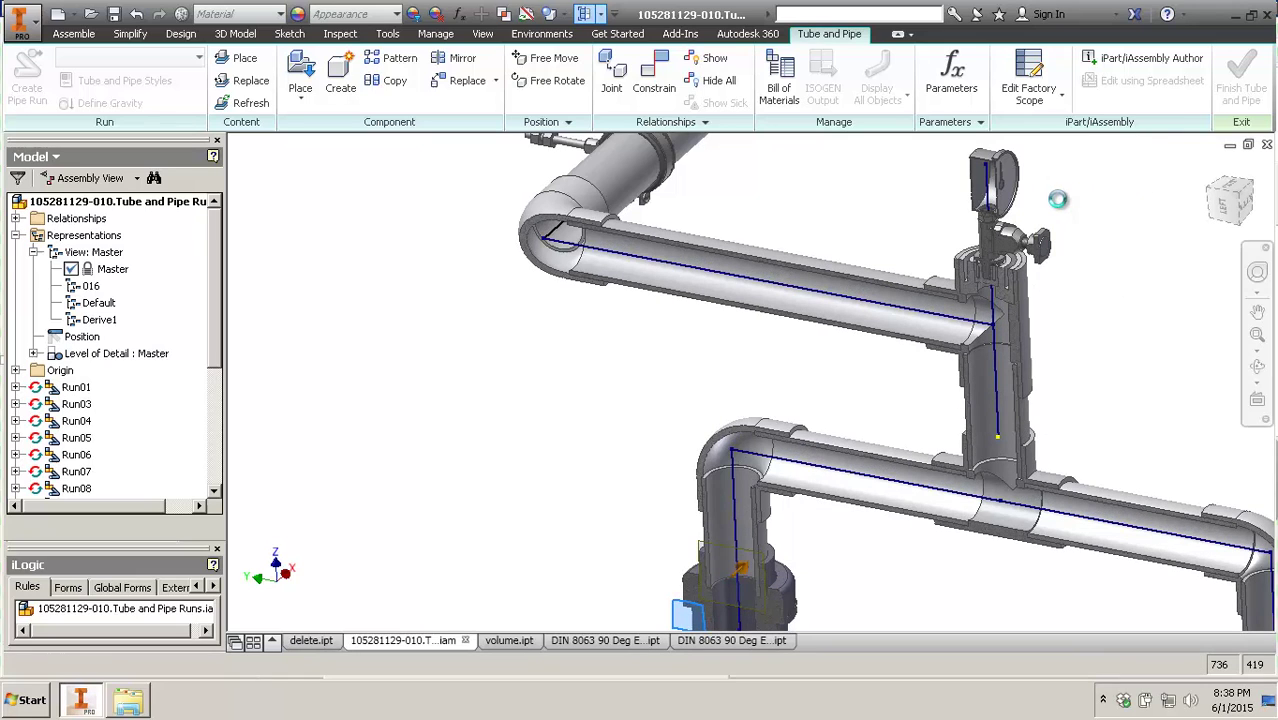
- Examine the sectioned tee, the reducer beneath the gauge fitting and the interior of the adjoining pipes
{"action": "scroll", "coordinate": [1054, 199], "scroll_direction": "down", "scroll_amount": 5}
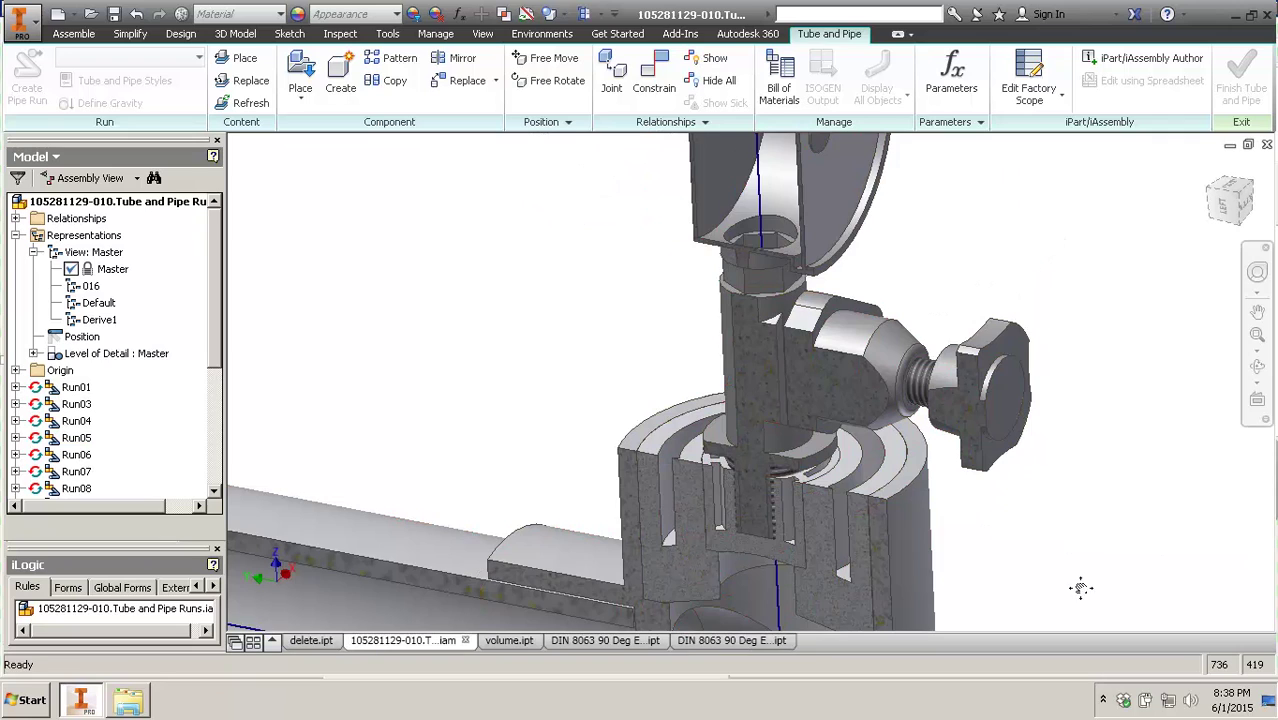
{"action": "middle_click_drag", "start_coordinate": [1078, 588], "coordinate": [1146, 354]}
{"action": "scroll", "coordinate": [764, 427], "scroll_direction": "down", "scroll_amount": 3}
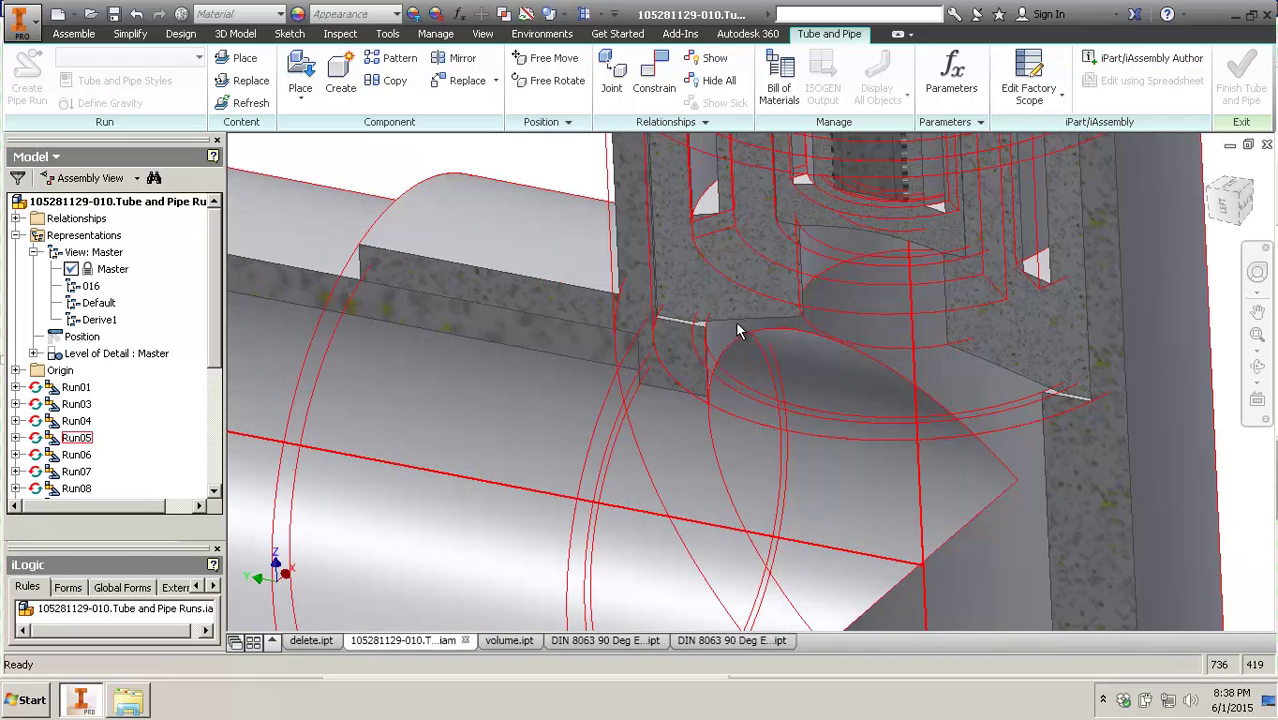
{"action": "scroll", "coordinate": [780, 412], "scroll_direction": "up", "scroll_amount": 2}
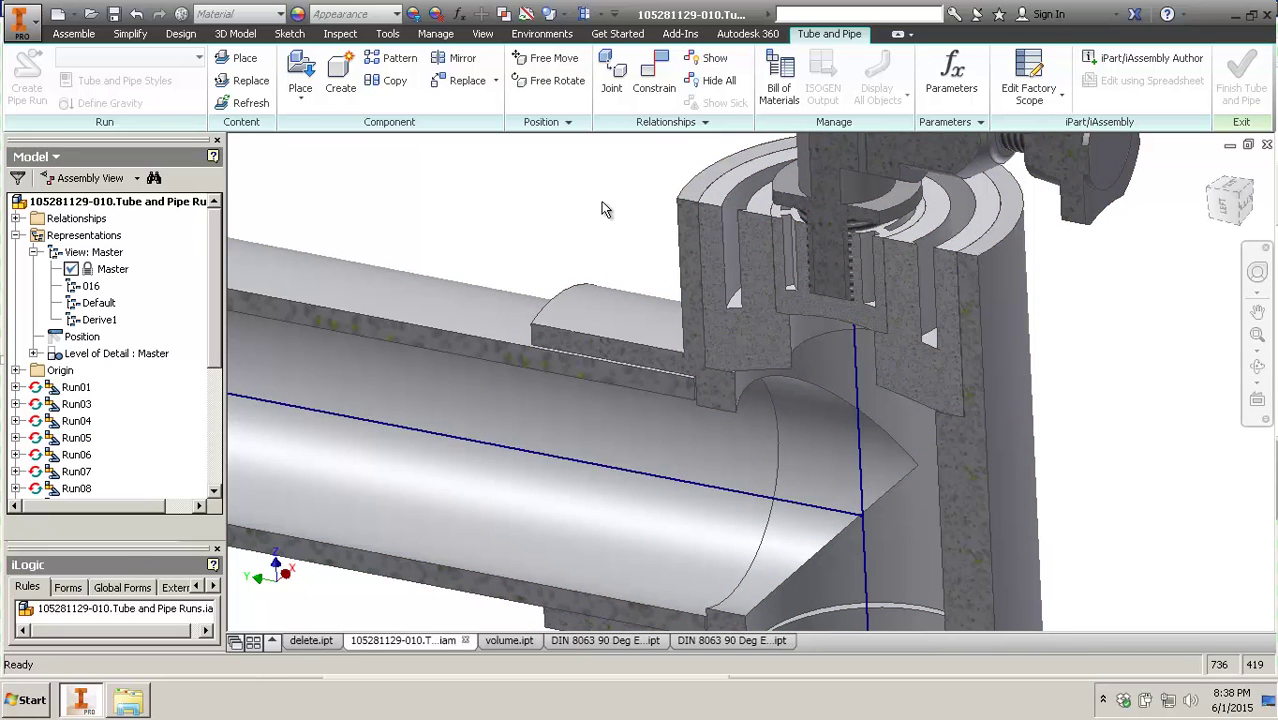
{"action": "scroll", "coordinate": [601, 208], "scroll_direction": "down", "scroll_amount": 10}
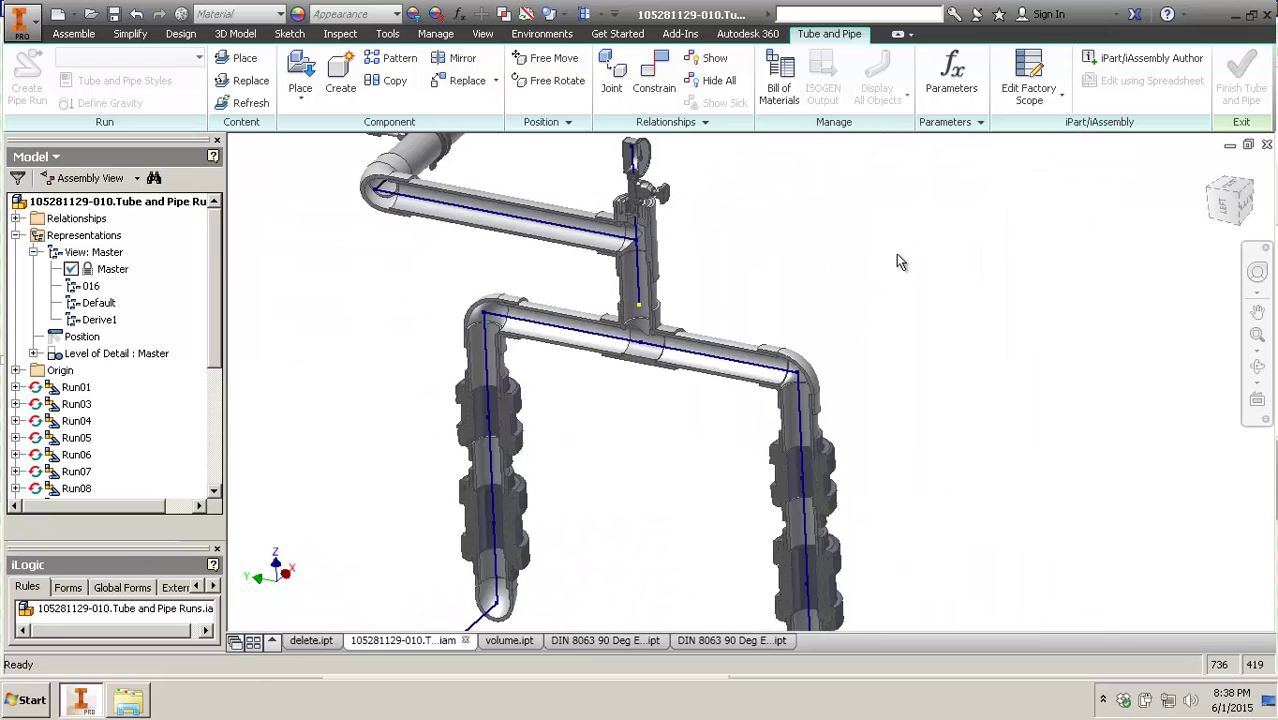
{"action": "middle_click_drag", "start_coordinate": [920, 302], "coordinate": [927, 607]}
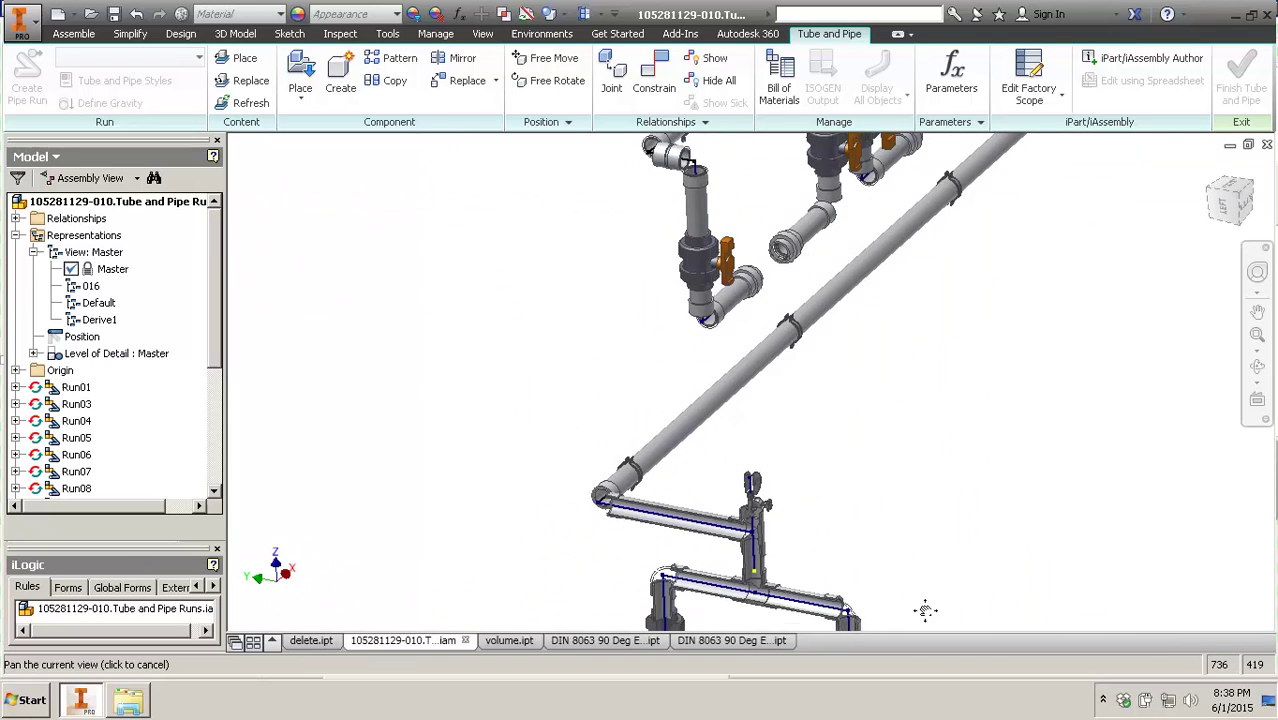
- Examine the threaded open pipe end near the orange valve and the sectioned gauge fitting's threaded connection into the tee
{"action": "scroll", "coordinate": [791, 299], "scroll_direction": "up", "scroll_amount": 6}
{"action": "middle_click_drag", "start_coordinate": [747, 240], "coordinate": [778, 685]}
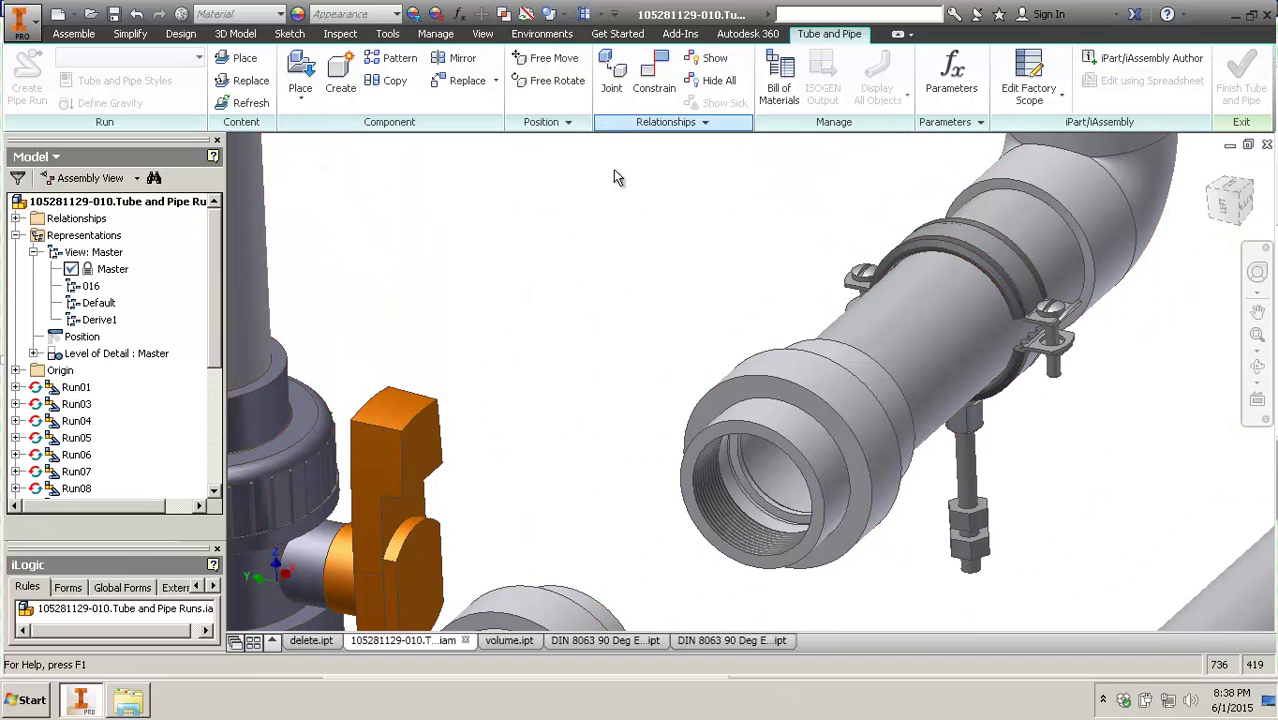
{"action": "scroll", "coordinate": [723, 443], "scroll_direction": "down", "scroll_amount": 4}
{"action": "middle_click_drag", "start_coordinate": [925, 420], "coordinate": [872, 260]}
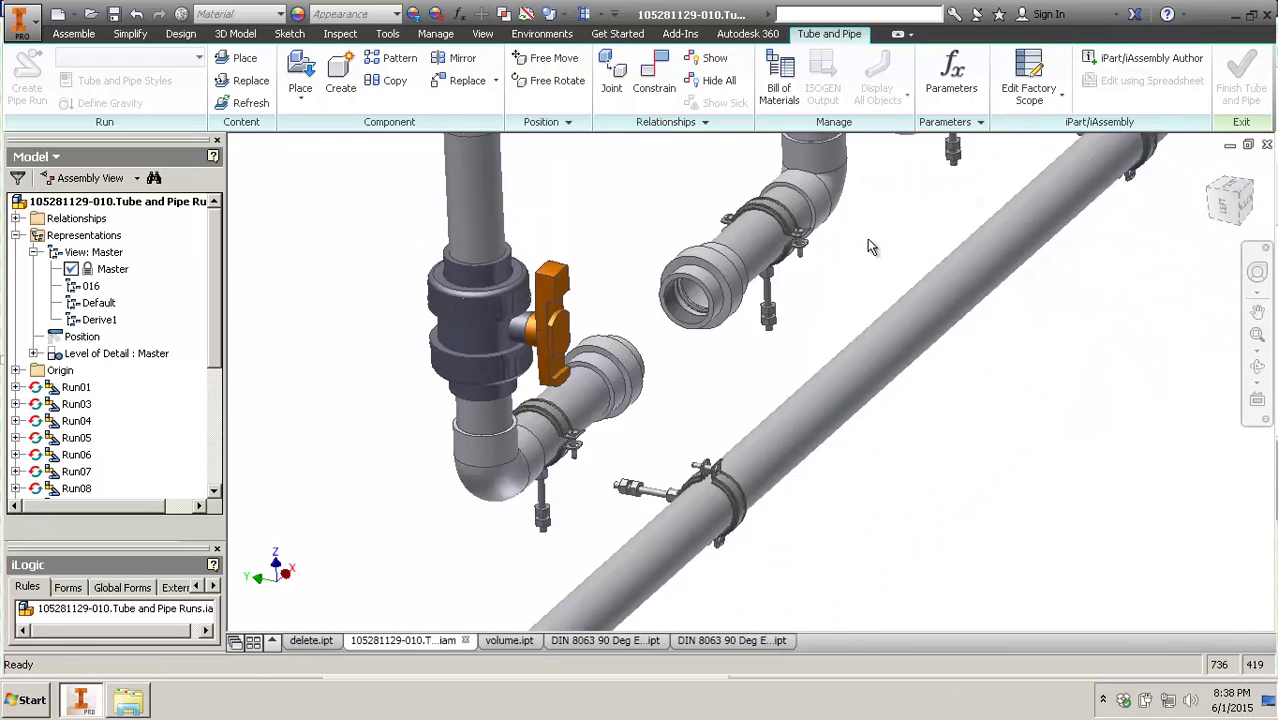
{"action": "scroll", "coordinate": [862, 180], "scroll_direction": "down", "scroll_amount": 4}
{"action": "scroll", "coordinate": [848, 476], "scroll_direction": "down", "scroll_amount": 2}
{"action": "scroll", "coordinate": [848, 476], "scroll_direction": "up", "scroll_amount": 10}
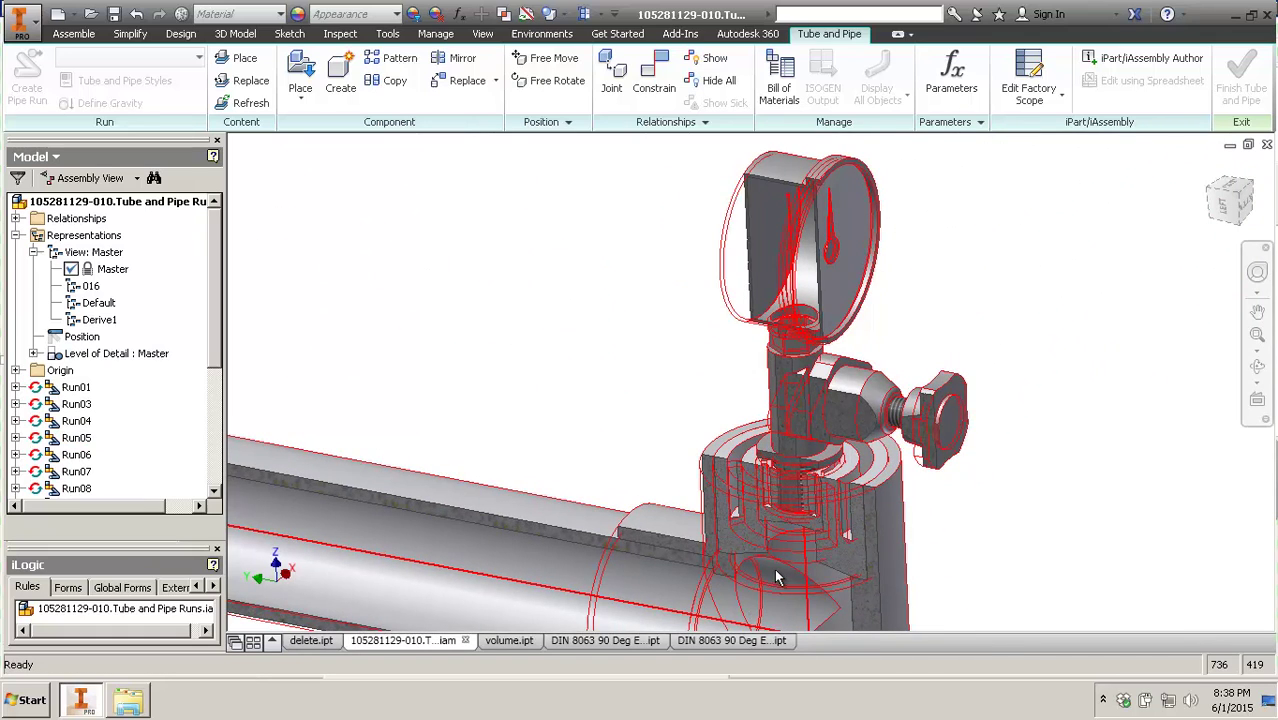
{"action": "scroll", "coordinate": [785, 563], "scroll_direction": "up", "scroll_amount": 3}
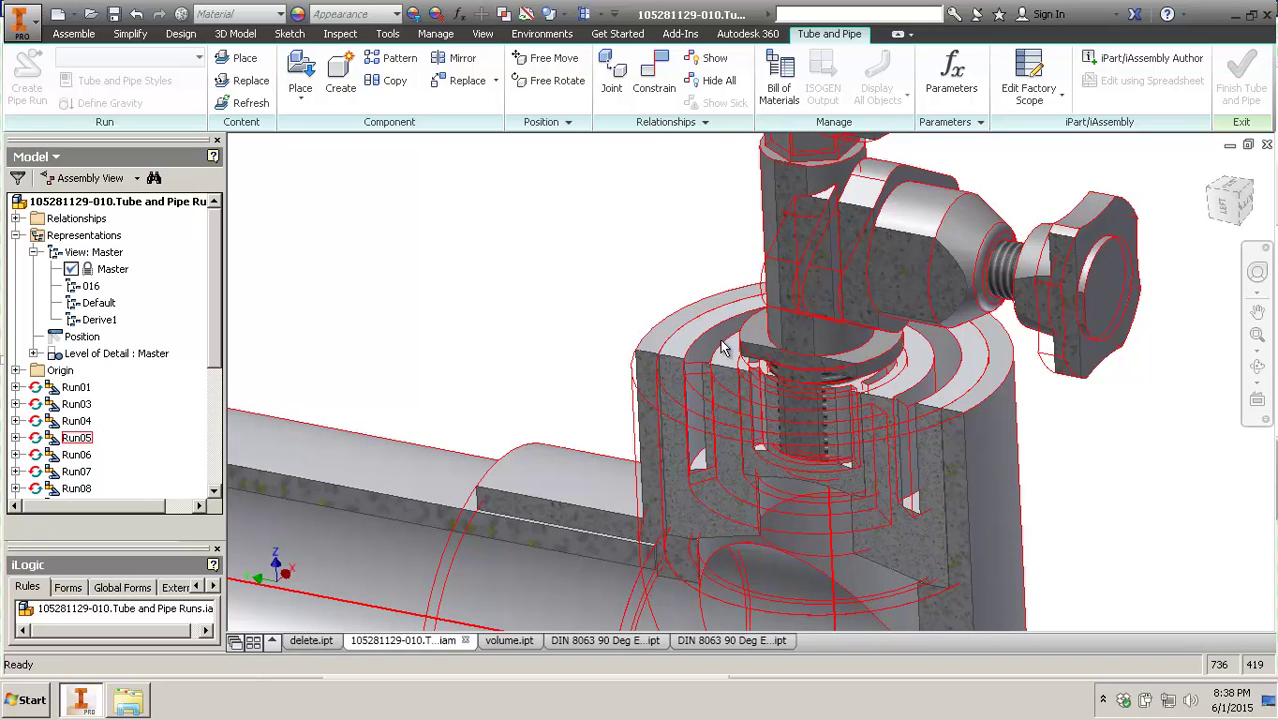
{"action": "scroll", "coordinate": [893, 402], "scroll_direction": "down", "scroll_amount": 4}
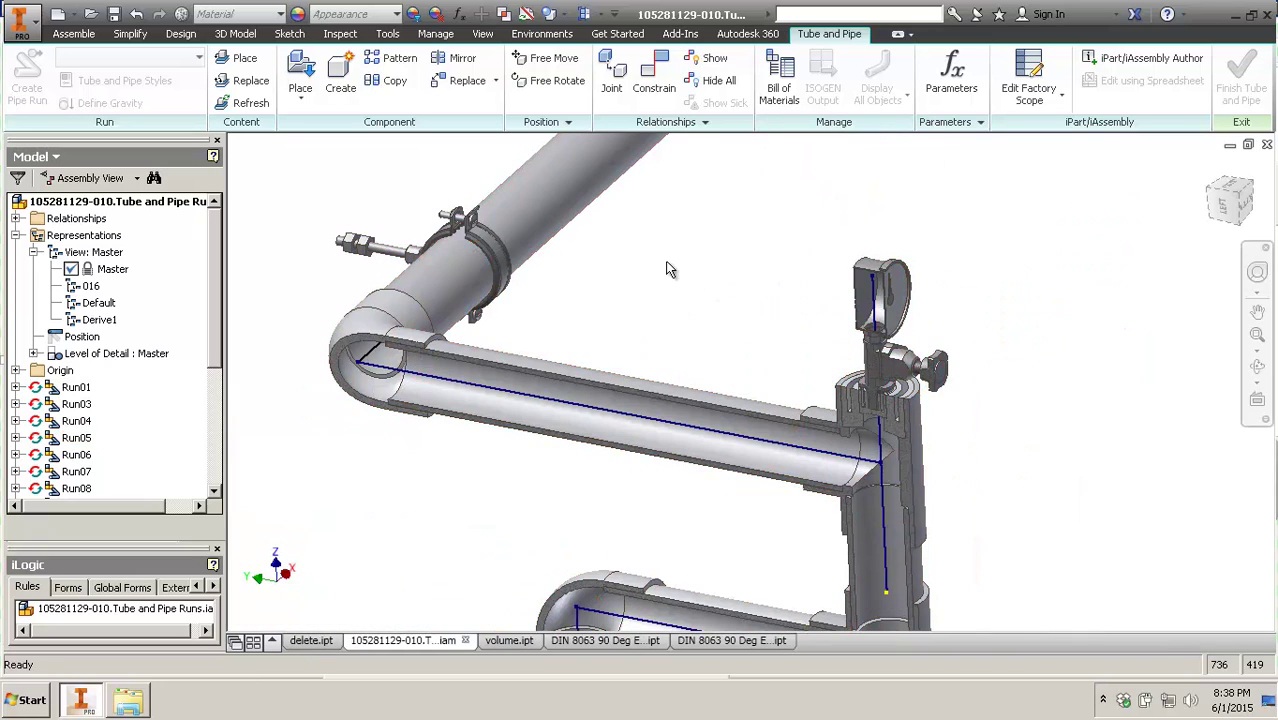
{"action": "scroll", "coordinate": [695, 272], "scroll_direction": "down", "scroll_amount": 3}
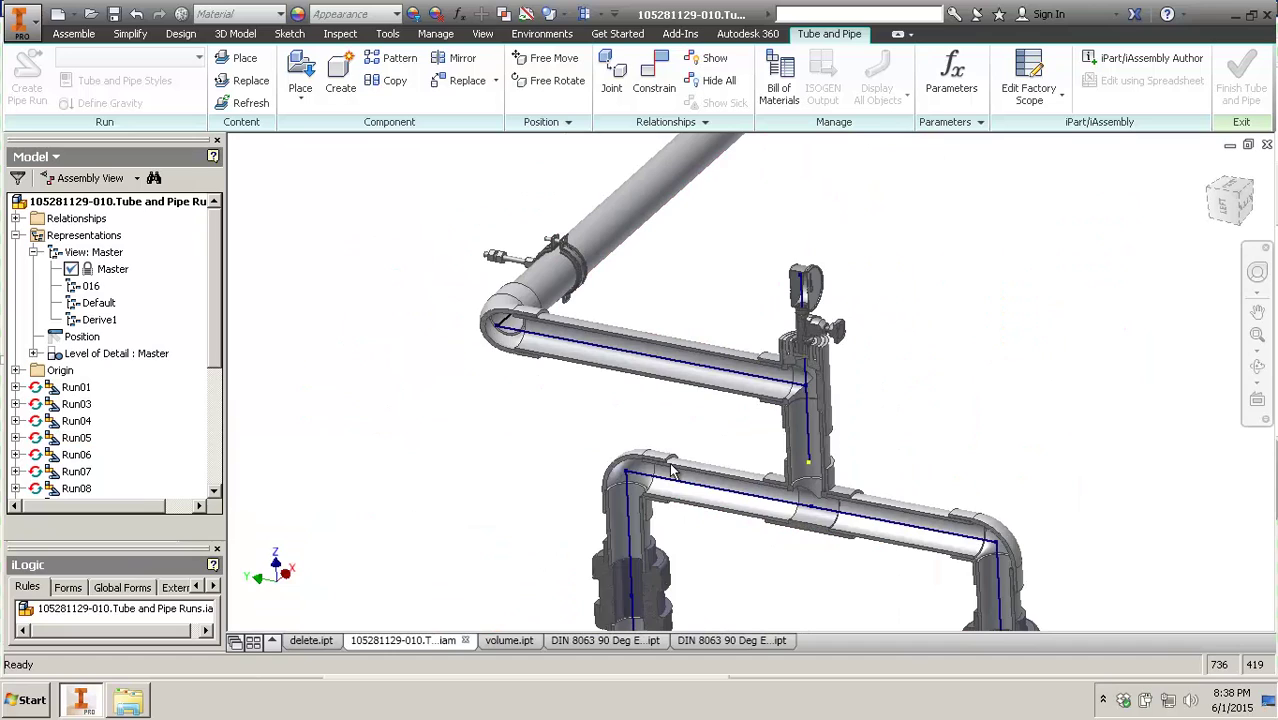
- Switch to volume.ipt and examine the solid media bodies at the elbows, tees and pipe joints
{"action": "left_click", "coordinate": [507, 641]}
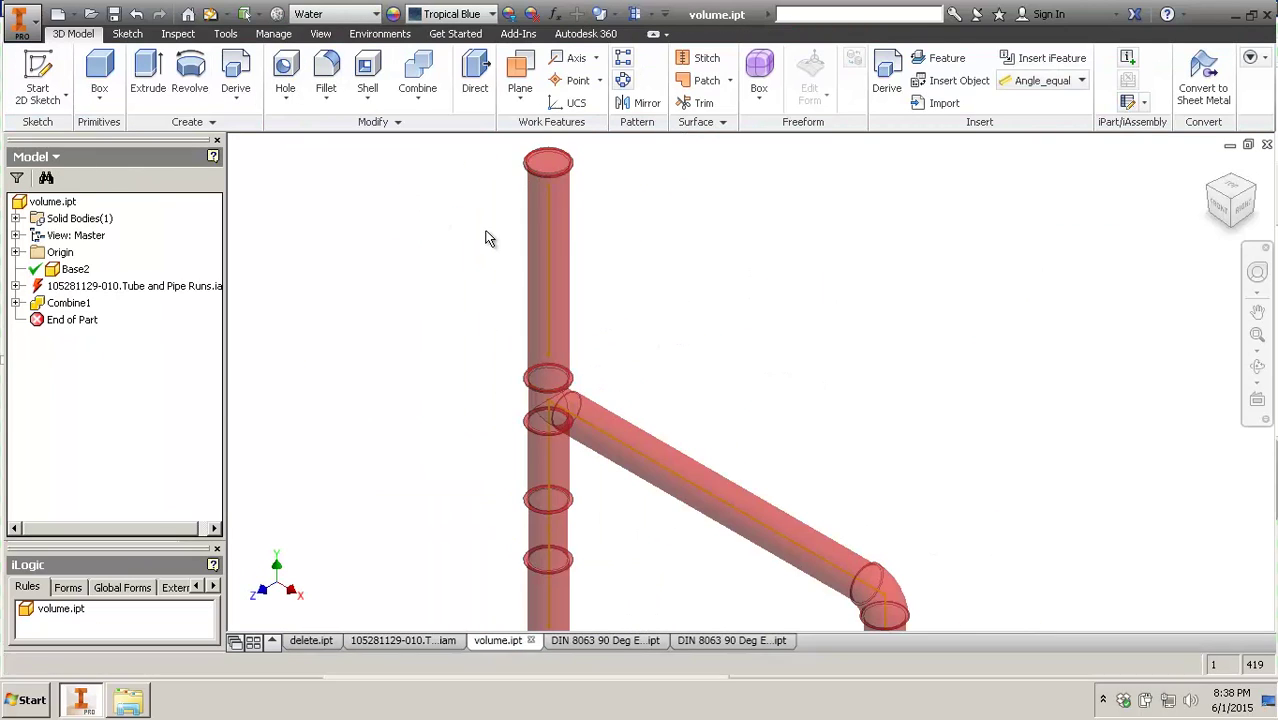
{"action": "scroll", "coordinate": [488, 237], "scroll_direction": "down", "scroll_amount": 4}
{"action": "middle_click_drag", "start_coordinate": [1045, 361], "coordinate": [491, 345]}
{"action": "scroll", "coordinate": [495, 346], "scroll_direction": "down", "scroll_amount": 4}
{"action": "scroll", "coordinate": [822, 376], "scroll_direction": "up", "scroll_amount": 8}
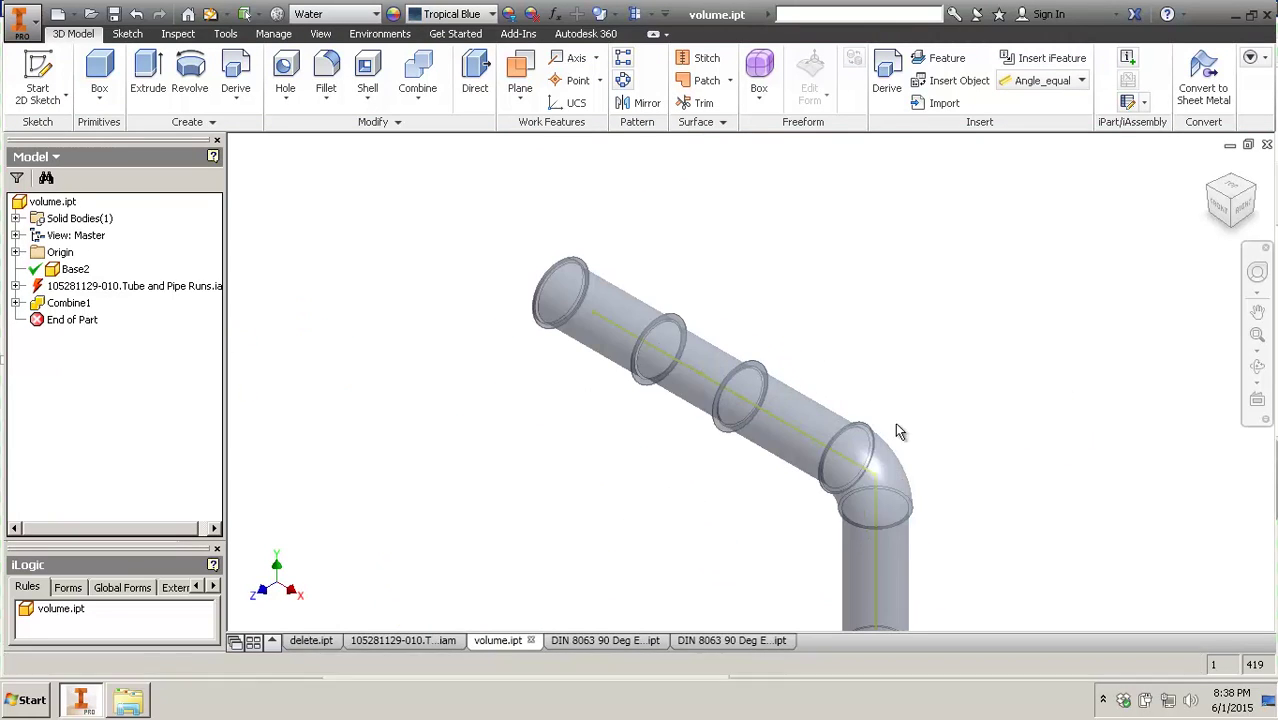
{"action": "middle_click_drag", "start_coordinate": [895, 422], "coordinate": [809, 238]}
{"action": "scroll", "coordinate": [810, 300], "scroll_direction": "down", "scroll_amount": 5}
{"action": "scroll", "coordinate": [879, 308], "scroll_direction": "up", "scroll_amount": 5}
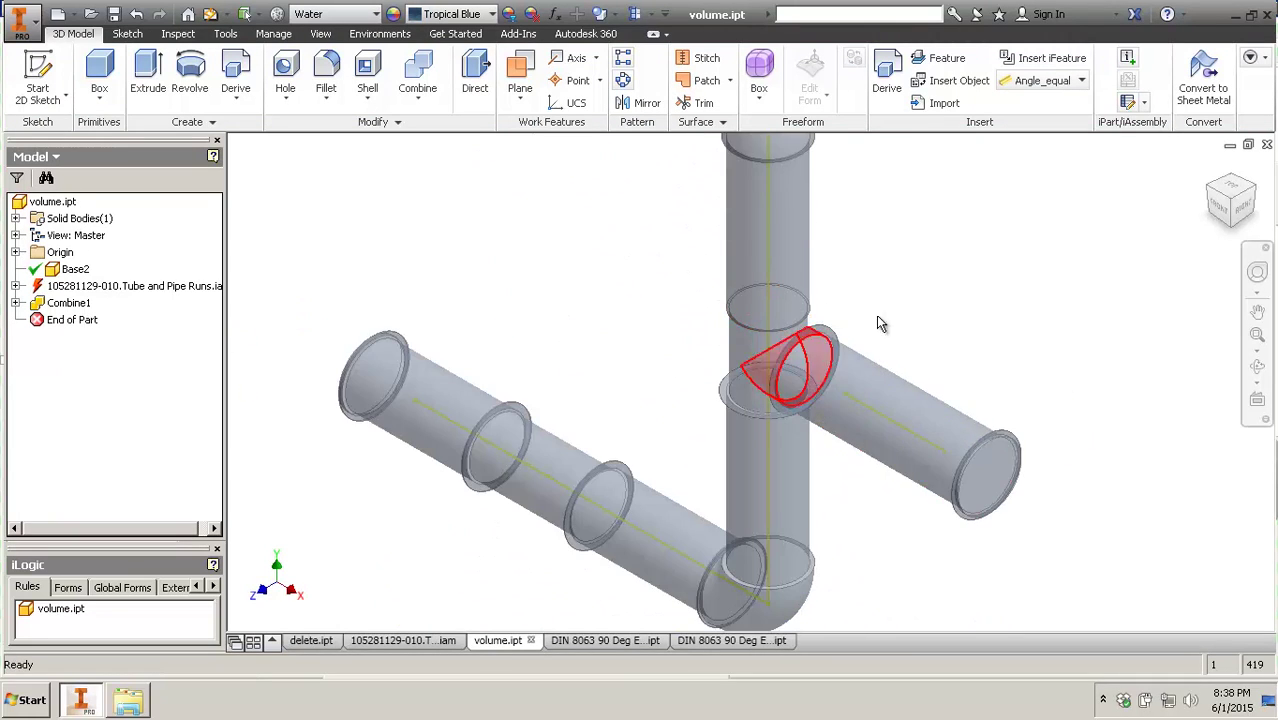
{"action": "scroll", "coordinate": [895, 318], "scroll_direction": "down", "scroll_amount": 5}
{"action": "scroll", "coordinate": [655, 470], "scroll_direction": "down", "scroll_amount": 5}
{"action": "middle_click_drag", "start_coordinate": [590, 516], "coordinate": [946, 309]}
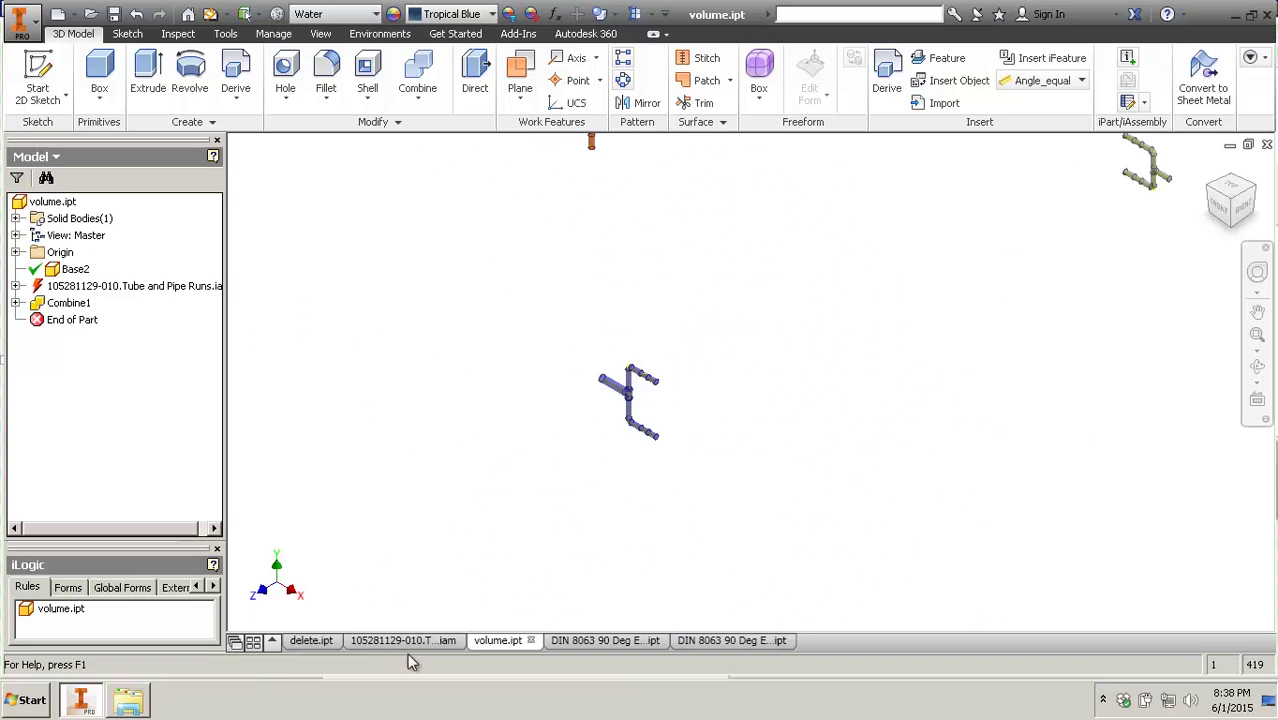
- Return to the tube and pipe runs assembly and end its section view to restore the complete piping
{"action": "left_click", "coordinate": [383, 642]}
{"action": "scroll", "coordinate": [652, 396], "scroll_direction": "down", "scroll_amount": 6}
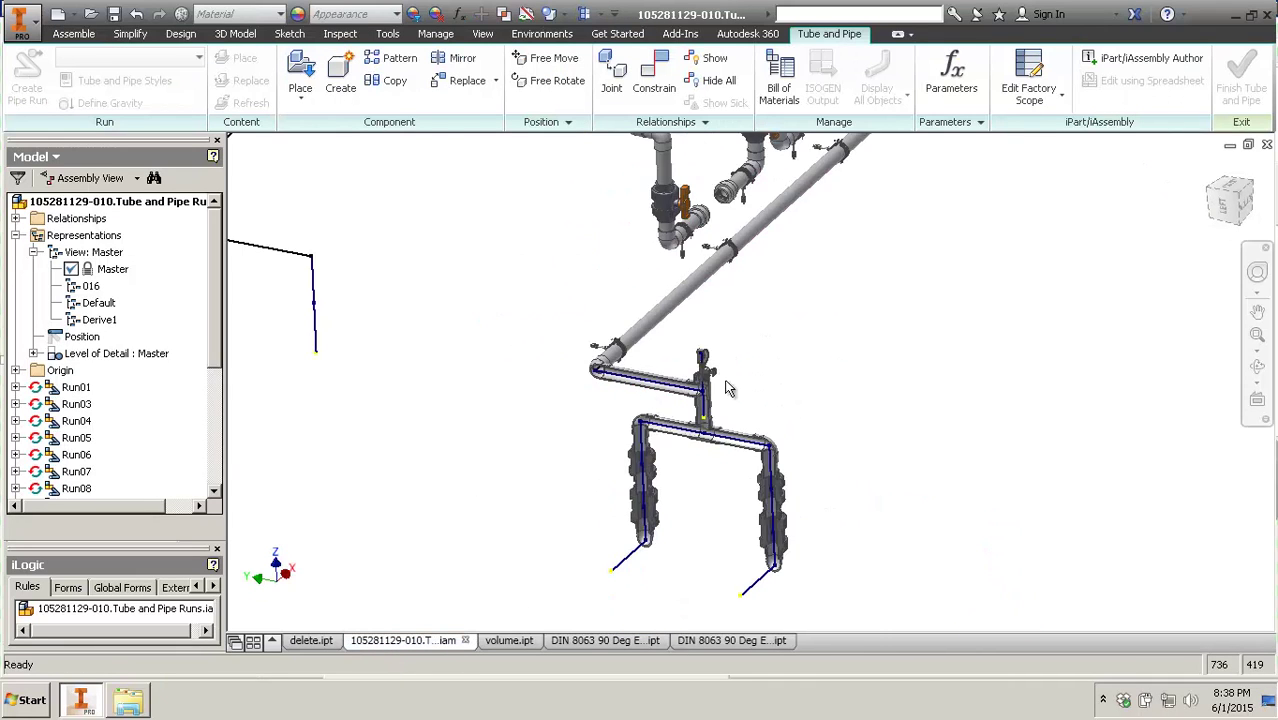
{"action": "left_click", "coordinate": [599, 14]}
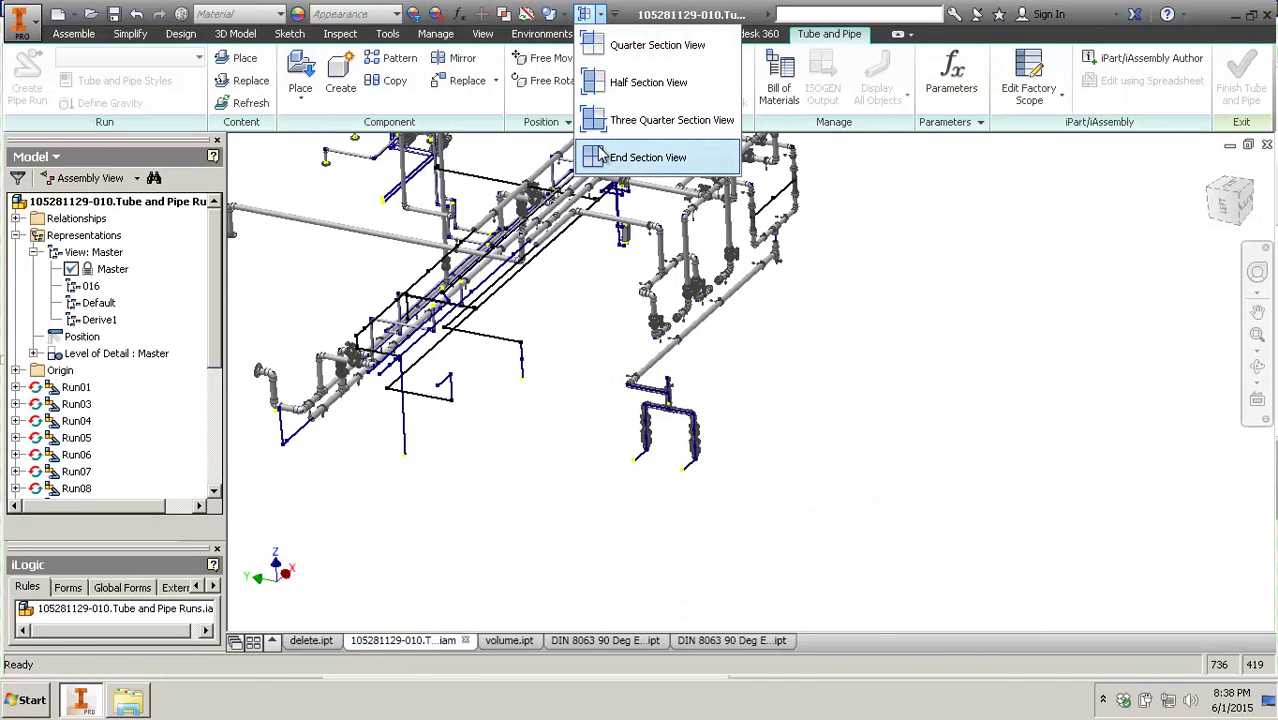
{"action": "left_click", "coordinate": [845, 316]}
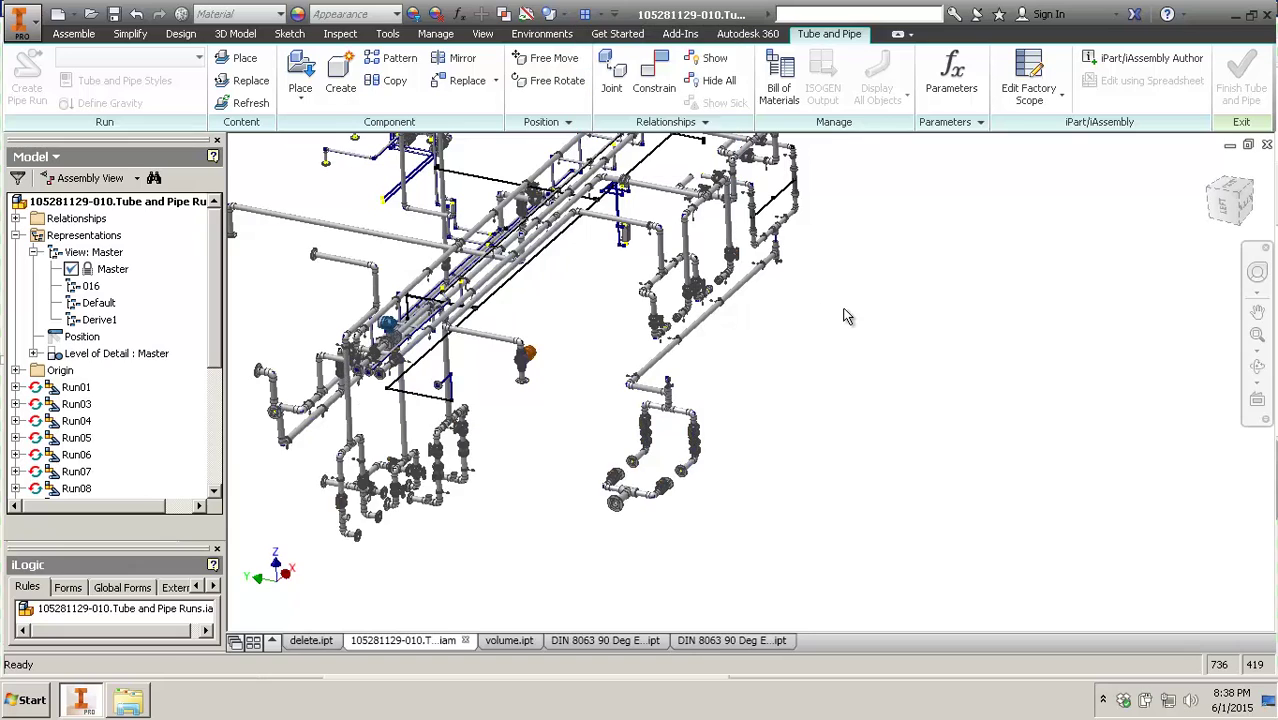
{"action": "middle_click_drag", "start_coordinate": [850, 313], "coordinate": [972, 449]}
{"action": "scroll", "coordinate": [973, 450], "scroll_direction": "down", "scroll_amount": 3}
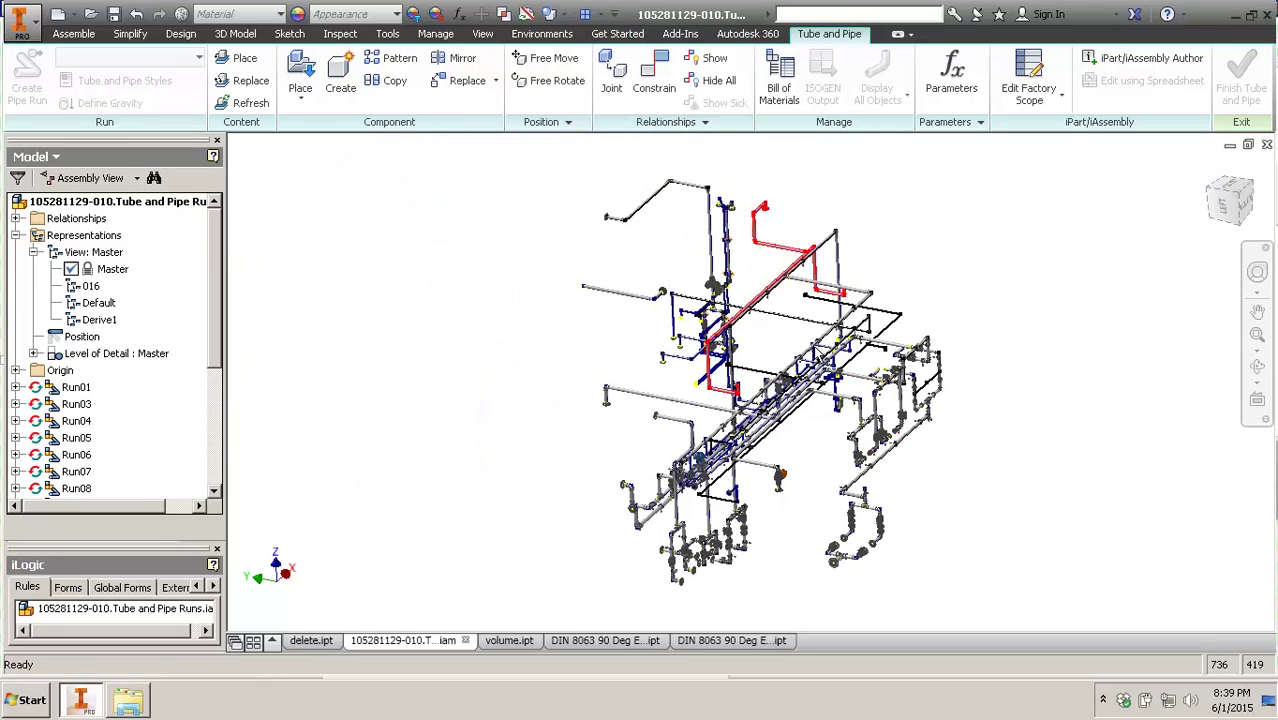
- Activate the Default view representation and bring the blue run with the twin valve branches into closer view
{"action": "middle_click_drag", "start_coordinate": [836, 448], "coordinate": [620, 452], "text": "shift"}
{"action": "double_click", "coordinate": [100, 319]}
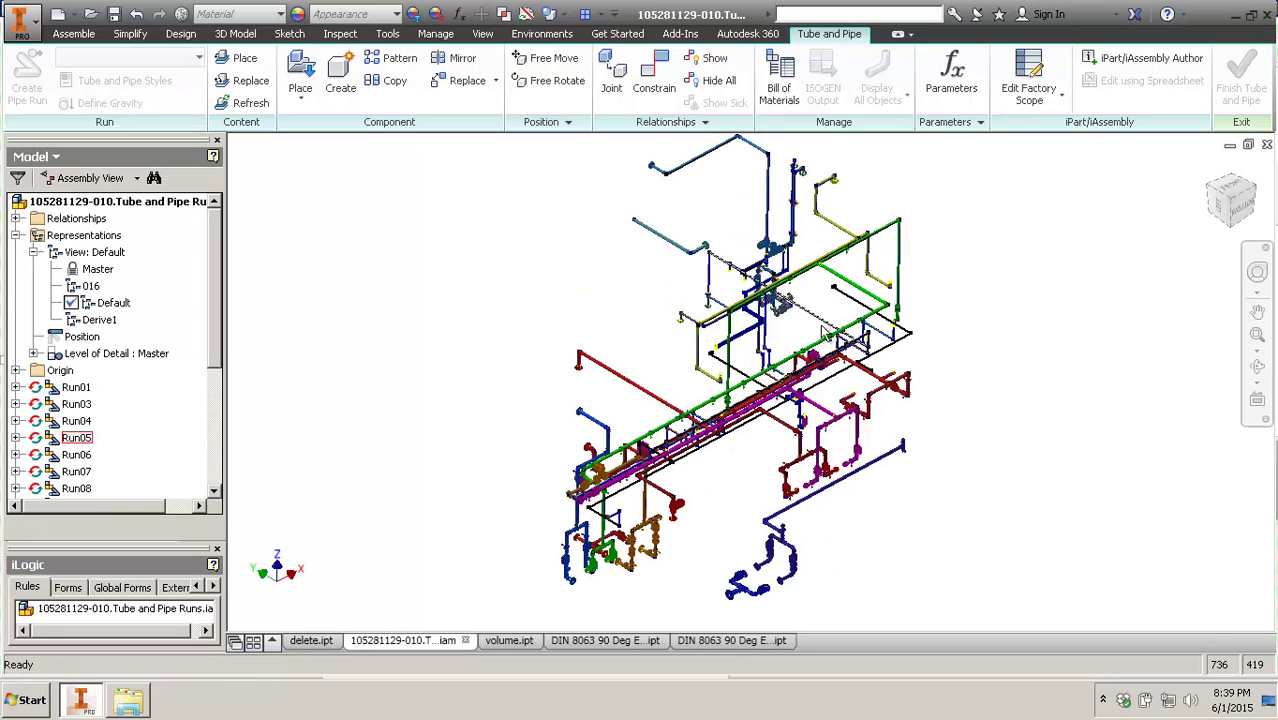
{"action": "key", "text": "F4"}
{"action": "left_click_drag", "start_coordinate": [782, 303], "coordinate": [813, 436]}
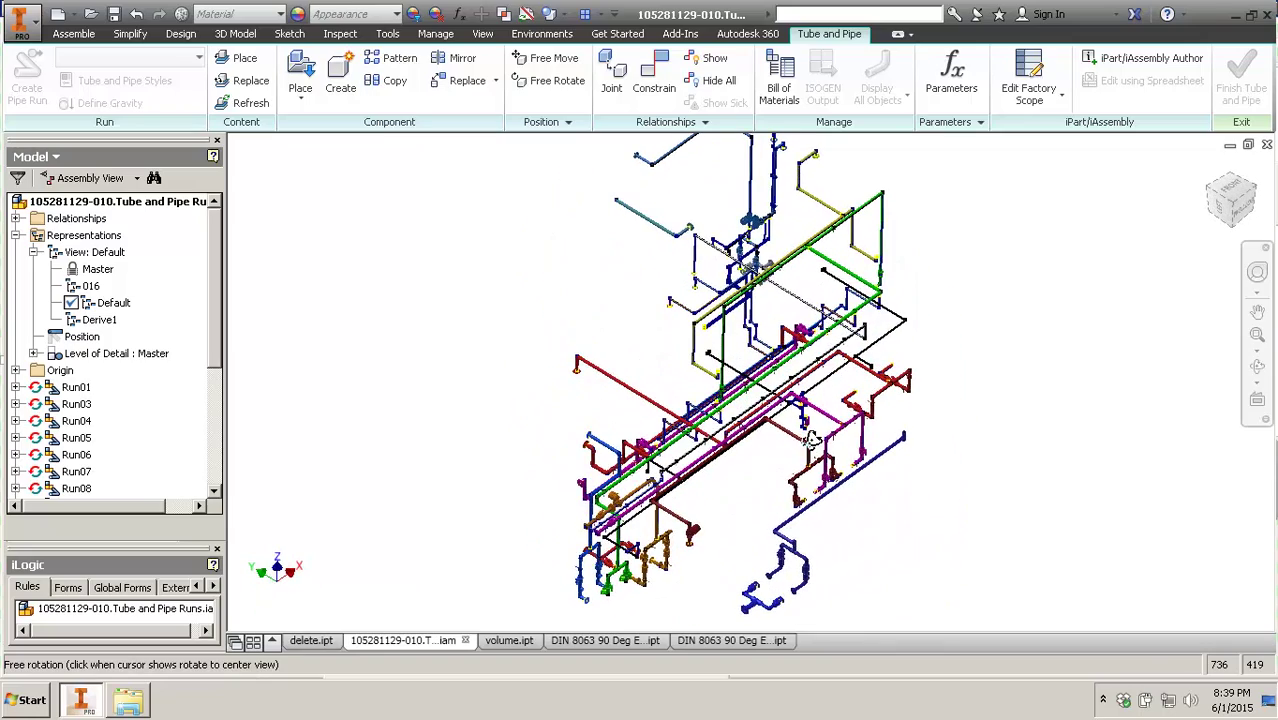
{"action": "scroll", "coordinate": [834, 511], "scroll_direction": "down", "scroll_amount": 5}
{"action": "middle_click_drag", "start_coordinate": [834, 511], "coordinate": [873, 546]}
{"action": "scroll", "coordinate": [873, 545], "scroll_direction": "down", "scroll_amount": 5}
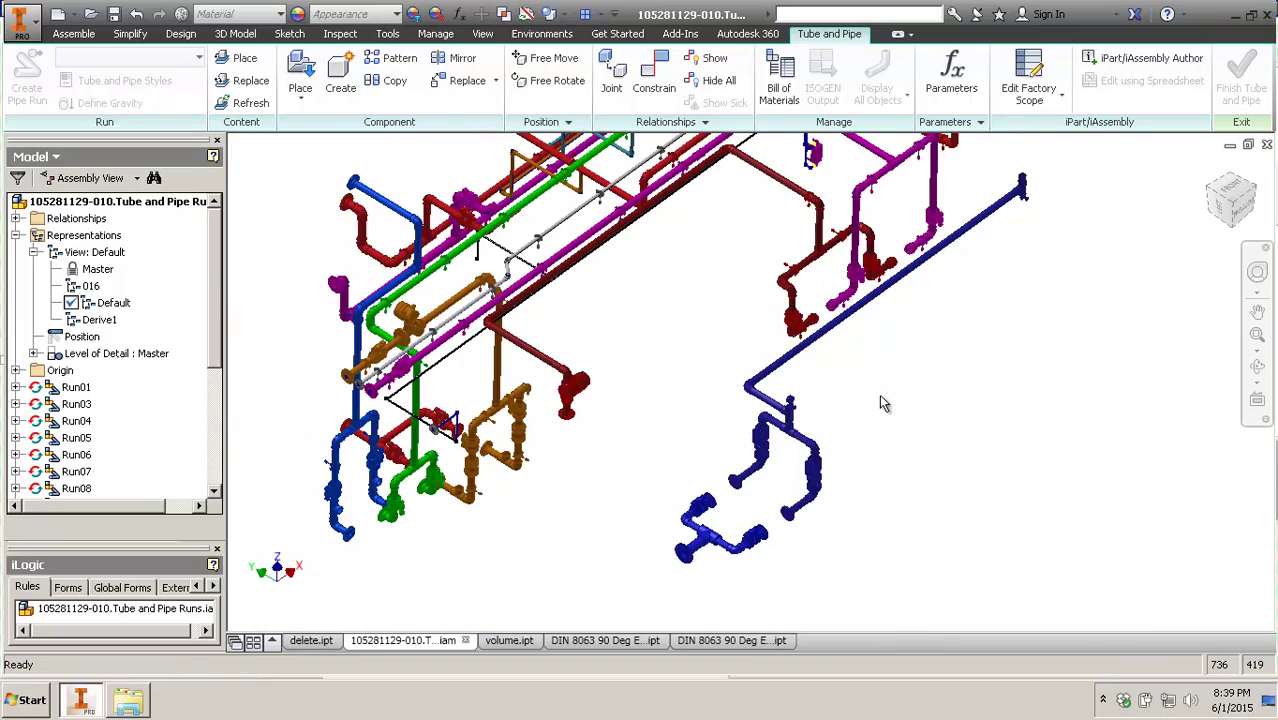